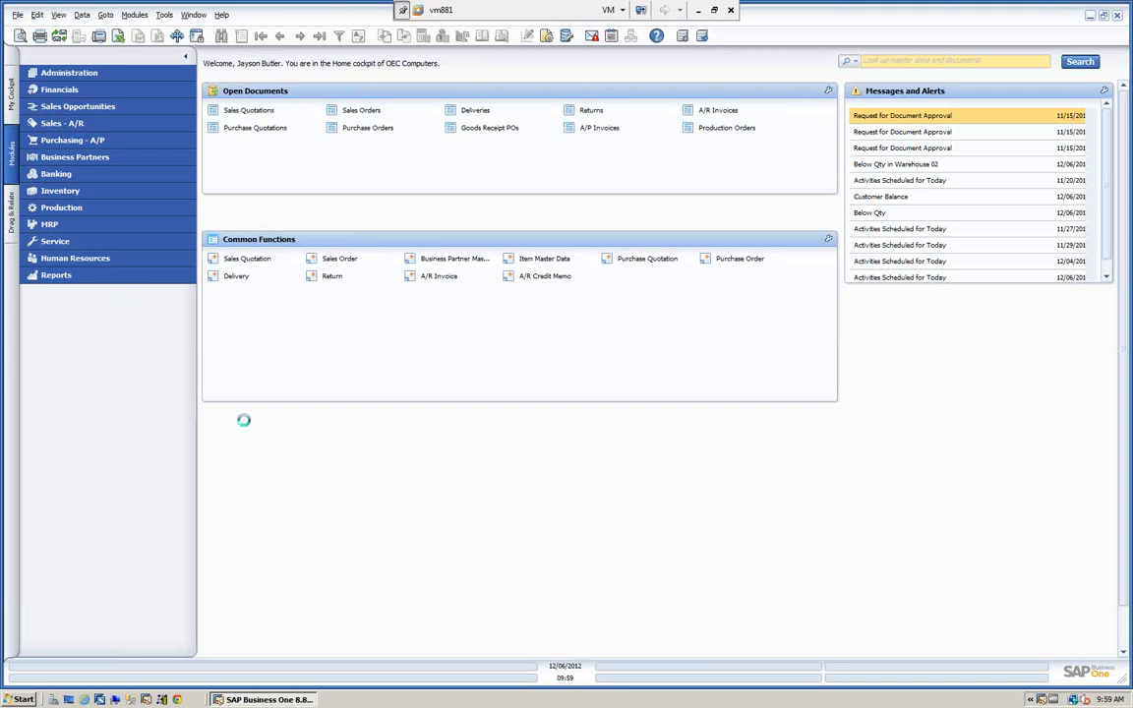
Open a blank sales order and view its freight charges, then close both without saving.
{"action": "left_click", "coordinate": [65, 123]}
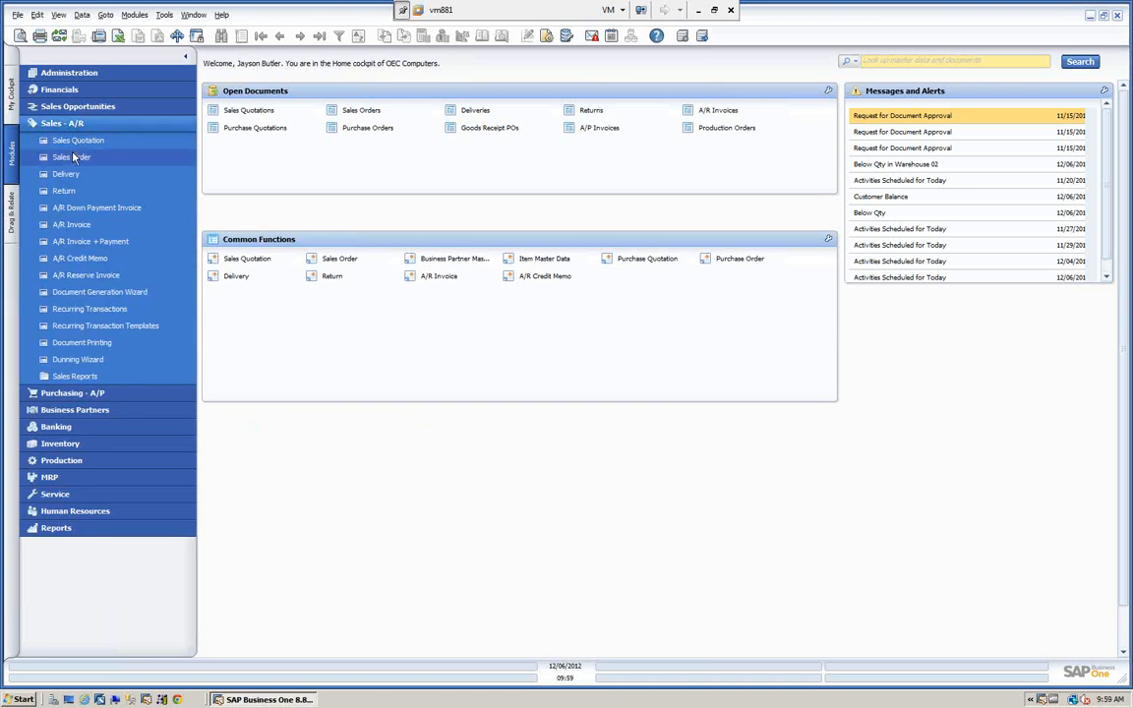
{"action": "left_click", "coordinate": [71, 158]}
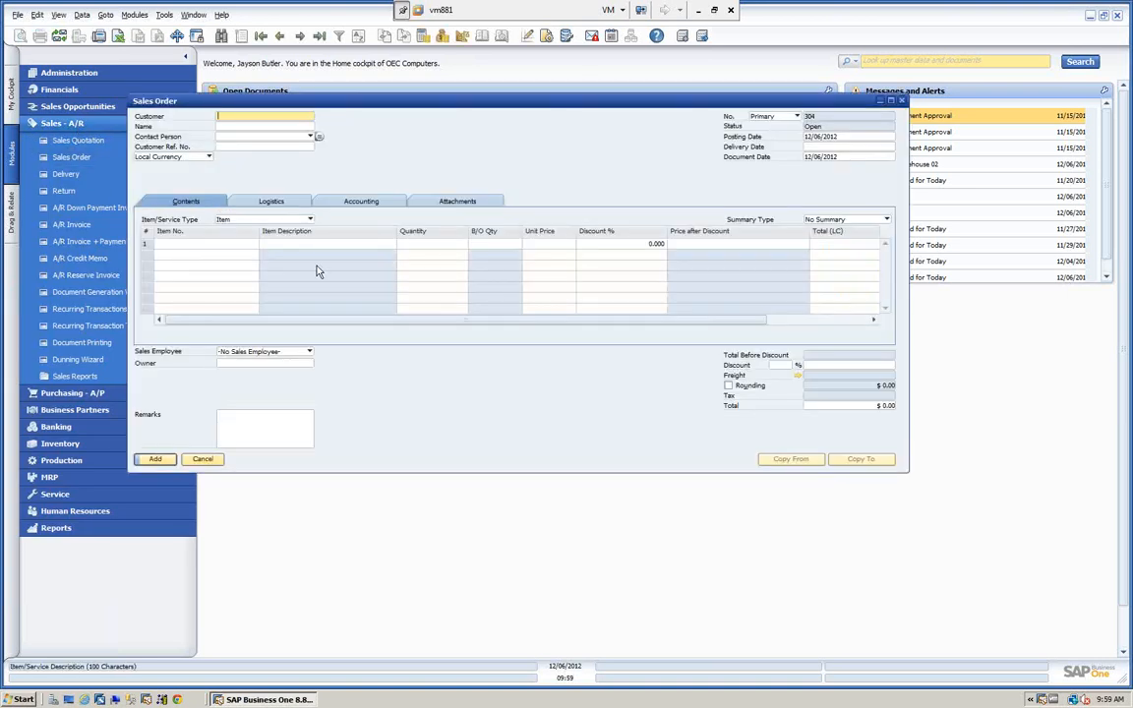
{"action": "left_click", "coordinate": [799, 378]}
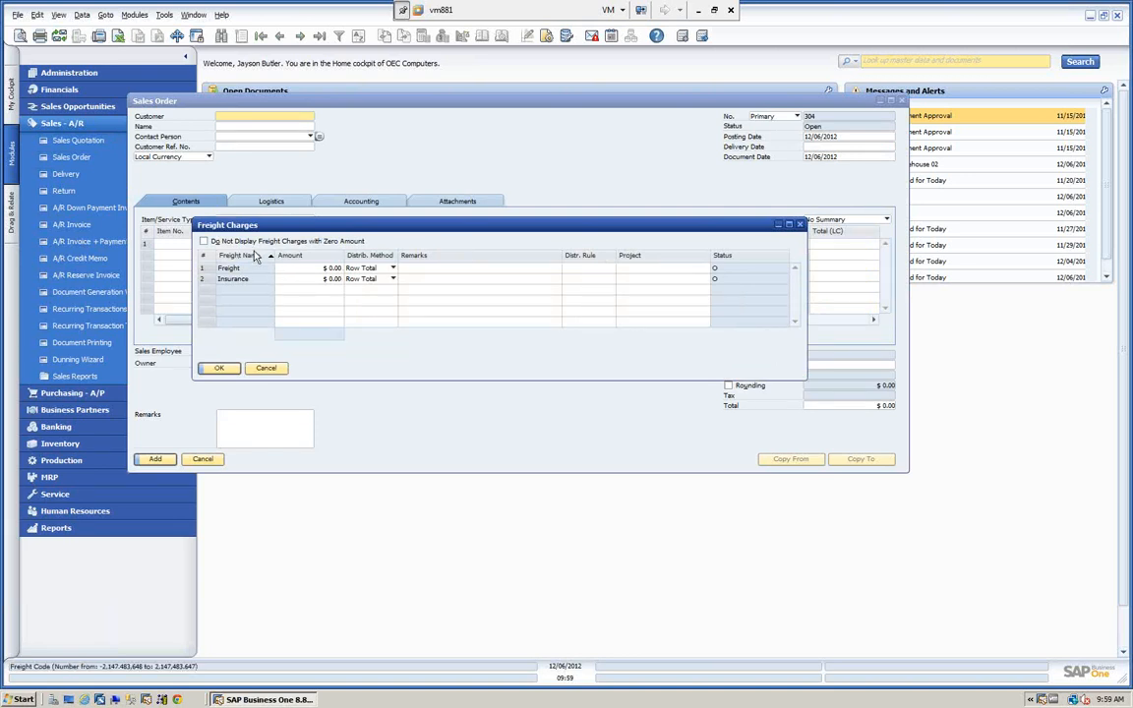
{"action": "left_click", "coordinate": [264, 368]}
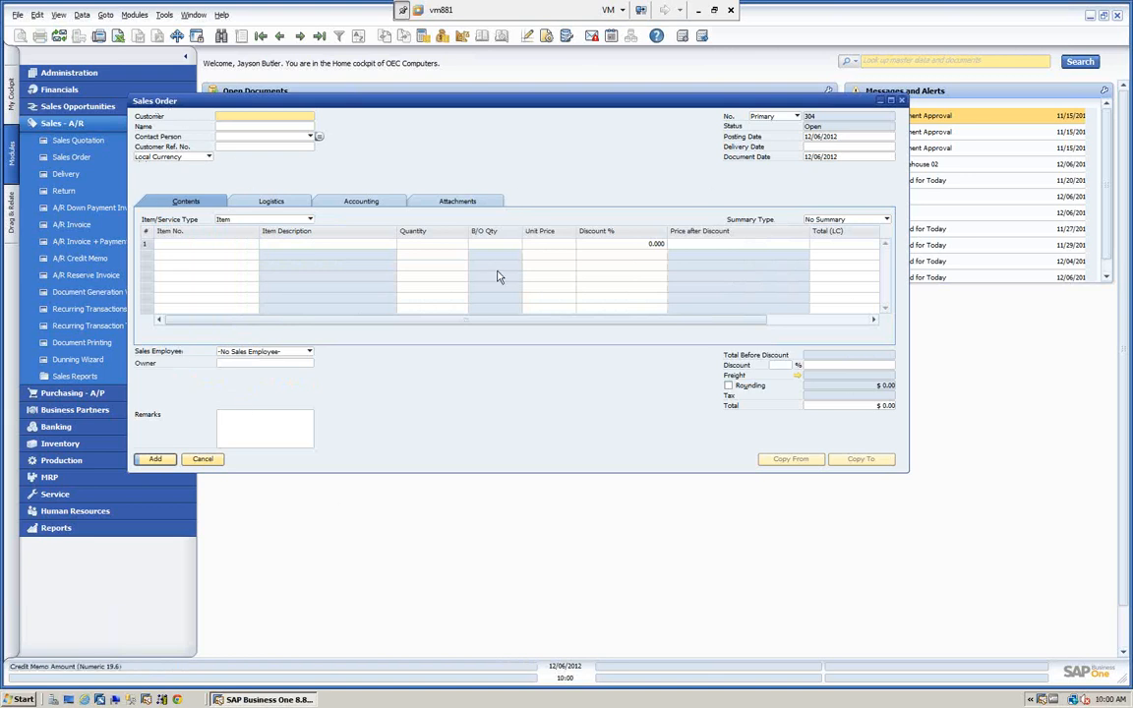
{"action": "left_click", "coordinate": [201, 460]}
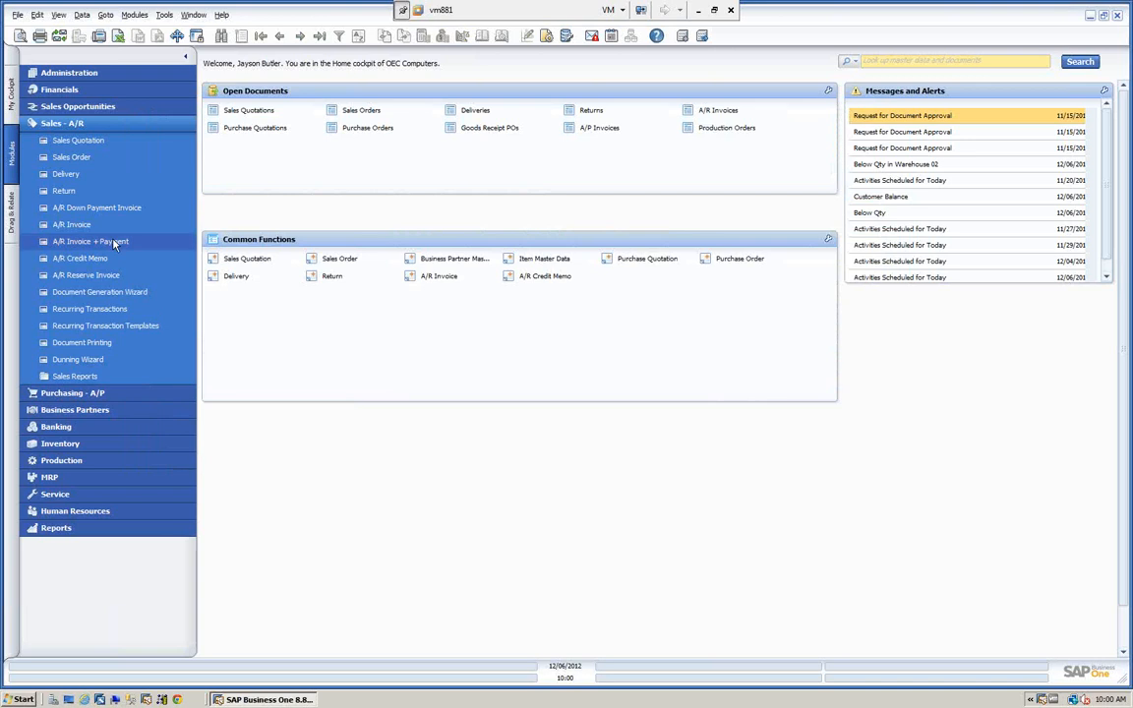
Open a blank purchase order to view its freight field, then close it without saving.
{"action": "left_click", "coordinate": [72, 392]}
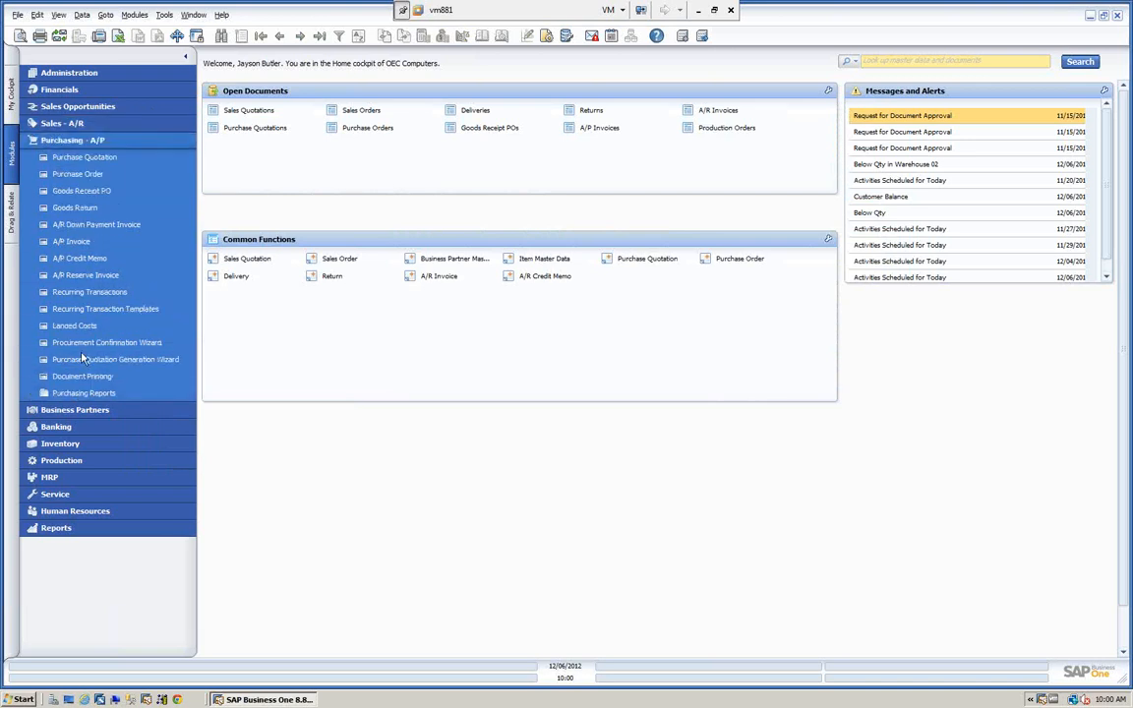
{"action": "left_click", "coordinate": [73, 175]}
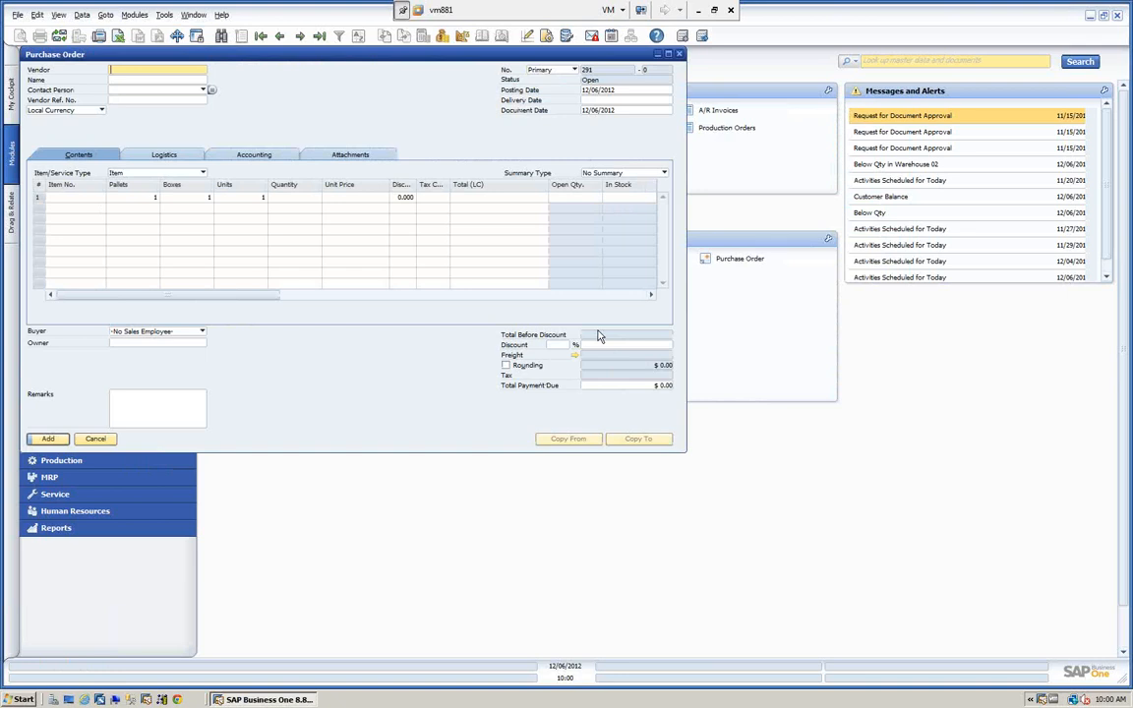
{"action": "left_click", "coordinate": [95, 440]}
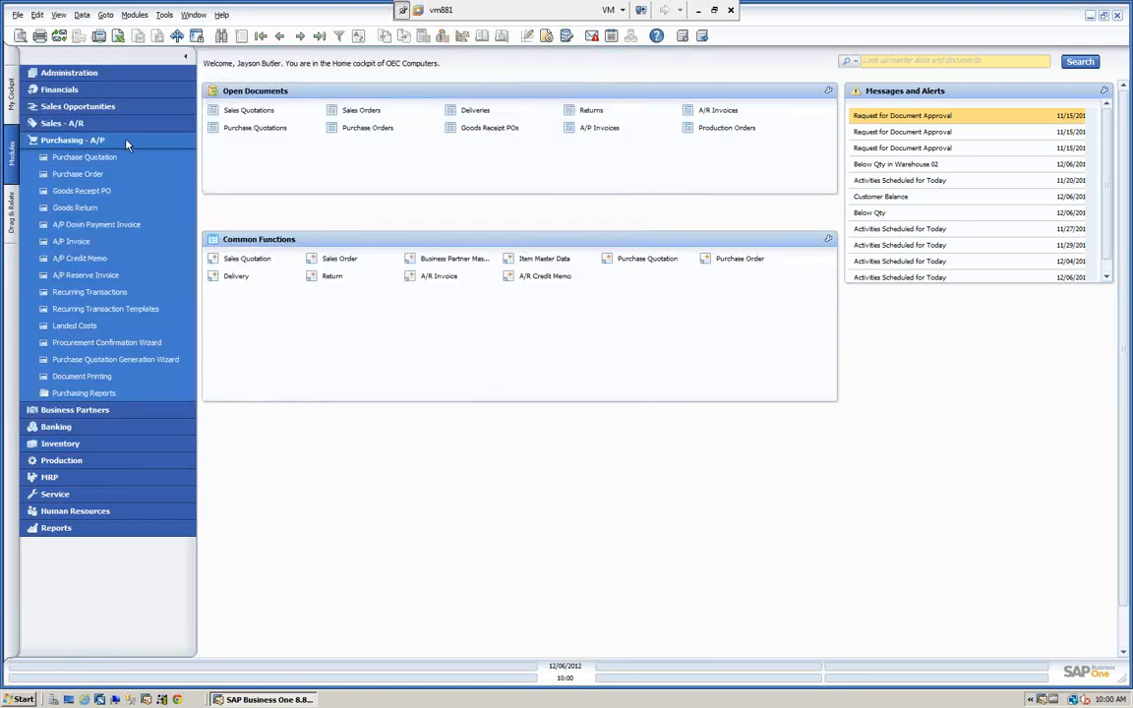
{"action": "left_click", "coordinate": [73, 140]}
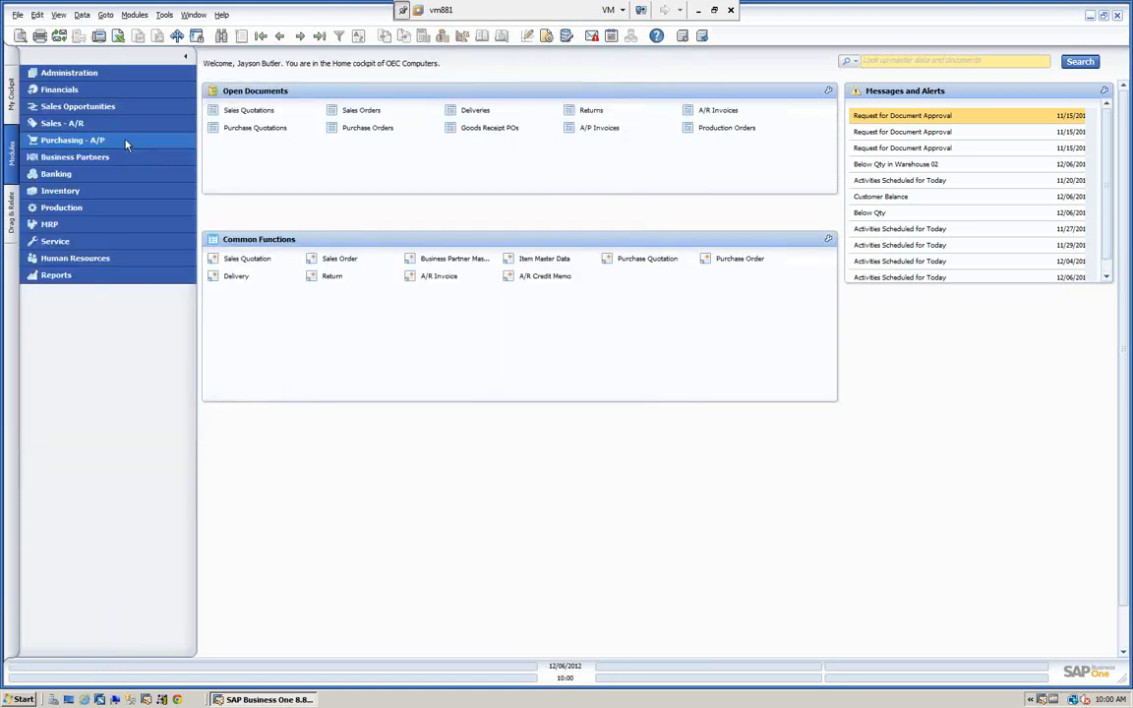
Open the Freight setup from the general administration settings.
{"action": "left_click", "coordinate": [97, 73]}
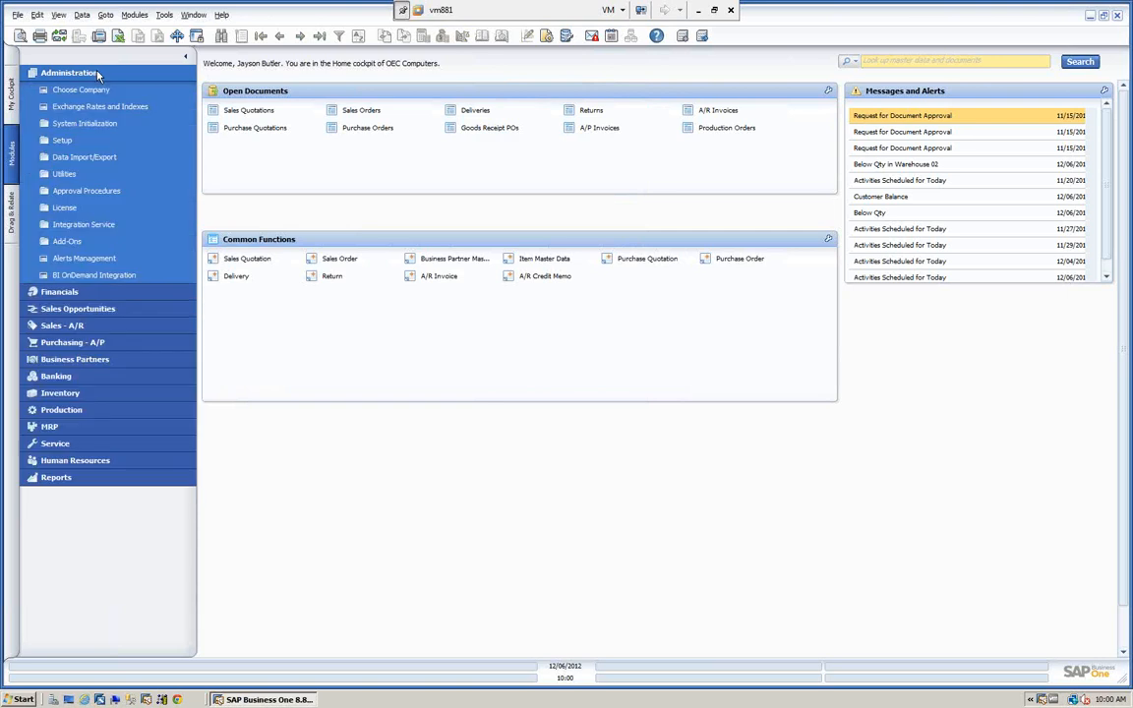
{"action": "left_click", "coordinate": [63, 141]}
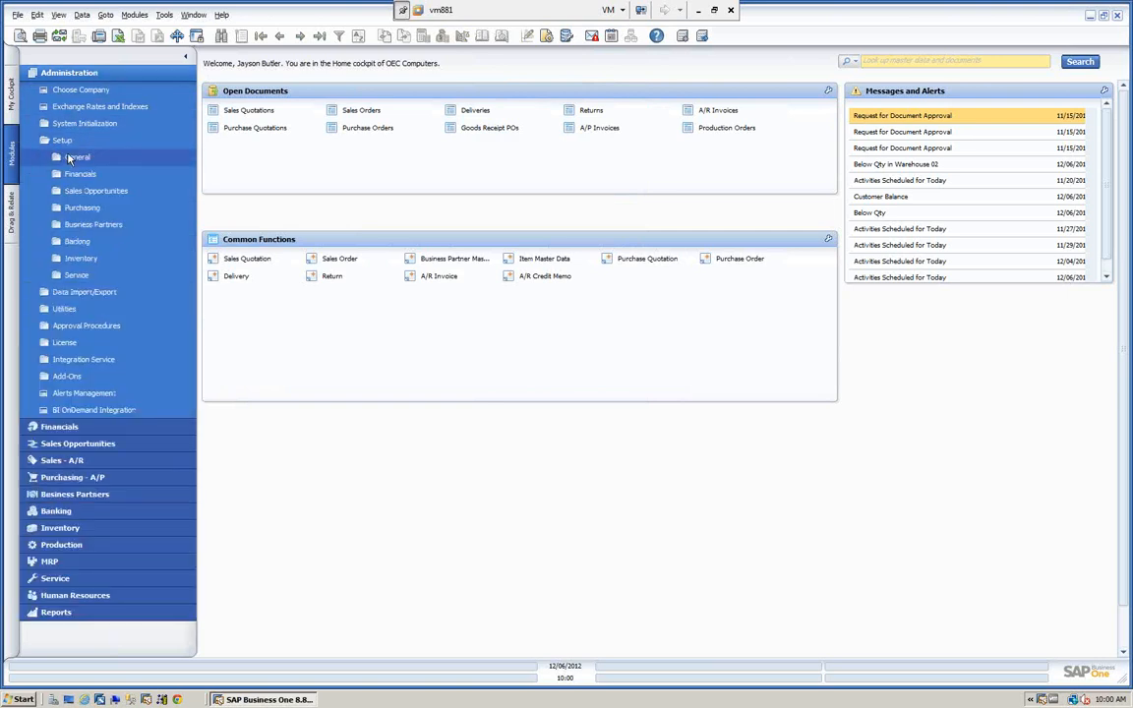
{"action": "left_click", "coordinate": [71, 158]}
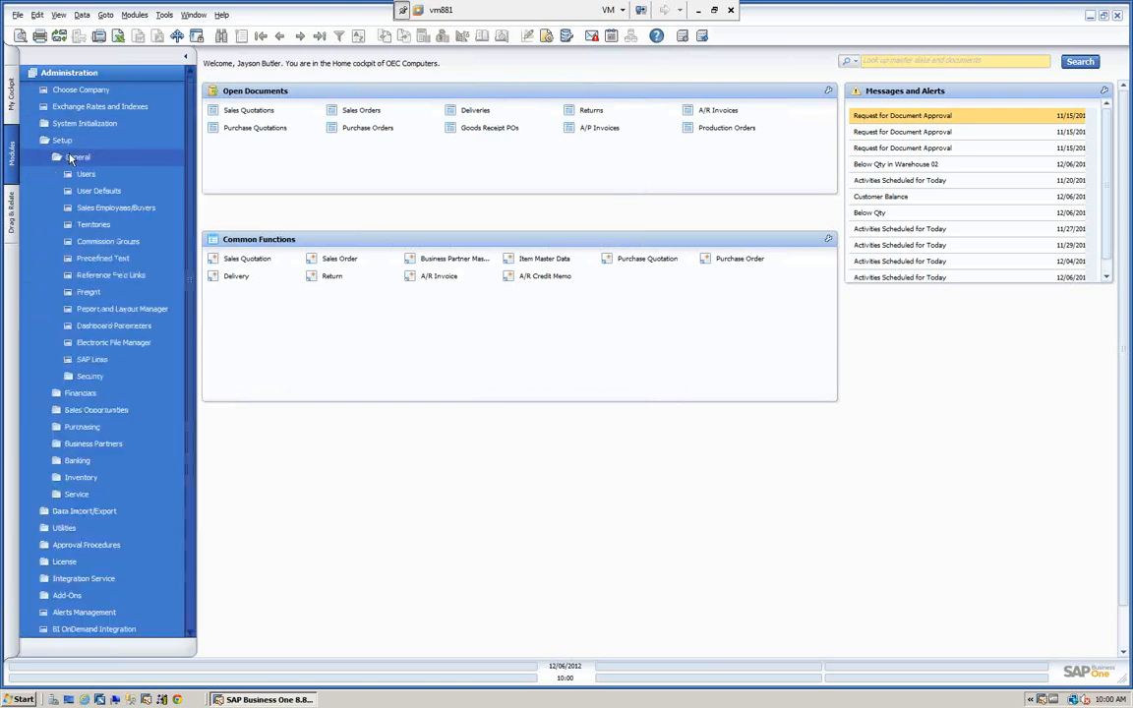
{"action": "left_click", "coordinate": [89, 292]}
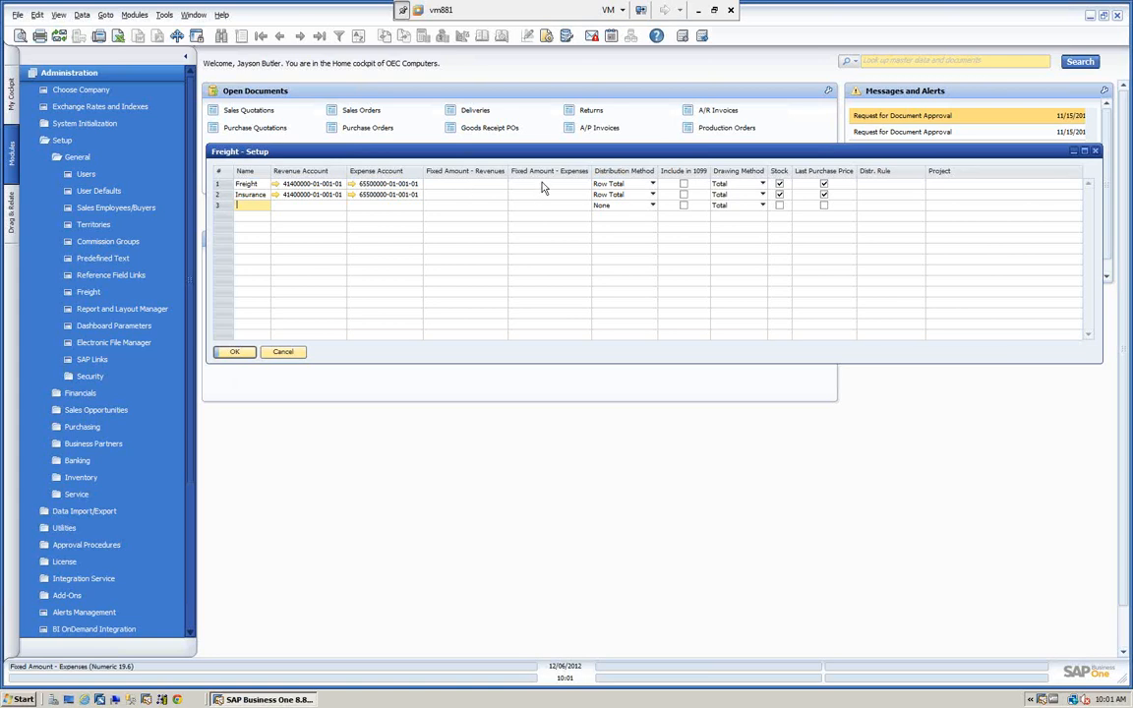
Review the distribution method and drawing method options for the Freight row, then close the freight setup.
{"action": "left_click", "coordinate": [653, 185]}
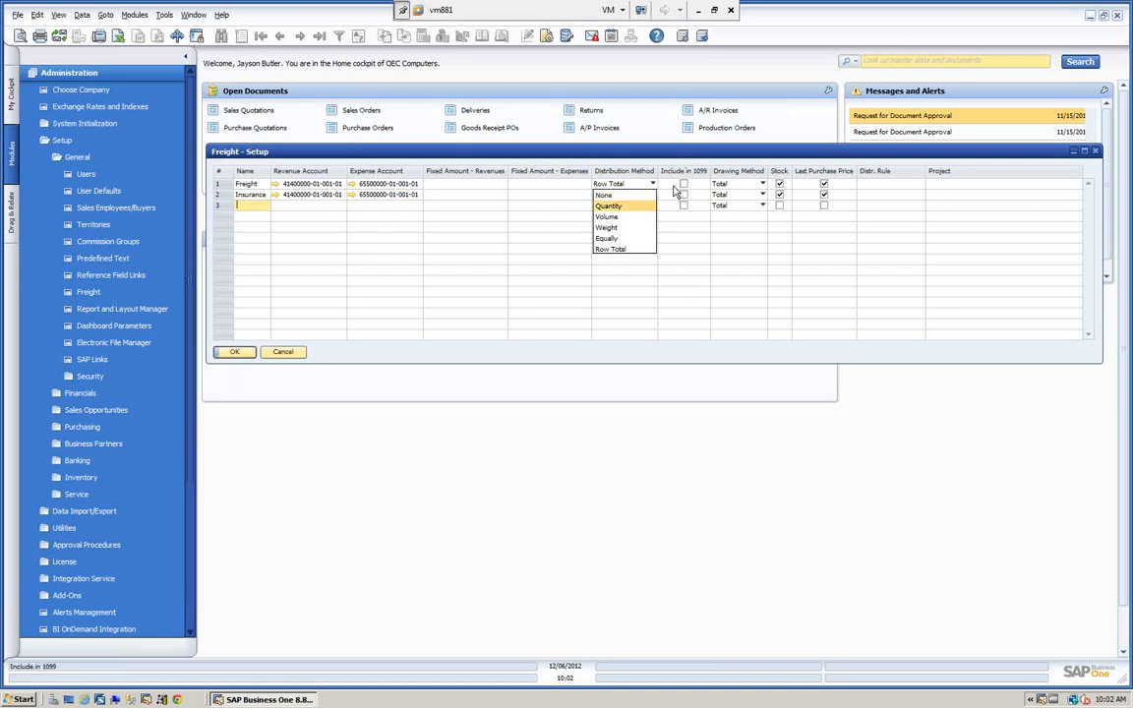
{"action": "left_click", "coordinate": [676, 188]}
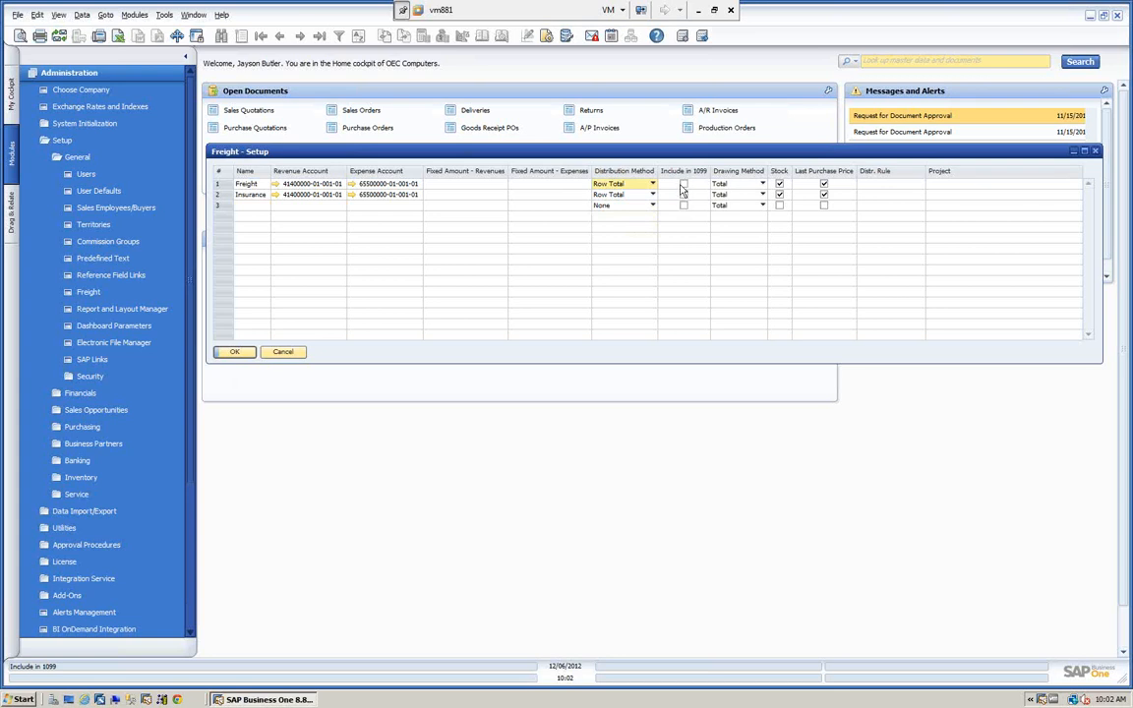
{"action": "left_click", "coordinate": [763, 185]}
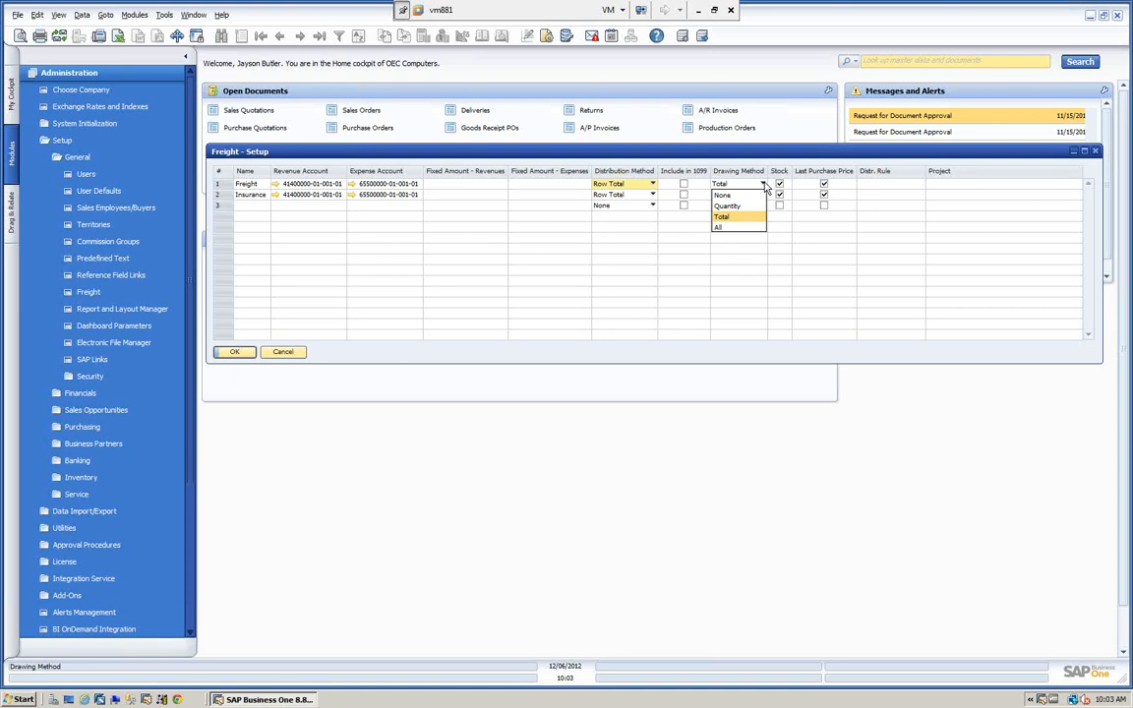
{"action": "key", "text": "Down"}
{"action": "left_click", "coordinate": [234, 353]}
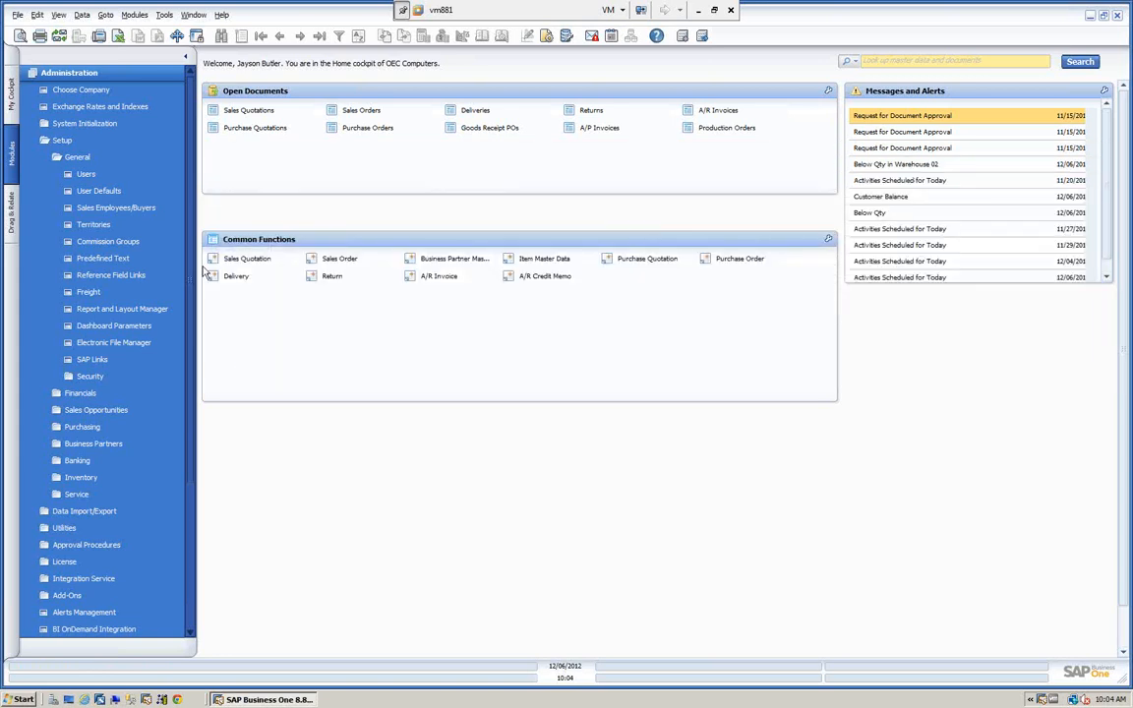
Start a new sales order for Earthshaker Corporation with delivery date 12/06/2012.
{"action": "left_click", "coordinate": [87, 73]}
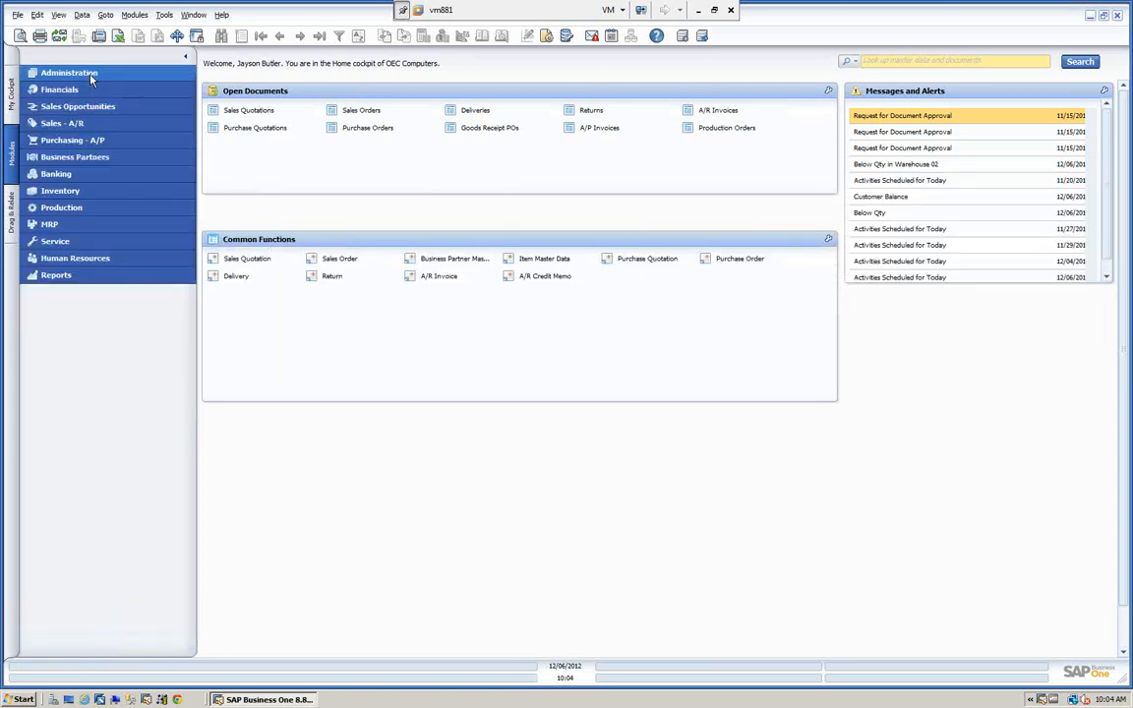
{"action": "left_click", "coordinate": [77, 124]}
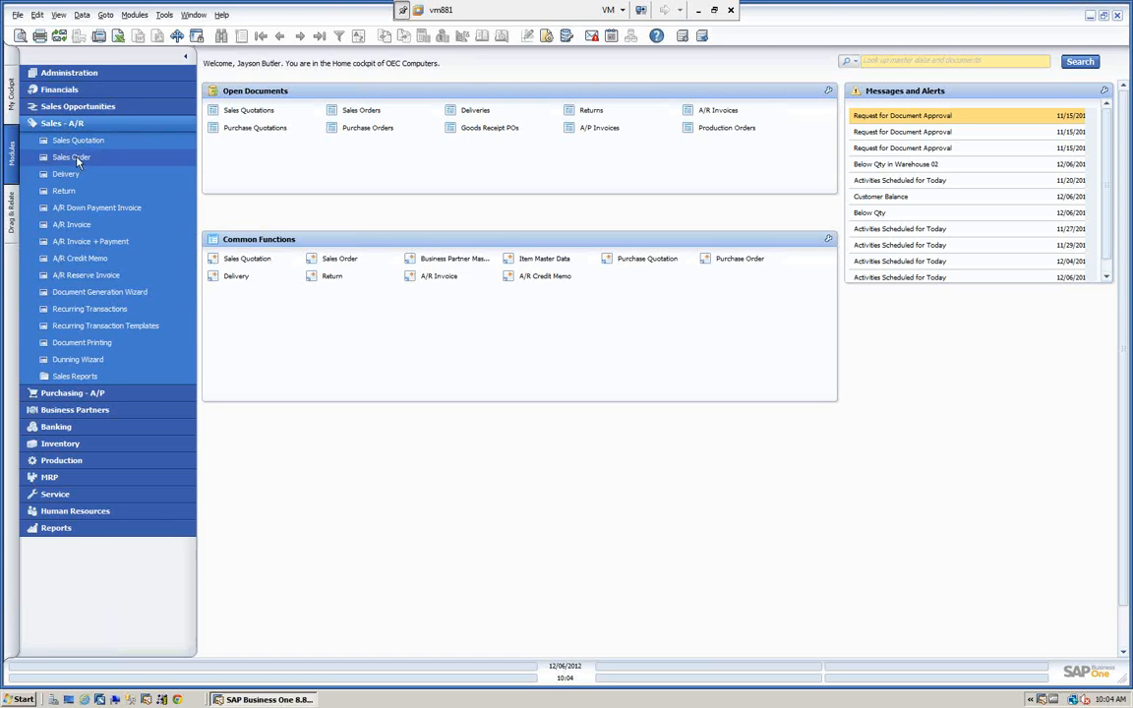
{"action": "left_click", "coordinate": [78, 160]}
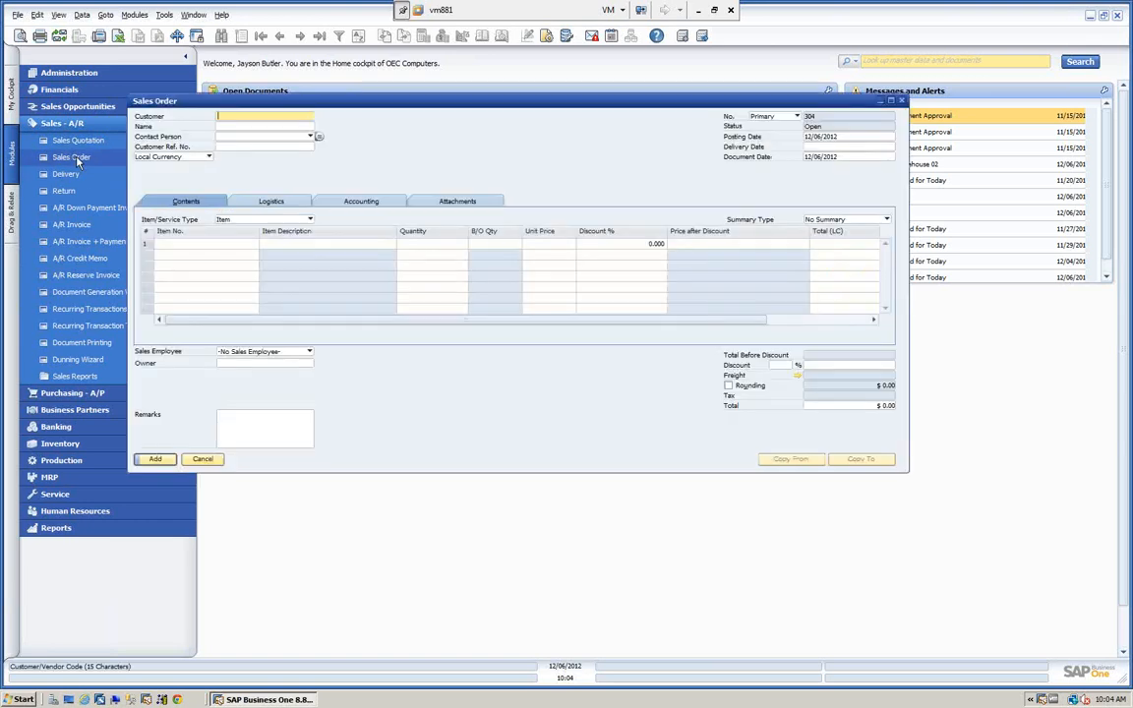
{"action": "left_click", "coordinate": [226, 125]}
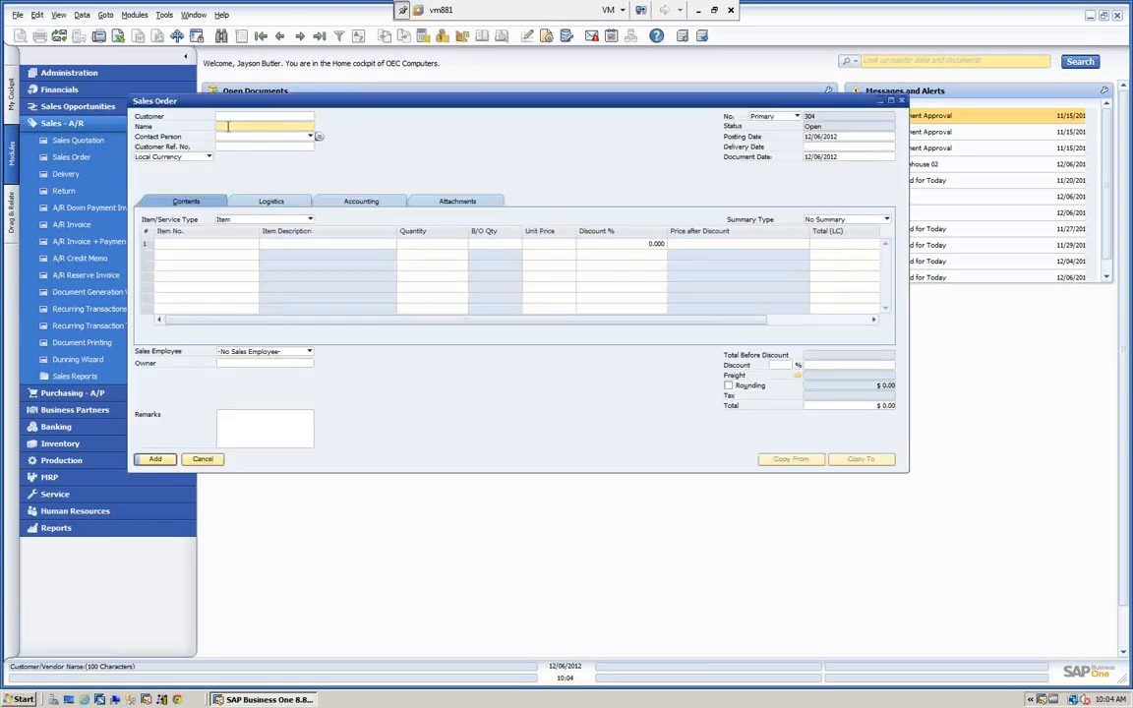
{"action": "type", "text": "e"}
{"action": "key", "text": "Tab"}
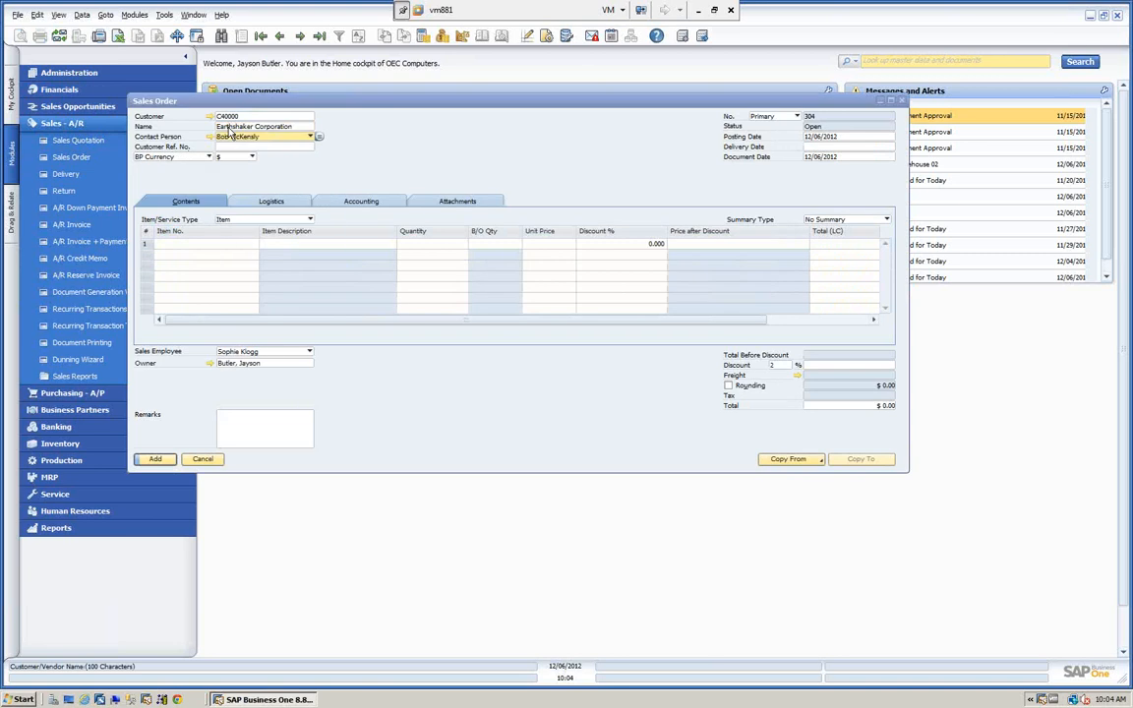
{"action": "left_click", "coordinate": [814, 147]}
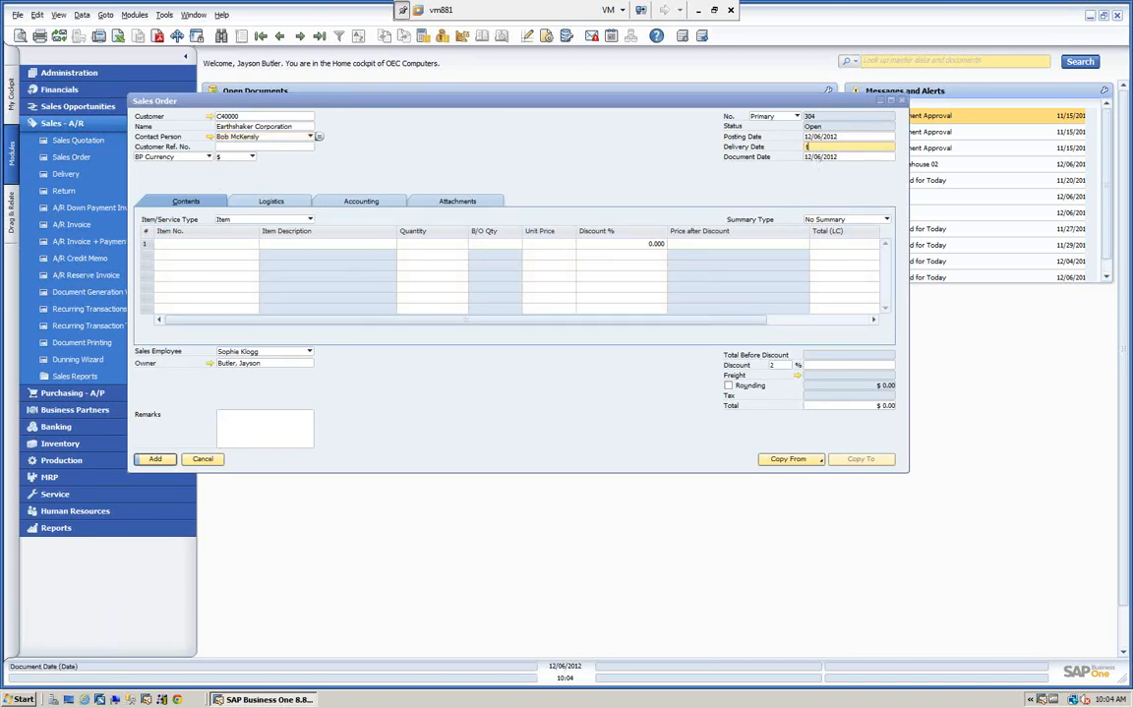
{"action": "key", "text": "Tab"}
Add items A00001, A00002 and A00003 to the sales order lines.
{"action": "left_click", "coordinate": [228, 244]}
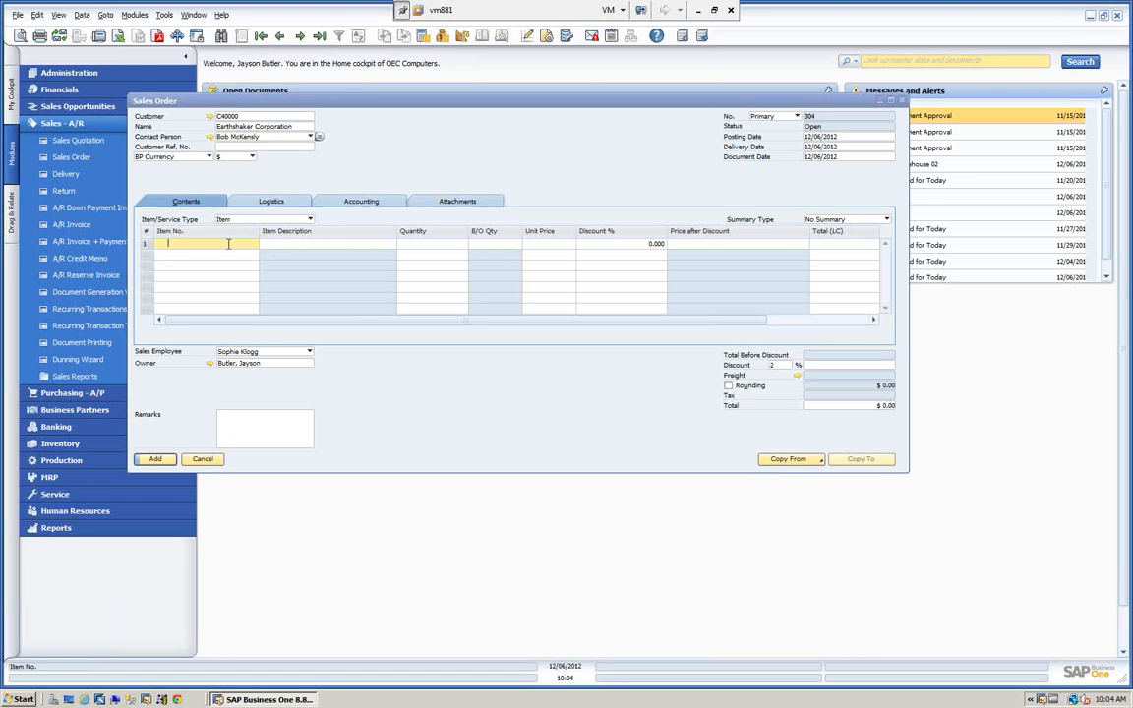
{"action": "type", "text": "a"}
{"action": "key", "text": "Tab"}
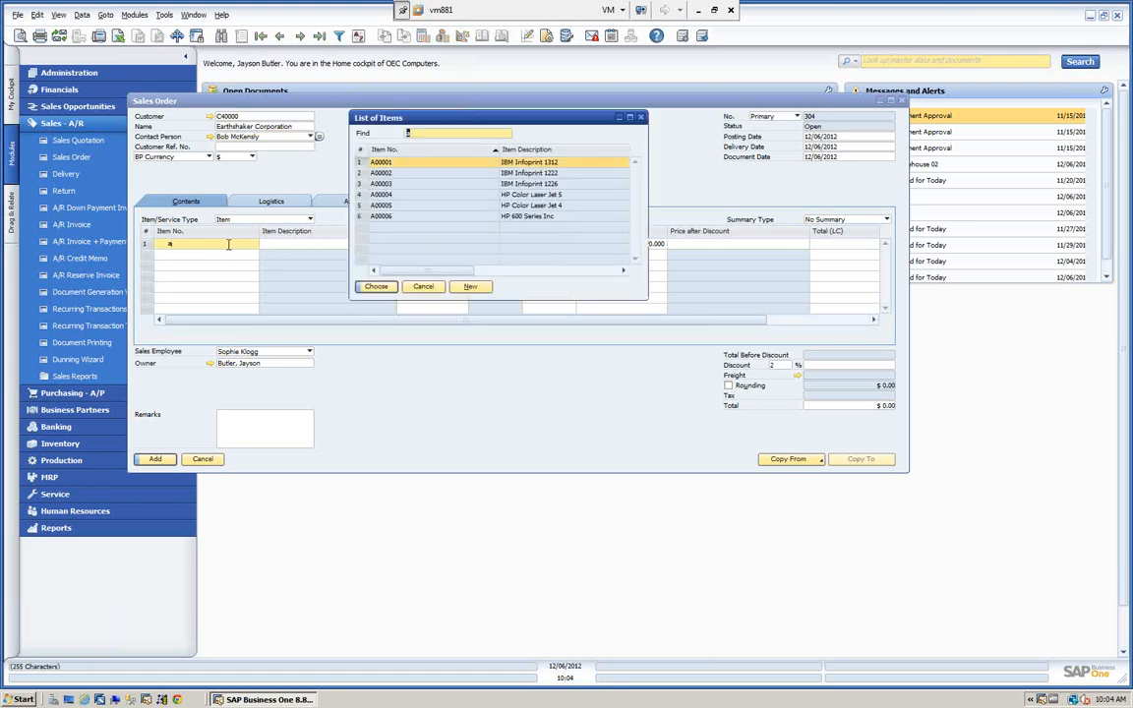
{"action": "left_click", "coordinate": [381, 184], "text": "shift"}
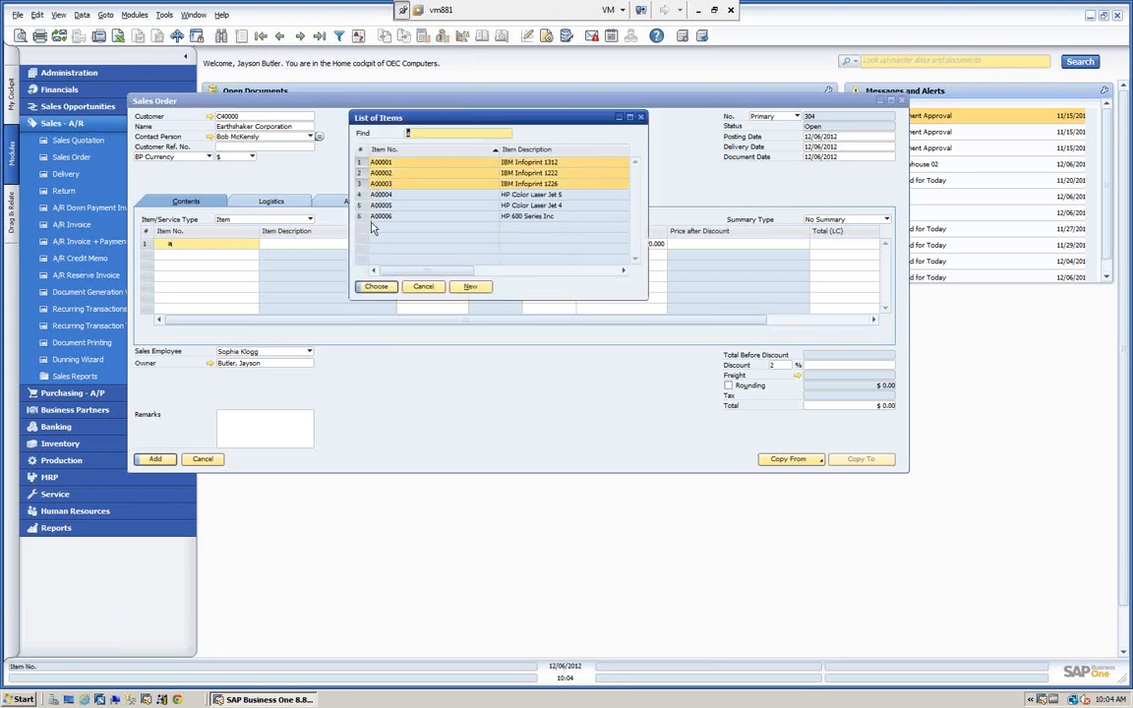
{"action": "left_click", "coordinate": [375, 287]}
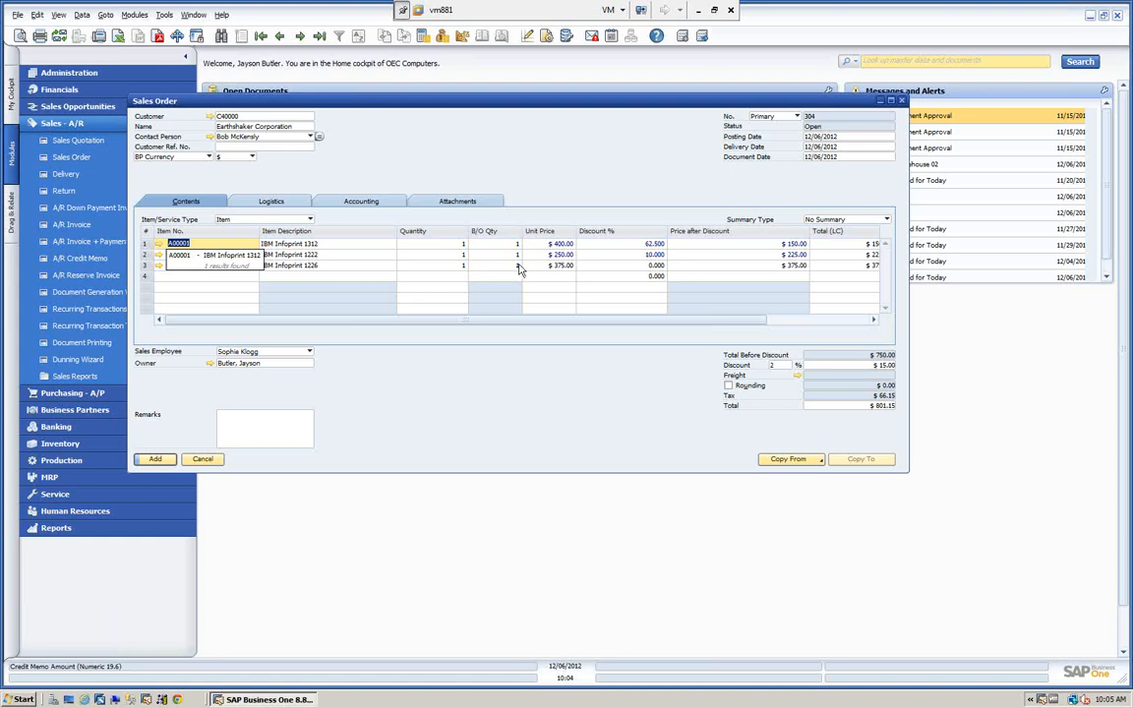
Set the unit price of item A00001 to $500.00 and its discount to 0%.
{"action": "left_click", "coordinate": [556, 243]}
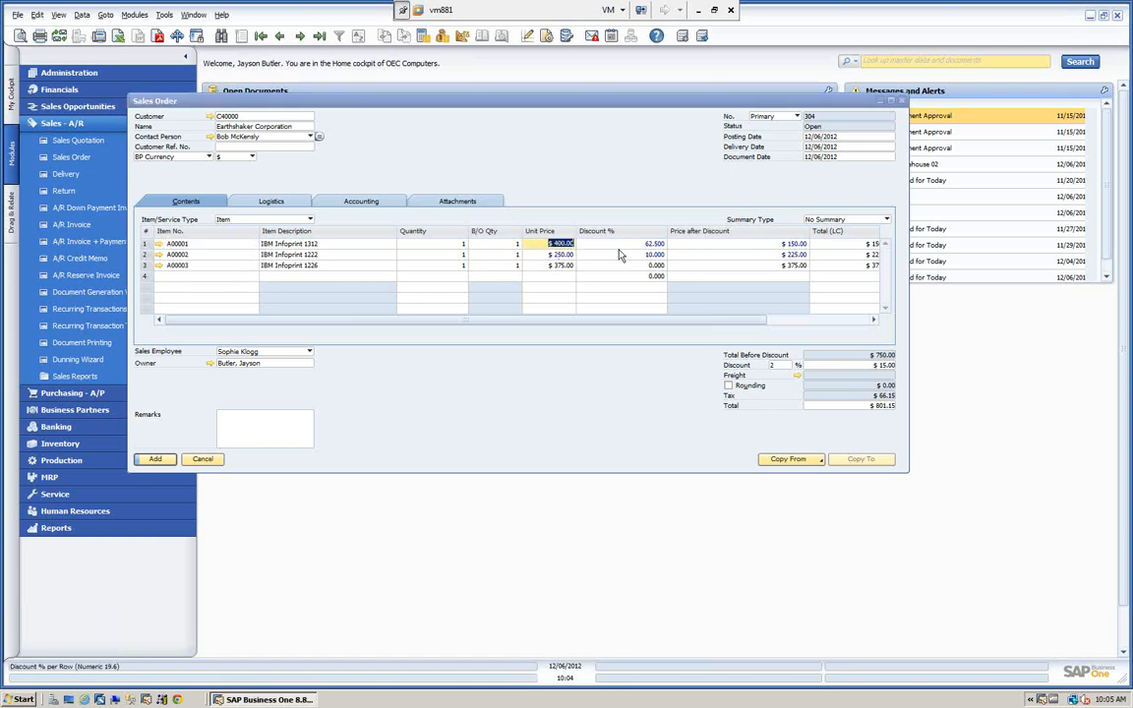
{"action": "type", "text": "500"}
{"action": "key", "text": "Tab"}
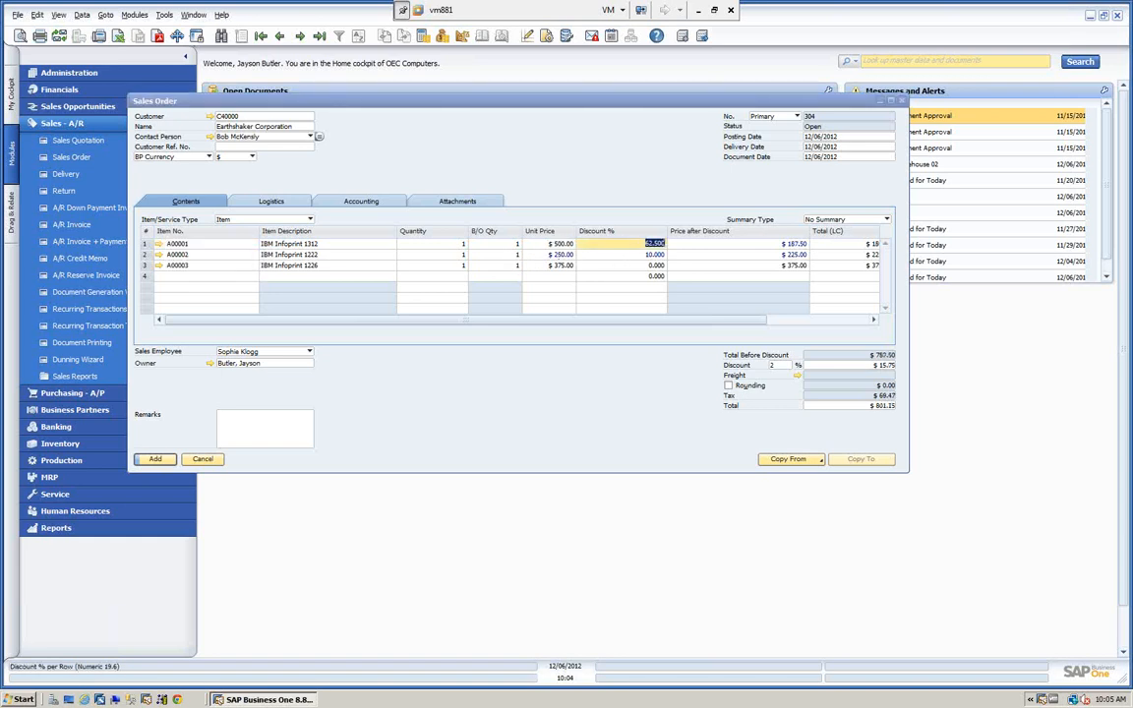
{"action": "type", "text": "0"}
{"action": "key", "text": "Tab"}
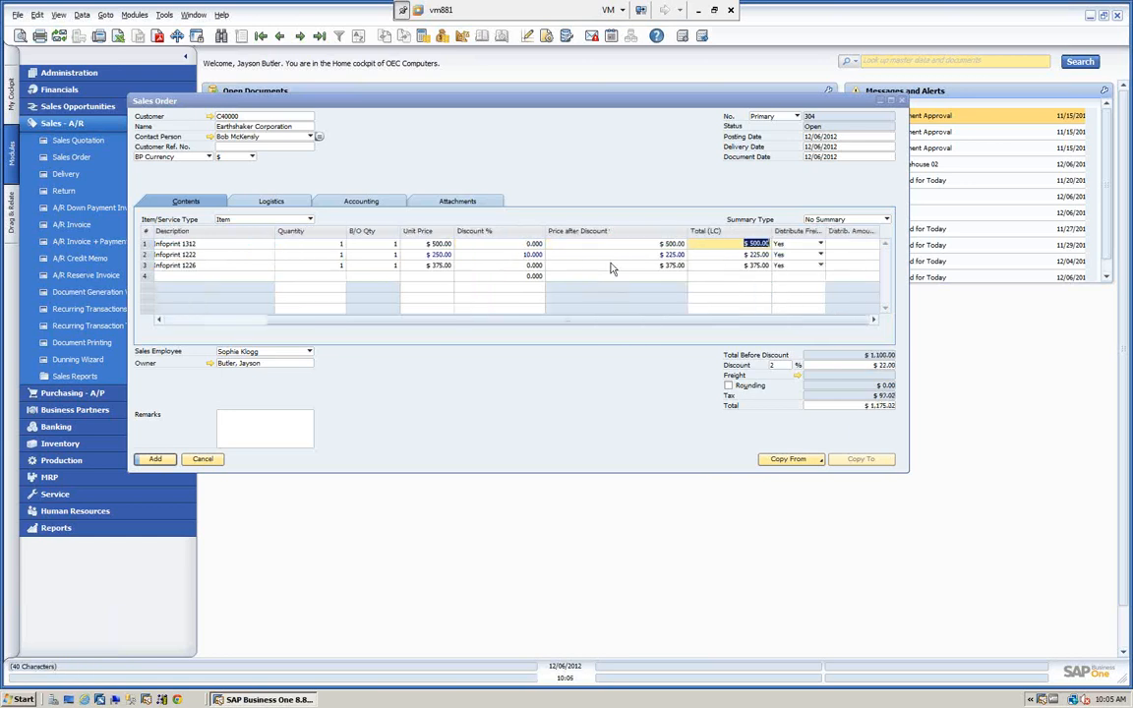
Set the unit price of item A00002 to $300.00 and its discount to 0%.
{"action": "left_click_drag", "start_coordinate": [590, 320], "coordinate": [488, 323]}
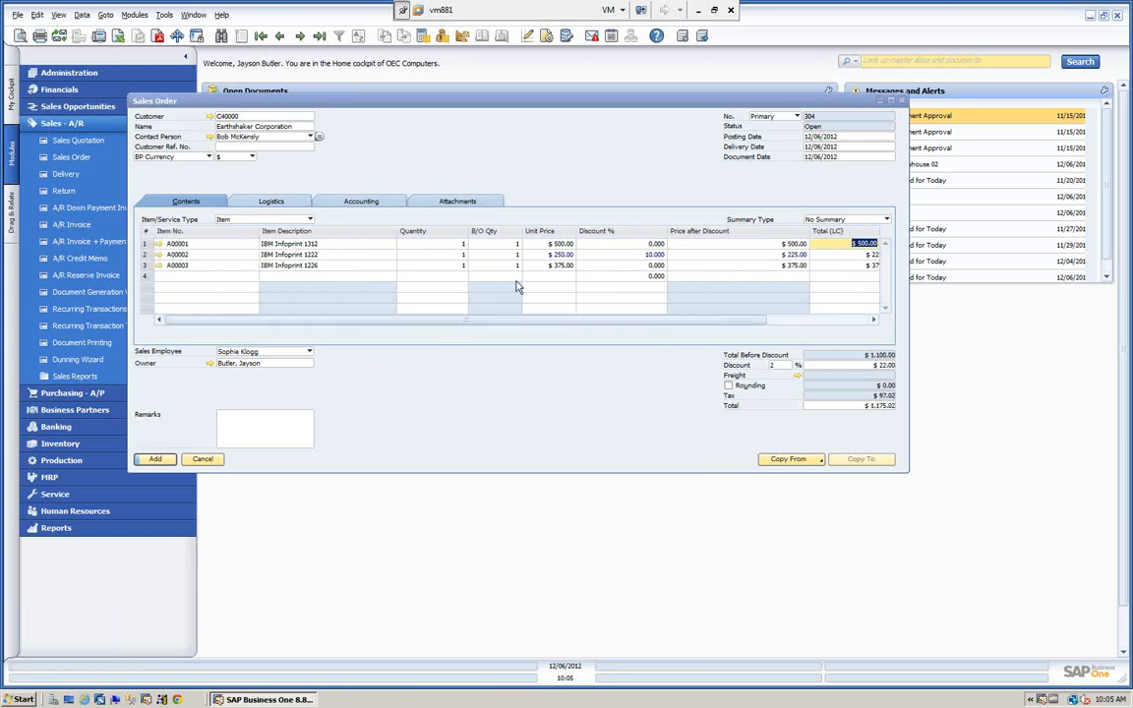
{"action": "left_click", "coordinate": [536, 255]}
{"action": "type", "text": "30"}
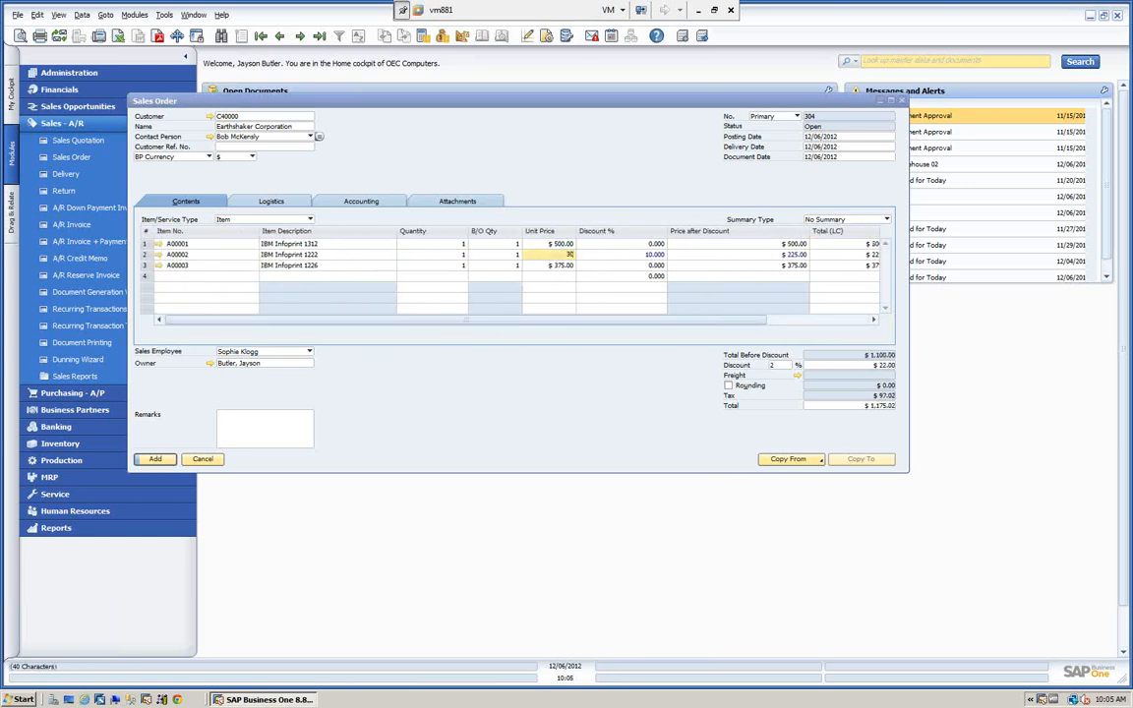
{"action": "type", "text": "0"}
{"action": "key", "text": "Tab"}
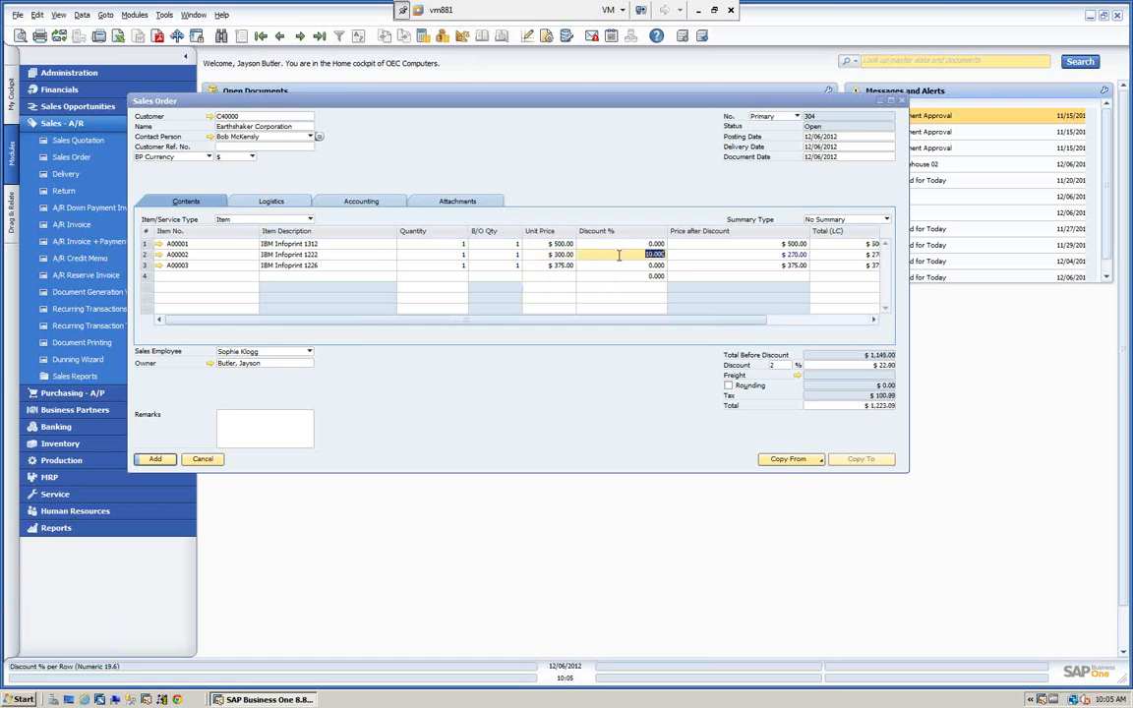
{"action": "key", "text": "BackSpace"}
{"action": "type", "text": "0"}
Set the unit price of item A00003 to $200.00.
{"action": "left_click", "coordinate": [556, 265]}
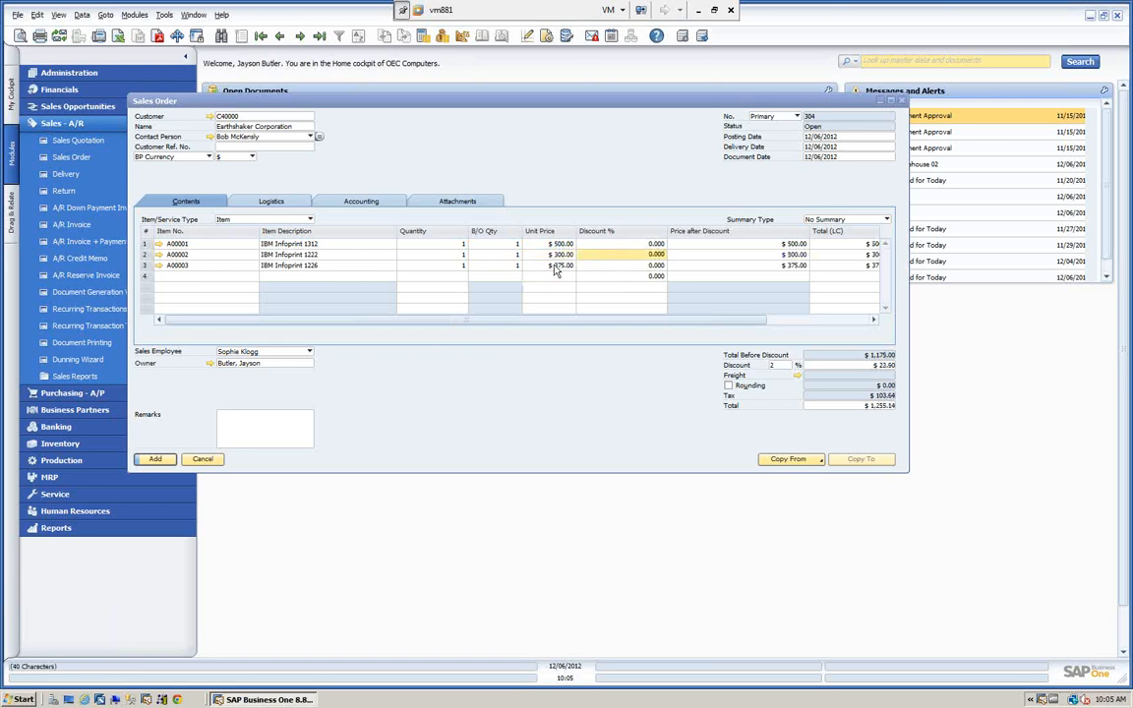
{"action": "type", "text": "200"}
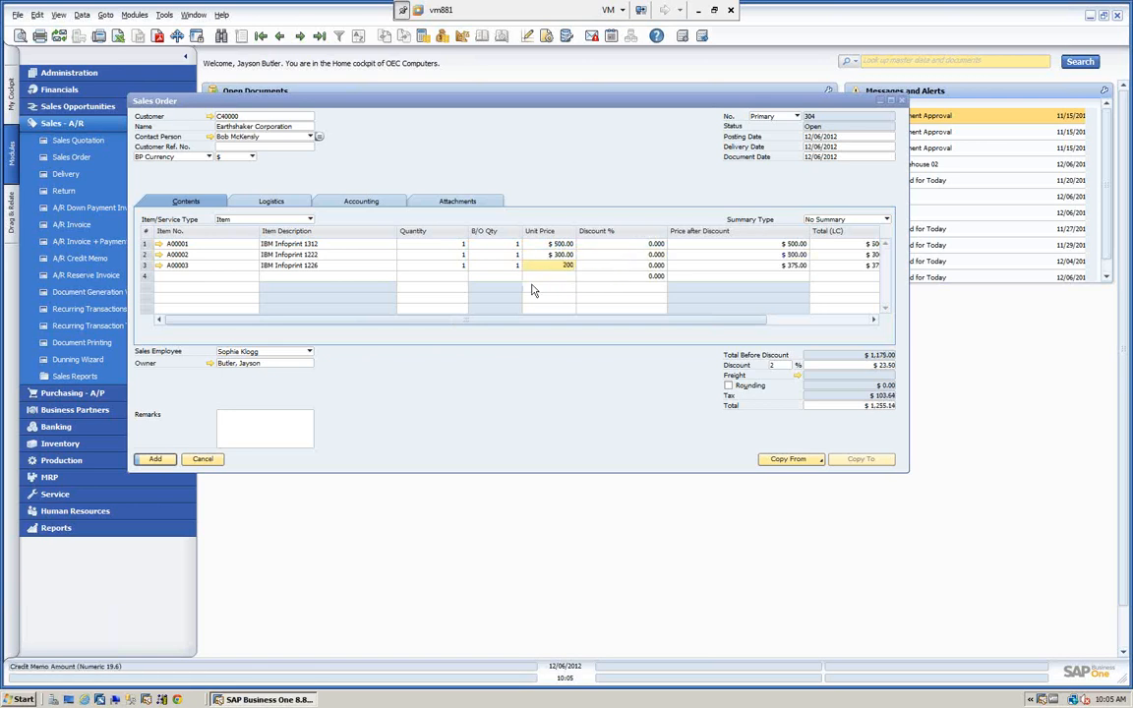
{"action": "key", "text": "Tab"}
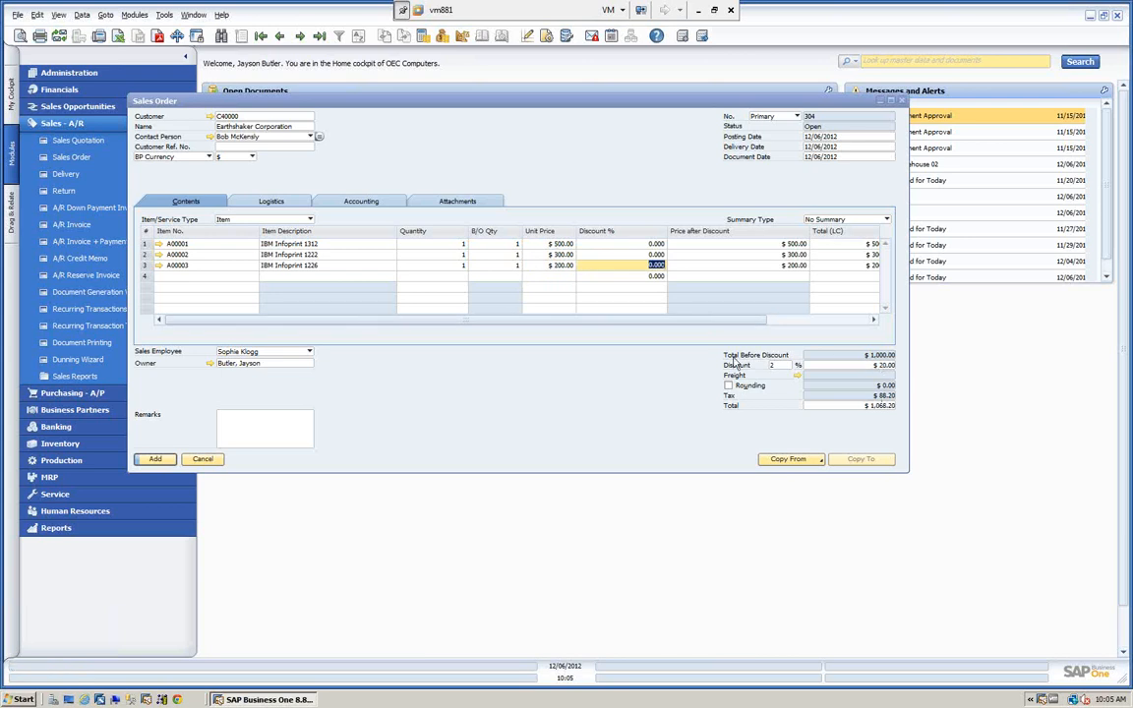
Clear the overall discount percentage of the sales order.
{"action": "left_click_drag", "start_coordinate": [649, 322], "coordinate": [589, 319]}
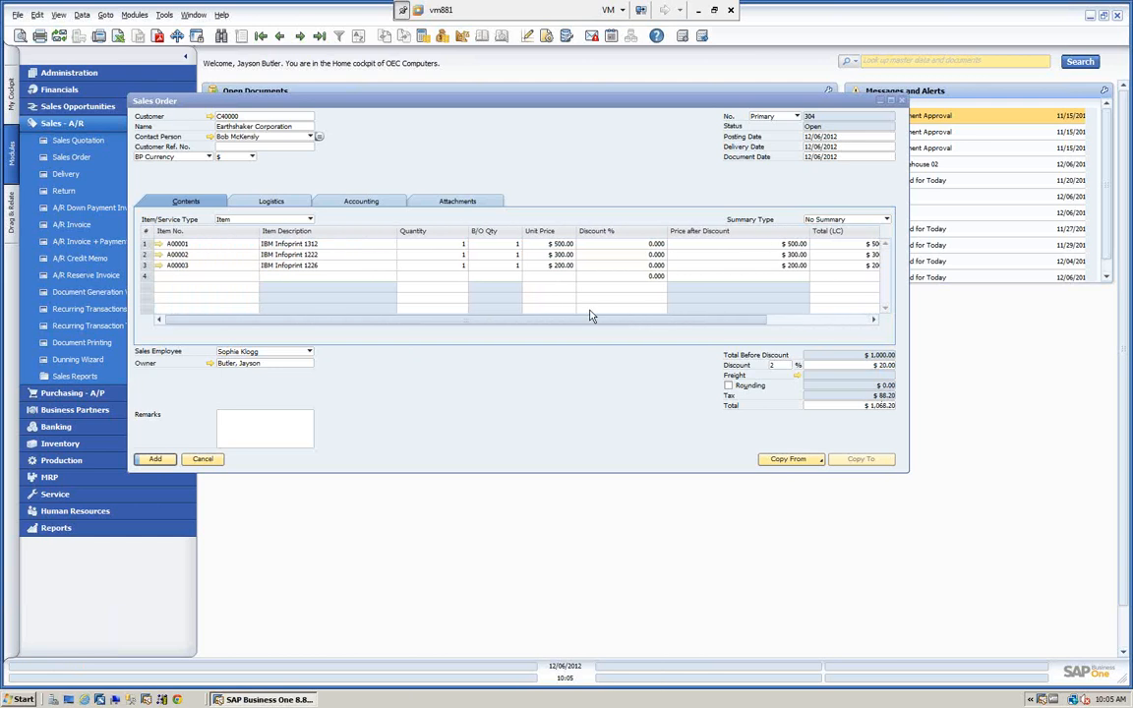
{"action": "left_click", "coordinate": [784, 366]}
{"action": "key", "text": "BackSpace"}
{"action": "key", "text": "Tab"}
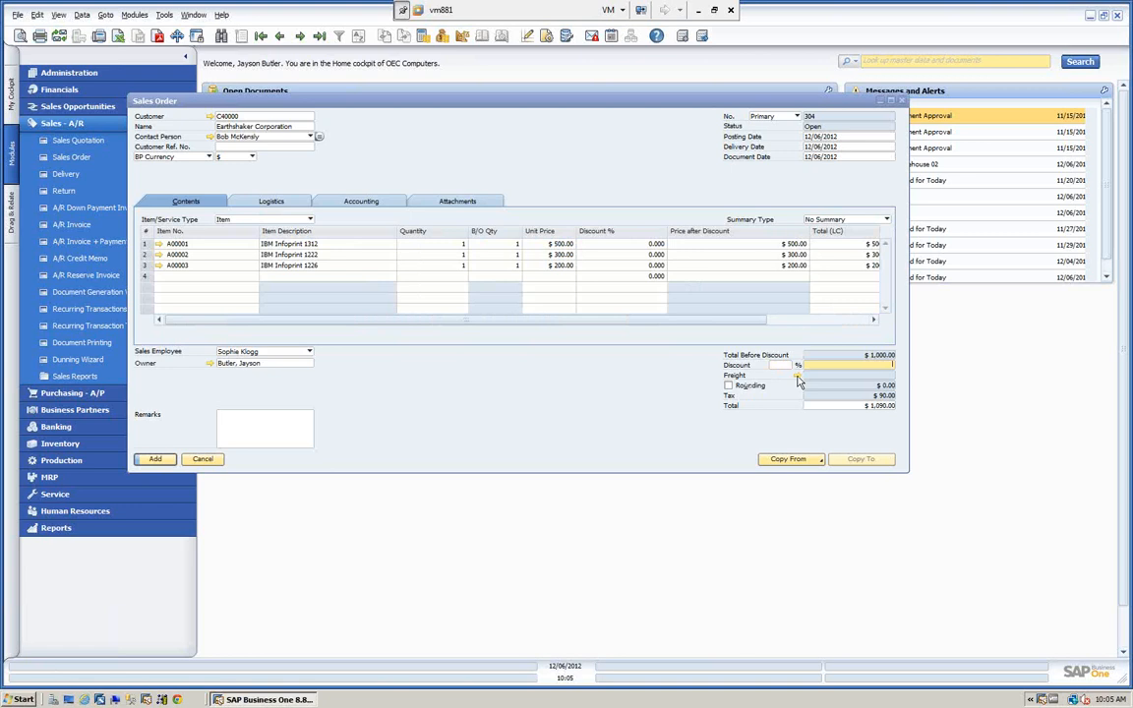
Examine the distribution methods available for the Freight charge of the order, leaving the freight charges unchanged.
{"action": "left_click", "coordinate": [796, 376]}
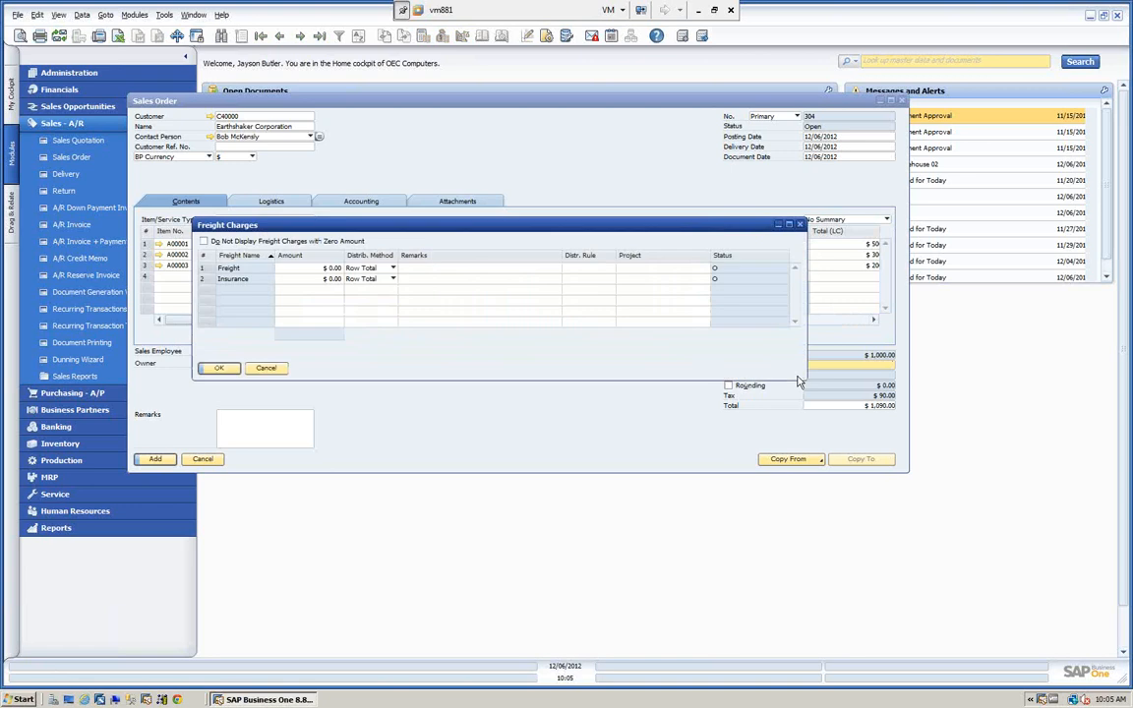
{"action": "left_click", "coordinate": [393, 271]}
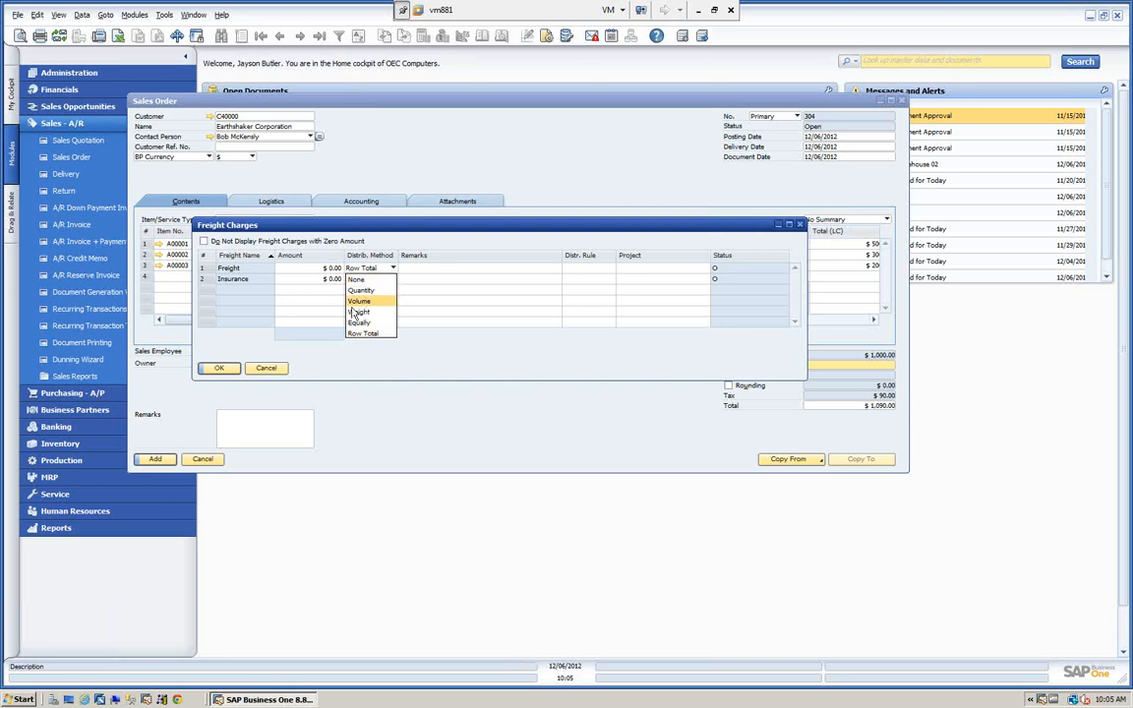
{"action": "left_click", "coordinate": [266, 371]}
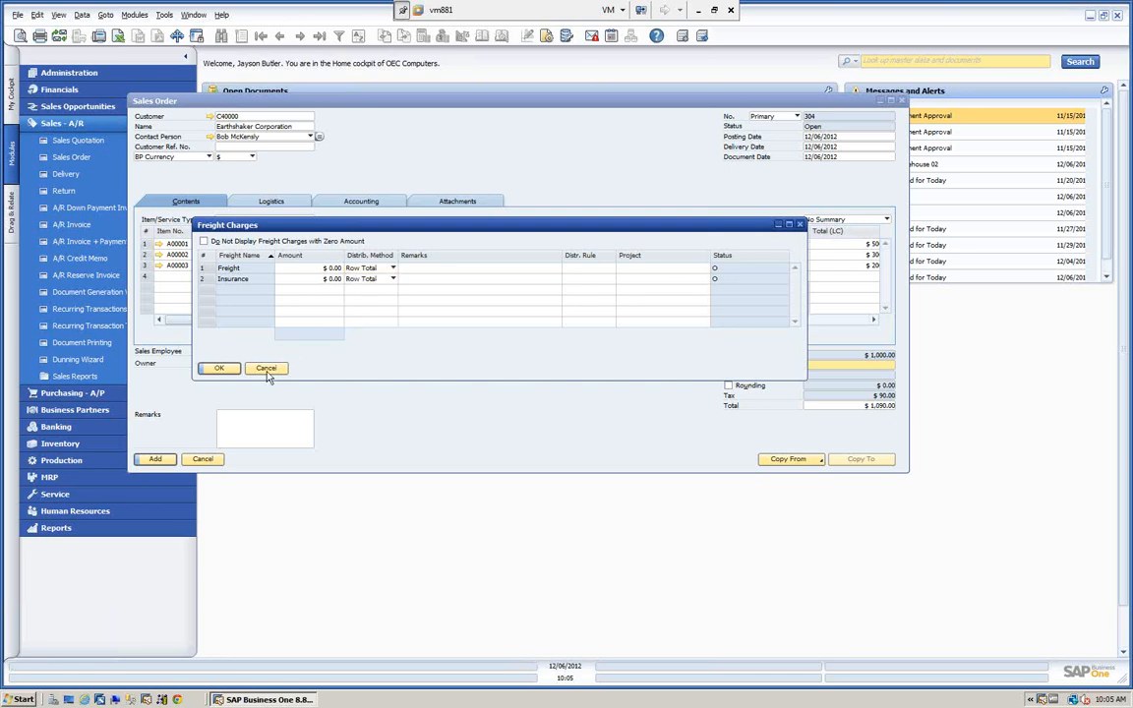
{"action": "left_click", "coordinate": [263, 369]}
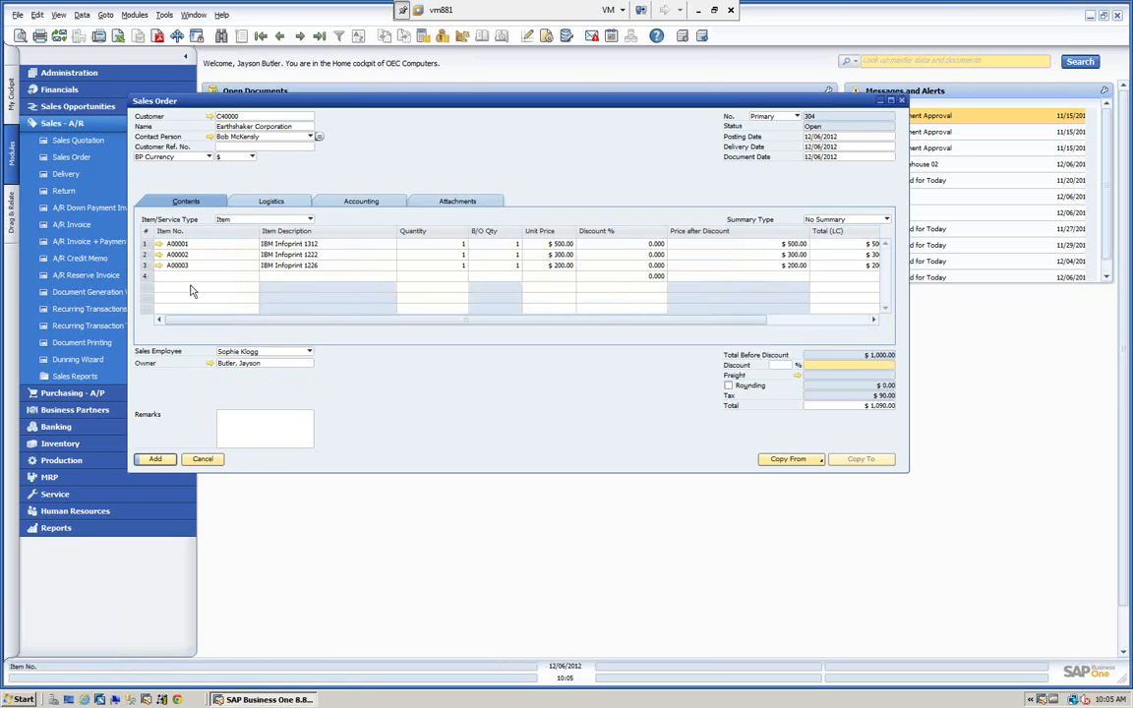
Examine the dimensions, volume and weight in the sales and purchasing data of item A00001.
{"action": "left_click", "coordinate": [160, 246]}
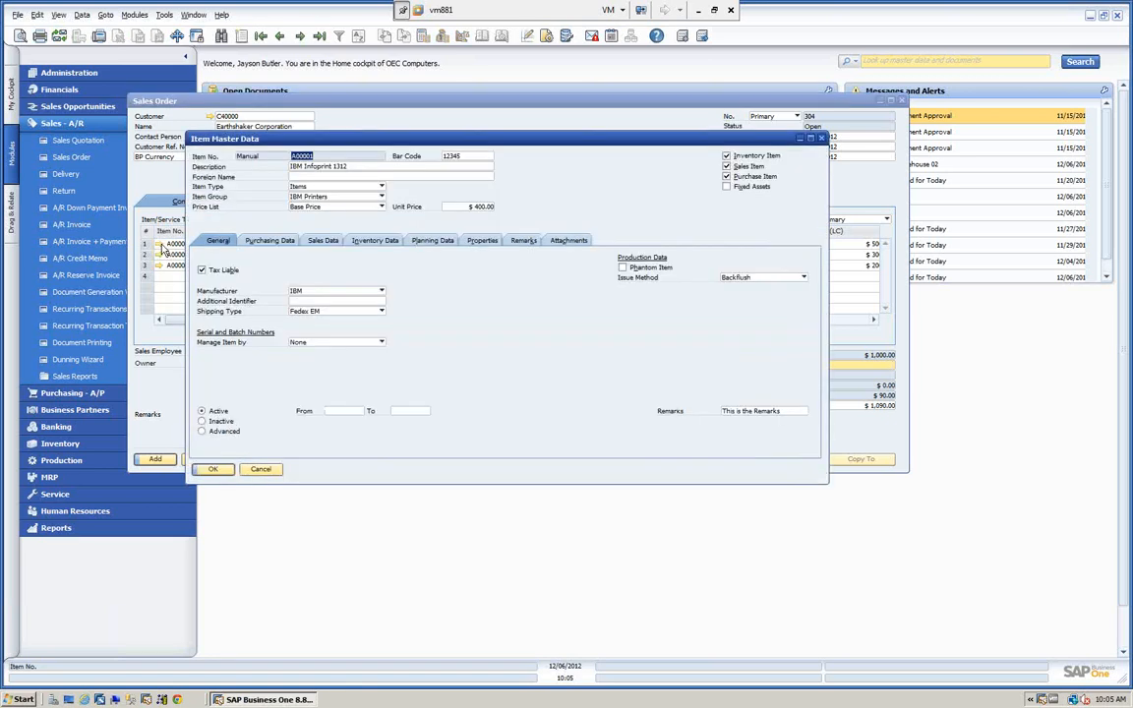
{"action": "left_click", "coordinate": [323, 240]}
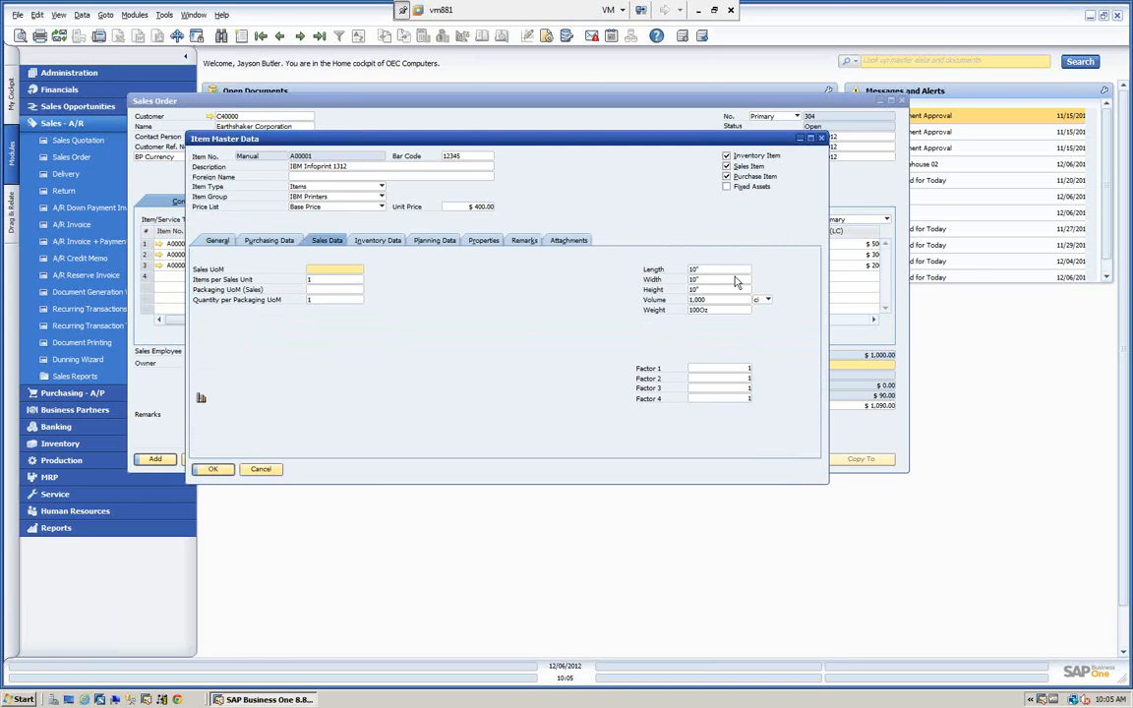
{"action": "left_click", "coordinate": [274, 243]}
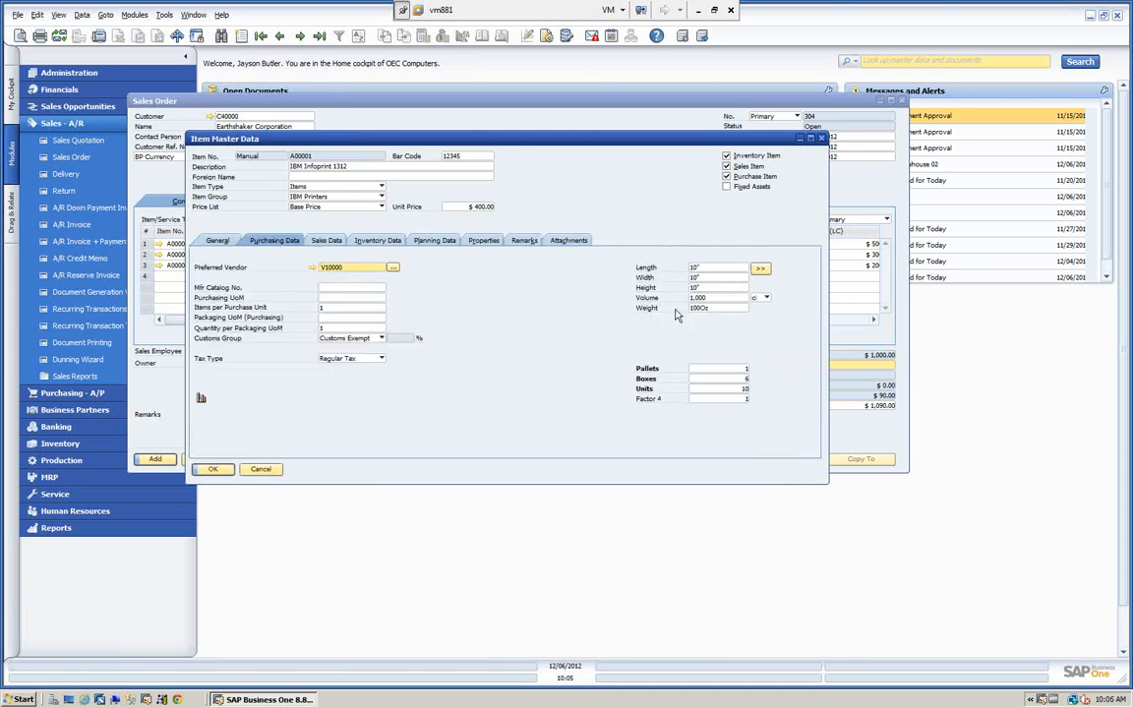
{"action": "left_click", "coordinate": [263, 469]}
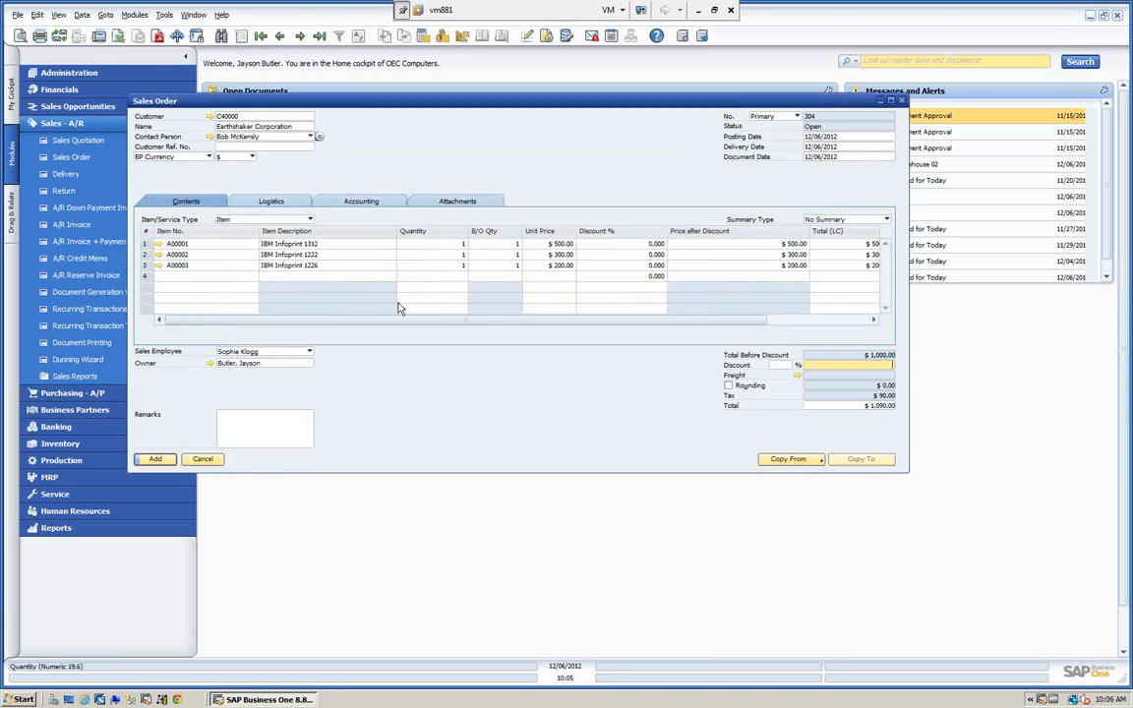
Add a $100.00 Freight charge distributed by Row Total to the order and check the distributed amounts on the item lines.
{"action": "left_click", "coordinate": [796, 374]}
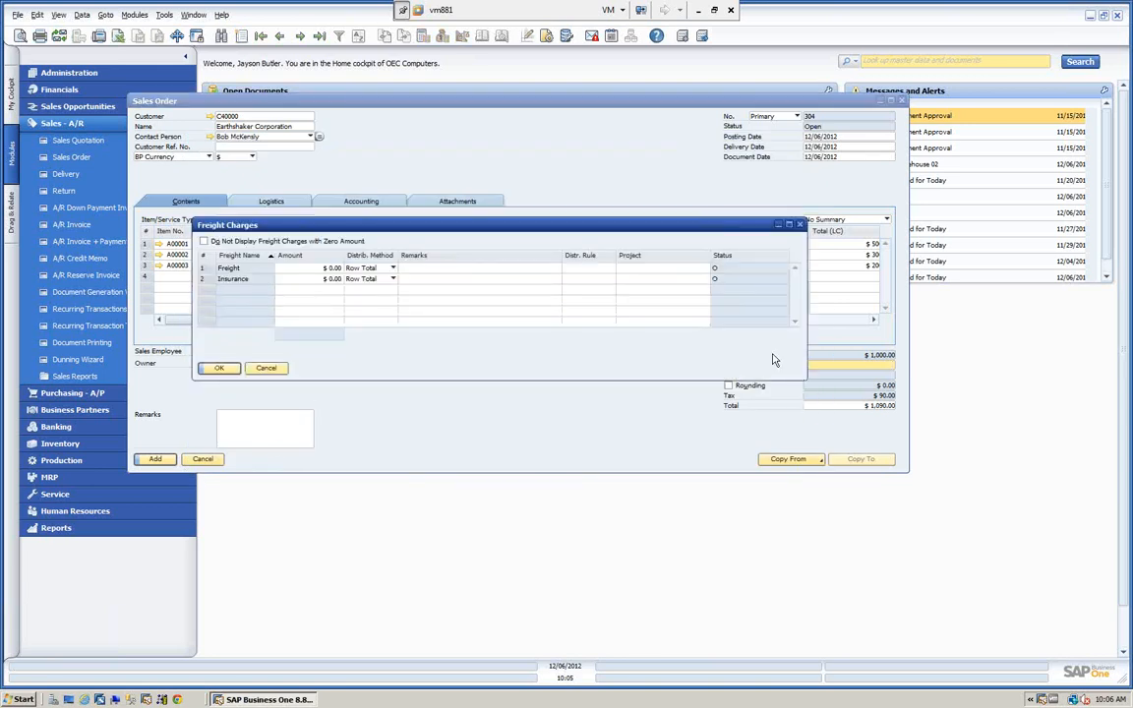
{"action": "left_click", "coordinate": [307, 267]}
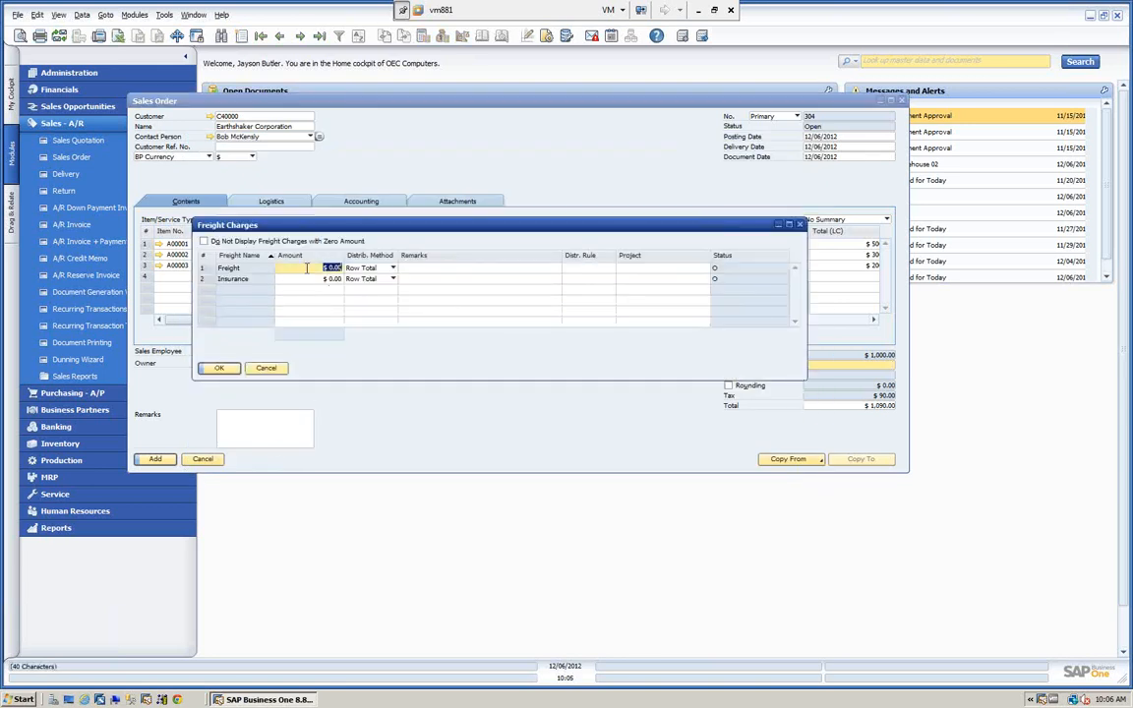
{"action": "type", "text": "100"}
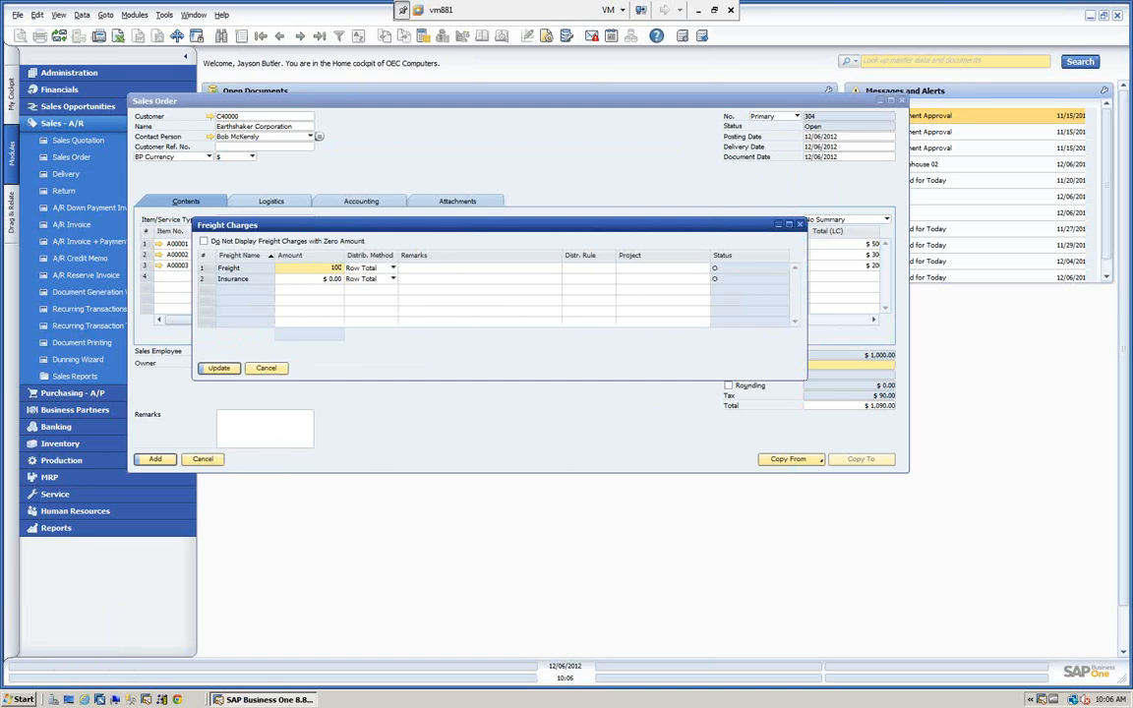
{"action": "key", "text": "Tab"}
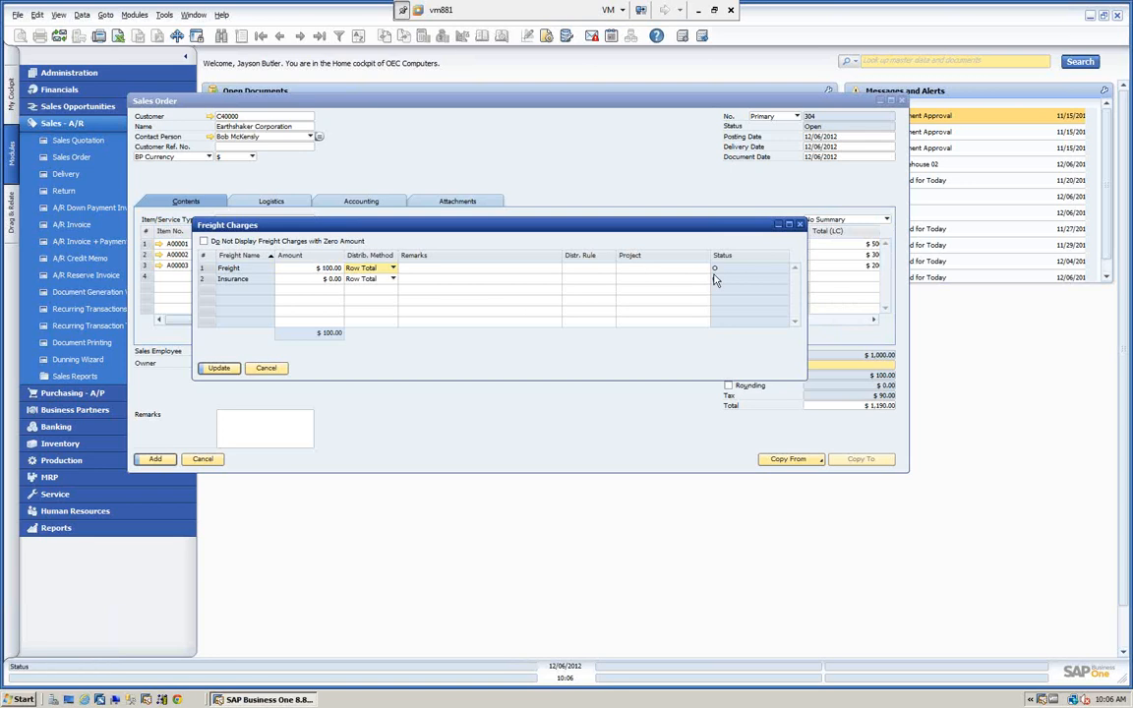
{"action": "left_click", "coordinate": [499, 270]}
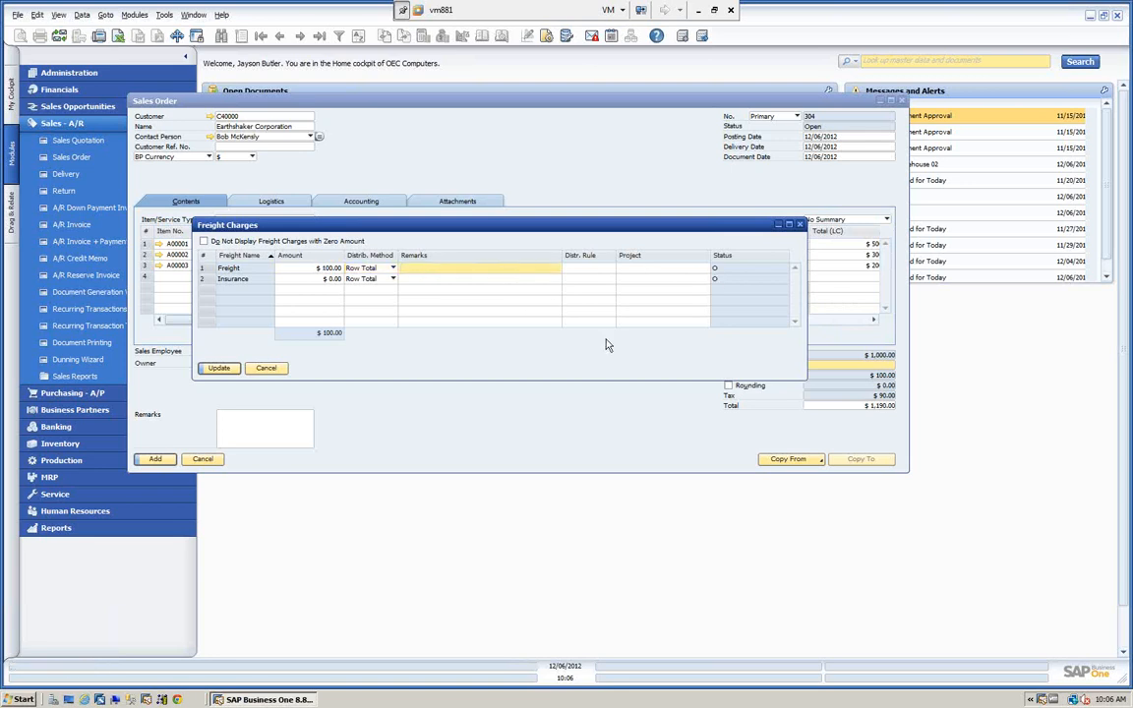
{"action": "left_click", "coordinate": [219, 370]}
{"action": "left_click", "coordinate": [218, 370]}
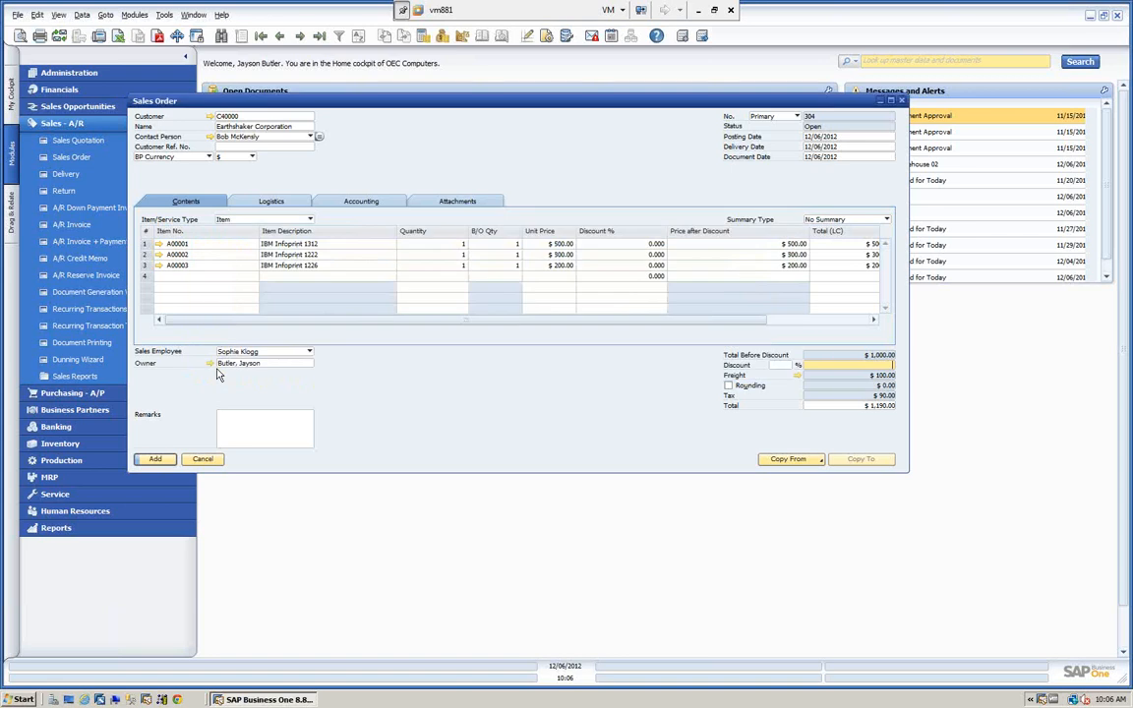
{"action": "left_click_drag", "start_coordinate": [330, 320], "coordinate": [468, 337]}
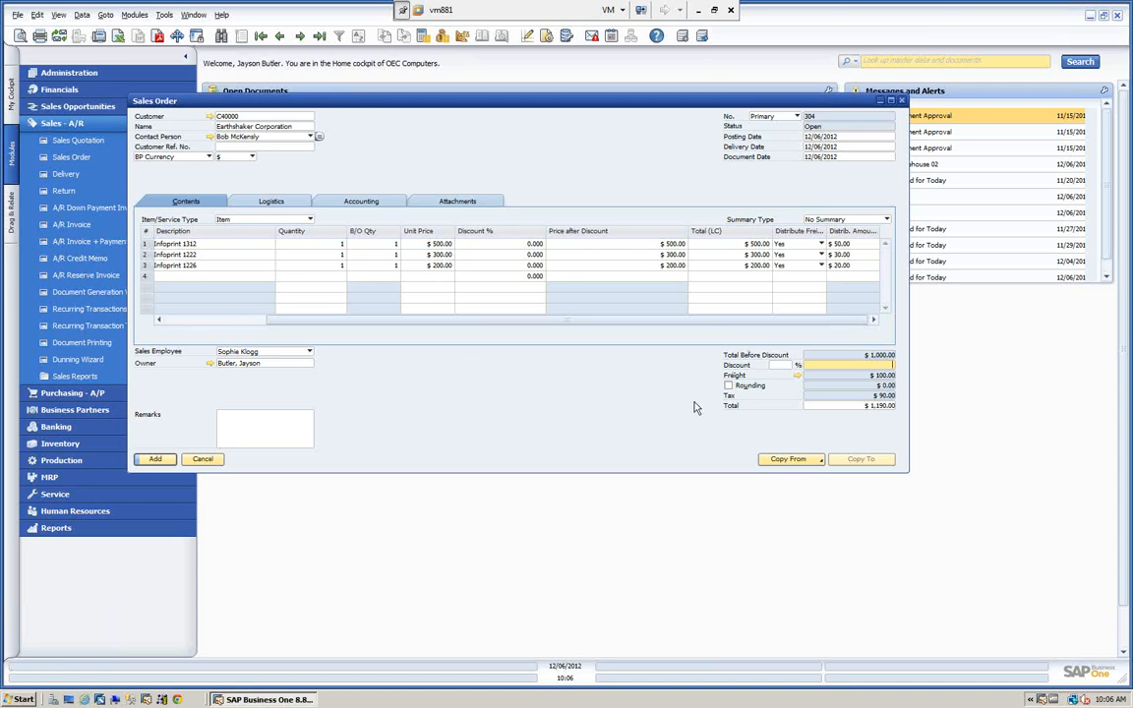
Add a $50.00 Insurance charge distributed by Row Total to the order's freight charges.
{"action": "left_click", "coordinate": [797, 377]}
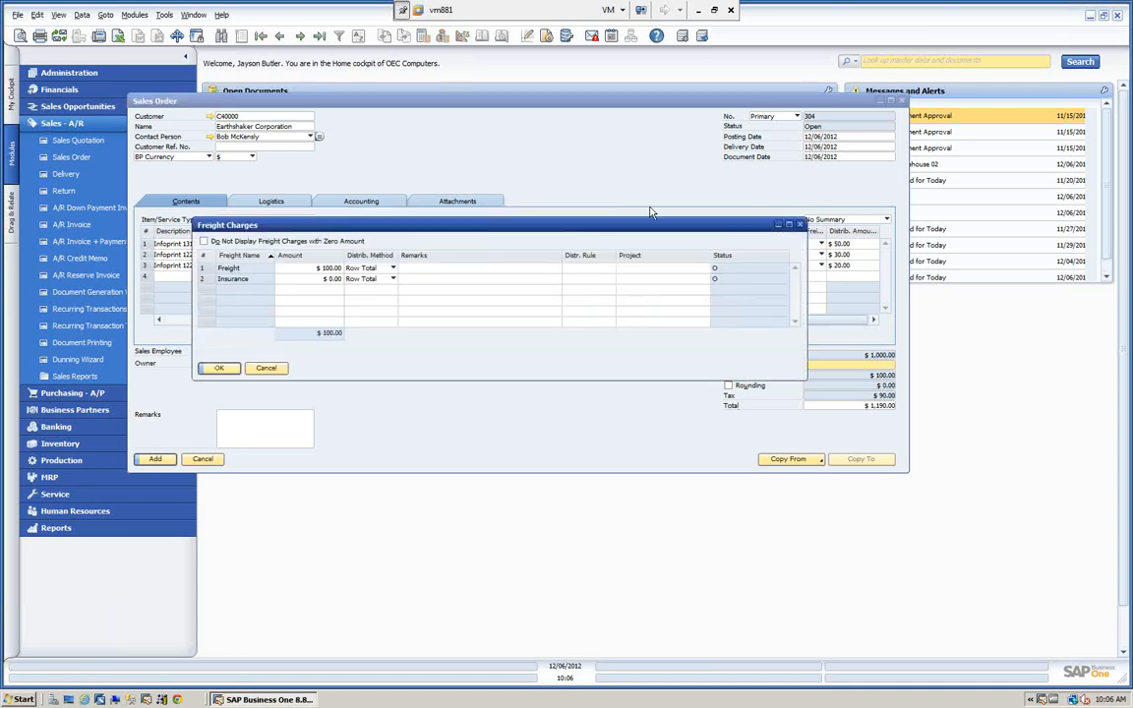
{"action": "left_click", "coordinate": [322, 279]}
{"action": "type", "text": "50"}
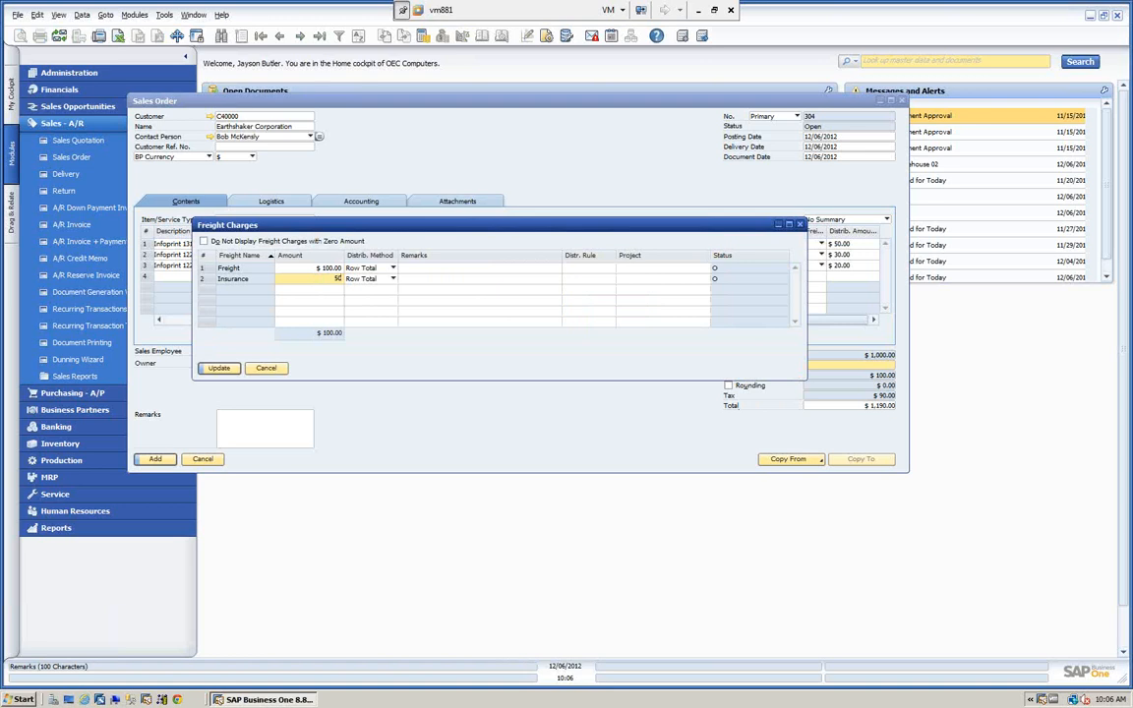
{"action": "key", "text": "Tab"}
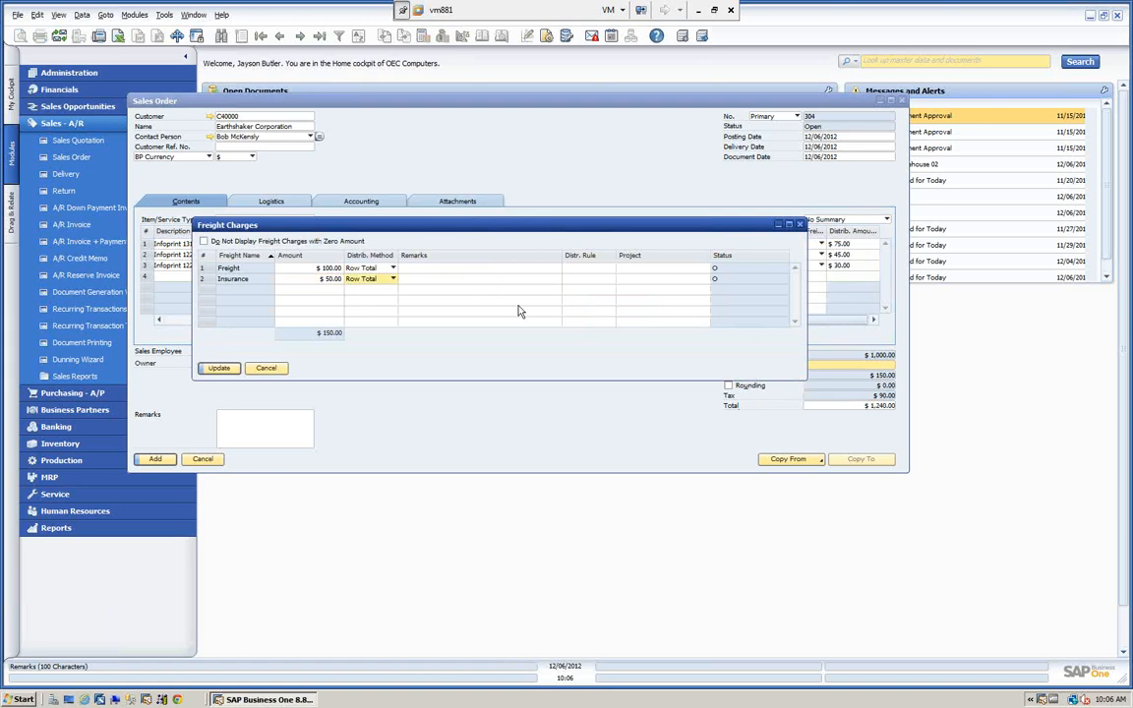
{"action": "left_click", "coordinate": [217, 369]}
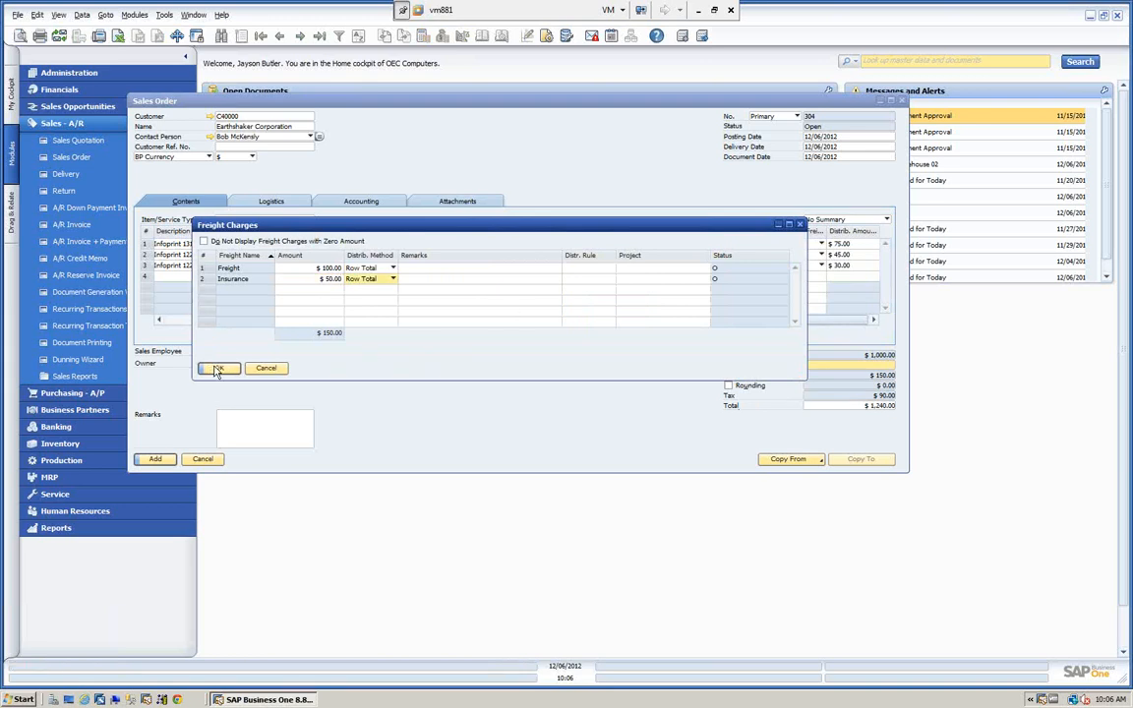
{"action": "left_click", "coordinate": [217, 369]}
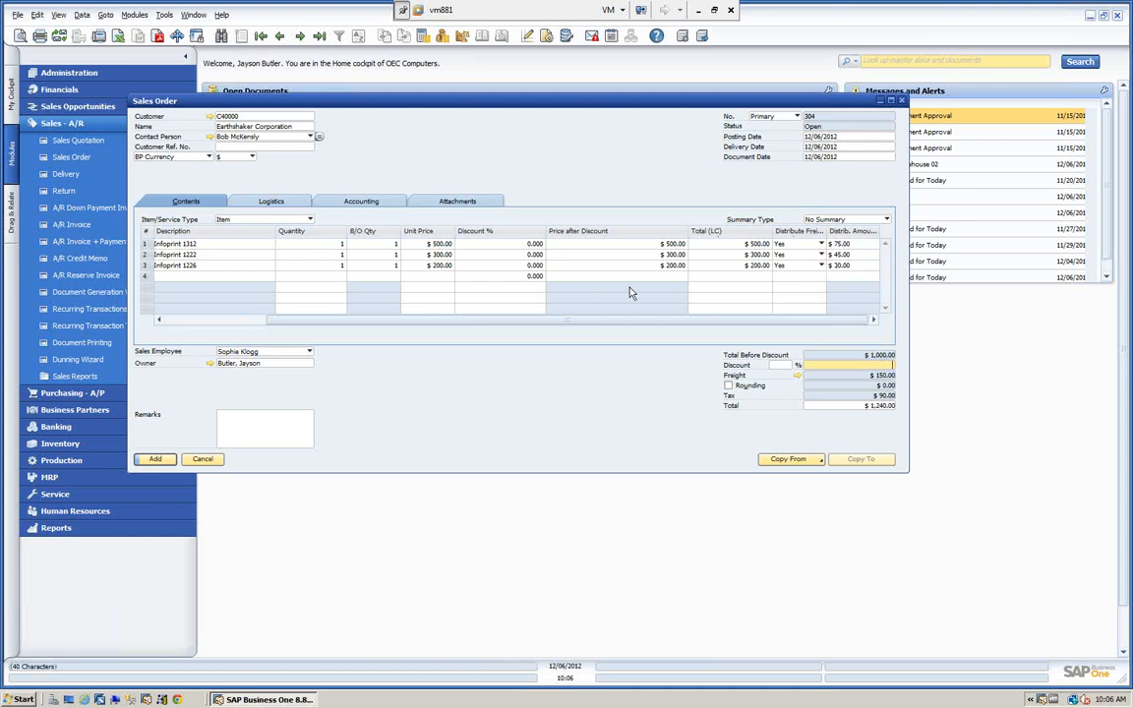
Add the sales order to the system and reopen it to examine the freight distributed to each line.
{"action": "left_click", "coordinate": [155, 459]}
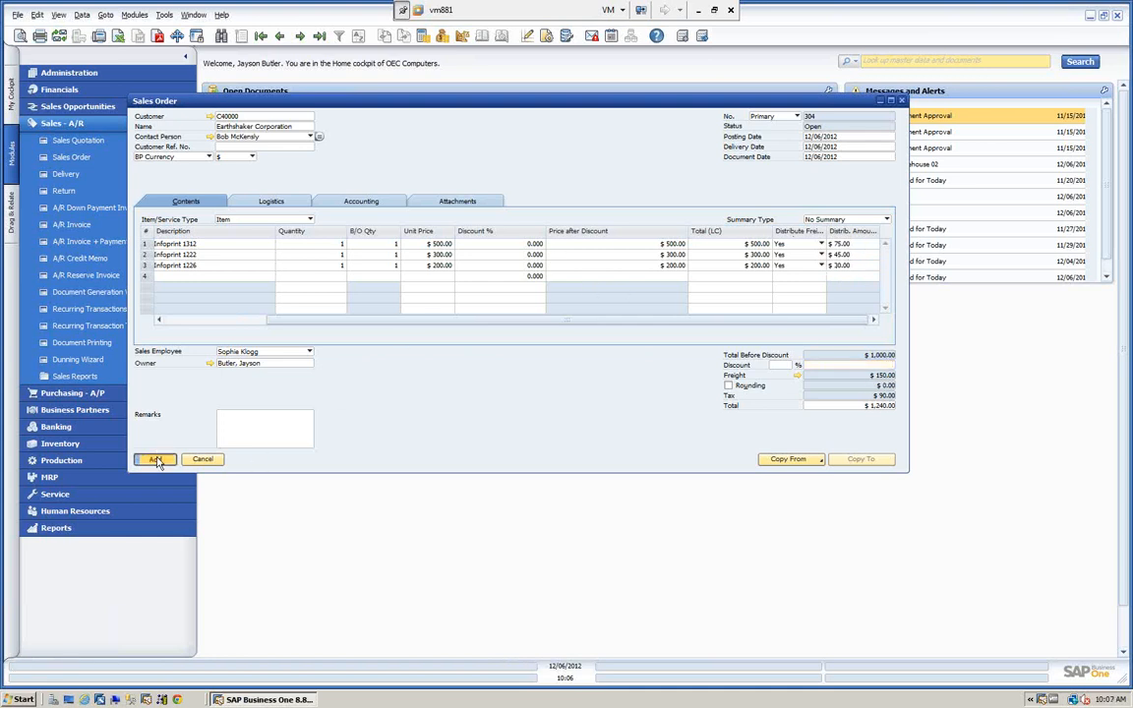
{"action": "left_click", "coordinate": [321, 39]}
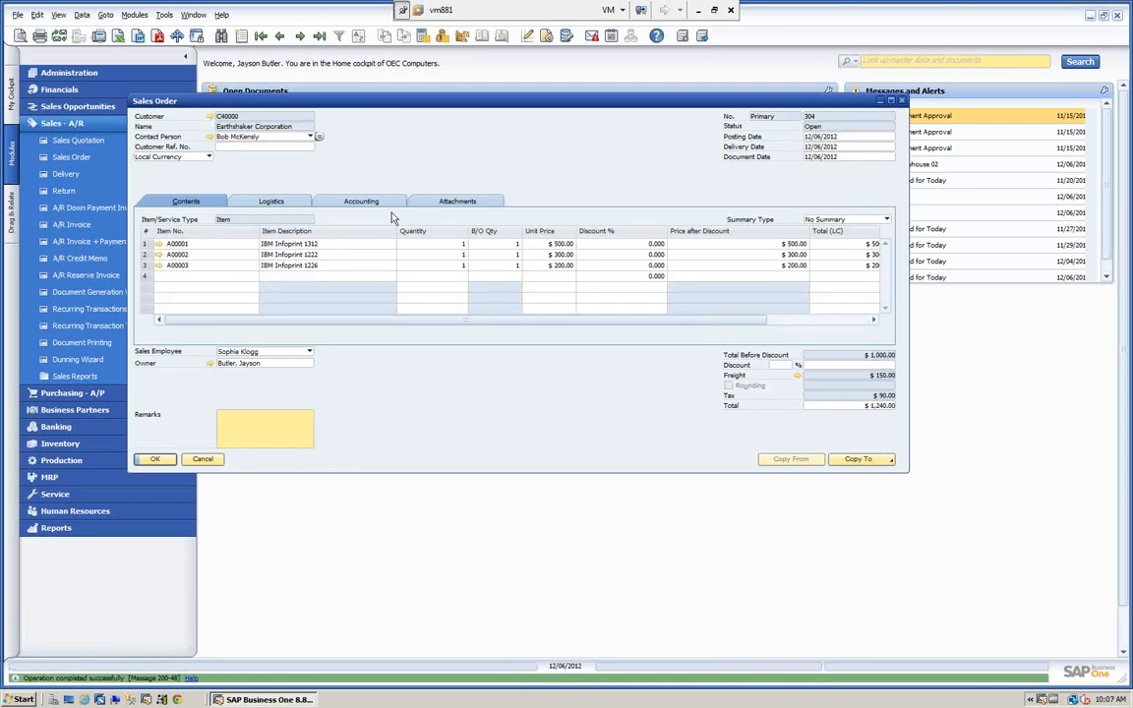
{"action": "left_click_drag", "start_coordinate": [492, 319], "coordinate": [639, 332]}
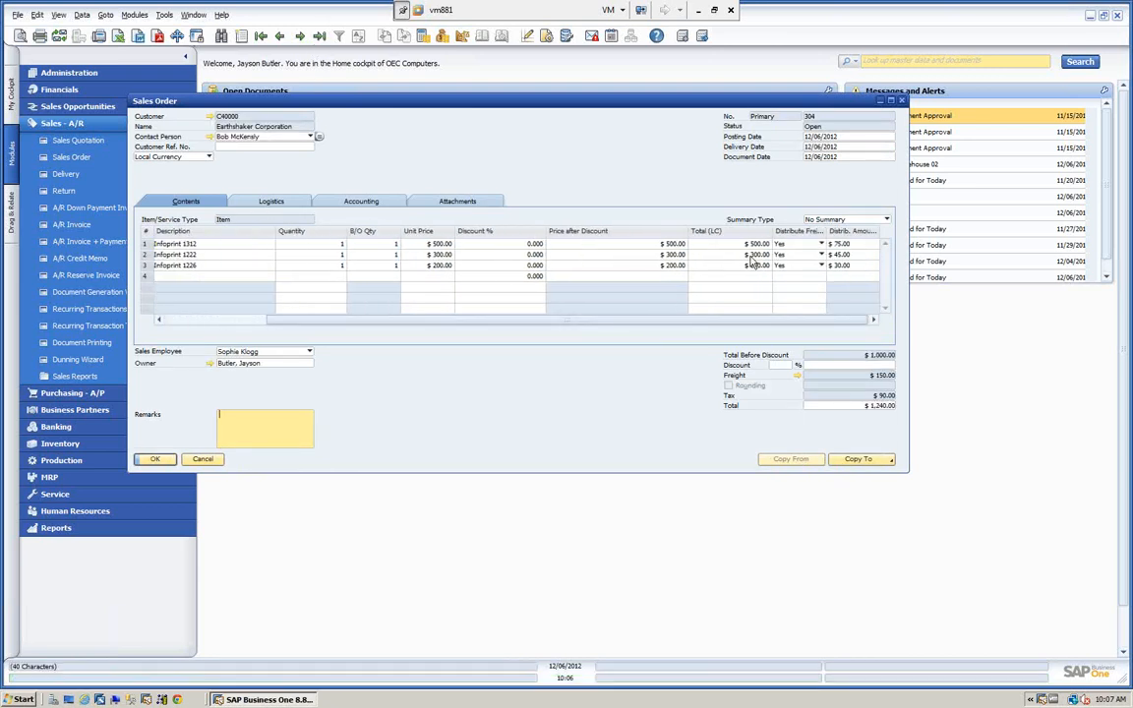
Toggle the option to not display freight charges with zero amount for the saved order, and close the order.
{"action": "left_click", "coordinate": [799, 378]}
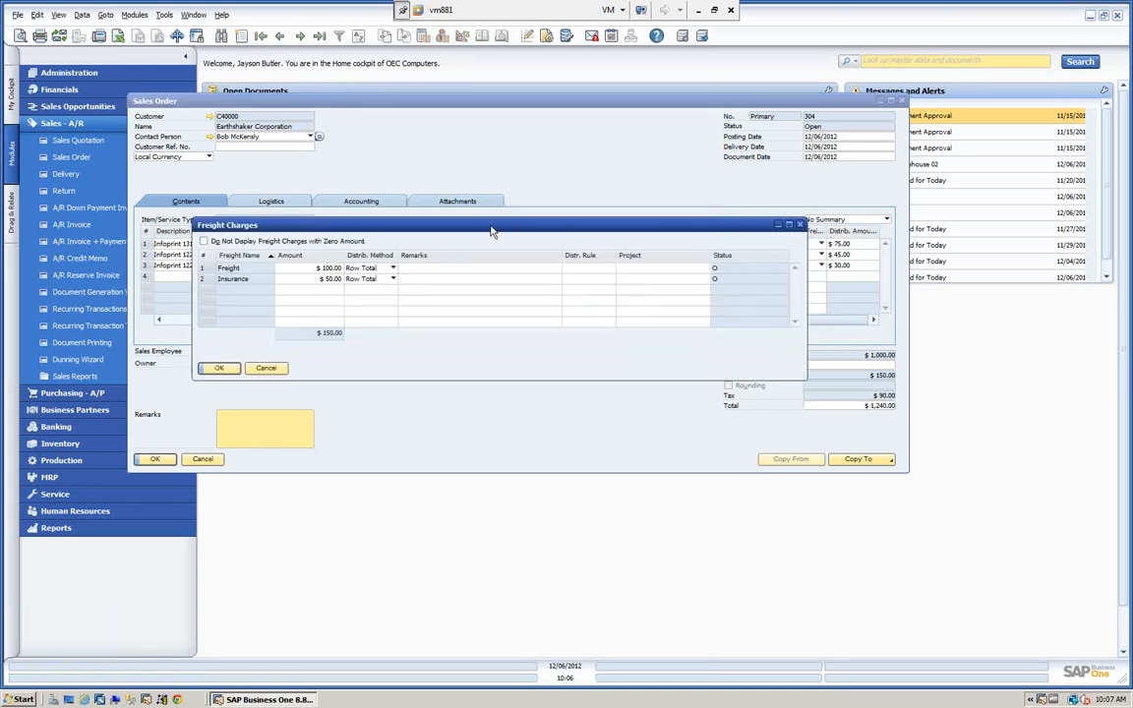
{"action": "left_click_drag", "start_coordinate": [484, 231], "coordinate": [482, 171]}
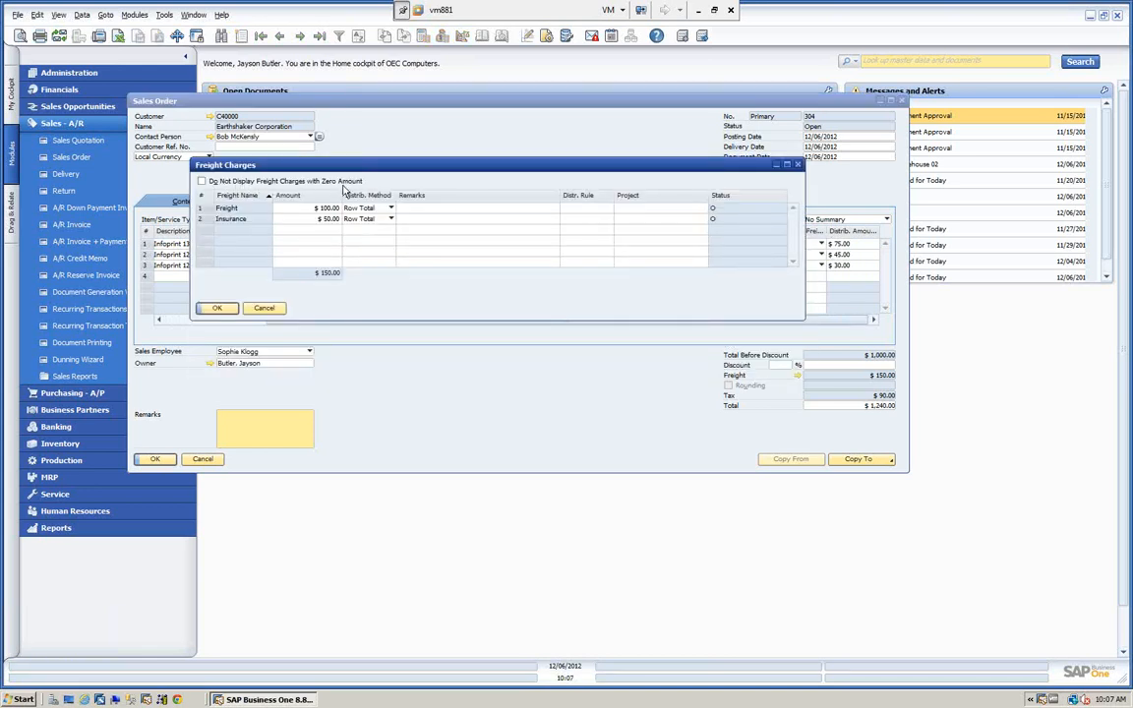
{"action": "left_click", "coordinate": [202, 182]}
{"action": "left_click", "coordinate": [218, 309]}
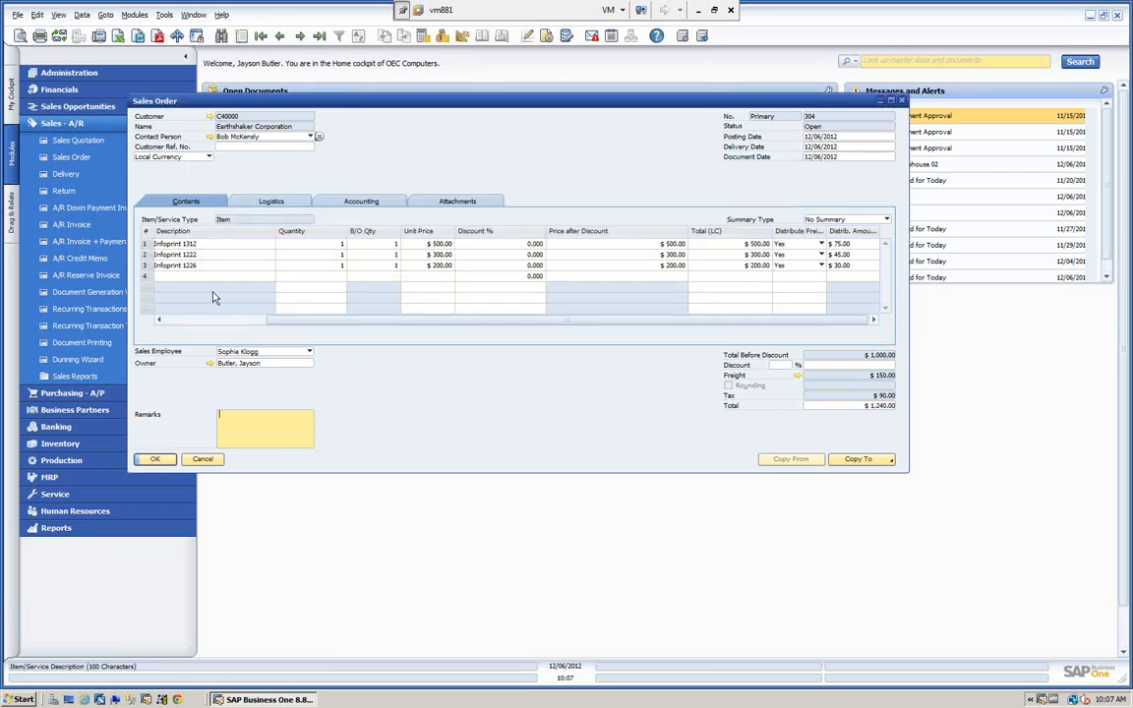
{"action": "left_click", "coordinate": [155, 459]}
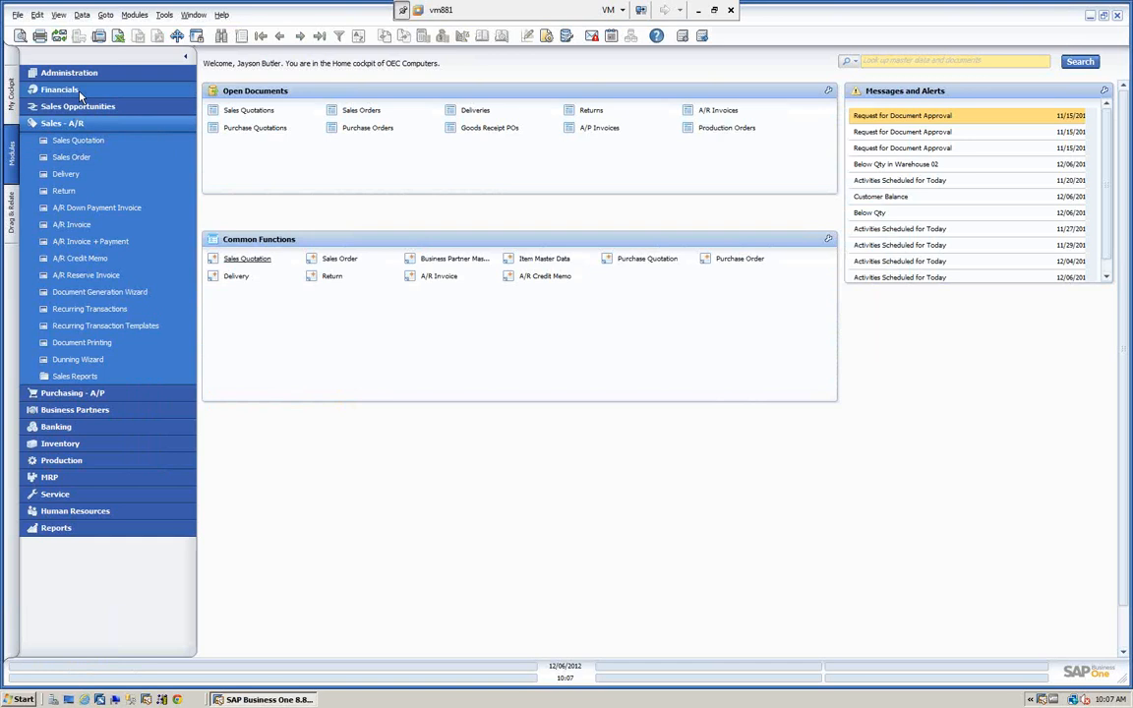
Open the Freight setup in the general administration settings.
{"action": "left_click", "coordinate": [86, 75]}
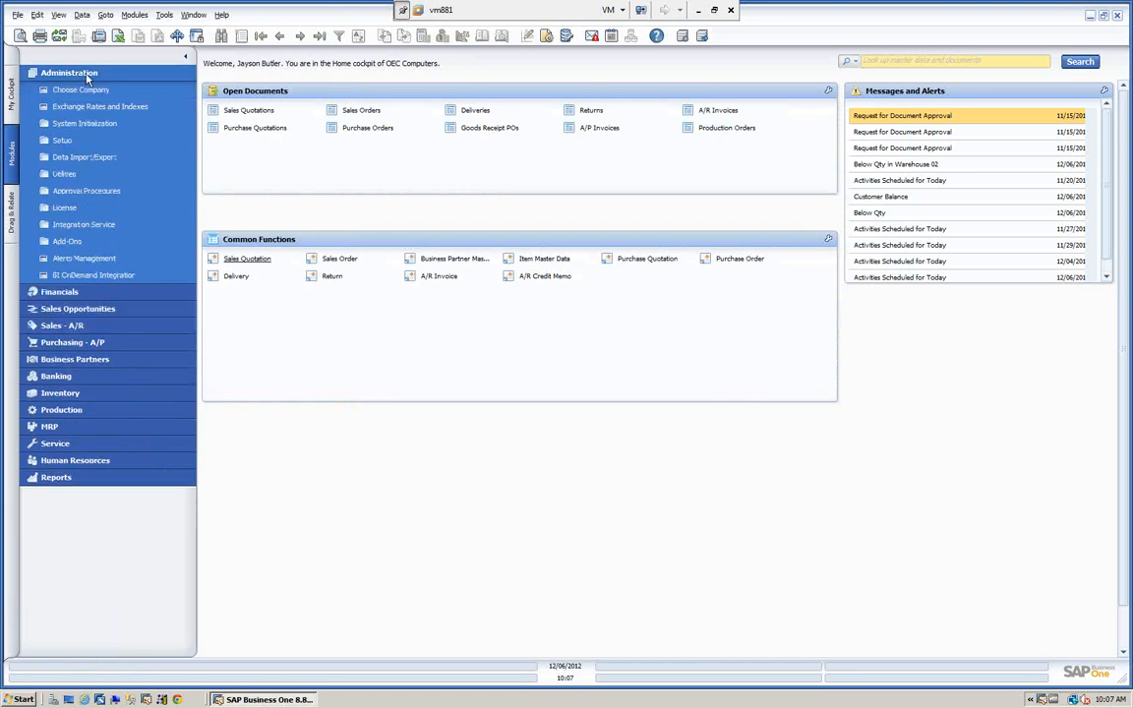
{"action": "left_click", "coordinate": [60, 141]}
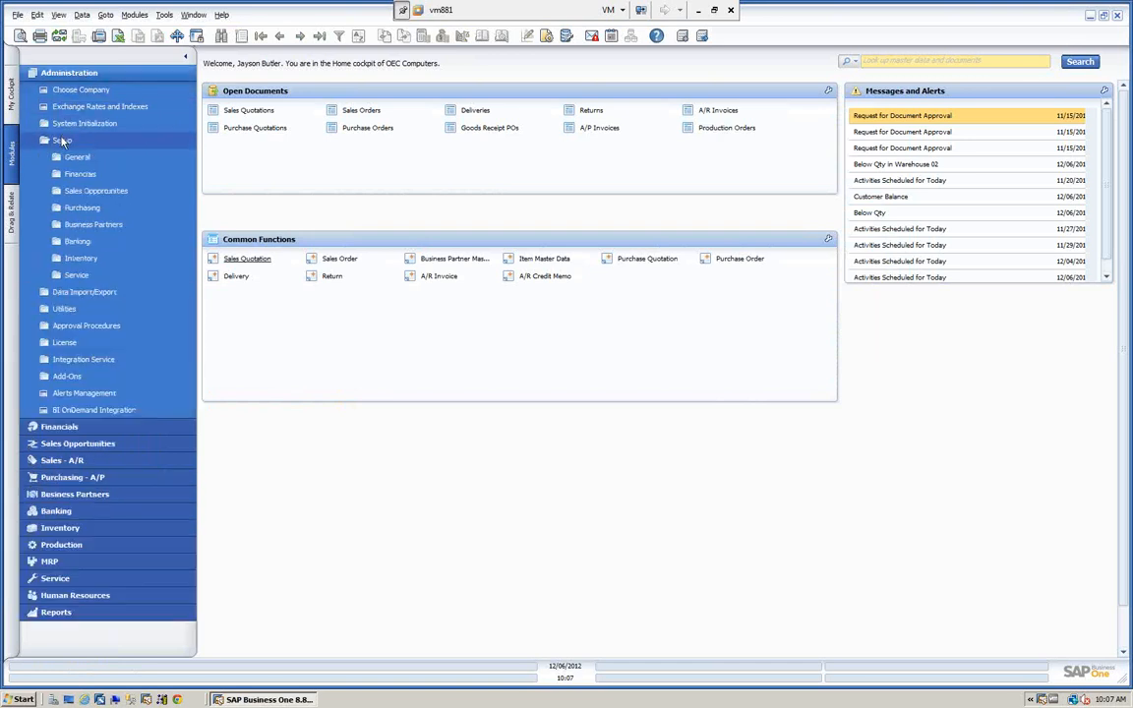
{"action": "left_click", "coordinate": [75, 158]}
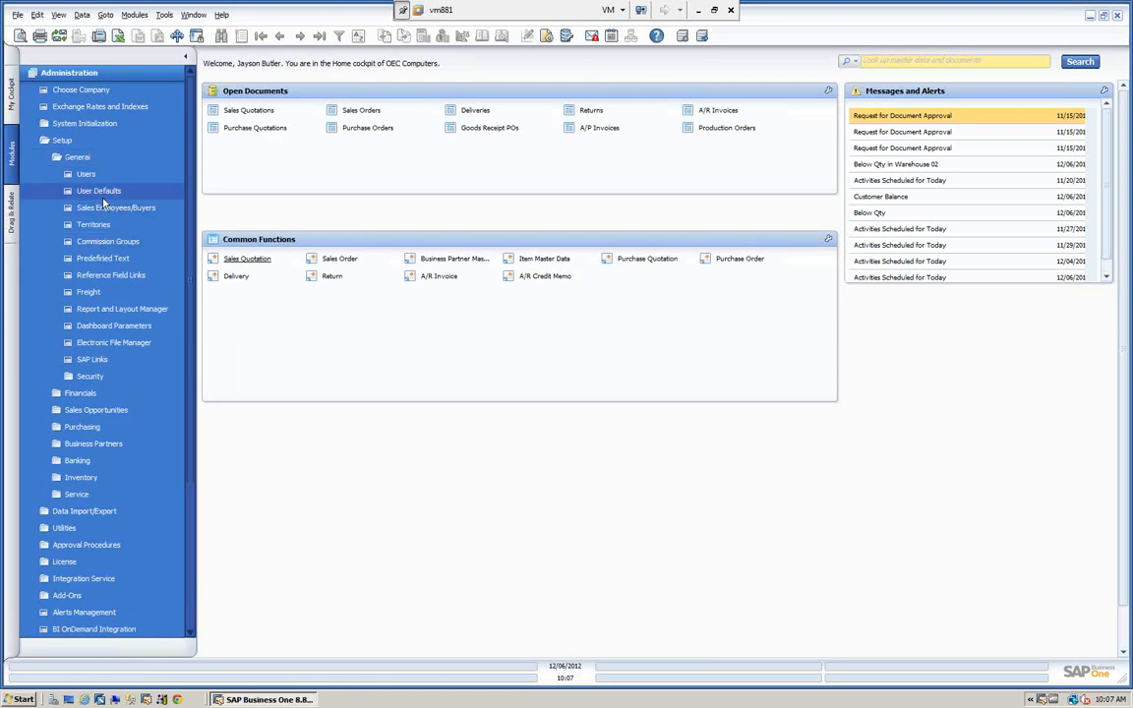
{"action": "left_click", "coordinate": [94, 292]}
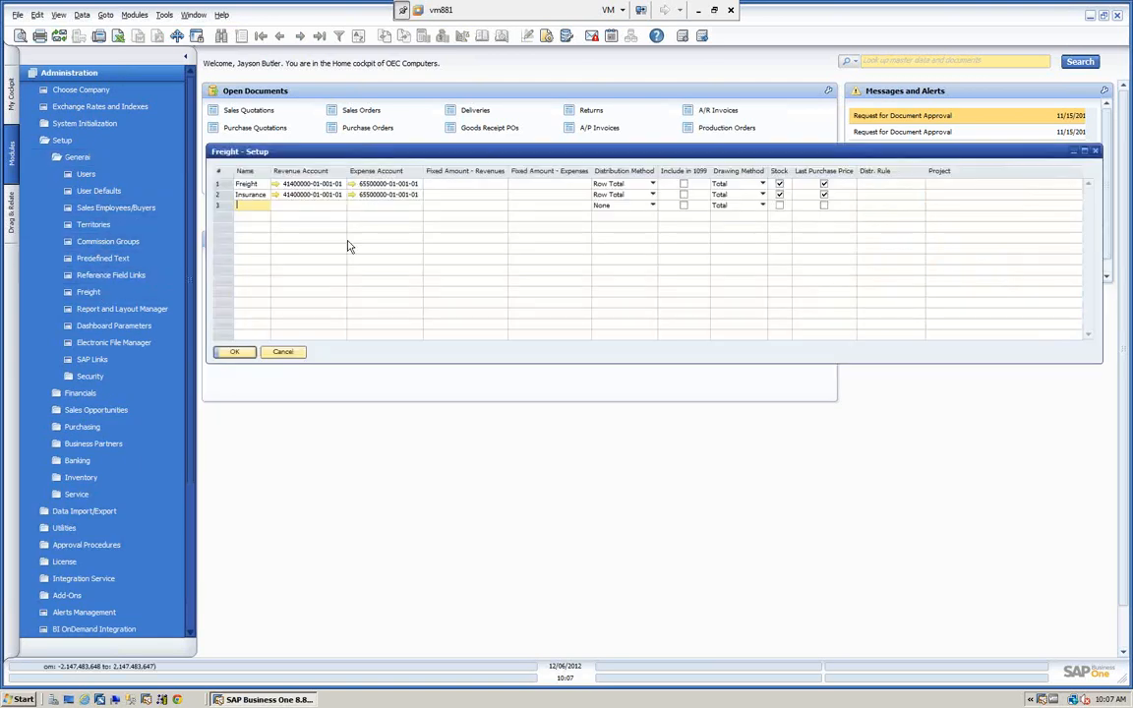
Set the fixed revenue amounts to 100 for Freight and 50 for Insurance, then save and close the freight setup.
{"action": "left_click", "coordinate": [468, 184]}
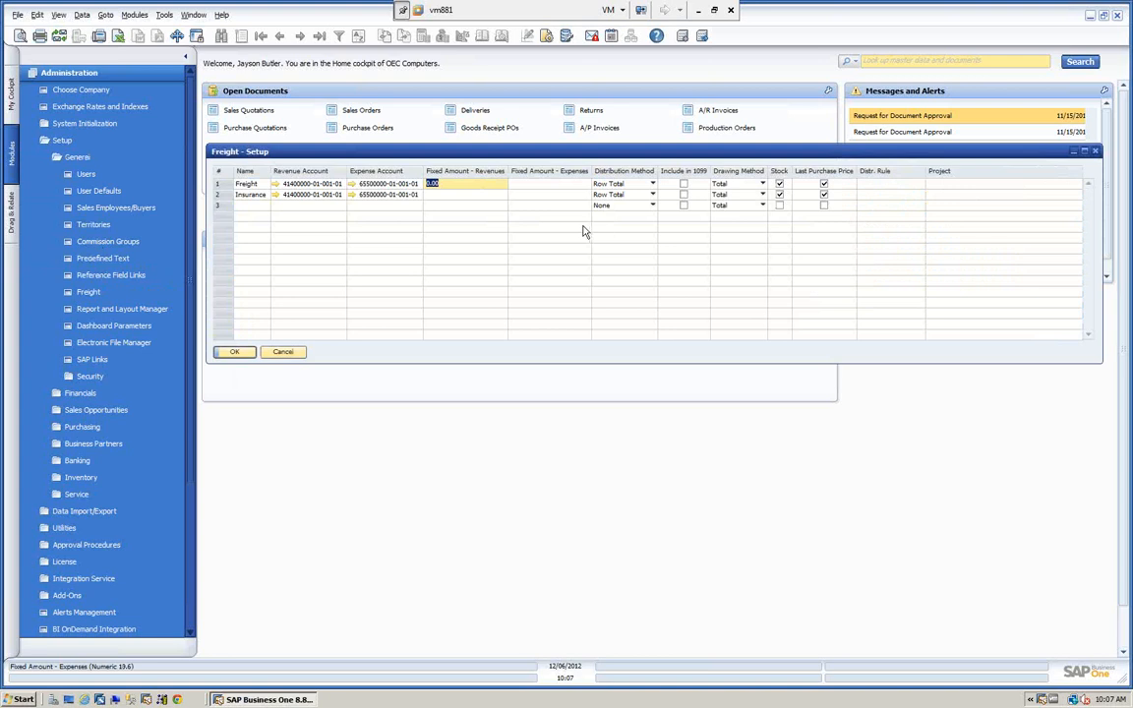
{"action": "type", "text": "100"}
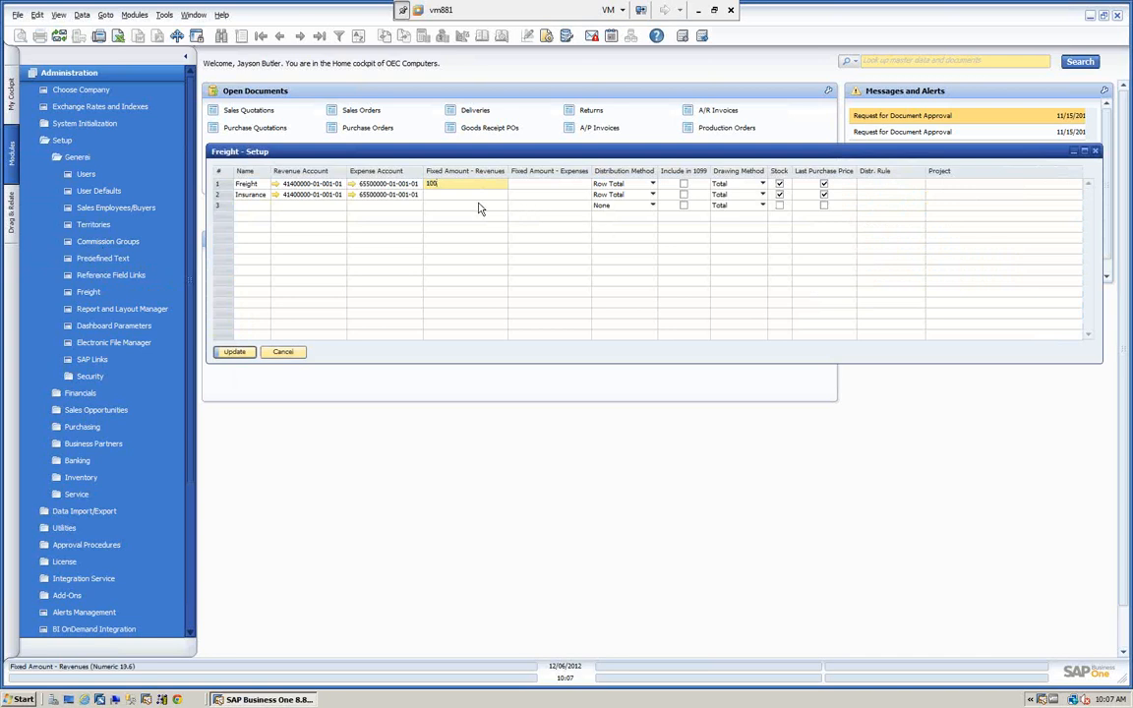
{"action": "left_click", "coordinate": [440, 193]}
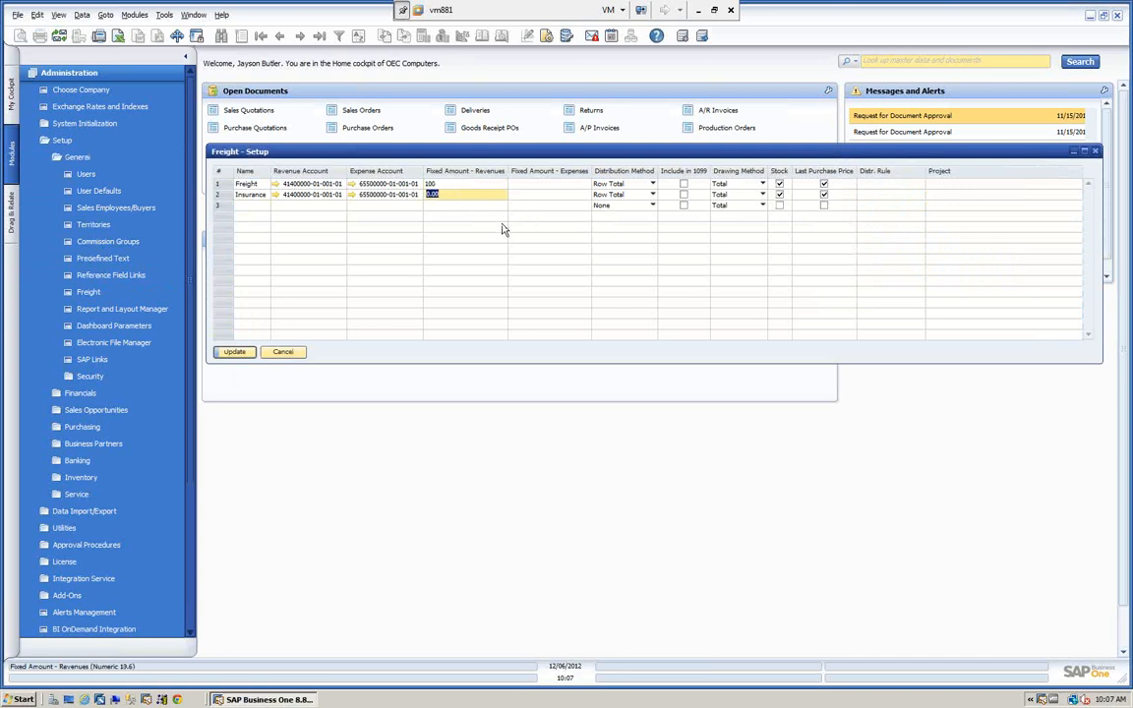
{"action": "type", "text": "50"}
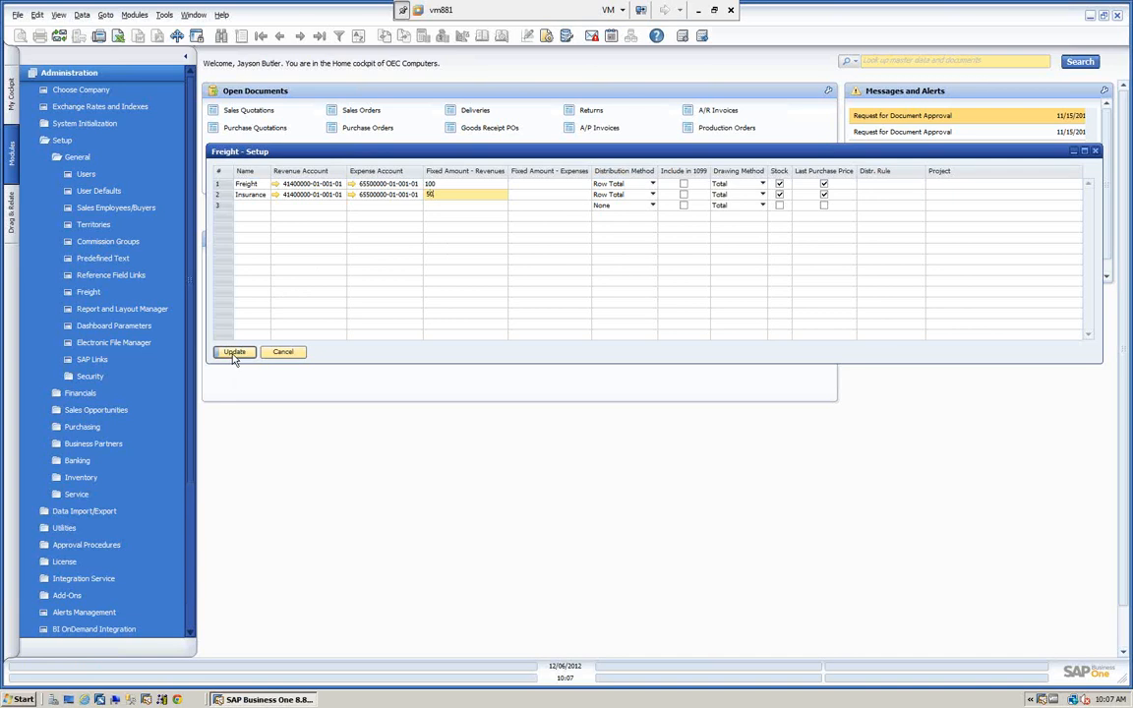
{"action": "left_click", "coordinate": [235, 354]}
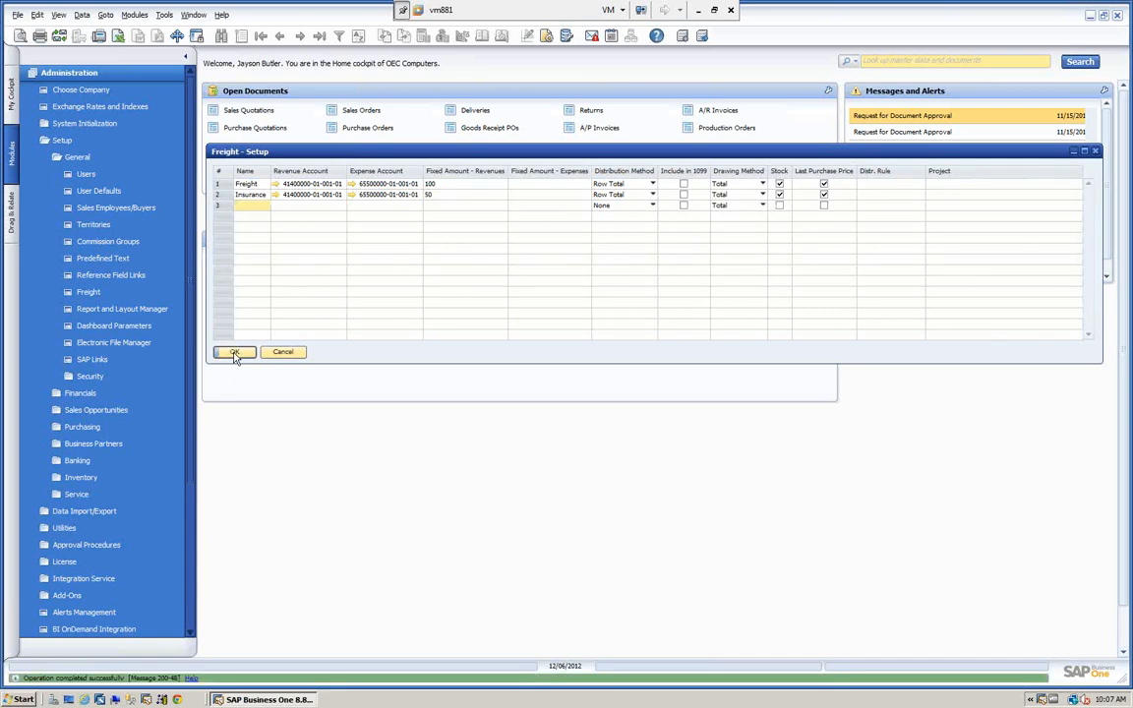
{"action": "left_click", "coordinate": [235, 354]}
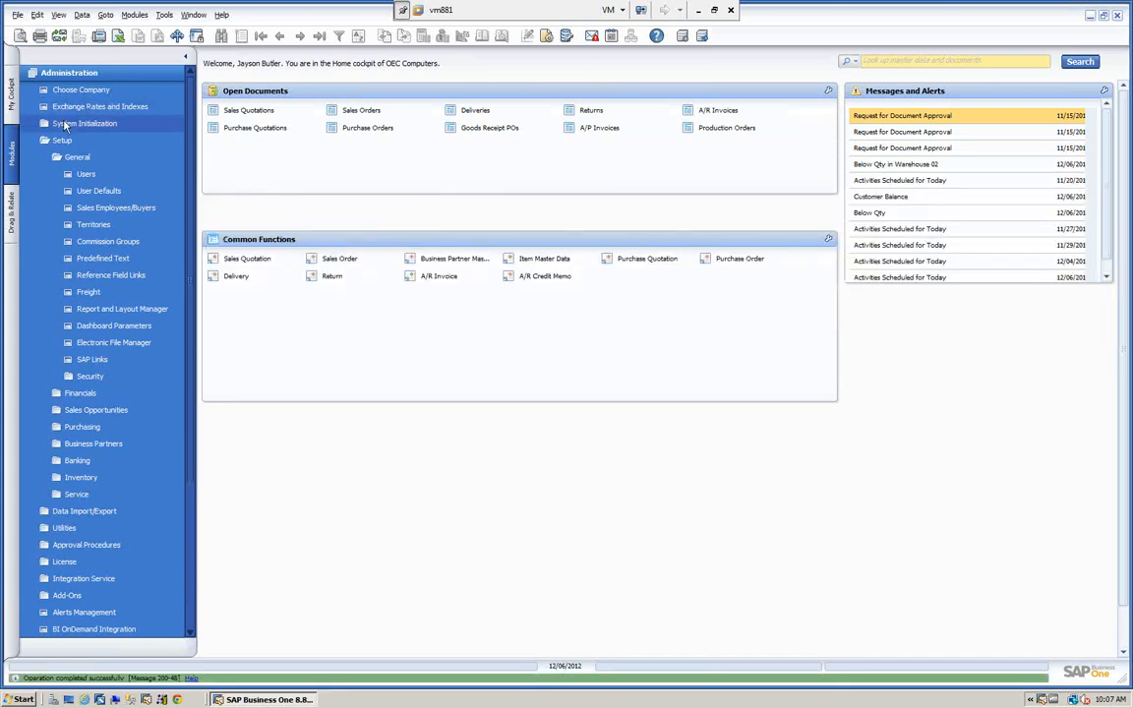
Start a new sales order for Earthshaker Corporation with the delivery date 12/06/2012.
{"action": "left_click", "coordinate": [69, 73]}
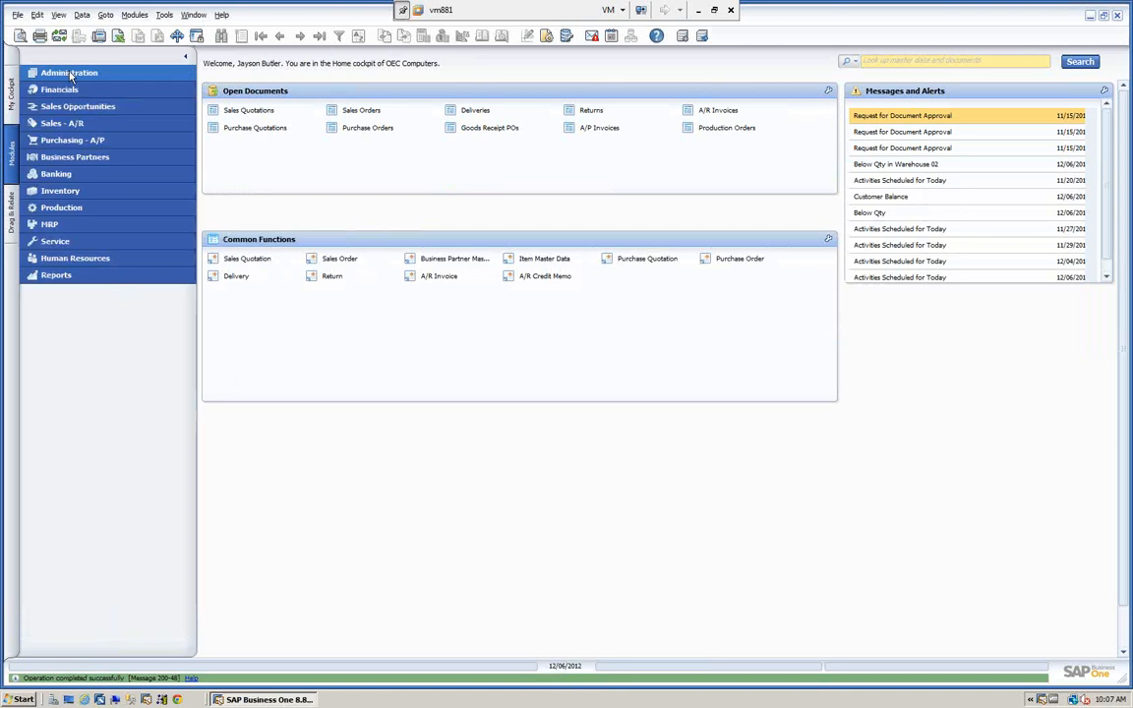
{"action": "left_click", "coordinate": [71, 125]}
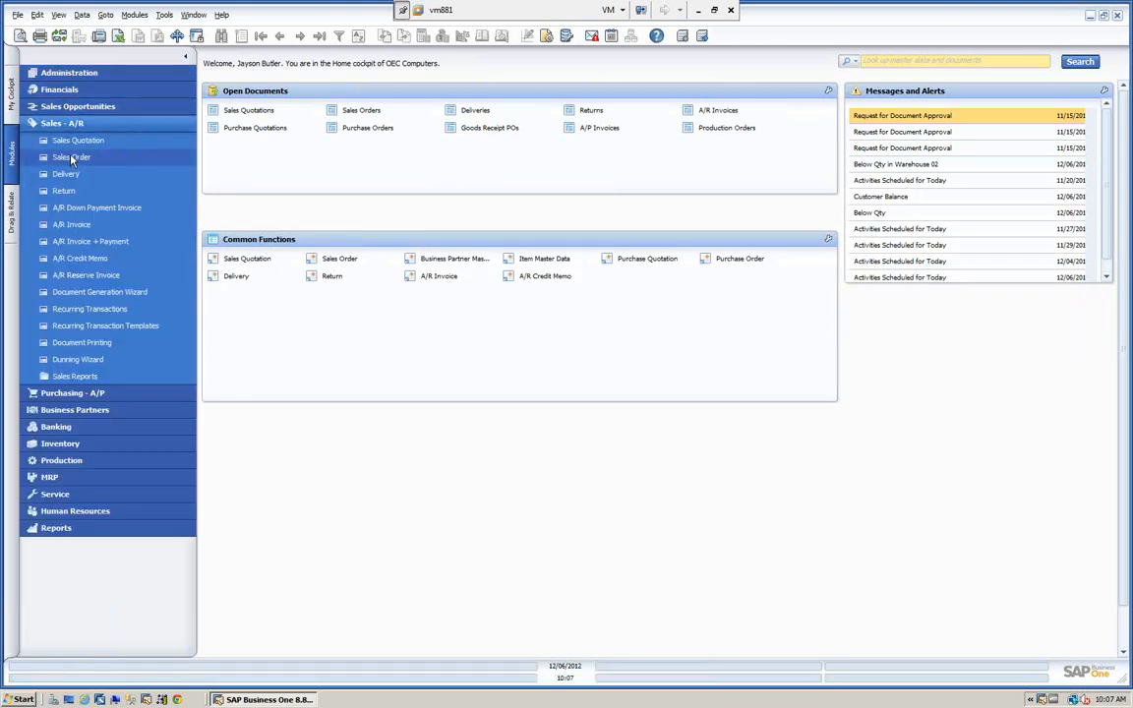
{"action": "left_click", "coordinate": [70, 158]}
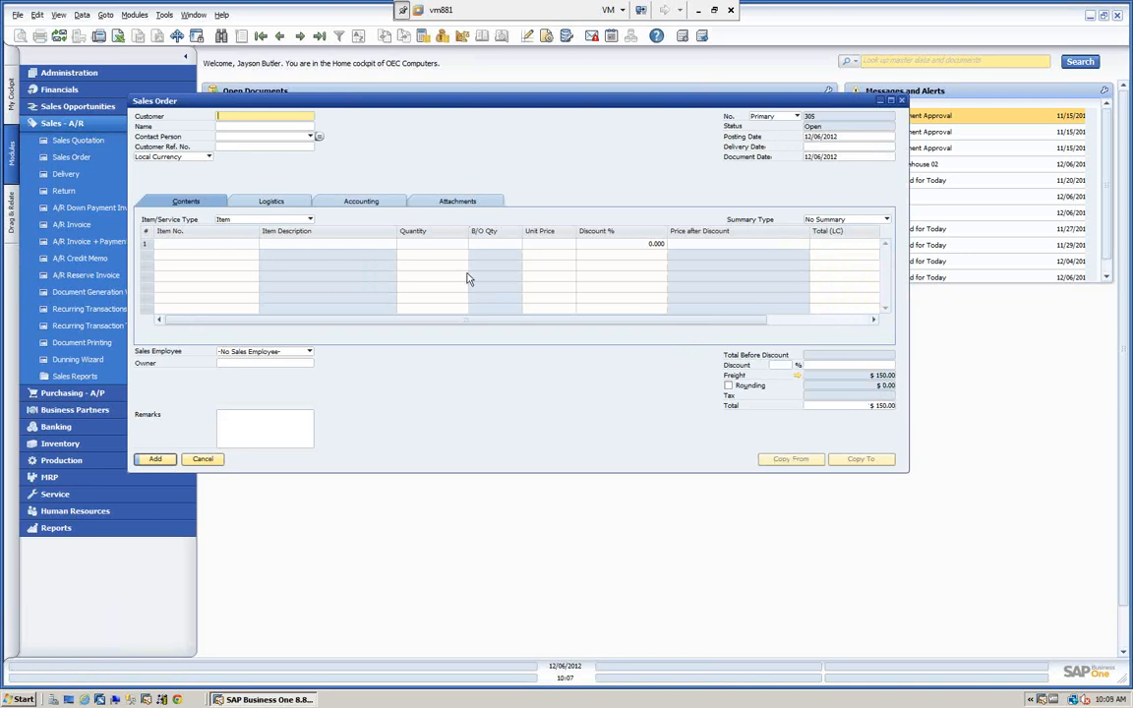
{"action": "key", "text": "Tab"}
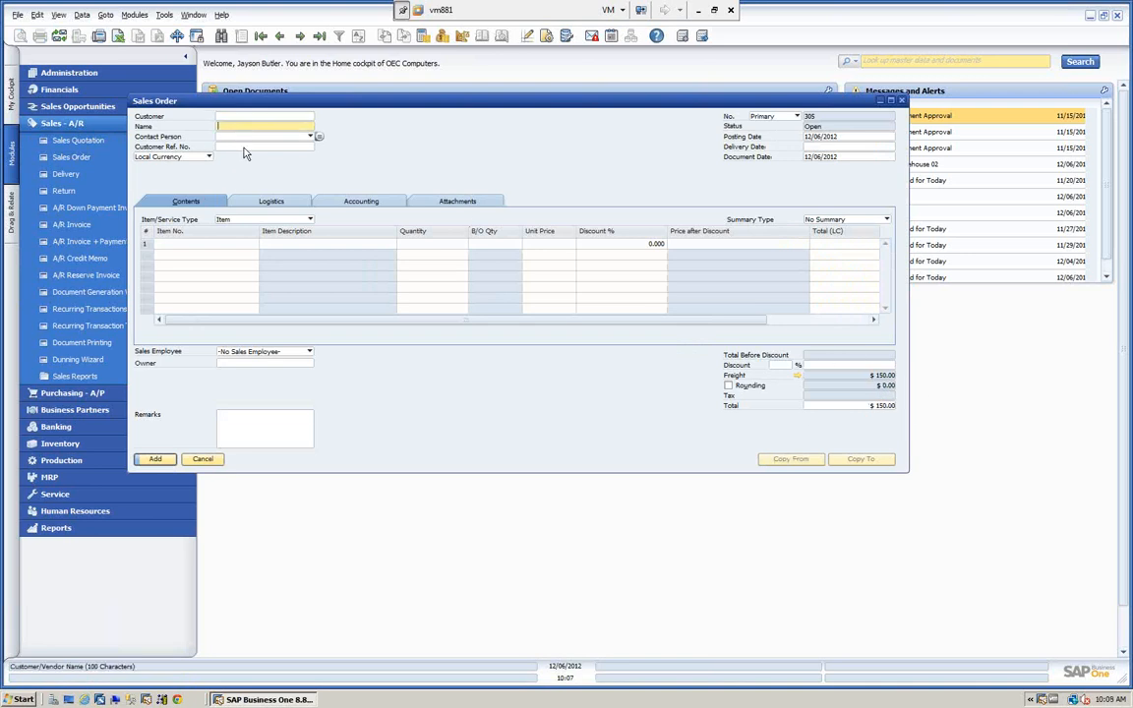
{"action": "type", "text": "e"}
{"action": "key", "text": "Tab"}
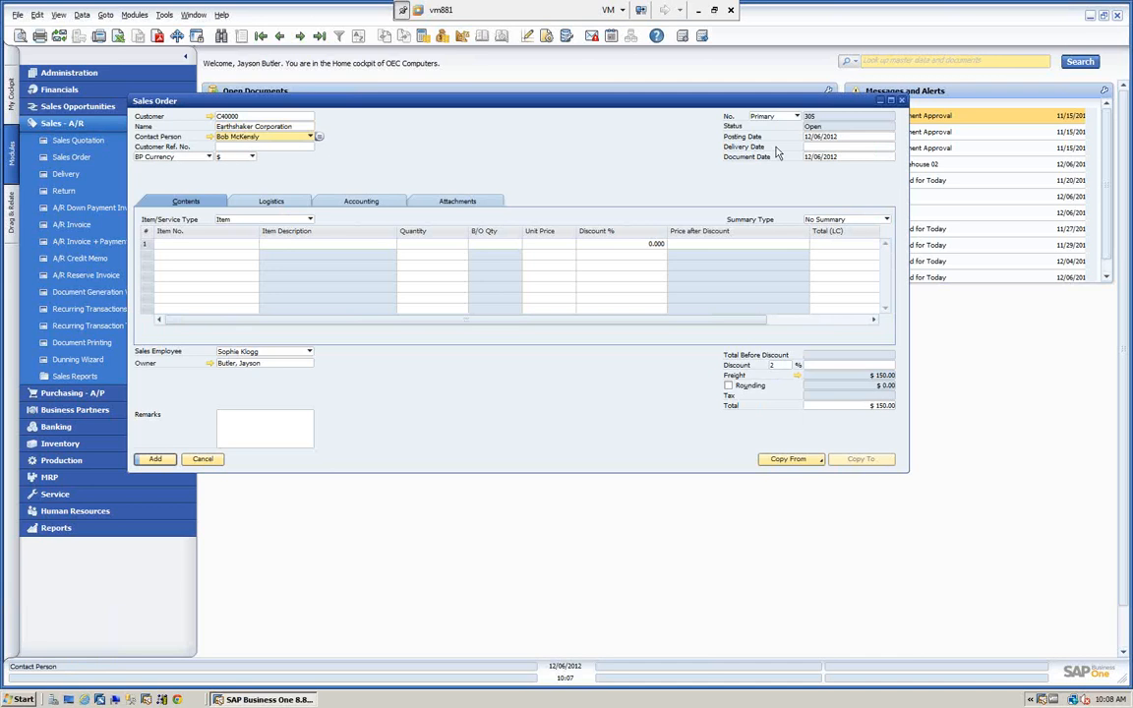
{"action": "left_click", "coordinate": [826, 145]}
{"action": "key", "text": "Tab"}
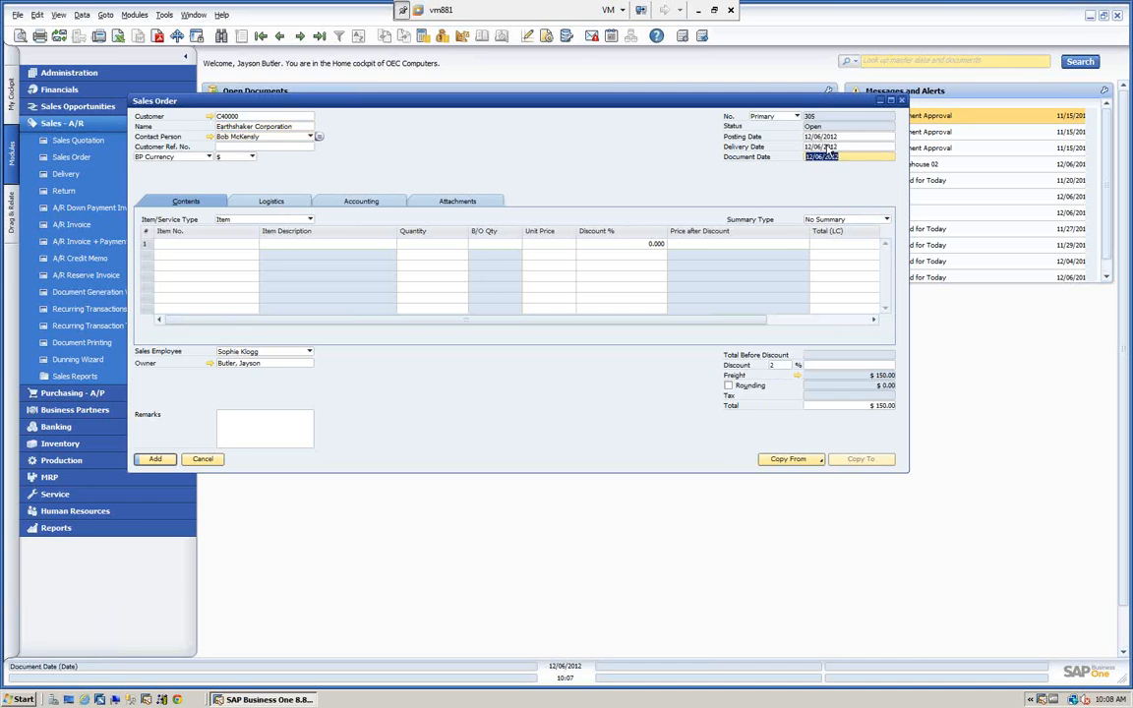
Add the items A00001, A00002 and A00003 to the sales order lines.
{"action": "left_click", "coordinate": [217, 243]}
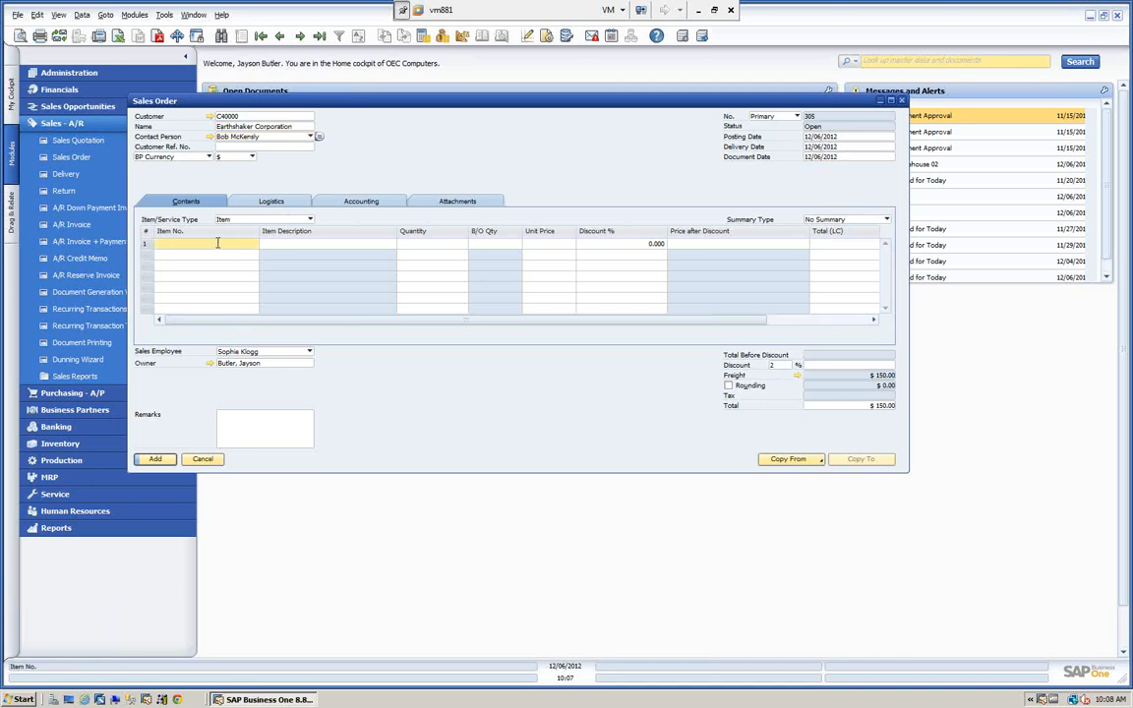
{"action": "type", "text": "a"}
{"action": "key", "text": "Tab"}
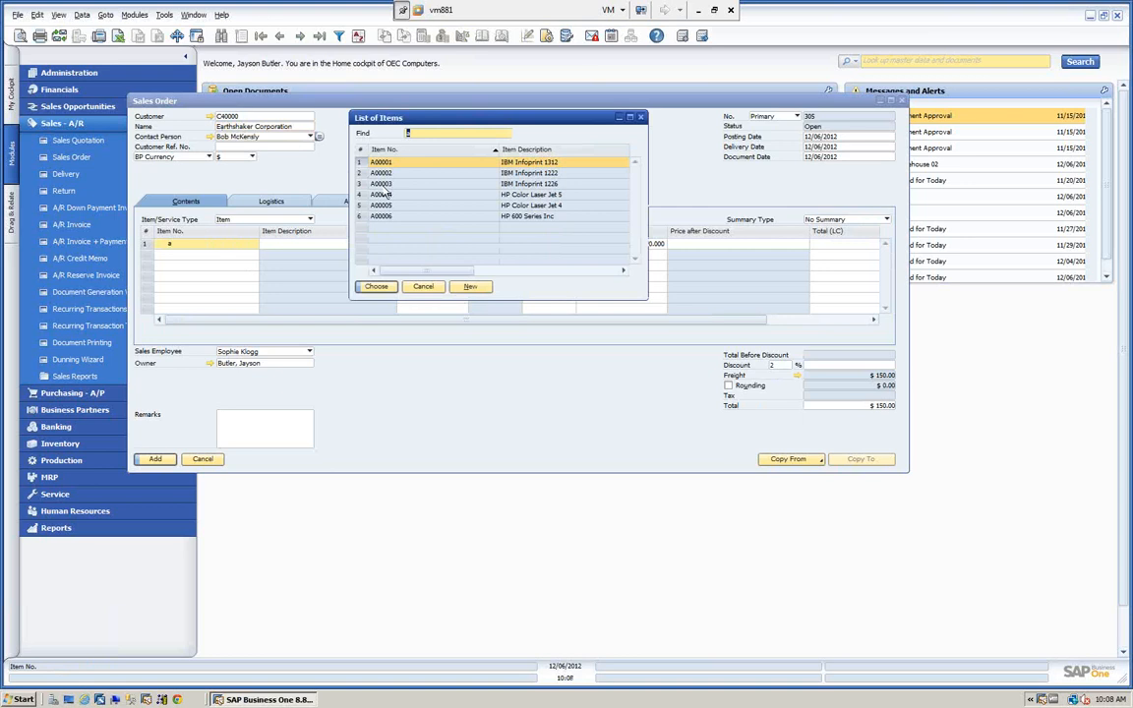
{"action": "left_click", "coordinate": [381, 183], "text": "shift"}
{"action": "left_click", "coordinate": [376, 286]}
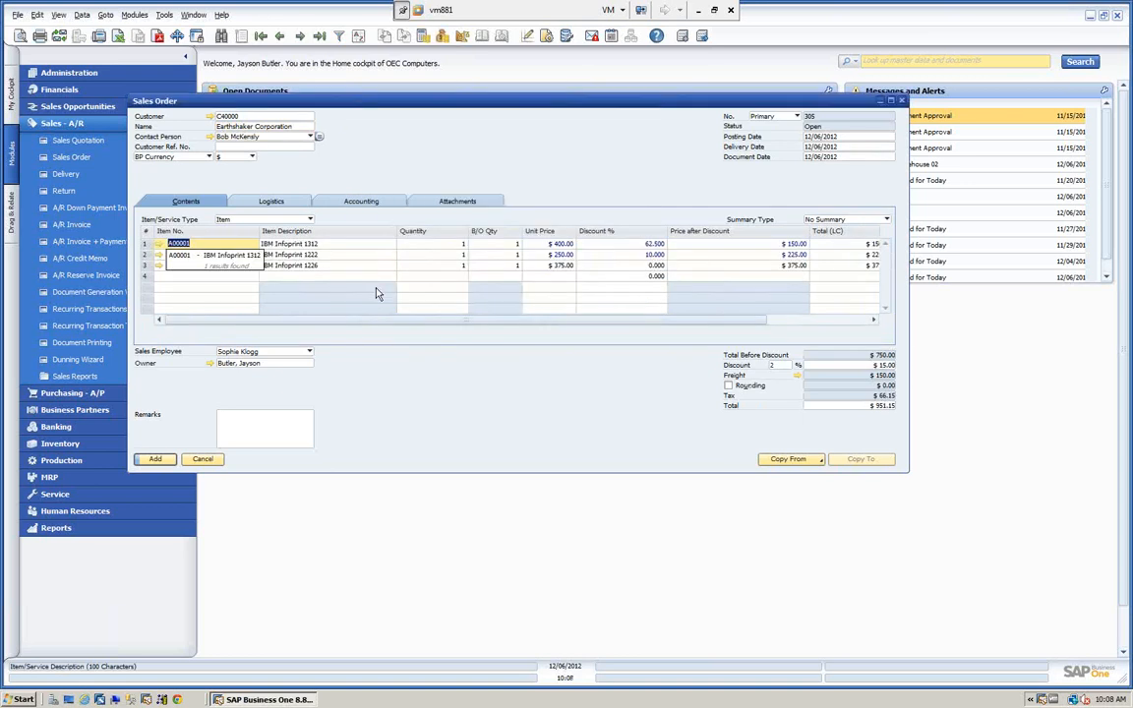
Examine the freight distributed to each order line and the default freight charges, and discard the order.
{"action": "left_click_drag", "start_coordinate": [423, 327], "coordinate": [566, 333]}
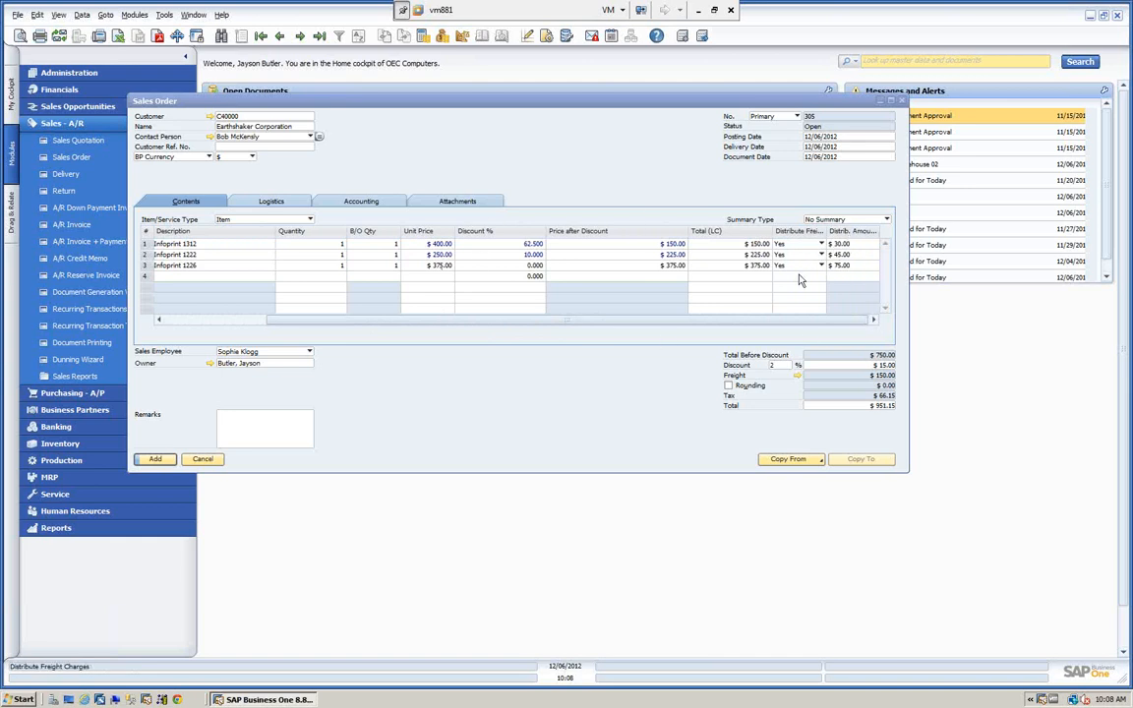
{"action": "left_click_drag", "start_coordinate": [744, 323], "coordinate": [548, 323]}
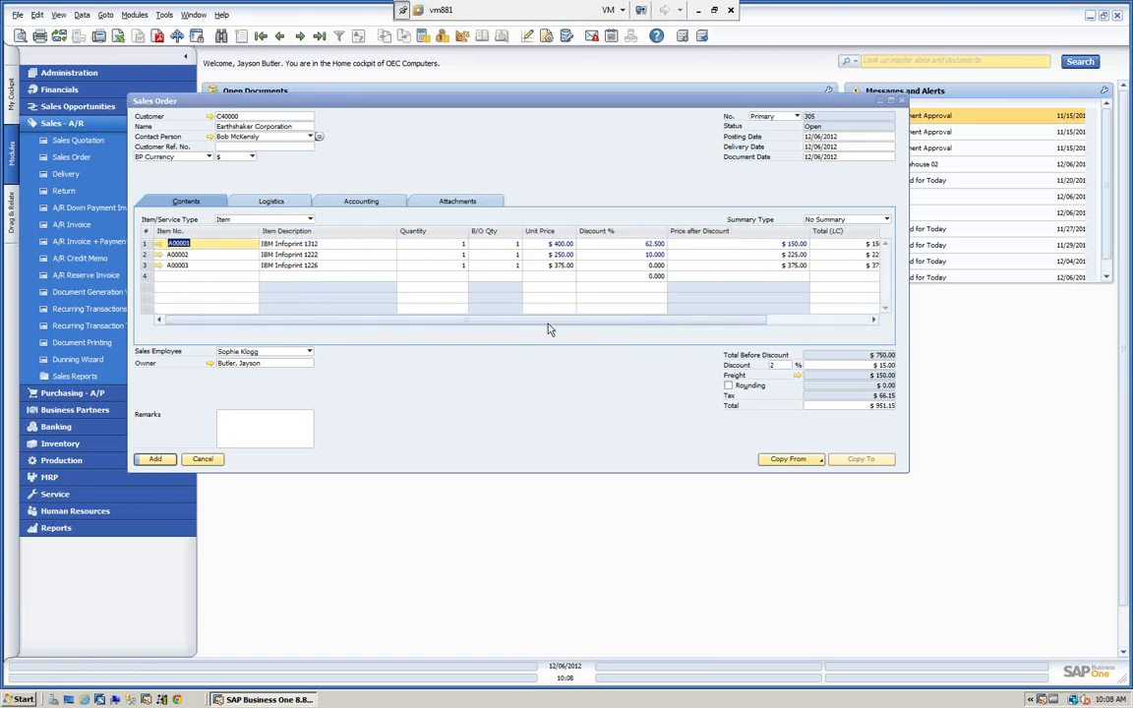
{"action": "left_click", "coordinate": [798, 376]}
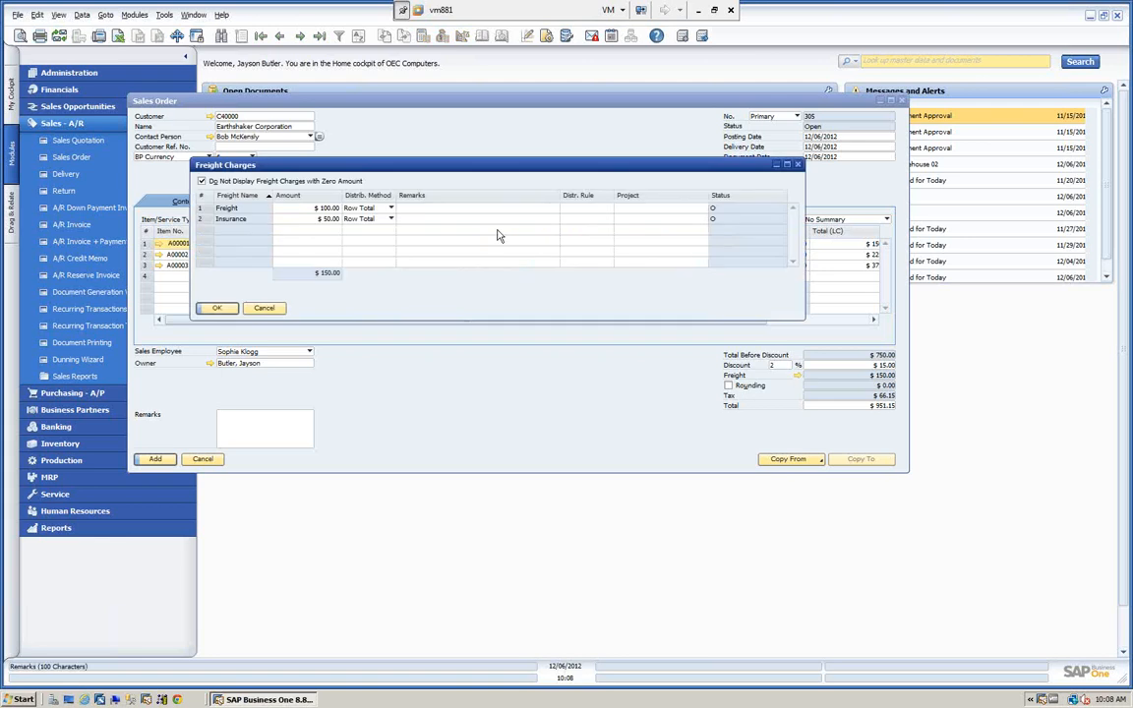
{"action": "left_click", "coordinate": [326, 221]}
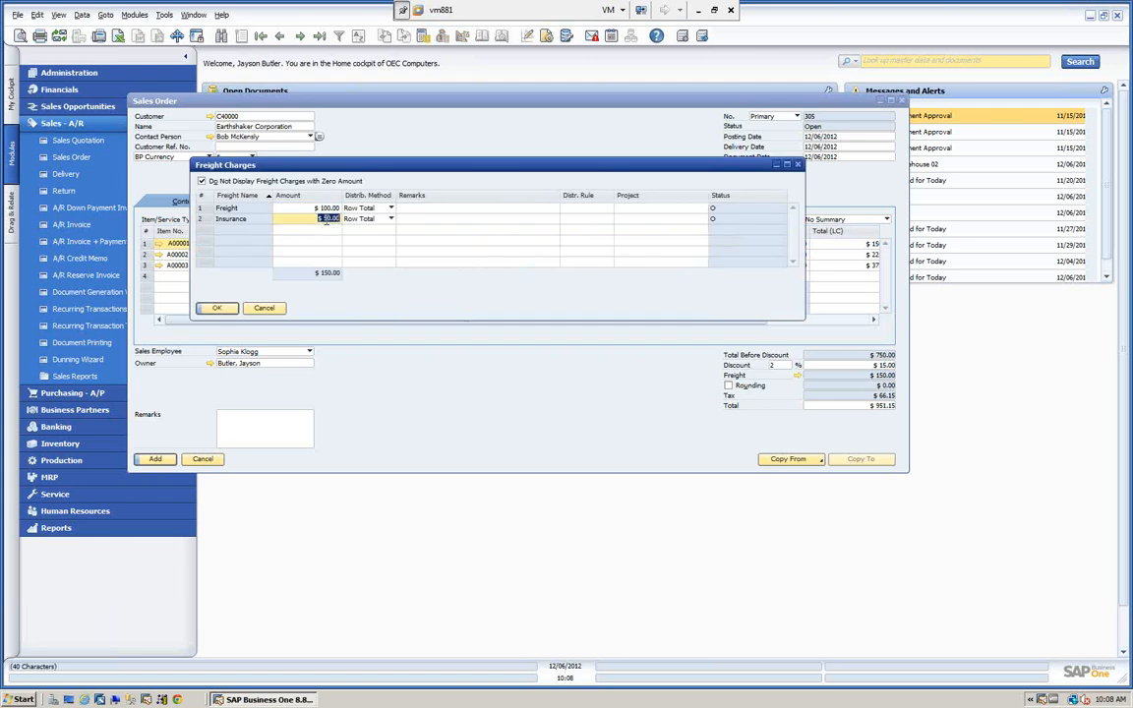
{"action": "left_click", "coordinate": [265, 310]}
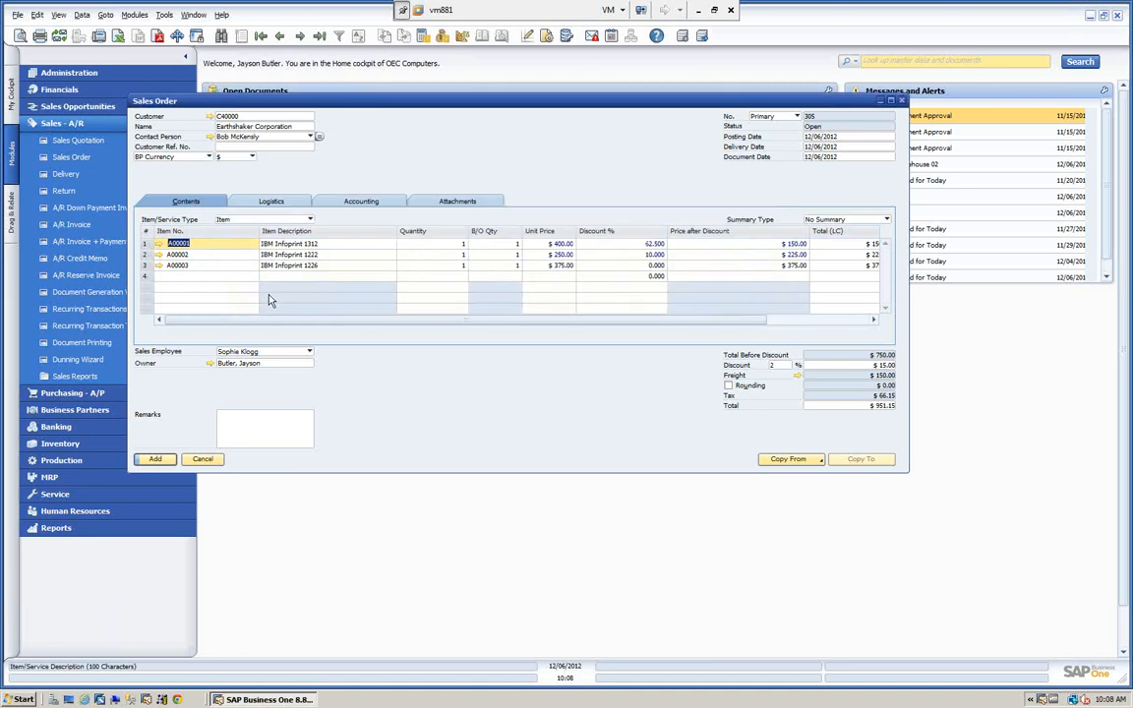
{"action": "left_click", "coordinate": [202, 458]}
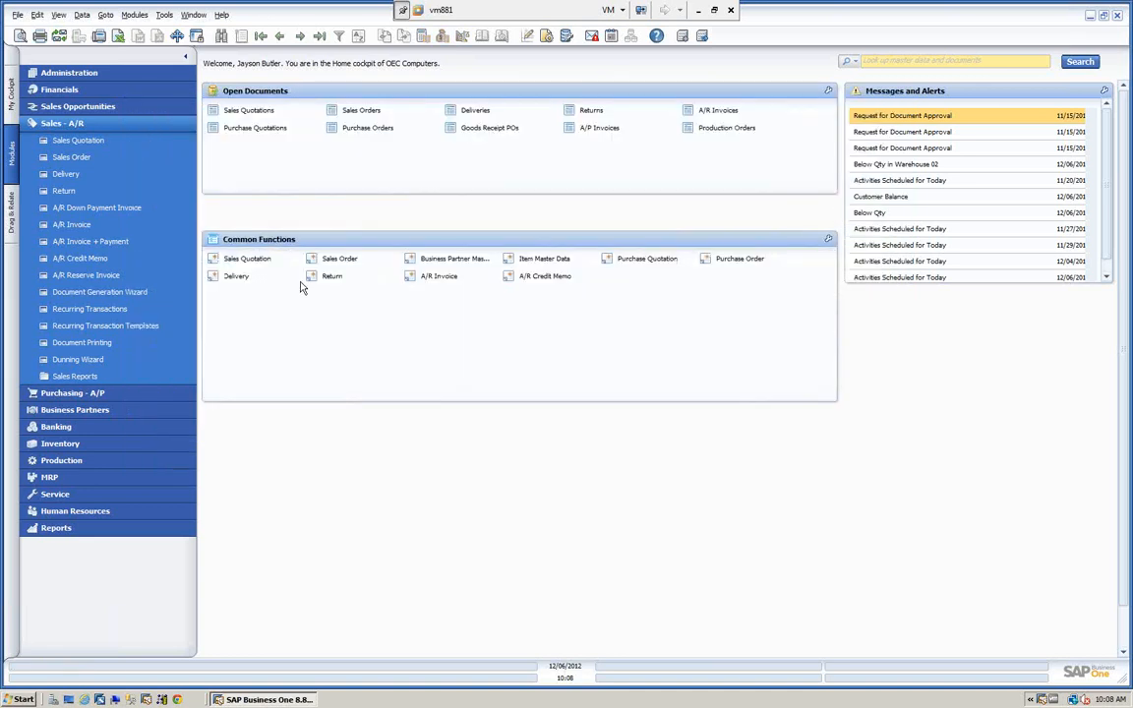
Clear the fixed revenue amounts of Insurance and Freight in the general freight setup and save the update.
{"action": "left_click", "coordinate": [84, 90]}
{"action": "left_click", "coordinate": [90, 74]}
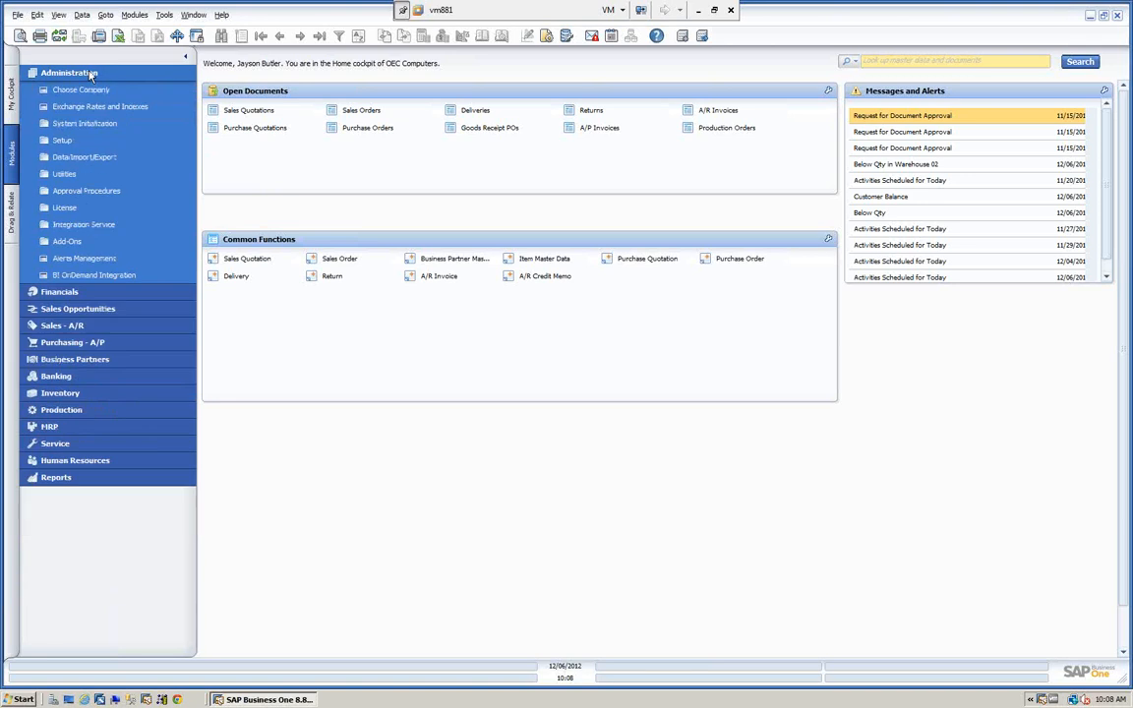
{"action": "left_click", "coordinate": [62, 141]}
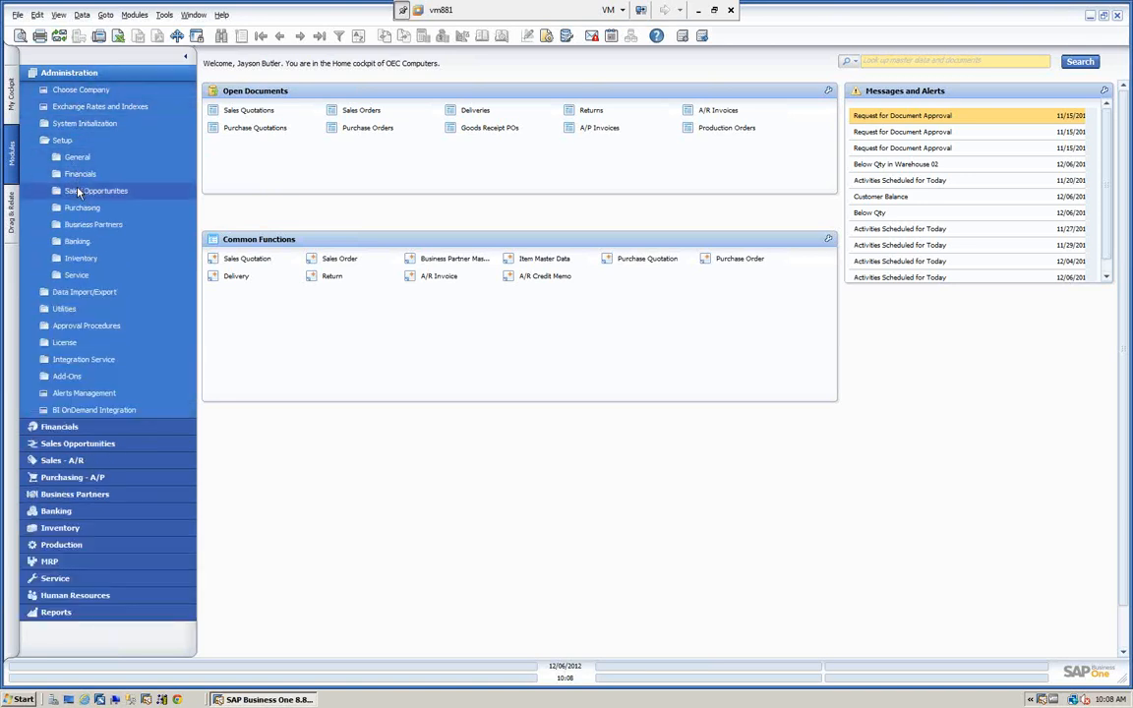
{"action": "left_click", "coordinate": [79, 159]}
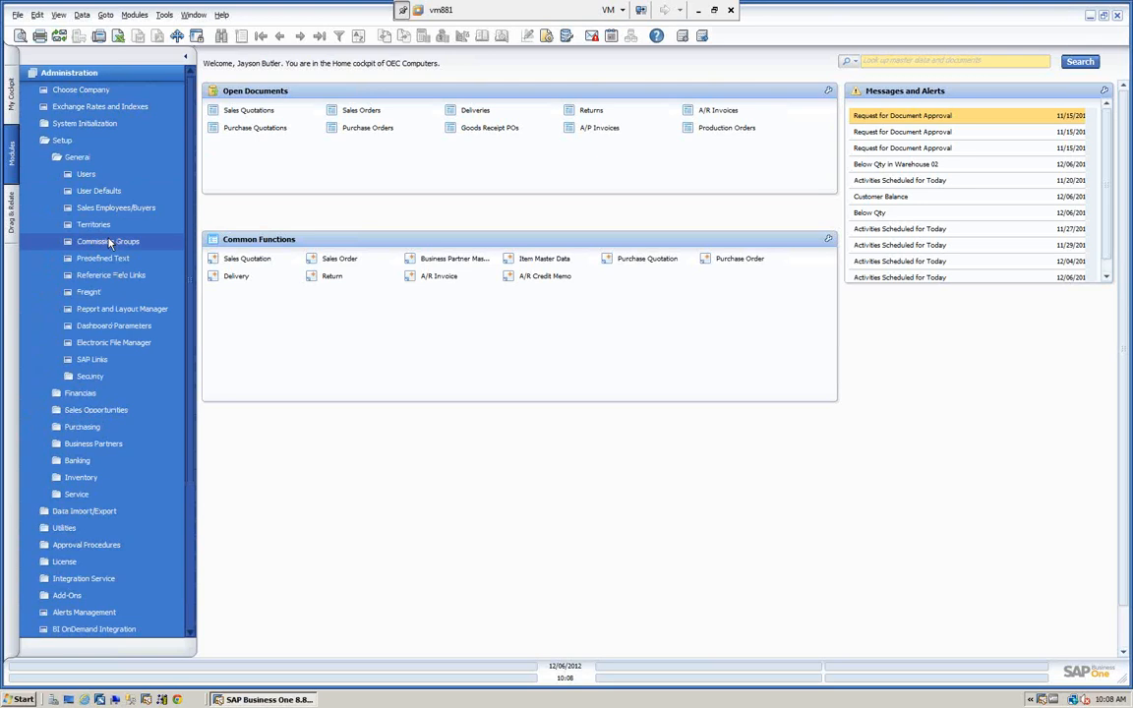
{"action": "left_click", "coordinate": [87, 292]}
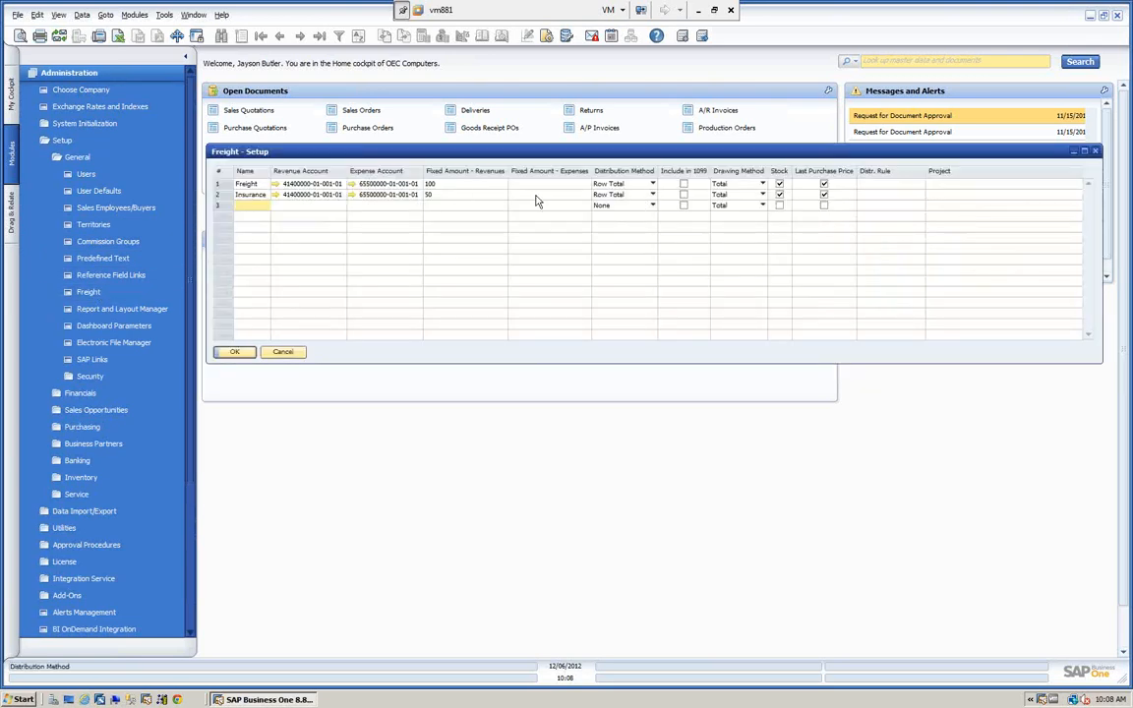
{"action": "left_click", "coordinate": [447, 194]}
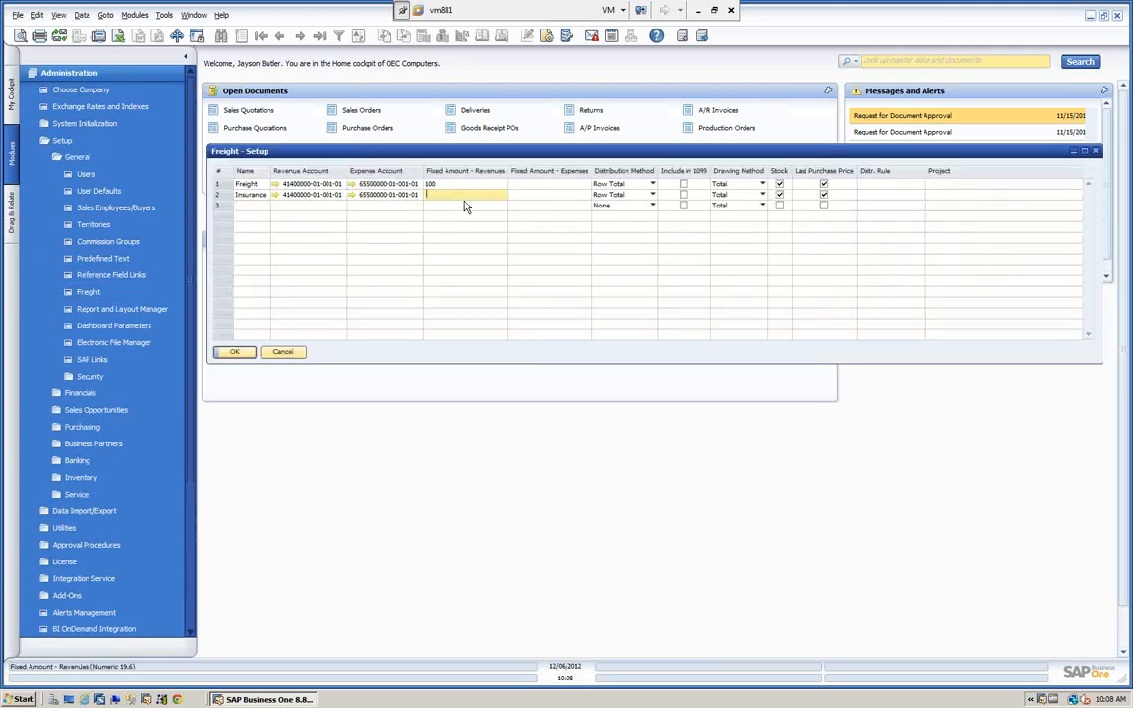
{"action": "left_click", "coordinate": [478, 182]}
{"action": "key", "text": "Delete"}
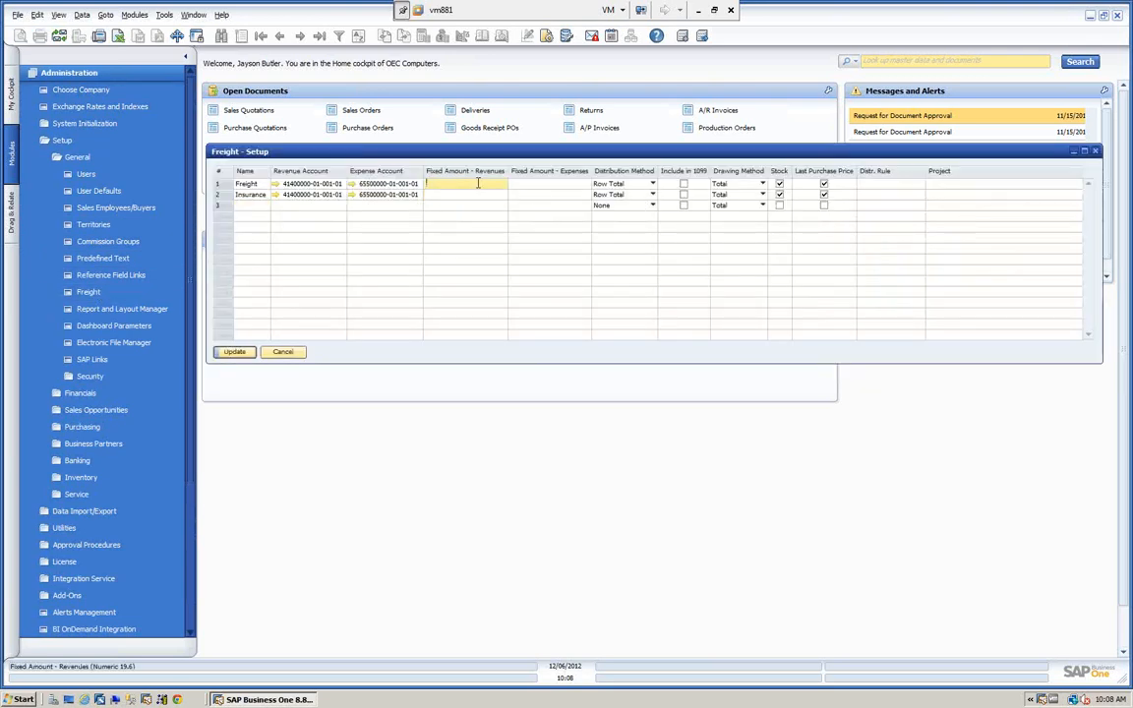
{"action": "left_click", "coordinate": [235, 351]}
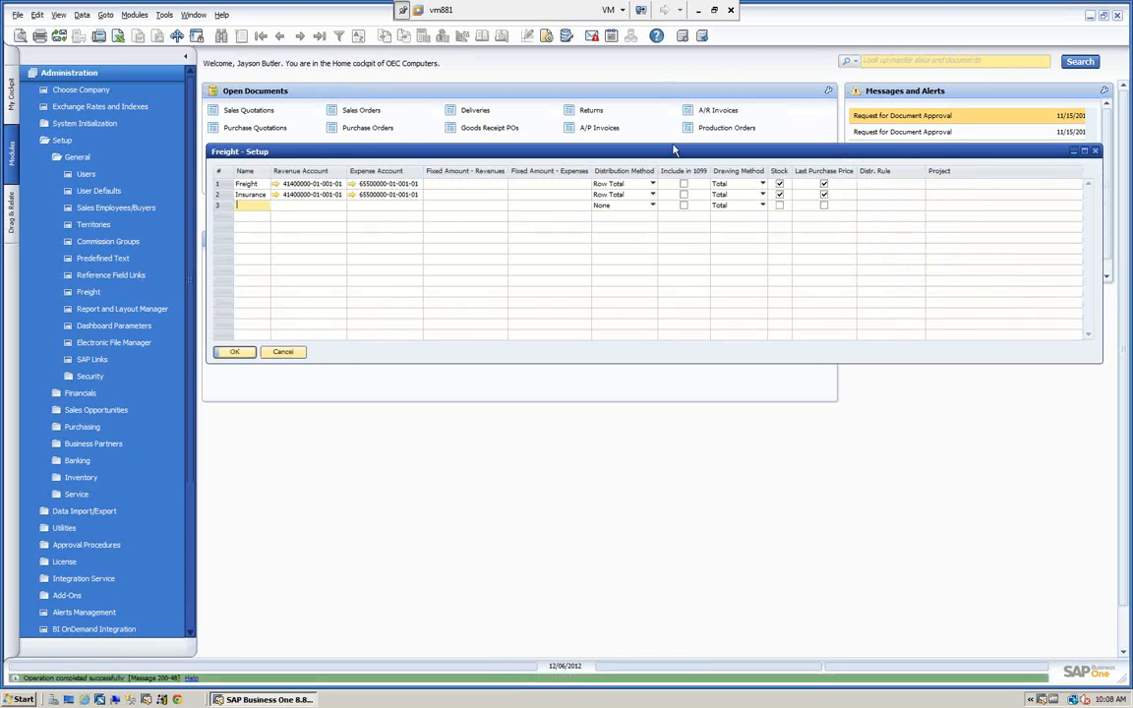
View the drawing method options available for the Freight charge, and close the freight setup.
{"action": "left_click", "coordinate": [749, 184]}
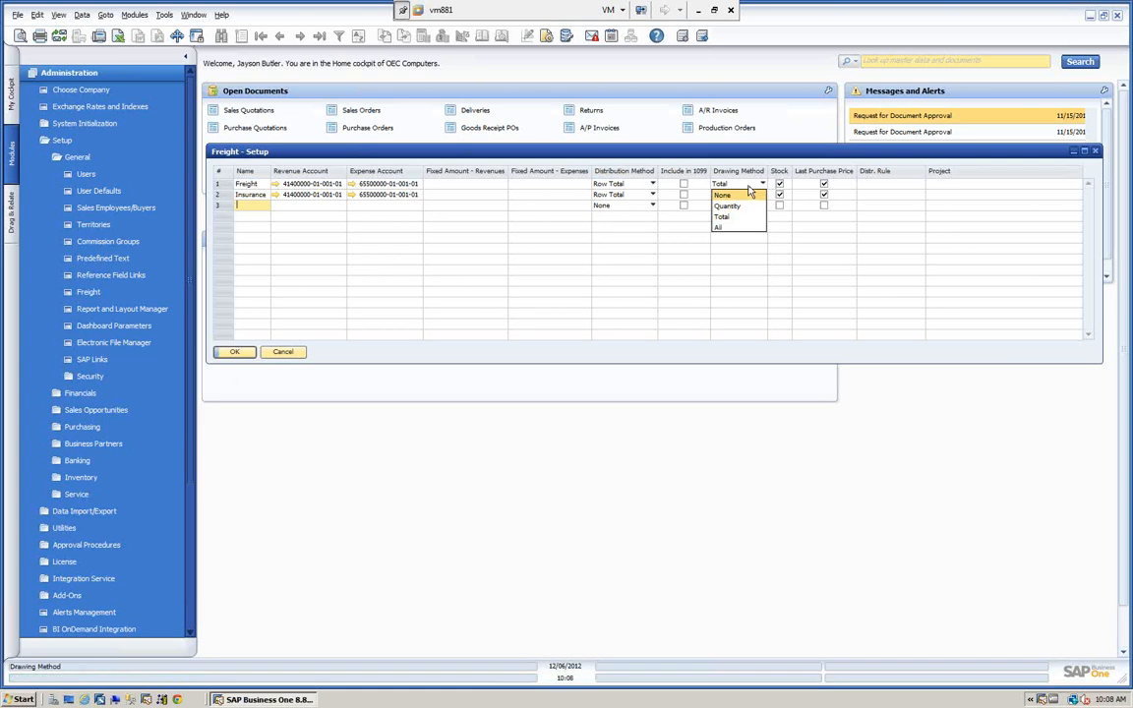
{"action": "left_click", "coordinate": [749, 187]}
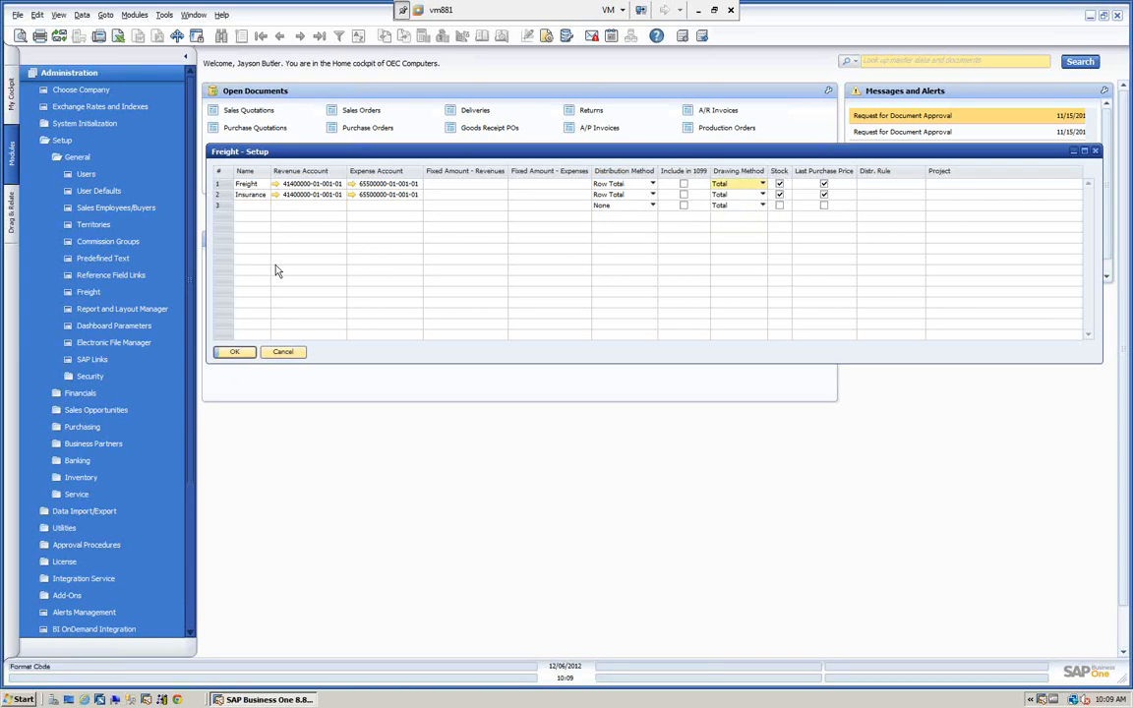
{"action": "left_click", "coordinate": [236, 353]}
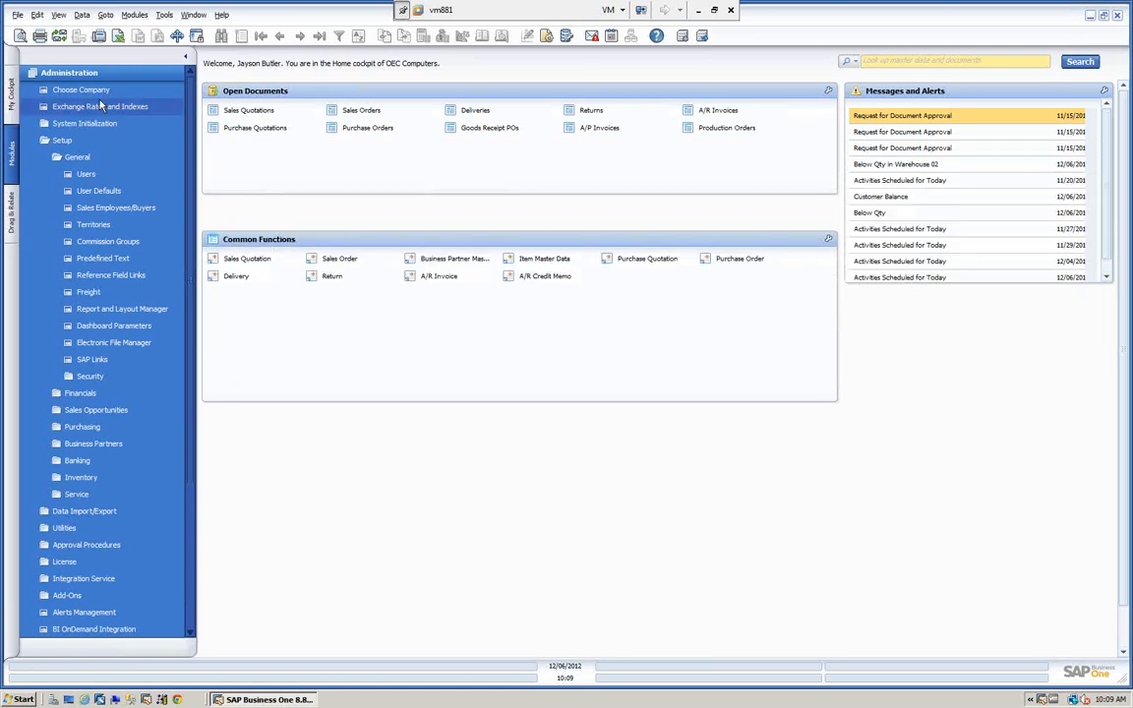
Open the sales order form and browse back to the saved three-item order for Earthshaker Corporation.
{"action": "left_click", "coordinate": [96, 74]}
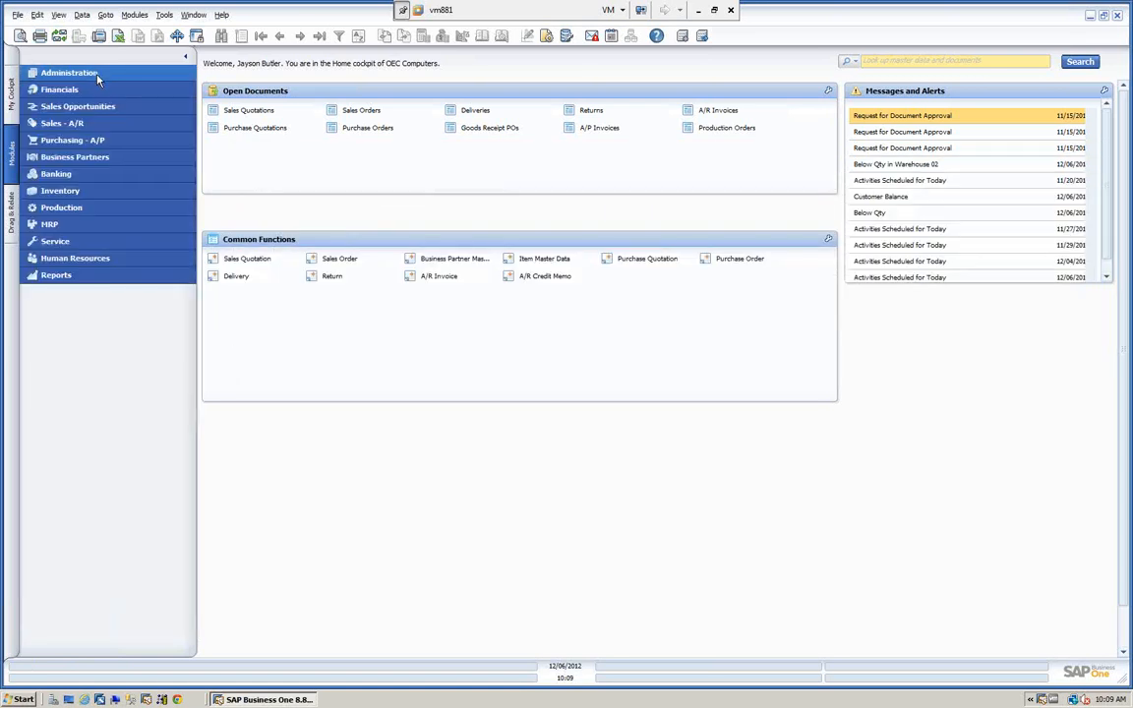
{"action": "left_click", "coordinate": [85, 124]}
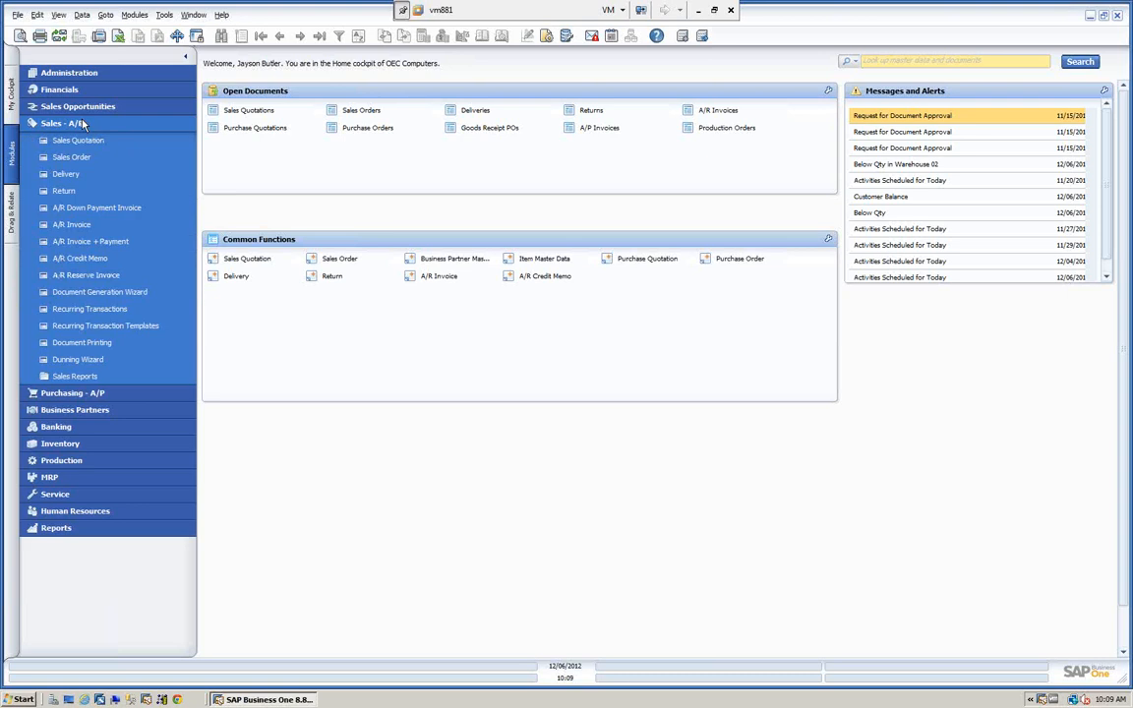
{"action": "left_click", "coordinate": [71, 156]}
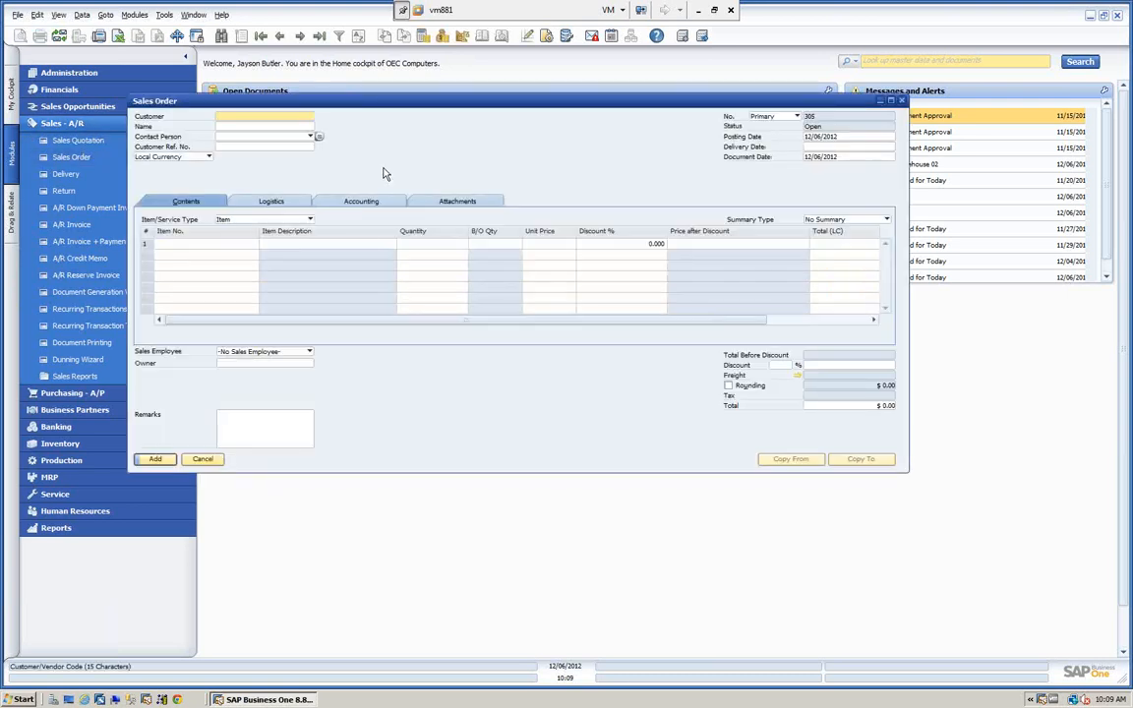
{"action": "left_click", "coordinate": [239, 127]}
{"action": "left_click", "coordinate": [281, 36]}
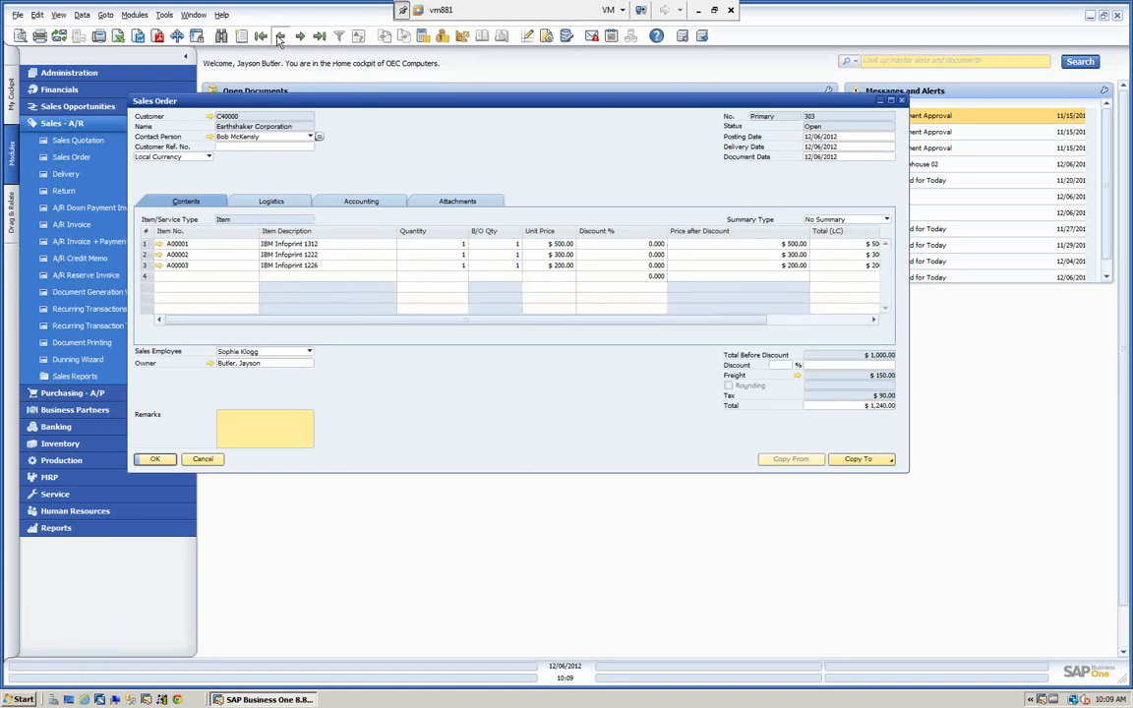
Review the freight distribution setting and distributed amount on each line of Earthshaker Corporation's saved sales order.
{"action": "left_click", "coordinate": [280, 36]}
{"action": "left_click_drag", "start_coordinate": [488, 322], "coordinate": [601, 330]}
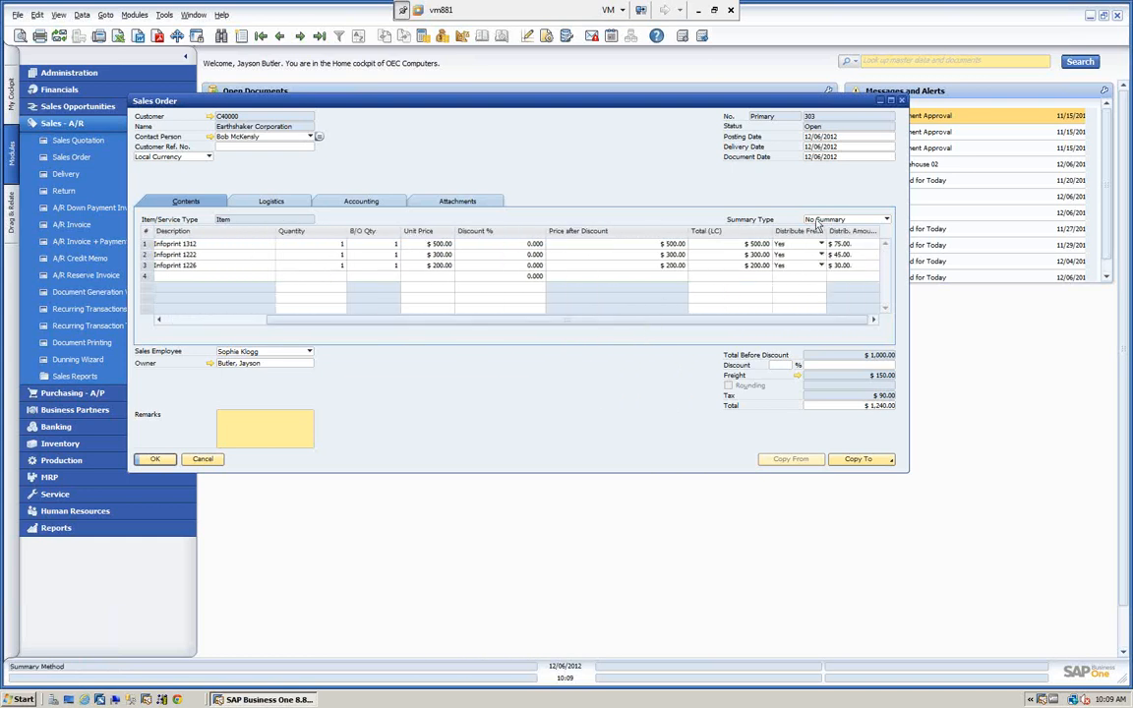
{"action": "left_click_drag", "start_coordinate": [775, 321], "coordinate": [589, 322]}
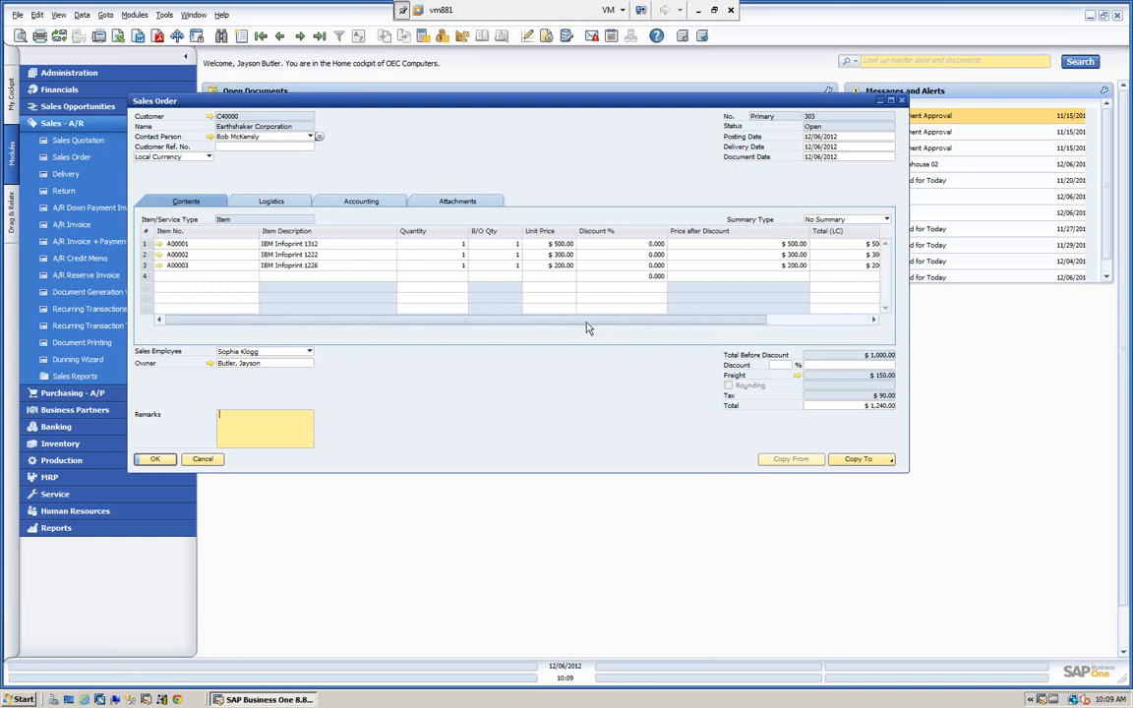
Check the item cost per warehouse in the inventory data of the order's IBM Infoprint 1312, and close the item record.
{"action": "left_click", "coordinate": [160, 245]}
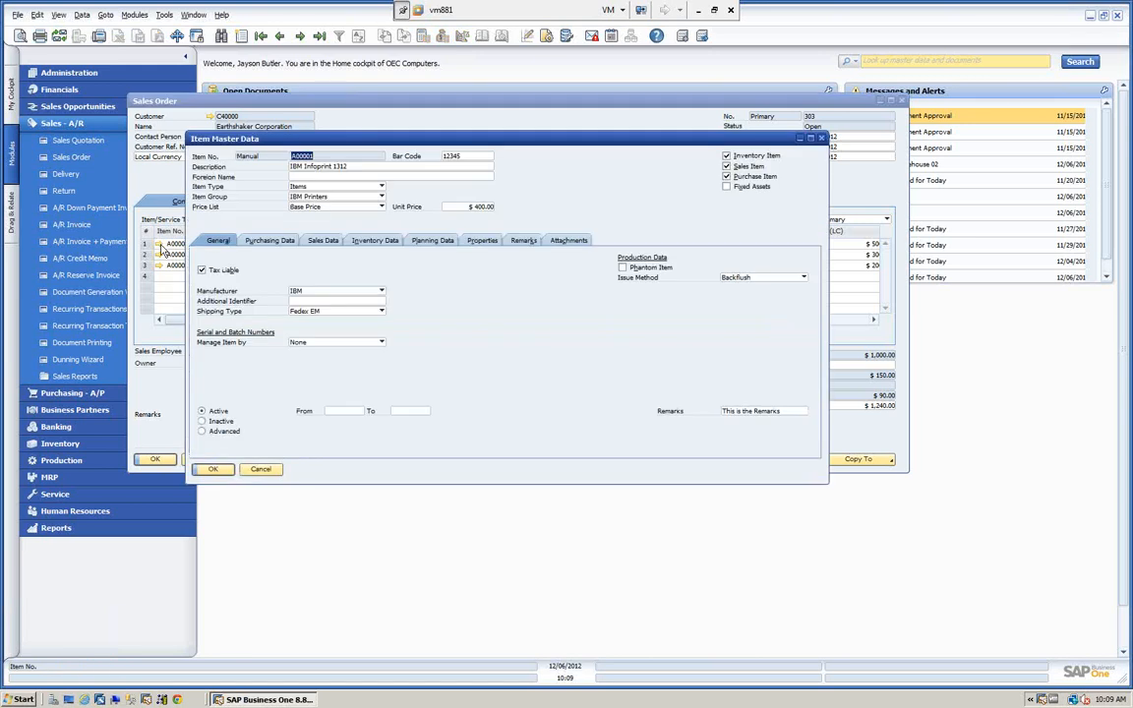
{"action": "left_click", "coordinate": [386, 242]}
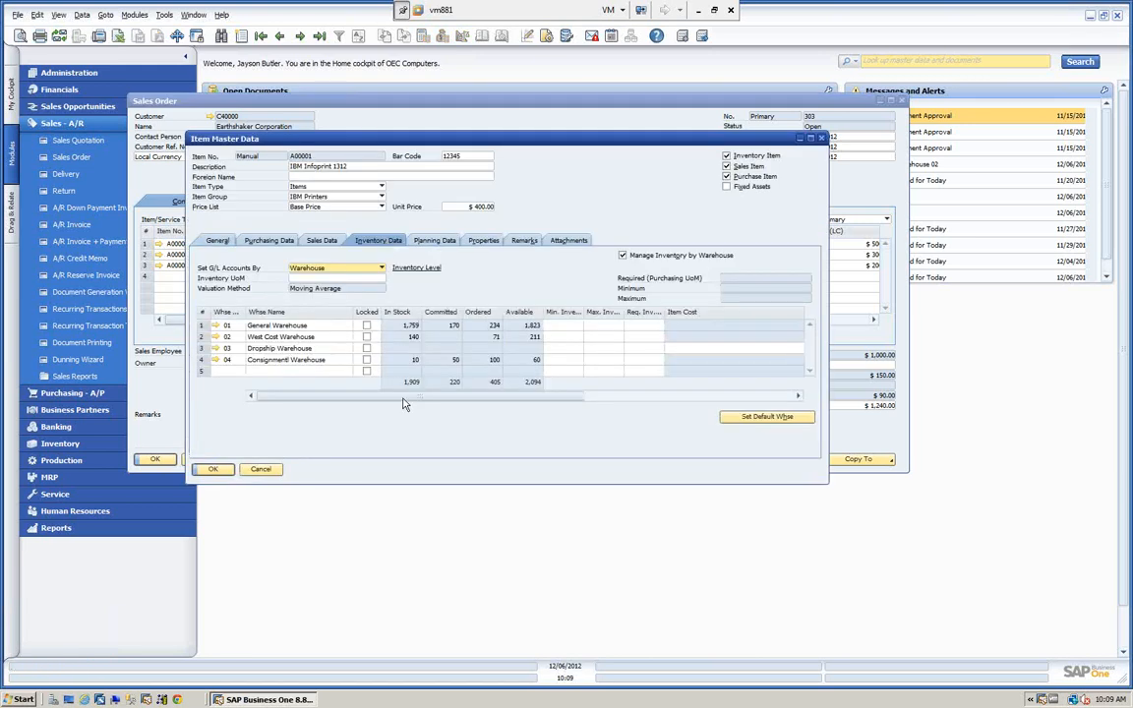
{"action": "left_click_drag", "start_coordinate": [404, 398], "coordinate": [562, 403]}
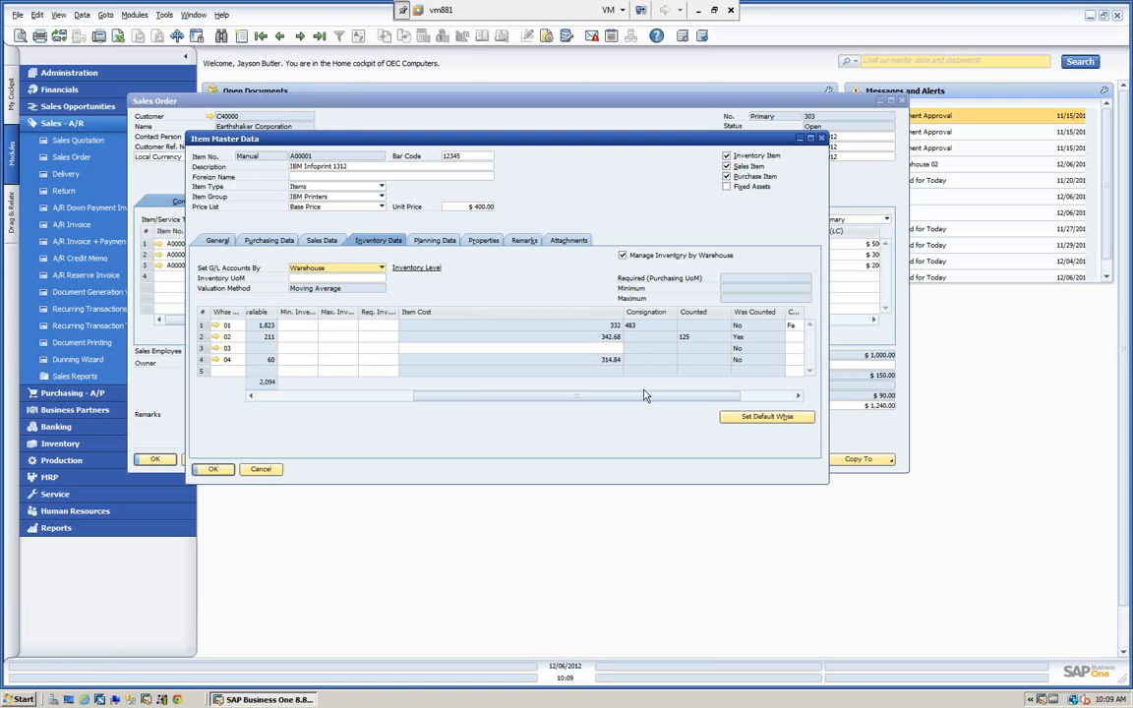
{"action": "left_click", "coordinate": [223, 473]}
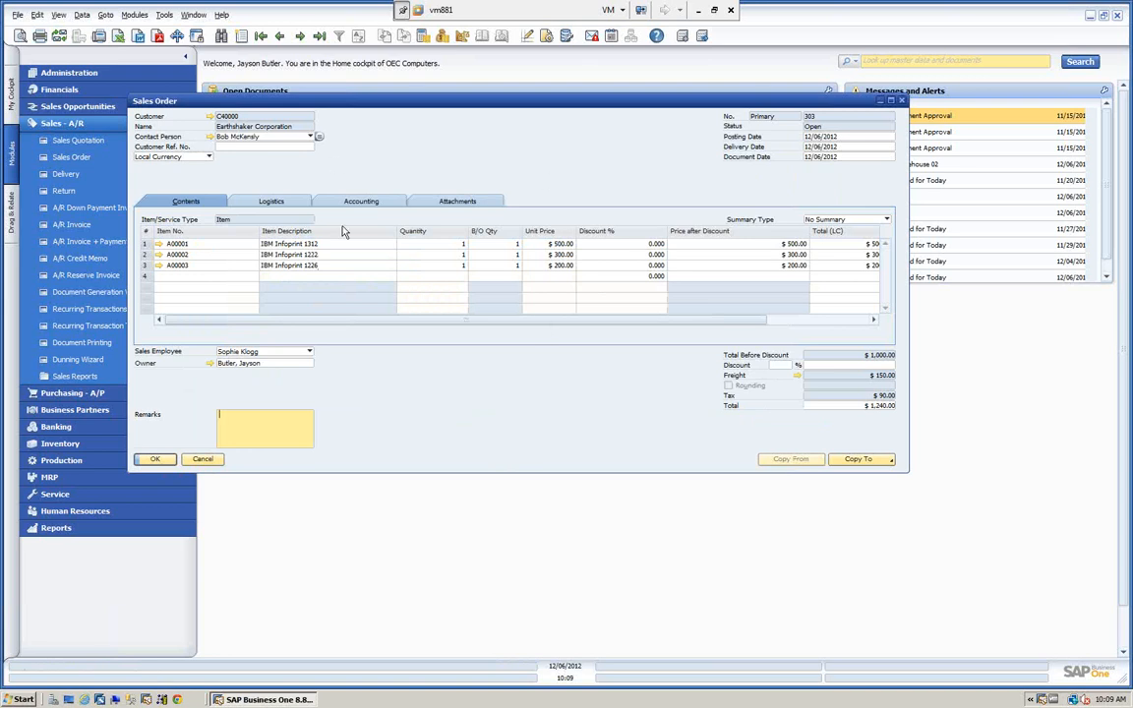
Copy the sales order to a Delivery and look through its row columns for the freight distribution.
{"action": "left_click", "coordinate": [861, 462]}
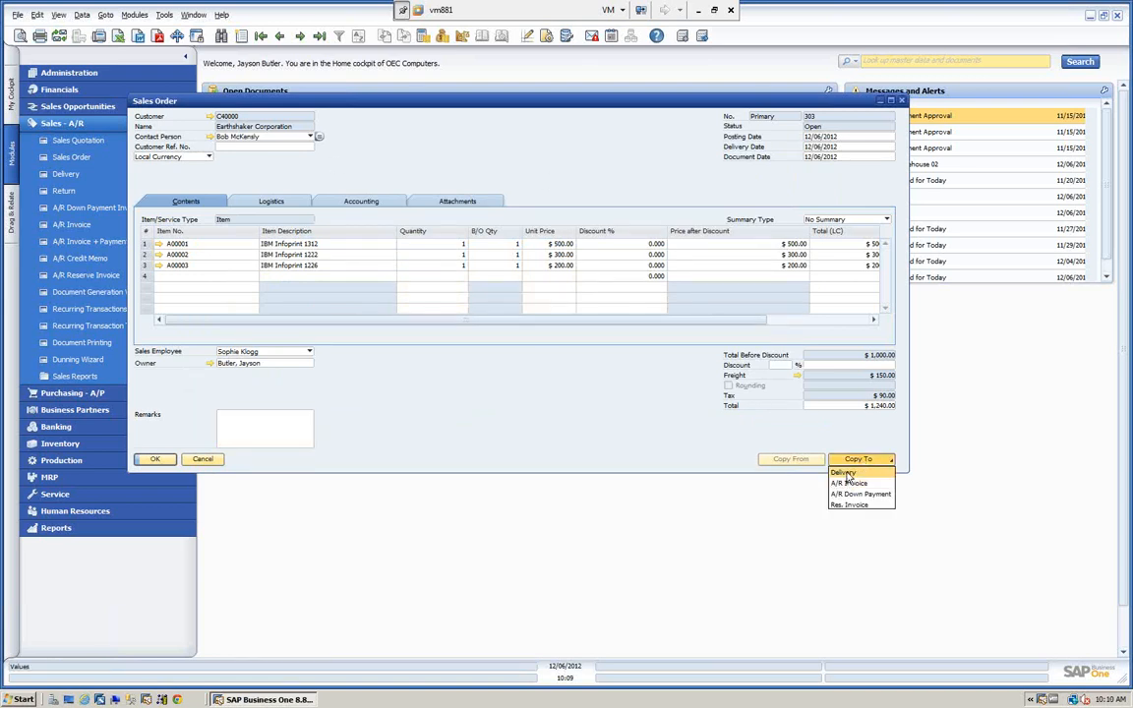
{"action": "left_click", "coordinate": [844, 473]}
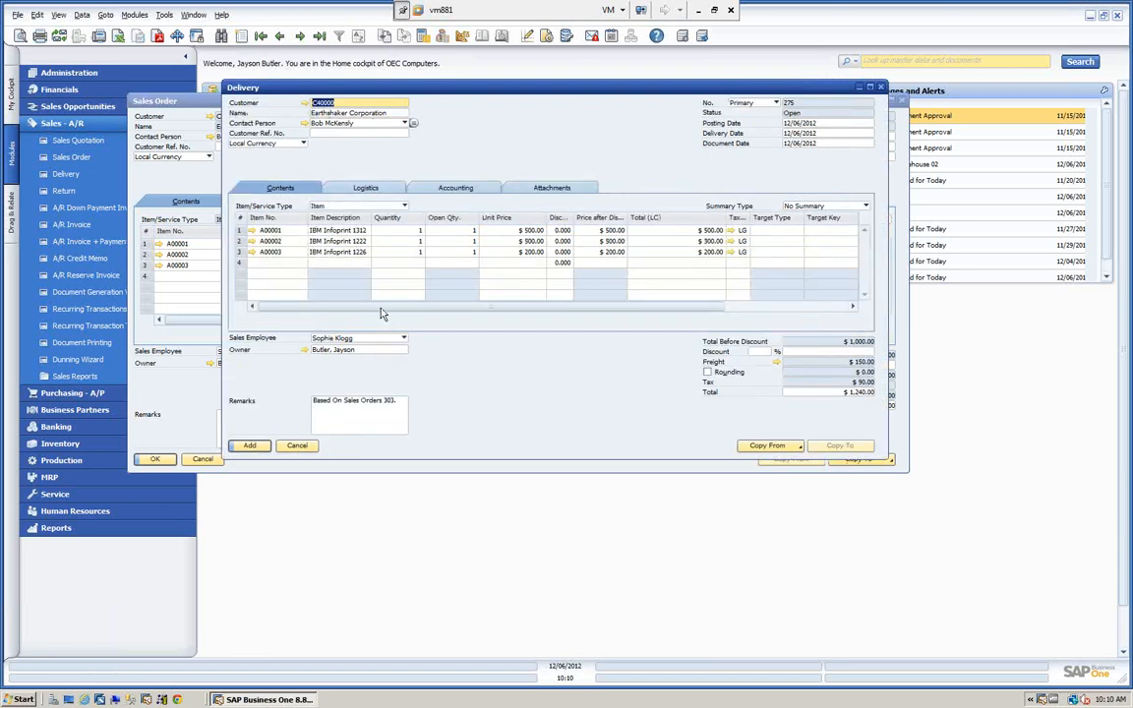
{"action": "left_click_drag", "start_coordinate": [382, 309], "coordinate": [528, 318]}
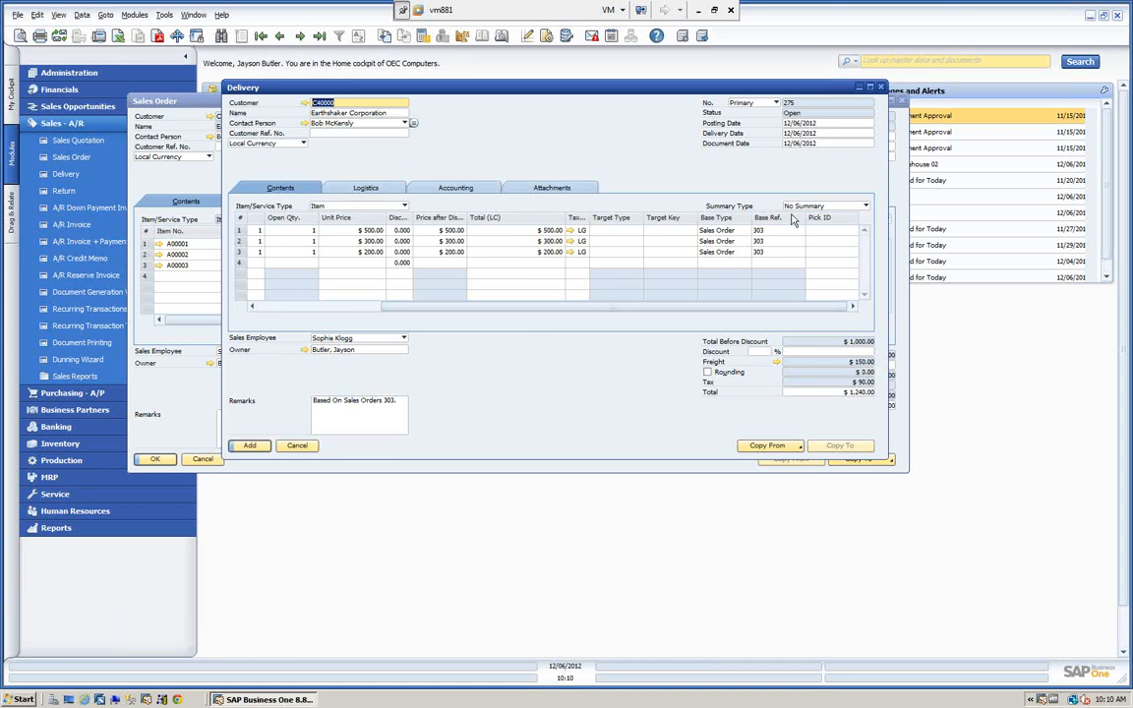
Make the Distribute Freight and Distrib. Amount (LC) columns visible in the delivery's row table through its form settings.
{"action": "left_click", "coordinate": [547, 37]}
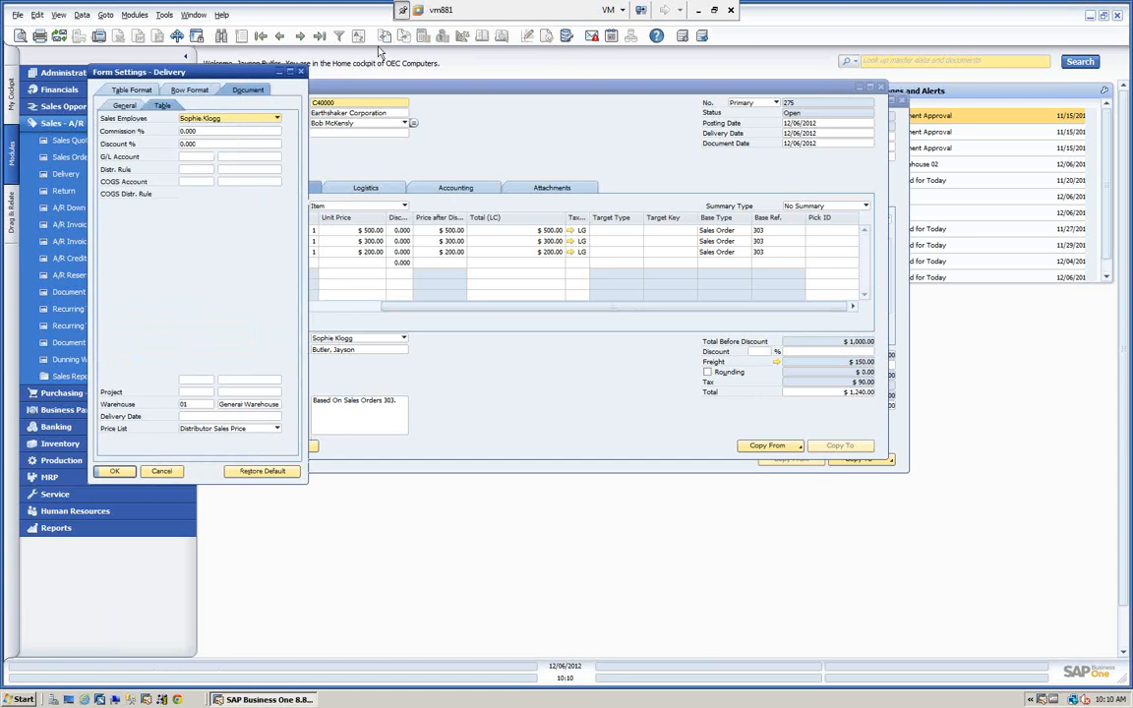
{"action": "left_click", "coordinate": [144, 88]}
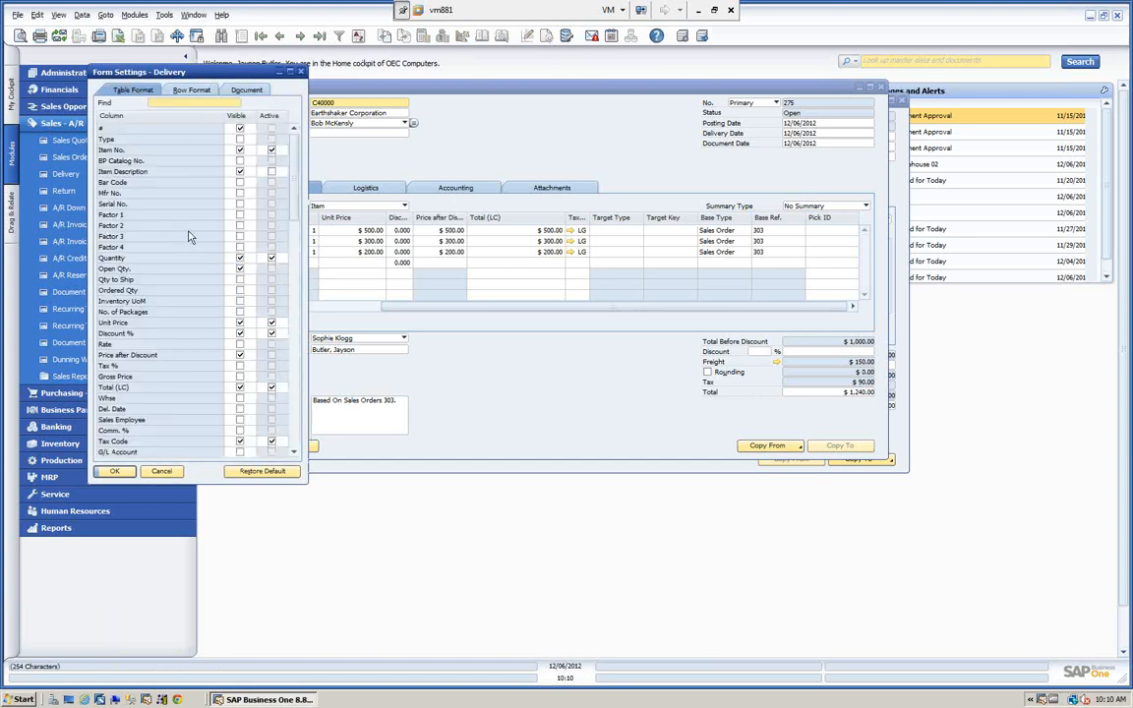
{"action": "scroll", "coordinate": [211, 274], "scroll_direction": "down", "scroll_amount": 2}
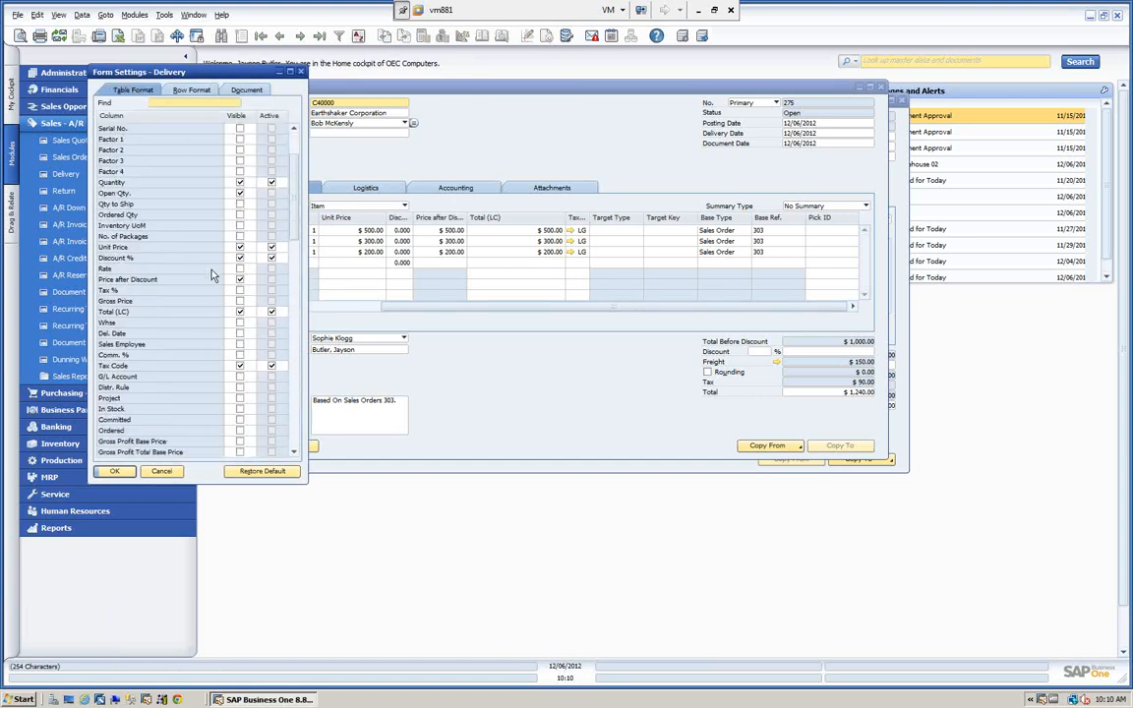
{"action": "scroll", "coordinate": [210, 280], "scroll_direction": "down", "scroll_amount": 1}
{"action": "scroll", "coordinate": [208, 285], "scroll_direction": "down", "scroll_amount": 3}
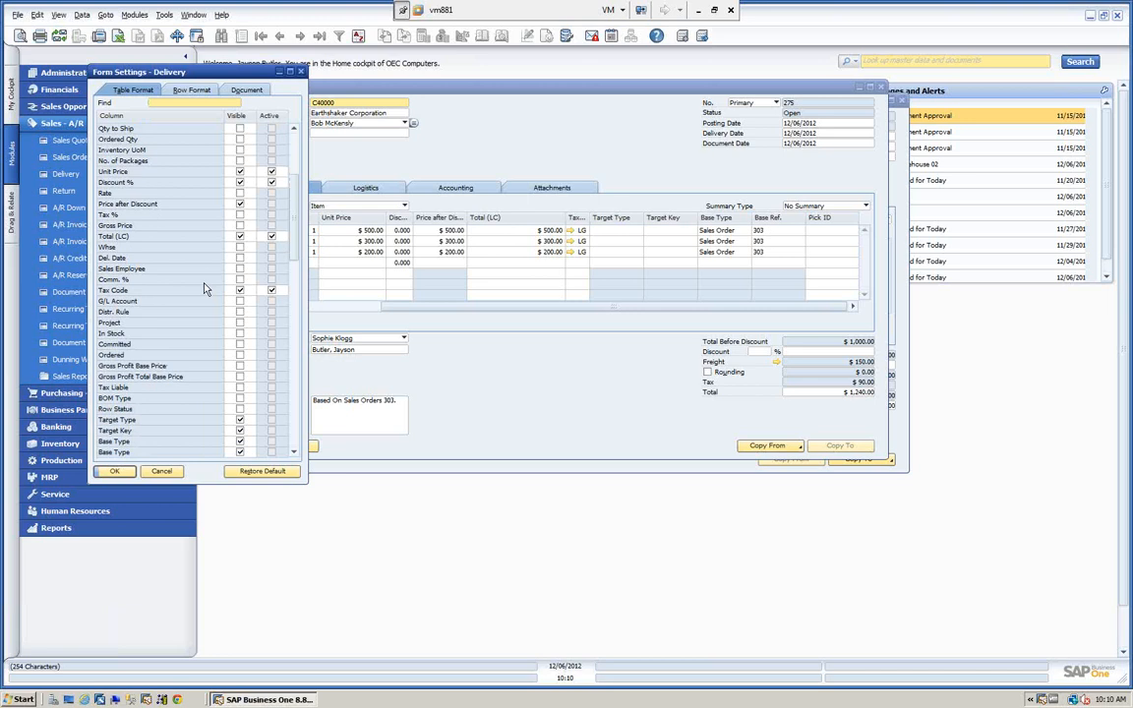
{"action": "scroll", "coordinate": [205, 289], "scroll_direction": "down", "scroll_amount": 4}
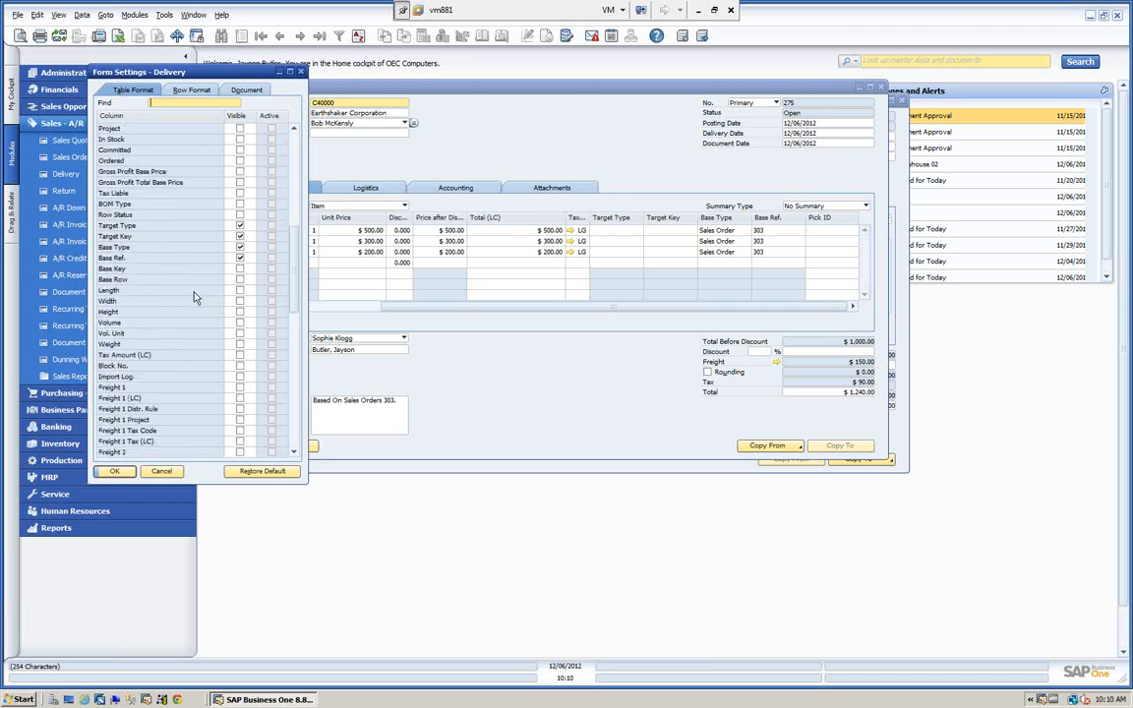
{"action": "scroll", "coordinate": [194, 297], "scroll_direction": "down", "scroll_amount": 1}
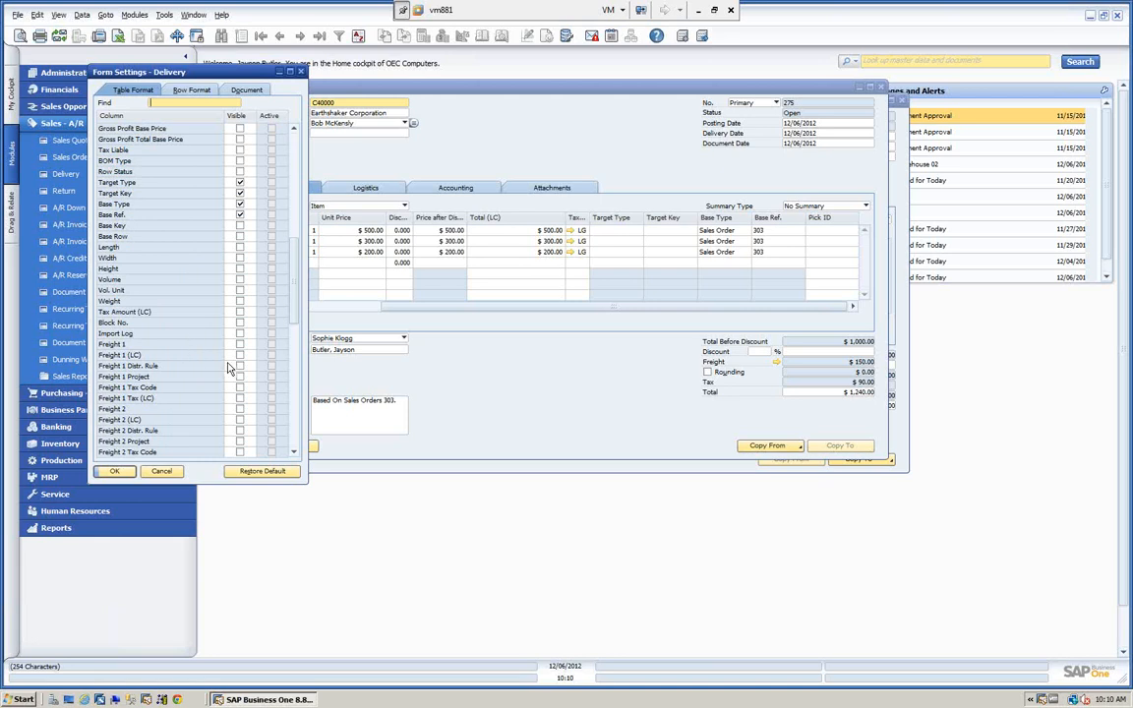
{"action": "left_click", "coordinate": [239, 355]}
{"action": "scroll", "coordinate": [181, 342], "scroll_direction": "down", "scroll_amount": 2}
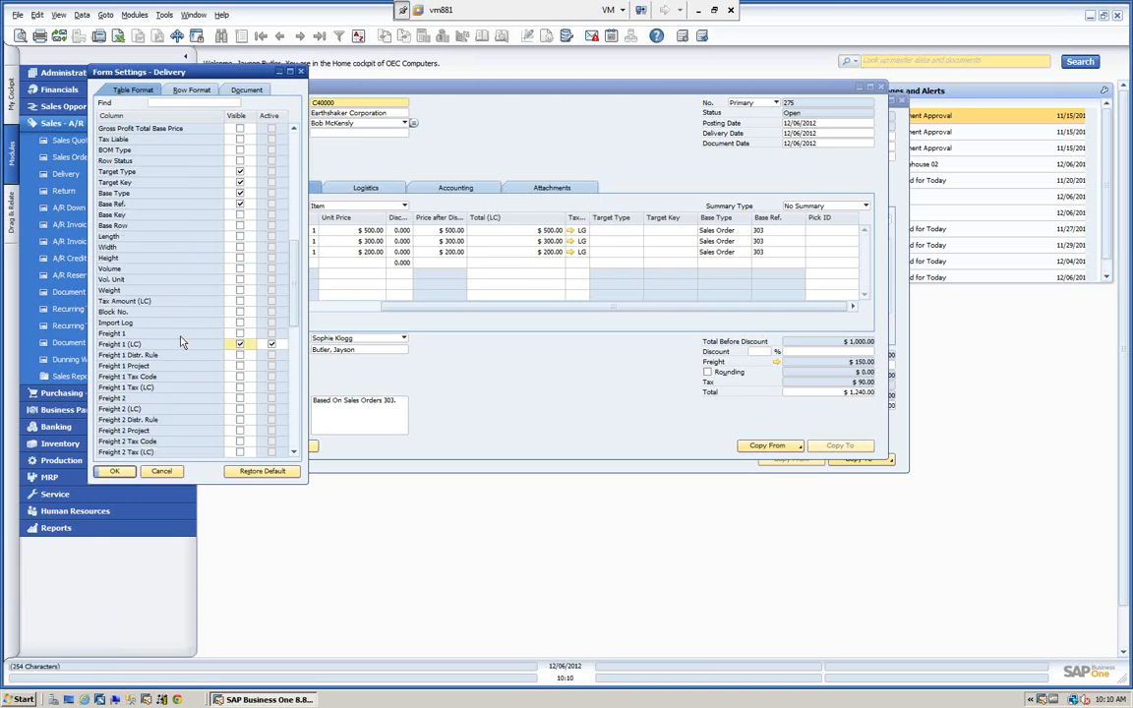
{"action": "scroll", "coordinate": [192, 339], "scroll_direction": "down", "scroll_amount": 1}
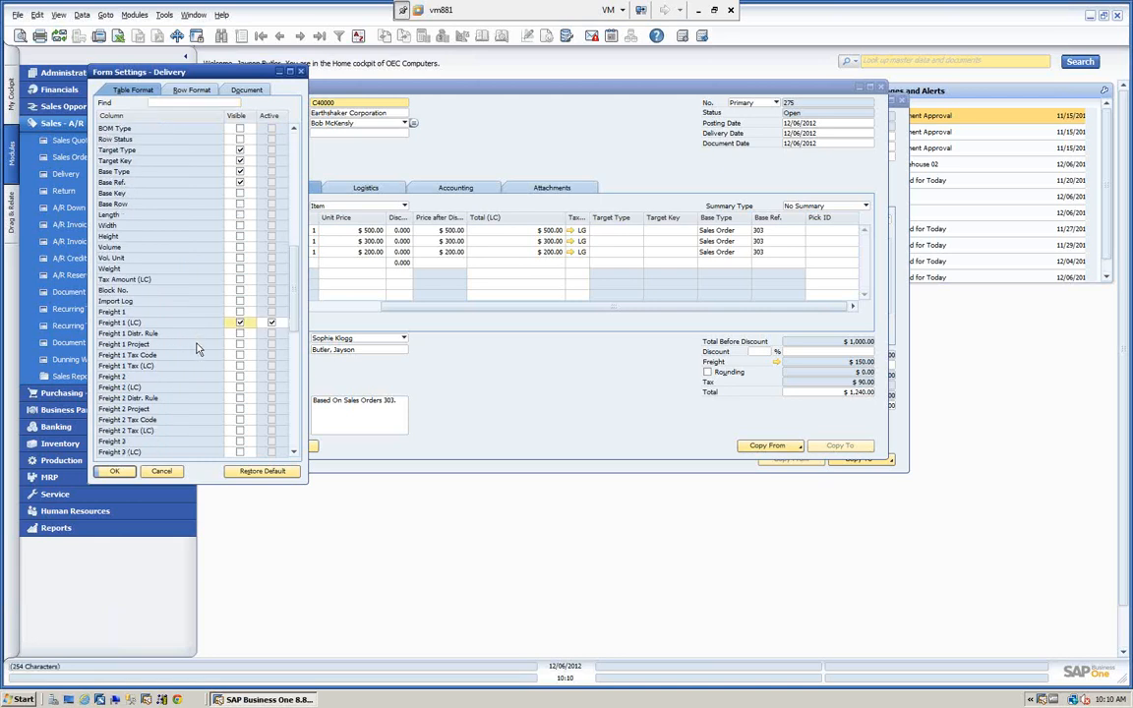
{"action": "scroll", "coordinate": [181, 357], "scroll_direction": "down", "scroll_amount": 7}
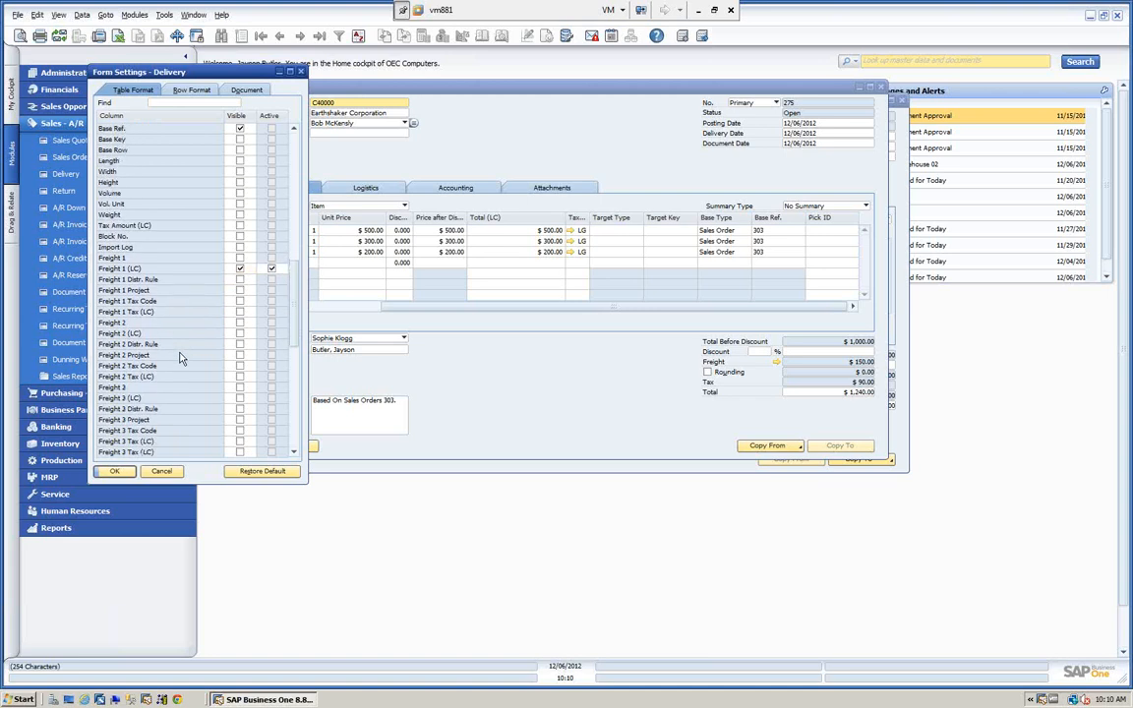
{"action": "scroll", "coordinate": [190, 360], "scroll_direction": "down", "scroll_amount": 3}
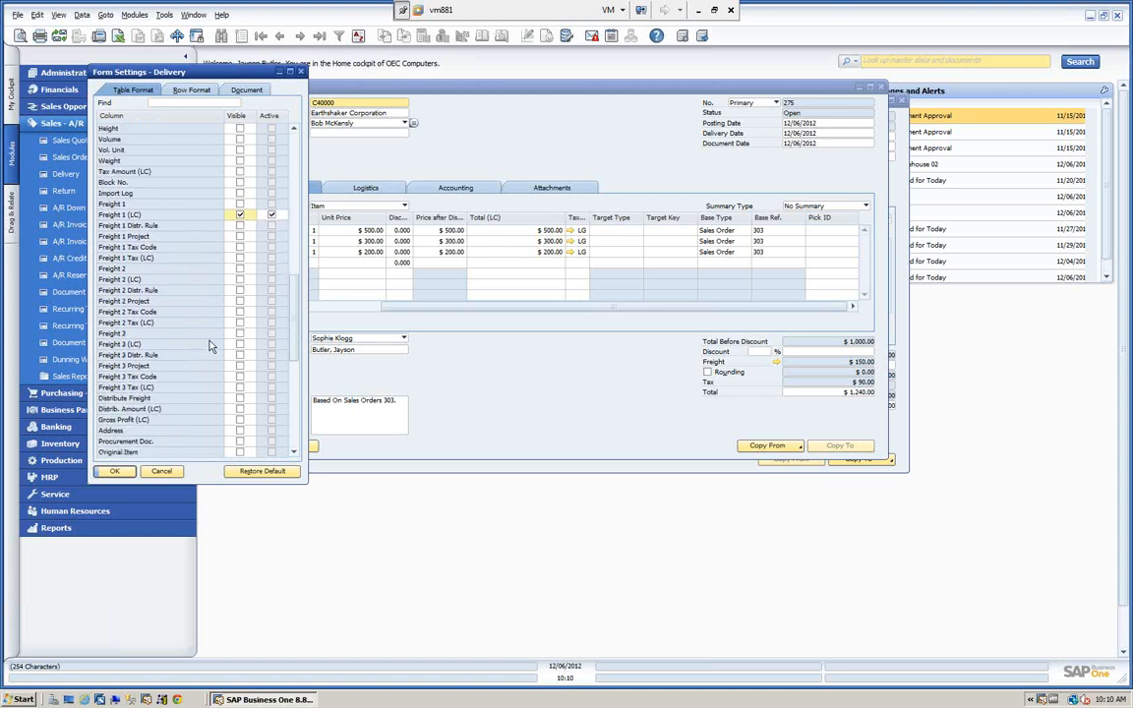
{"action": "left_click", "coordinate": [240, 399]}
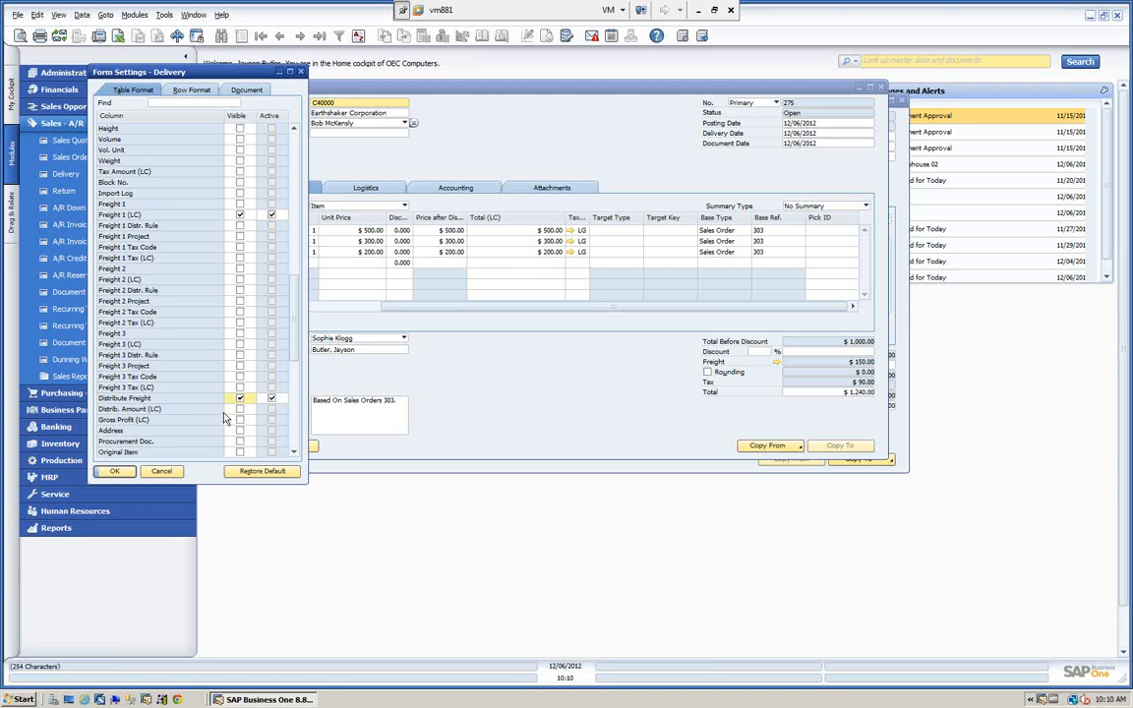
{"action": "left_click", "coordinate": [240, 410]}
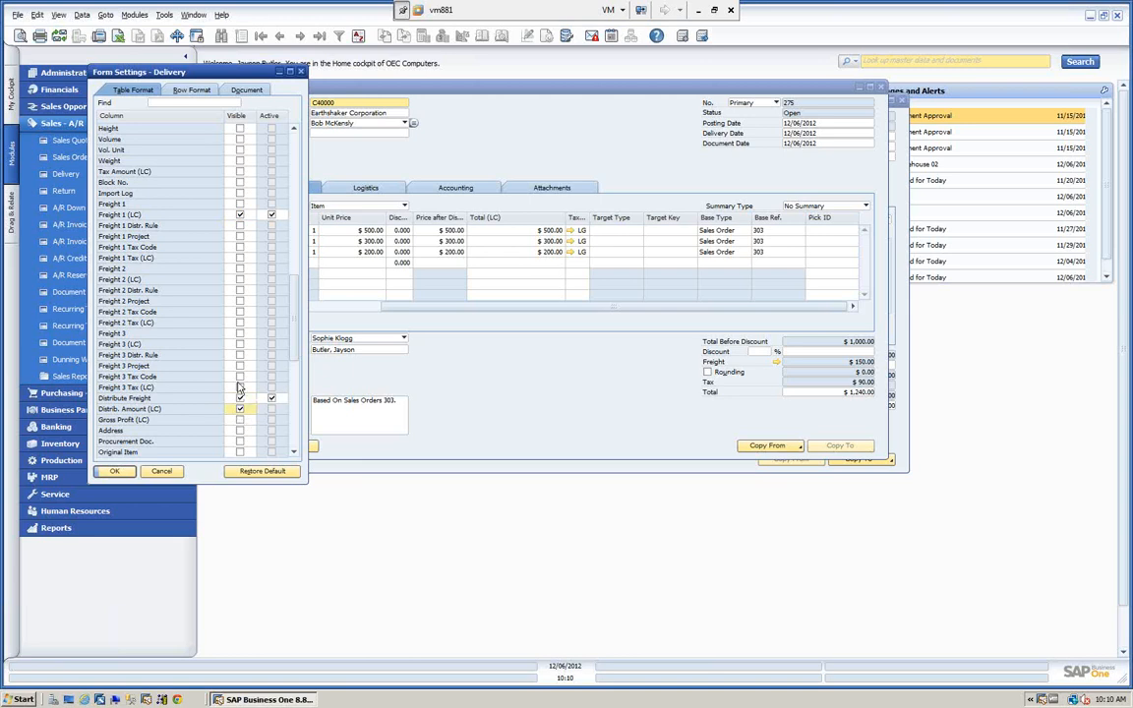
{"action": "left_click", "coordinate": [114, 471]}
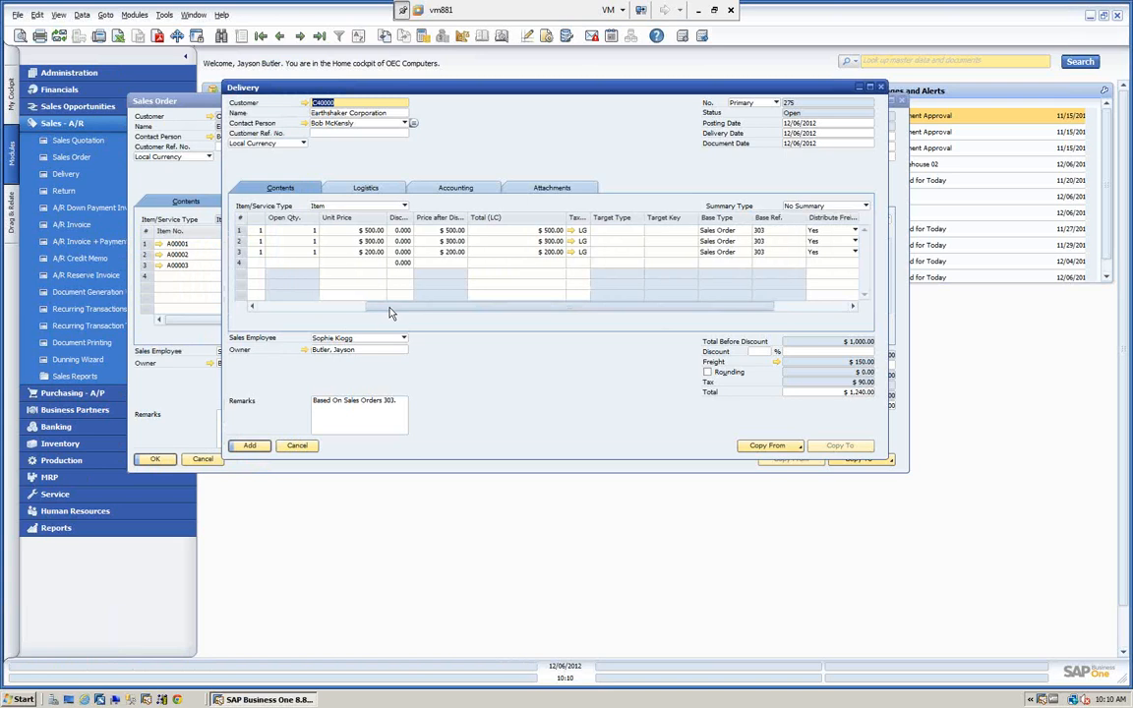
Arrange the delivery and sales order windows so both show, and compare their distributed freight amounts per line.
{"action": "left_click_drag", "start_coordinate": [392, 307], "coordinate": [504, 316]}
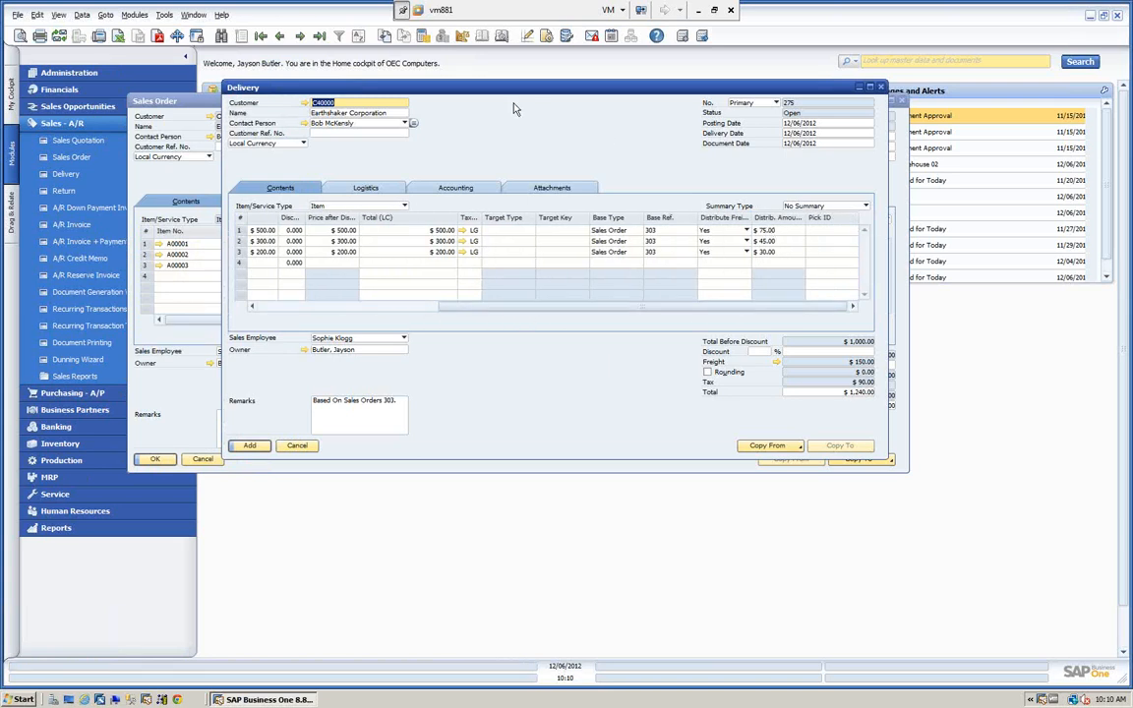
{"action": "left_click_drag", "start_coordinate": [501, 94], "coordinate": [633, 307]}
{"action": "left_click_drag", "start_coordinate": [355, 97], "coordinate": [265, 74]}
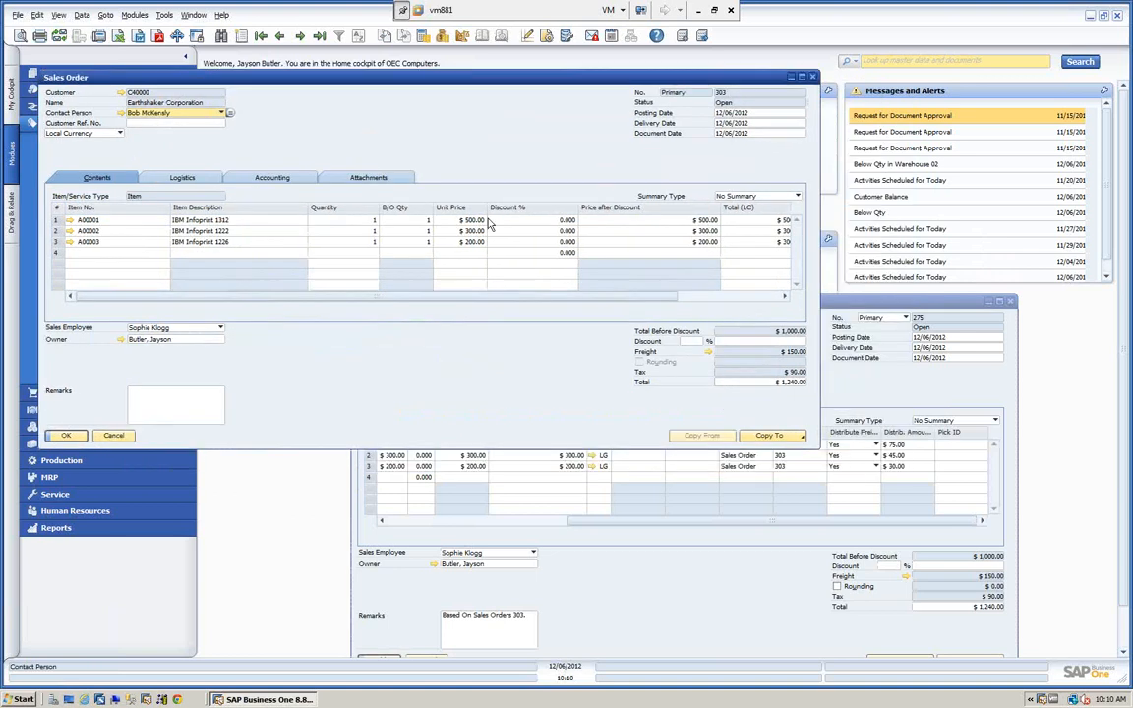
{"action": "left_click", "coordinate": [839, 308]}
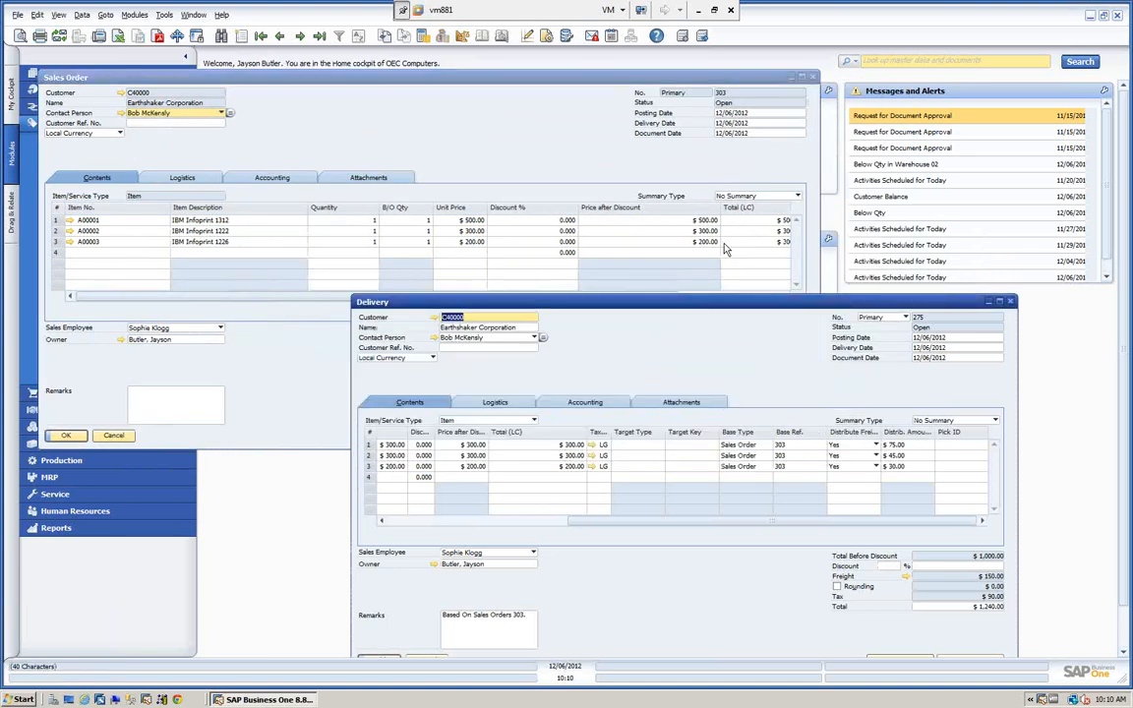
{"action": "left_click", "coordinate": [466, 144]}
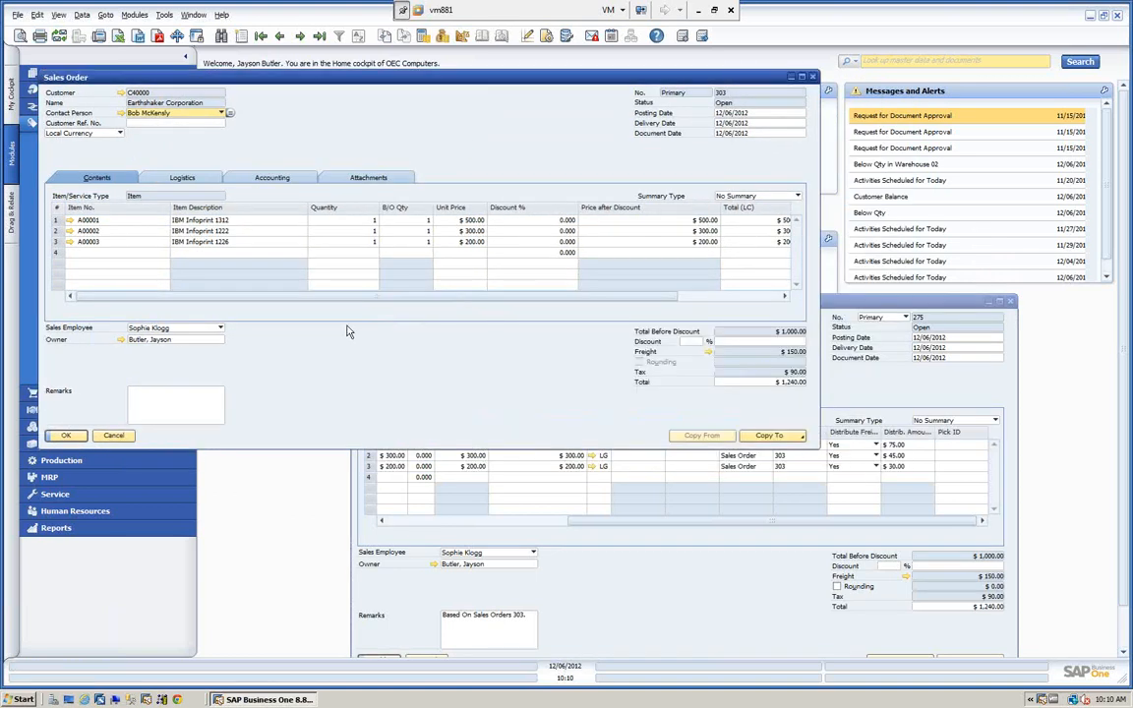
{"action": "left_click_drag", "start_coordinate": [357, 306], "coordinate": [832, 310]}
{"action": "left_click", "coordinate": [839, 292]}
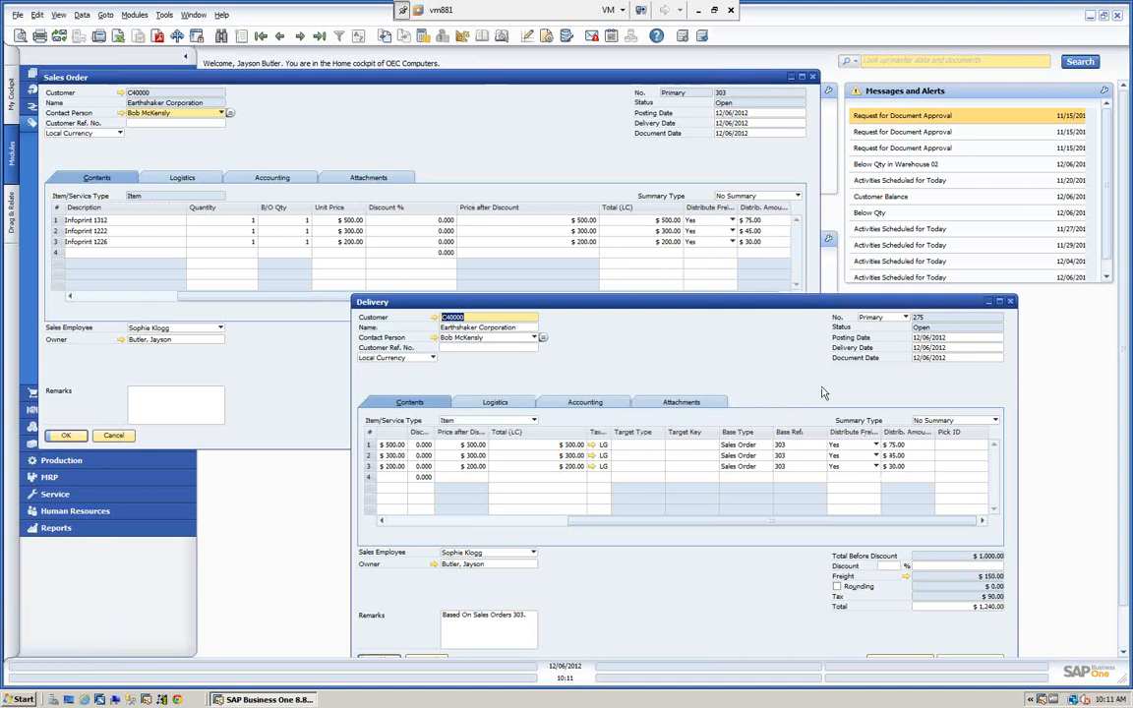
Add the delivery based on the sales order, accept that it cannot be changed, and close the sales order.
{"action": "left_click_drag", "start_coordinate": [715, 306], "coordinate": [597, 174]}
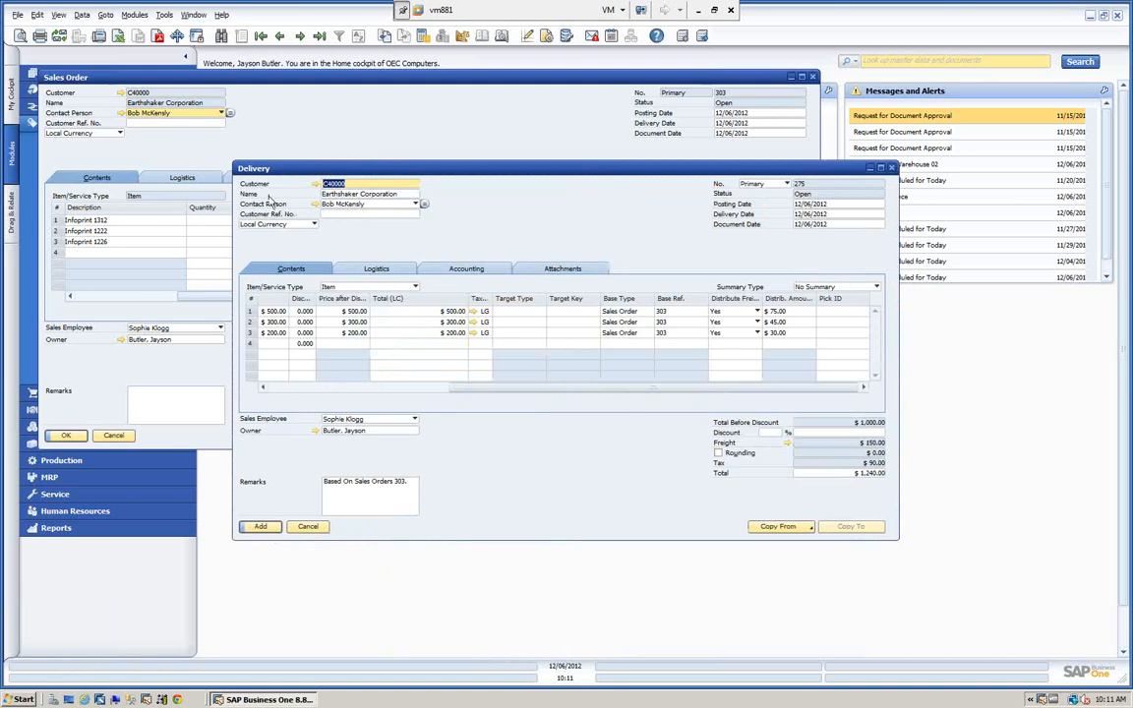
{"action": "left_click", "coordinate": [263, 531]}
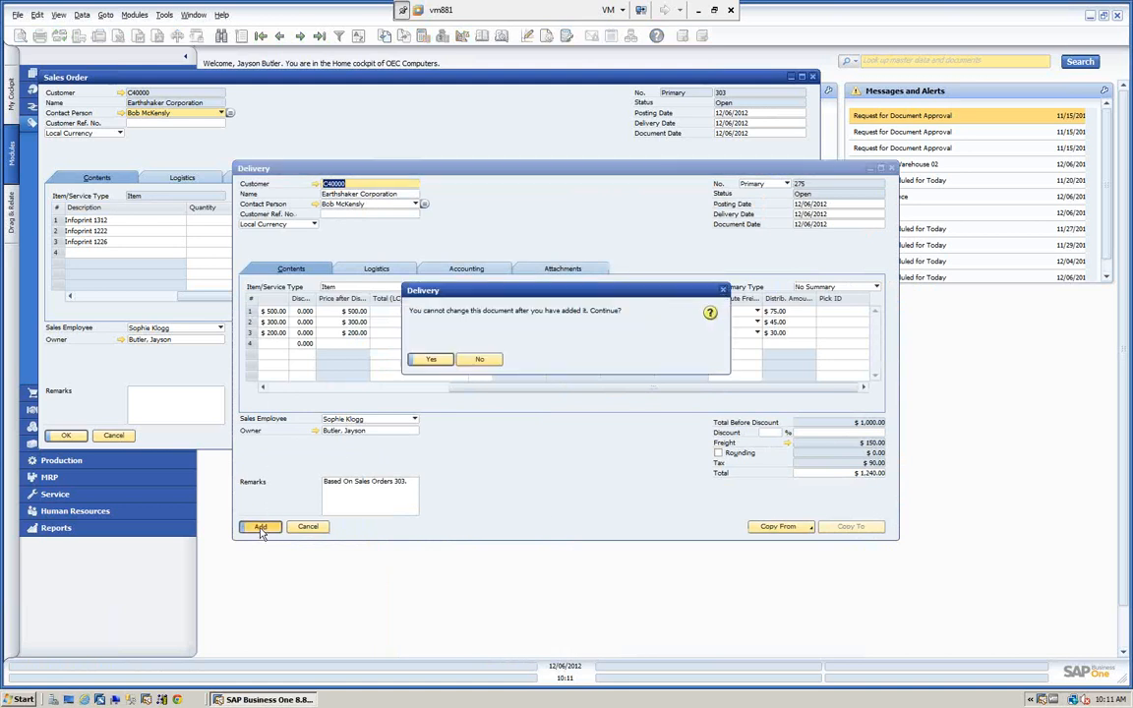
{"action": "left_click", "coordinate": [431, 361]}
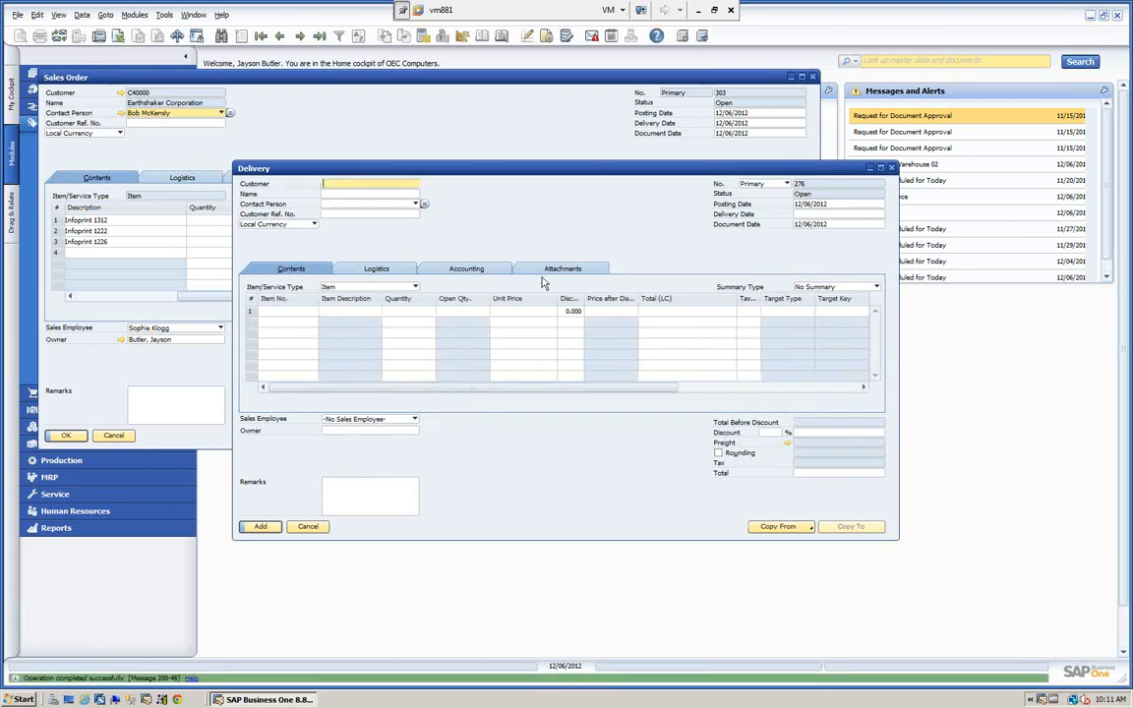
{"action": "left_click", "coordinate": [812, 77]}
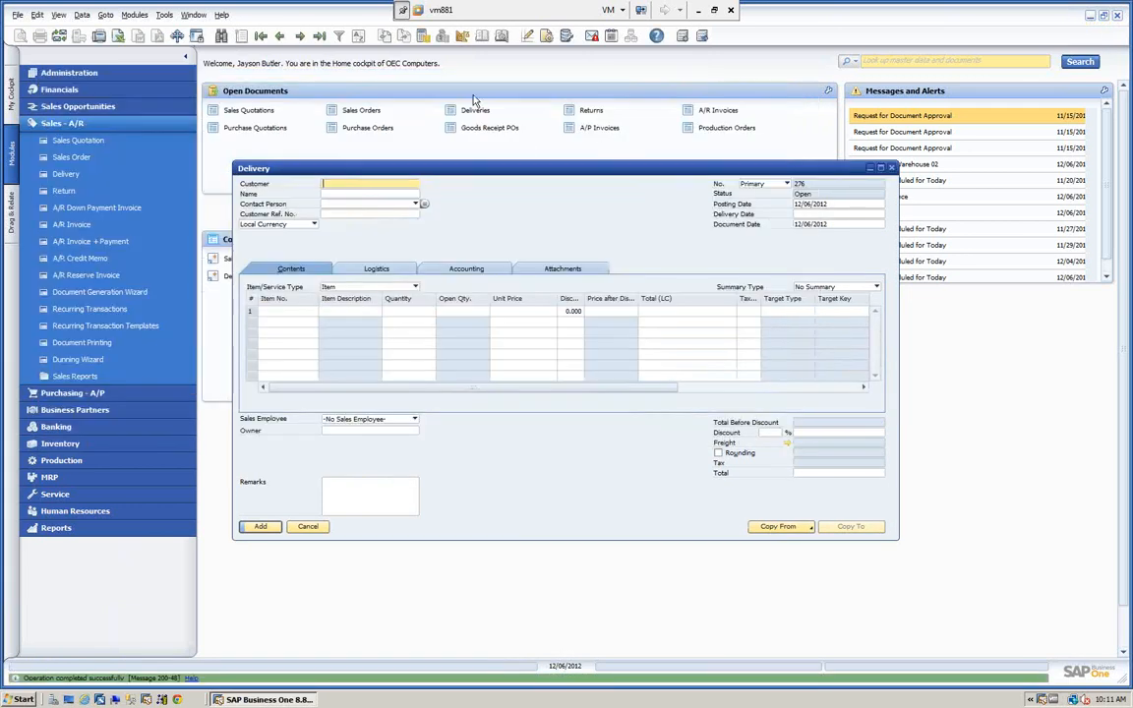
Bring up the delivery just added and review the freight distributed to each of its lines.
{"action": "left_click", "coordinate": [281, 35]}
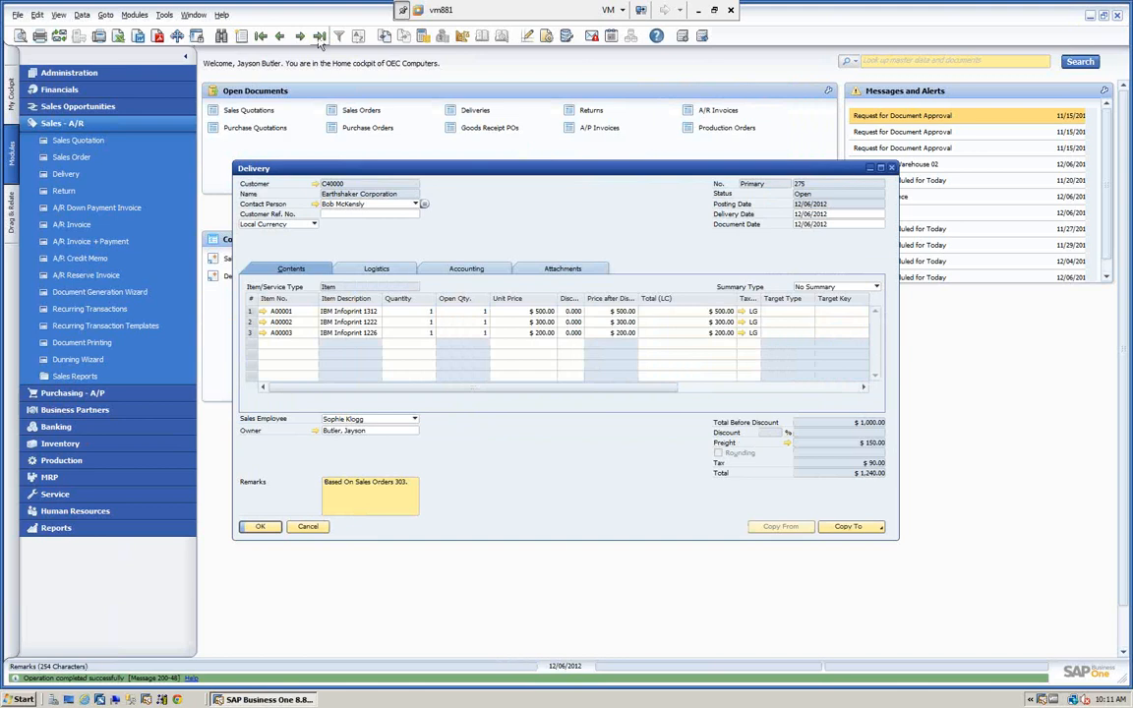
{"action": "left_click_drag", "start_coordinate": [494, 393], "coordinate": [703, 398]}
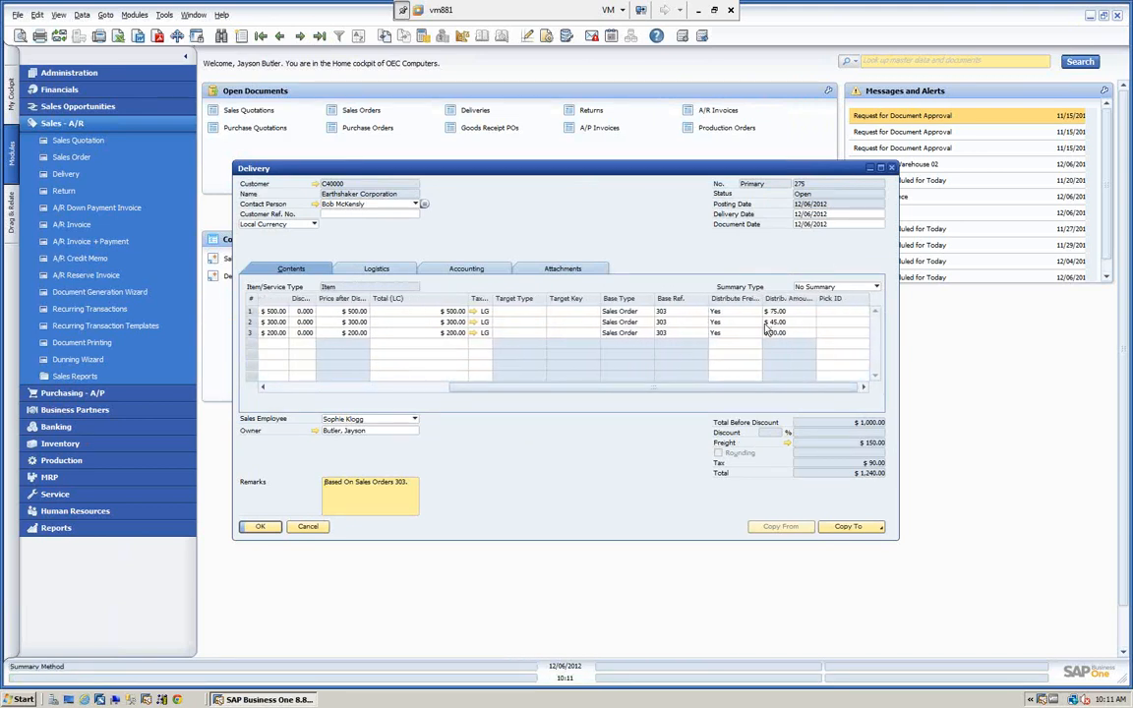
{"action": "left_click_drag", "start_coordinate": [758, 394], "coordinate": [531, 392]}
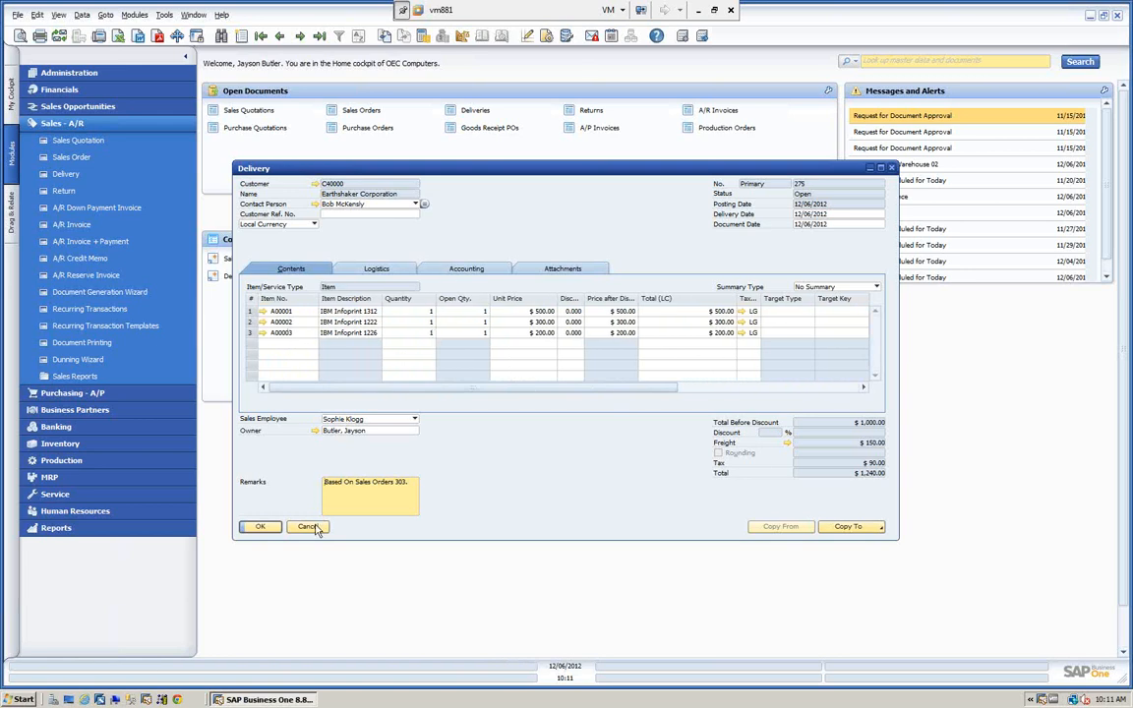
Check the per-warehouse item cost of A00001 from the delivery's first line, and close the item master data and the delivery.
{"action": "left_click", "coordinate": [264, 311]}
{"action": "left_click", "coordinate": [377, 241]}
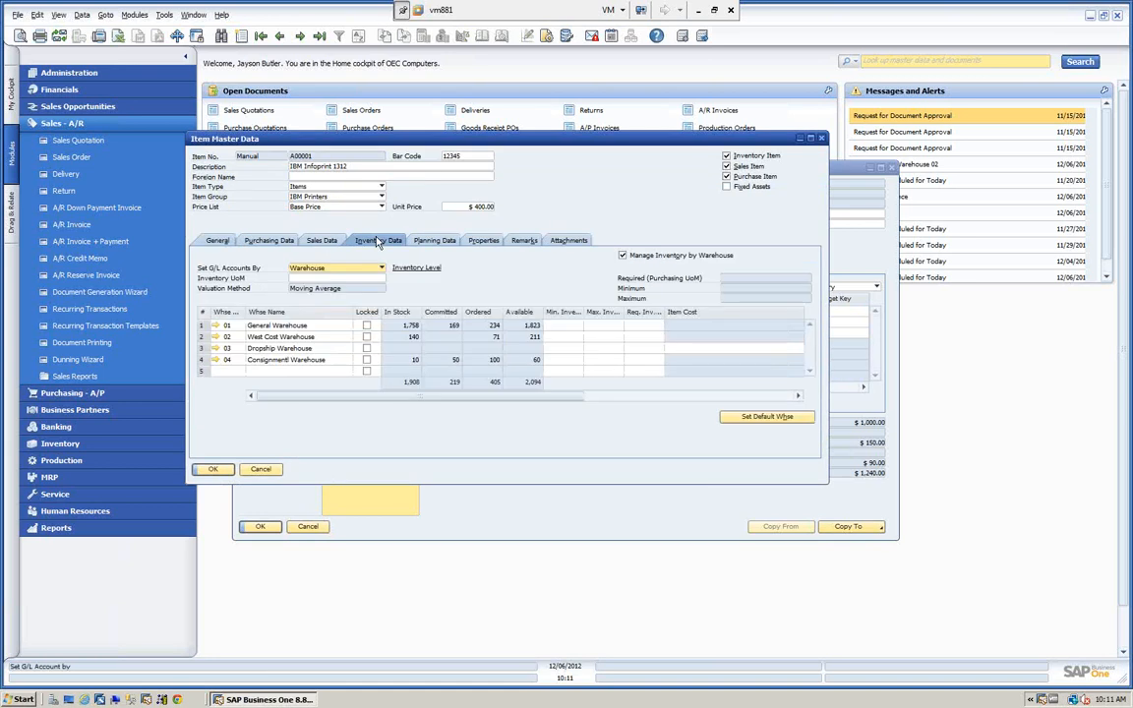
{"action": "left_click_drag", "start_coordinate": [411, 400], "coordinate": [591, 401]}
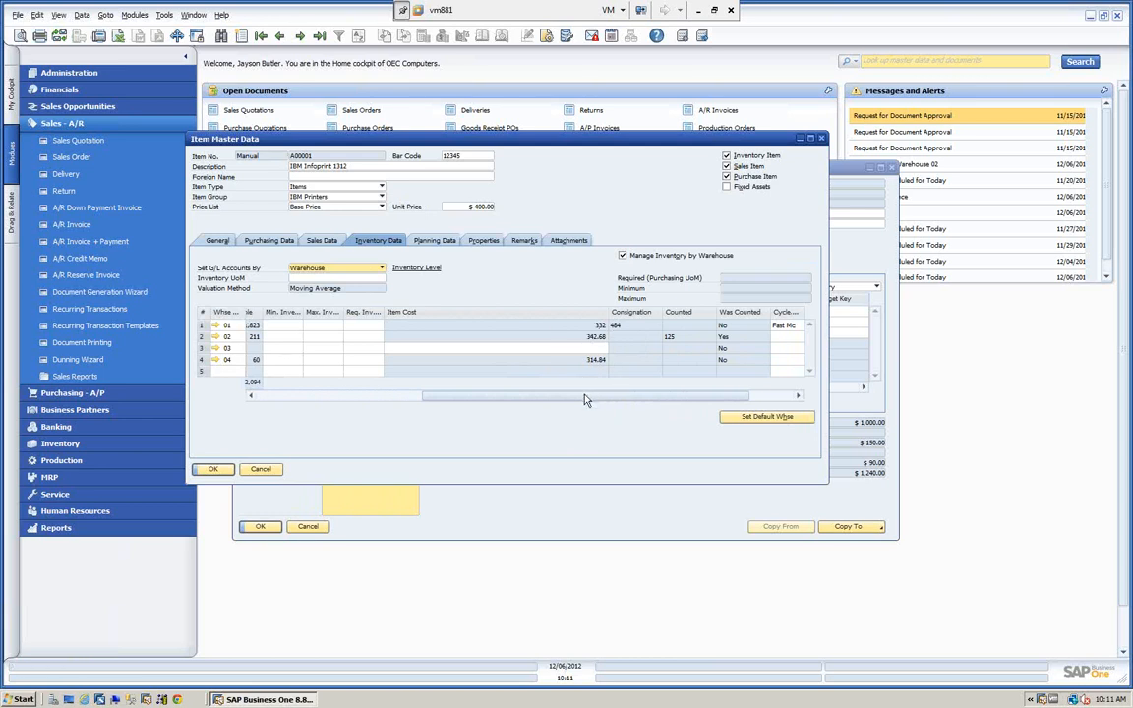
{"action": "left_click_drag", "start_coordinate": [584, 398], "coordinate": [390, 401]}
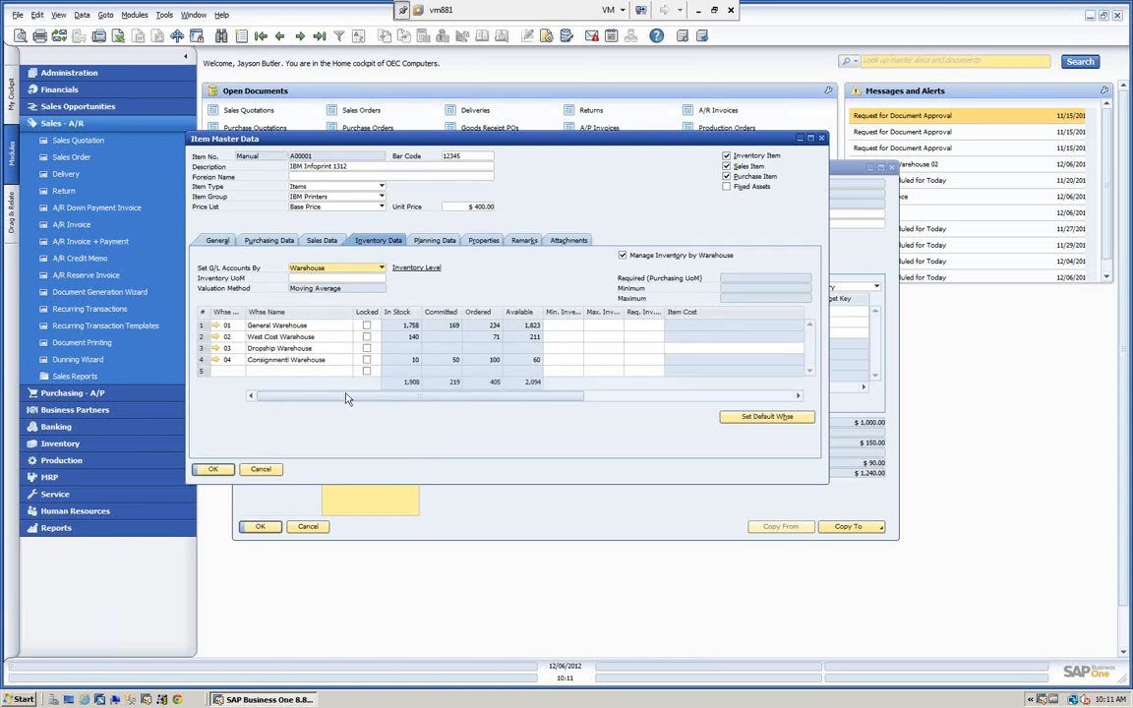
{"action": "left_click", "coordinate": [262, 470]}
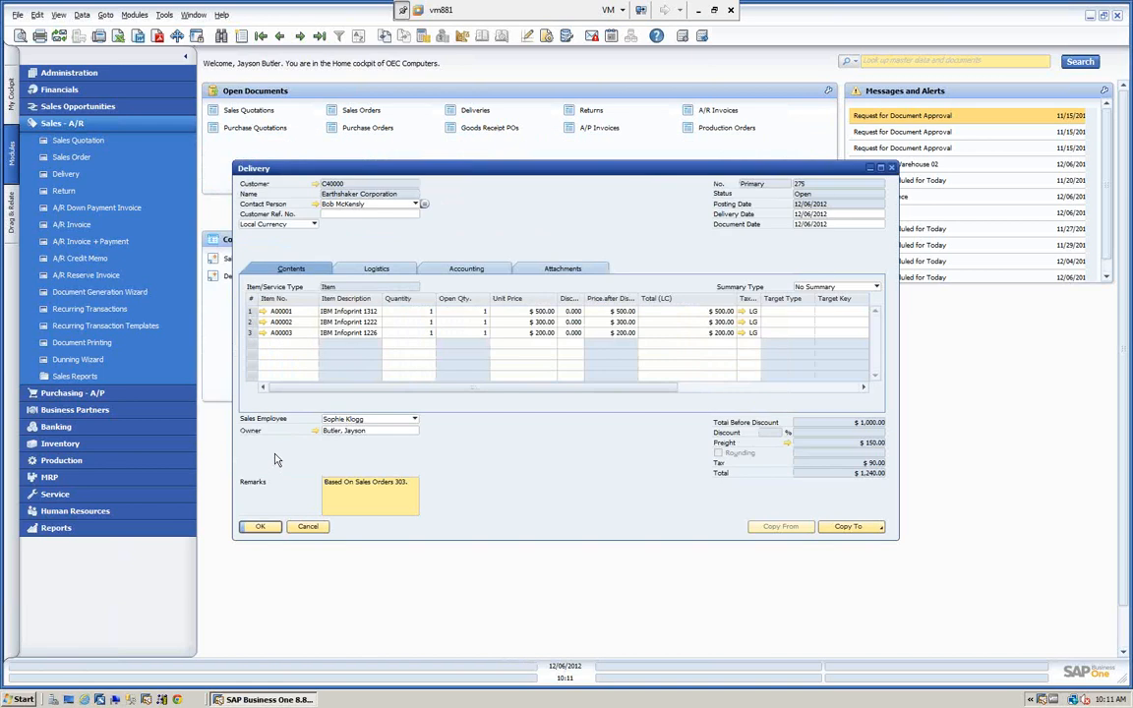
{"action": "left_click", "coordinate": [308, 527]}
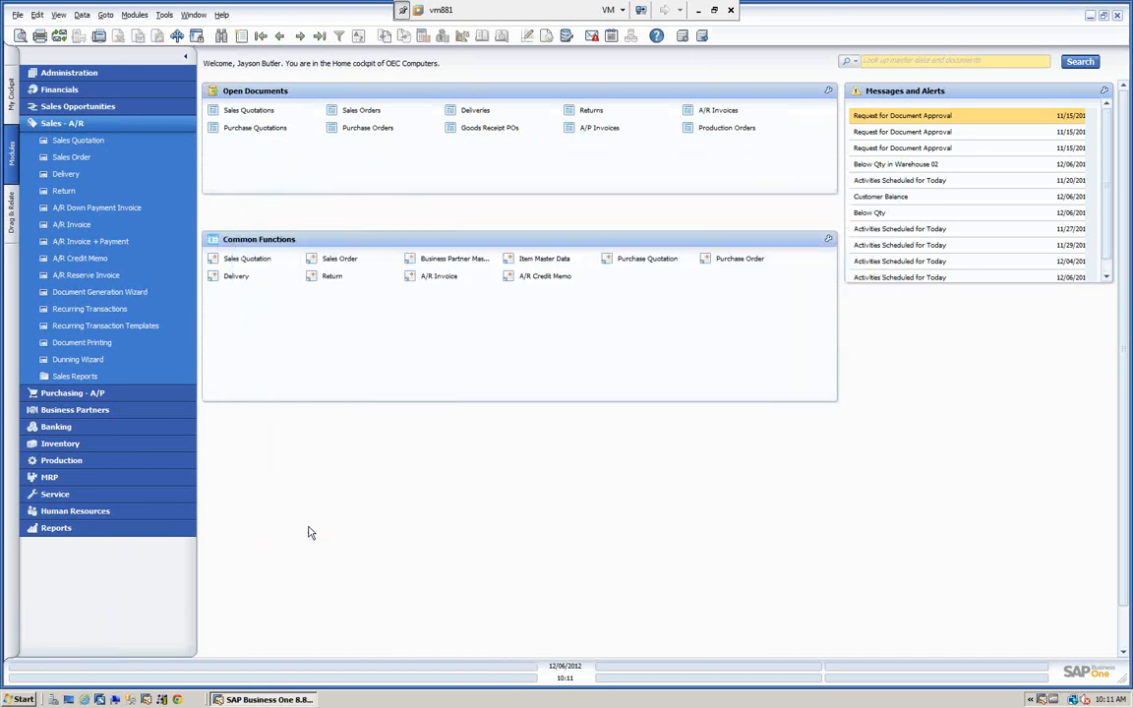
Start a new purchase order in Purchasing - A/P for the vendor Far East Imports.
{"action": "left_click", "coordinate": [101, 125]}
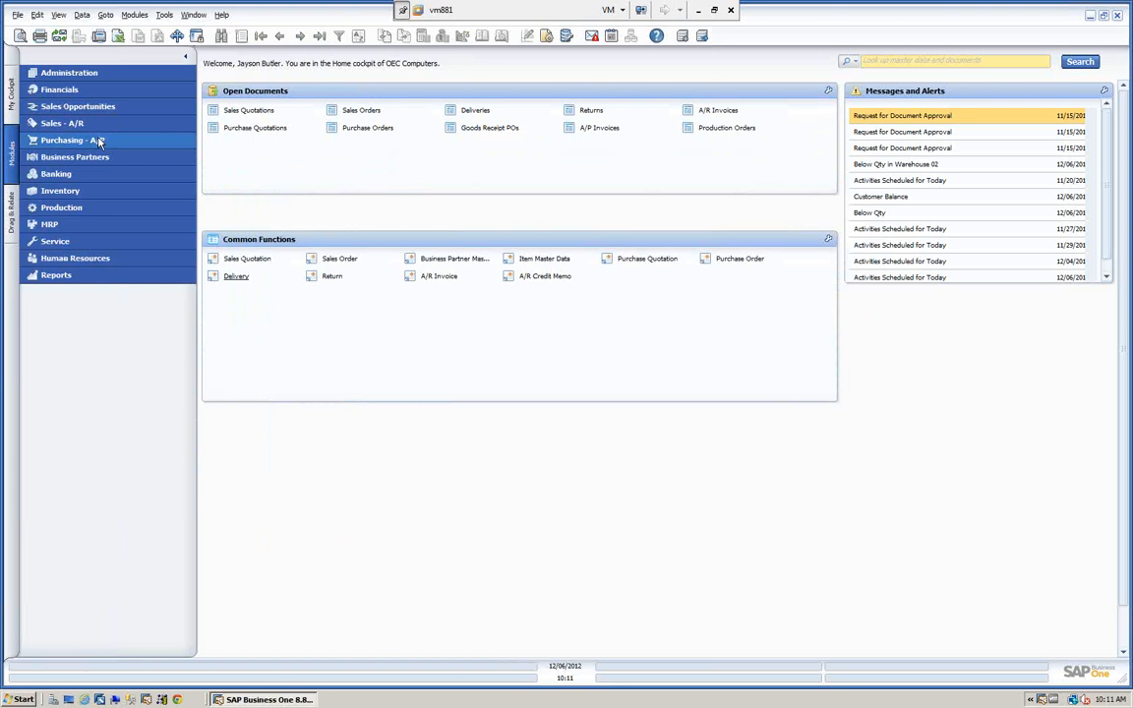
{"action": "left_click", "coordinate": [102, 143]}
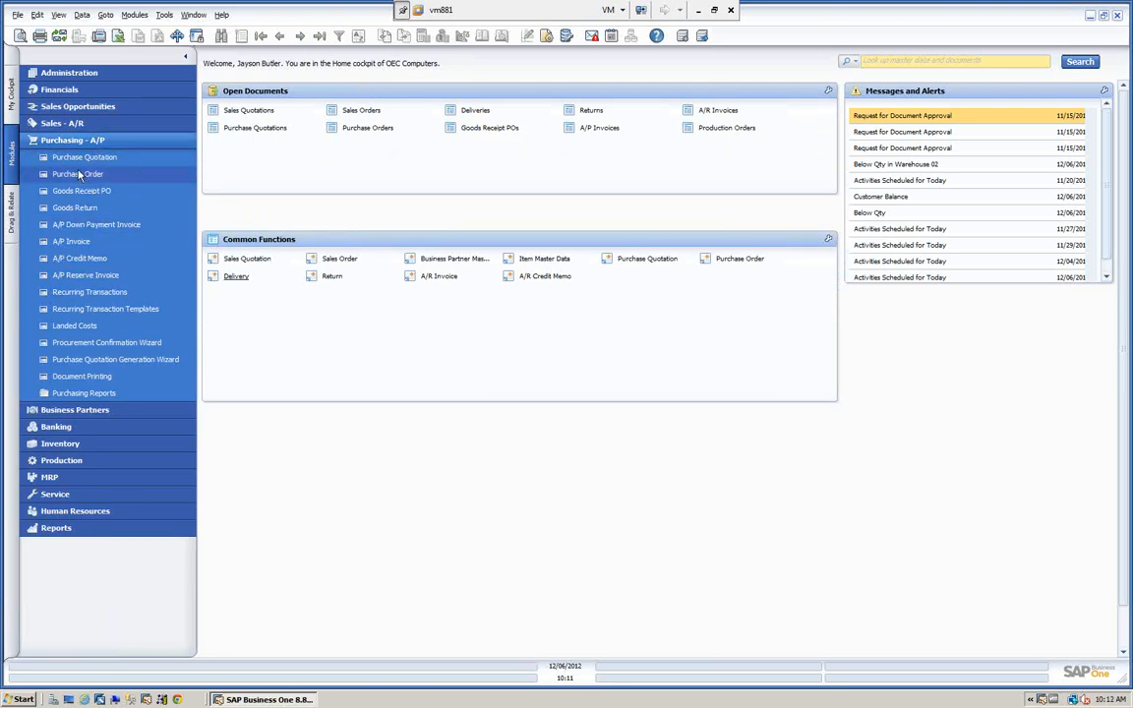
{"action": "left_click", "coordinate": [78, 174]}
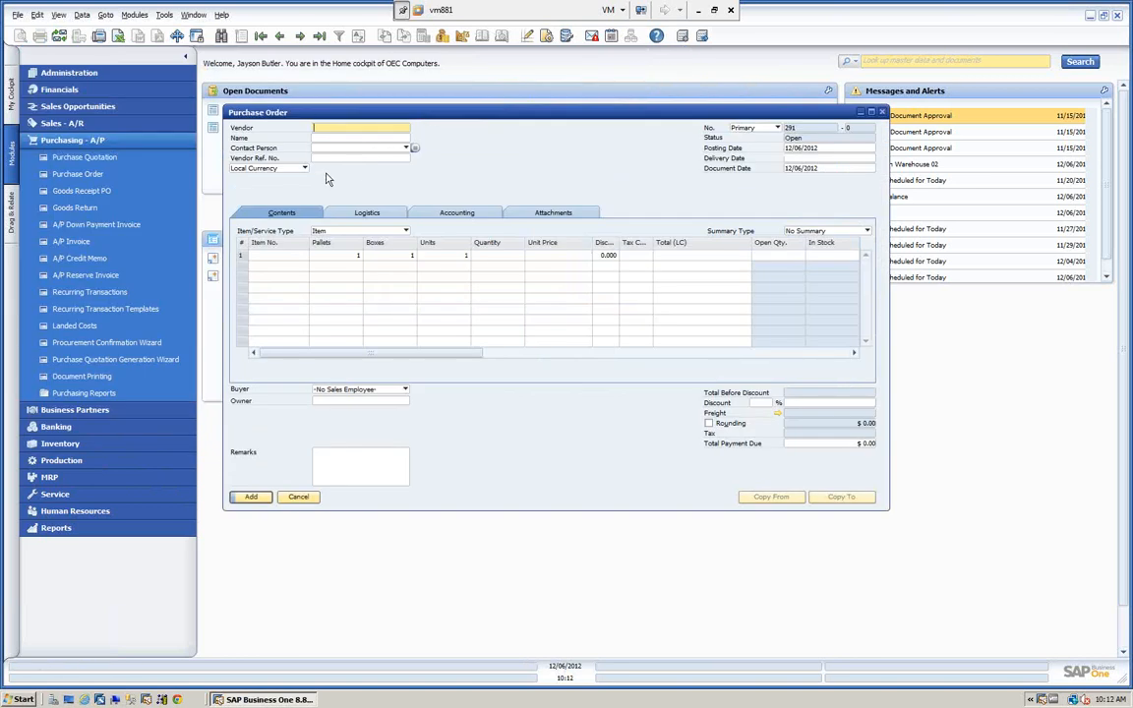
{"action": "key", "text": "Tab"}
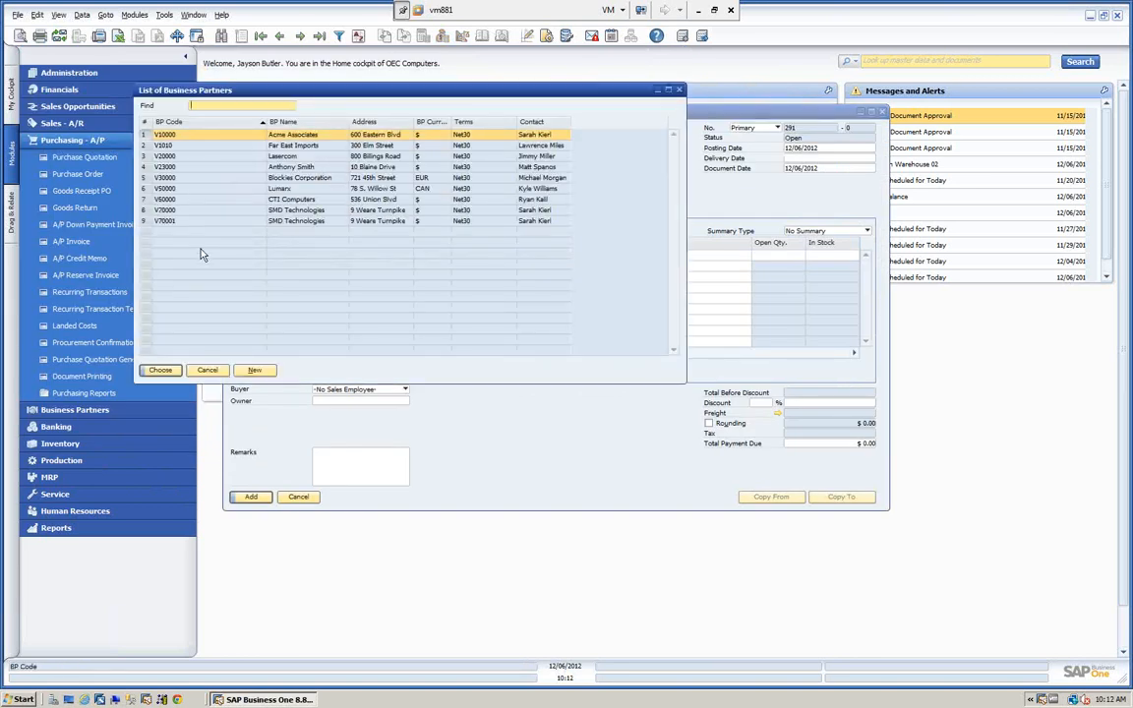
{"action": "left_click", "coordinate": [286, 147]}
{"action": "left_click", "coordinate": [160, 370]}
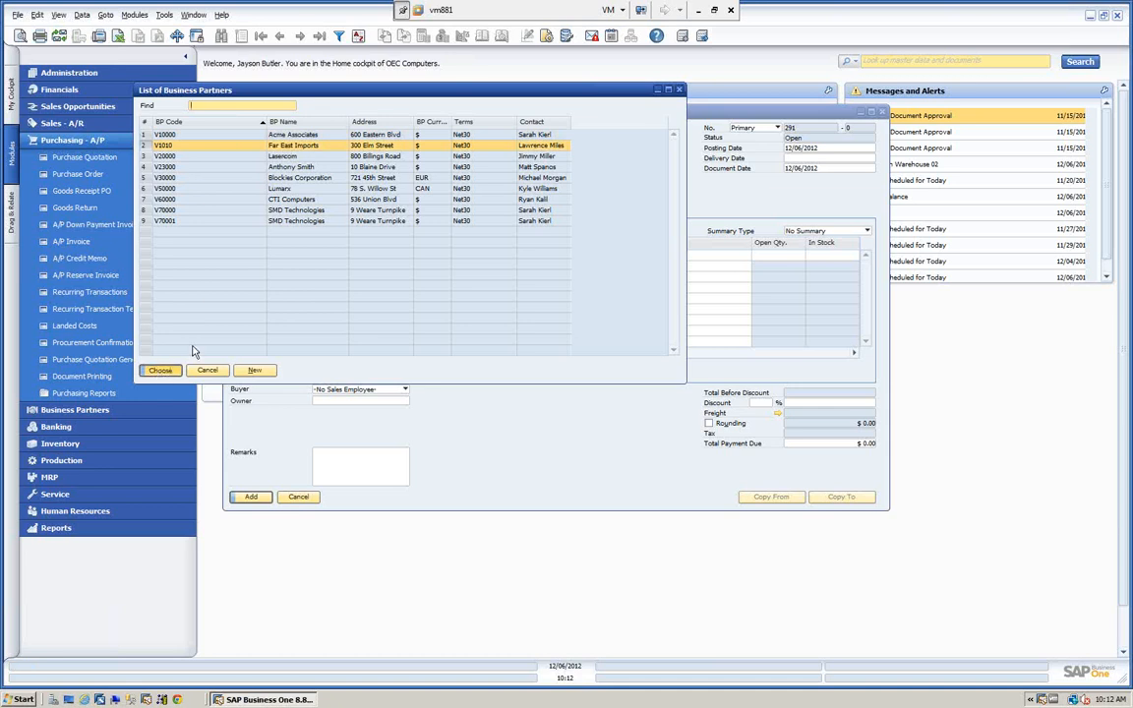
Add items A00001, A00002 and A00003 to the purchase order's rows together from the item list.
{"action": "left_click", "coordinate": [285, 255]}
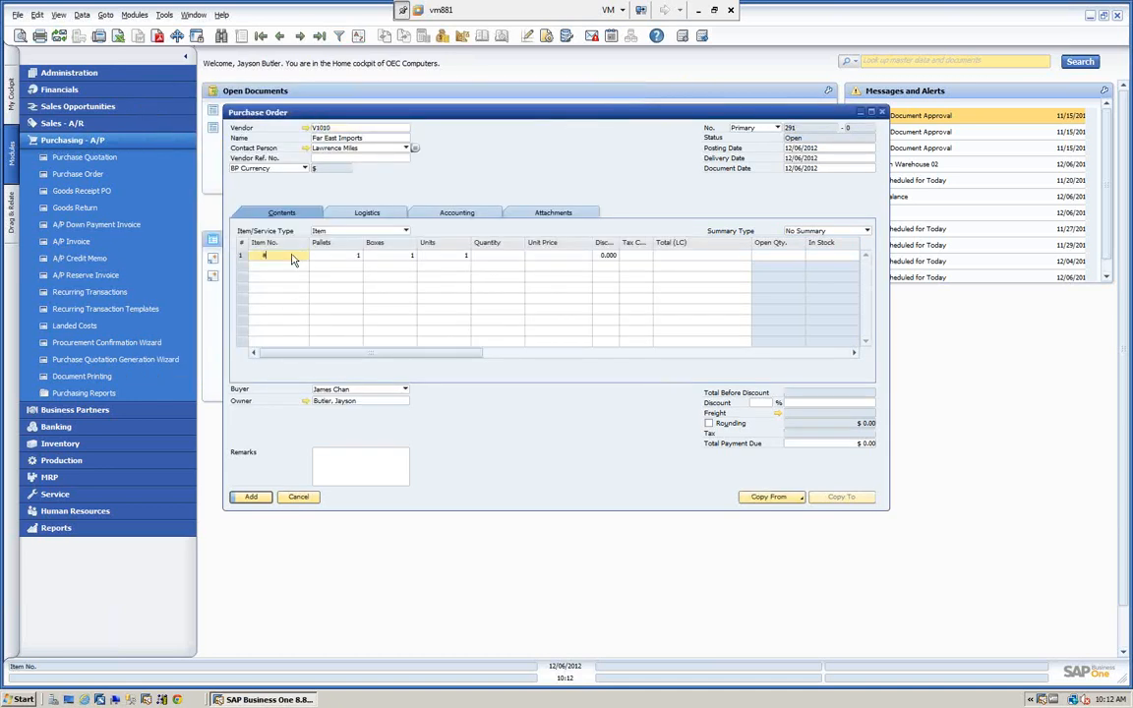
{"action": "key", "text": "Tab"}
{"action": "left_click", "coordinate": [386, 183]}
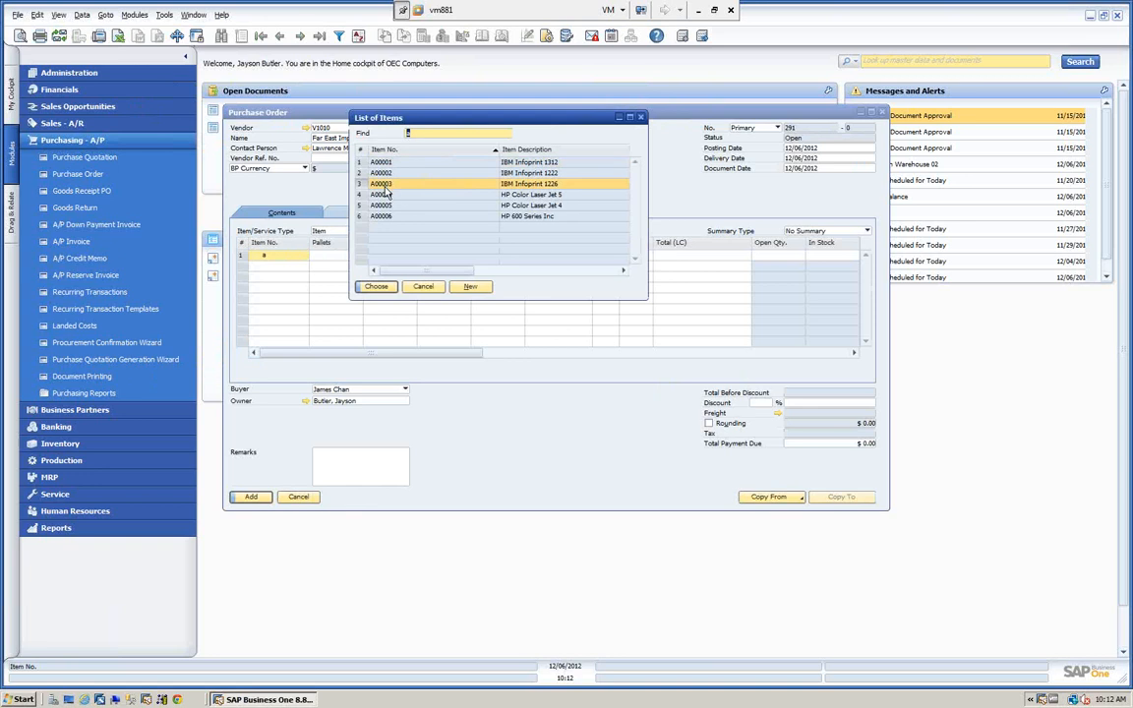
{"action": "left_click", "coordinate": [383, 164]}
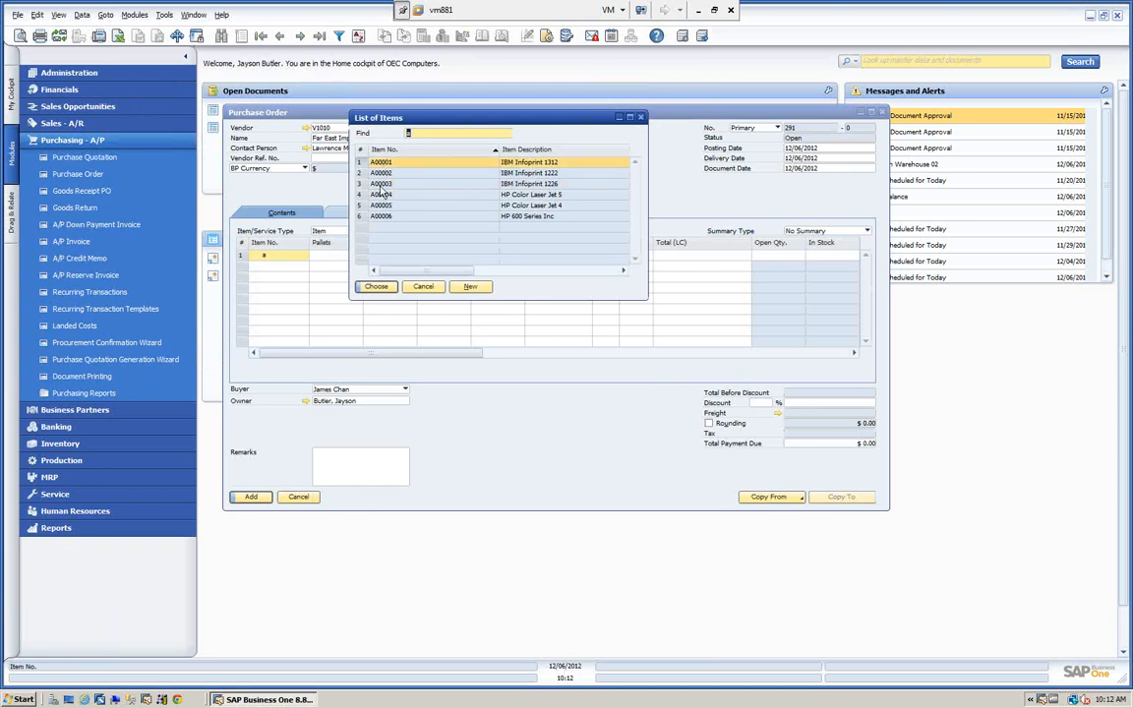
{"action": "left_click", "coordinate": [379, 184], "text": "shift"}
{"action": "left_click", "coordinate": [376, 286]}
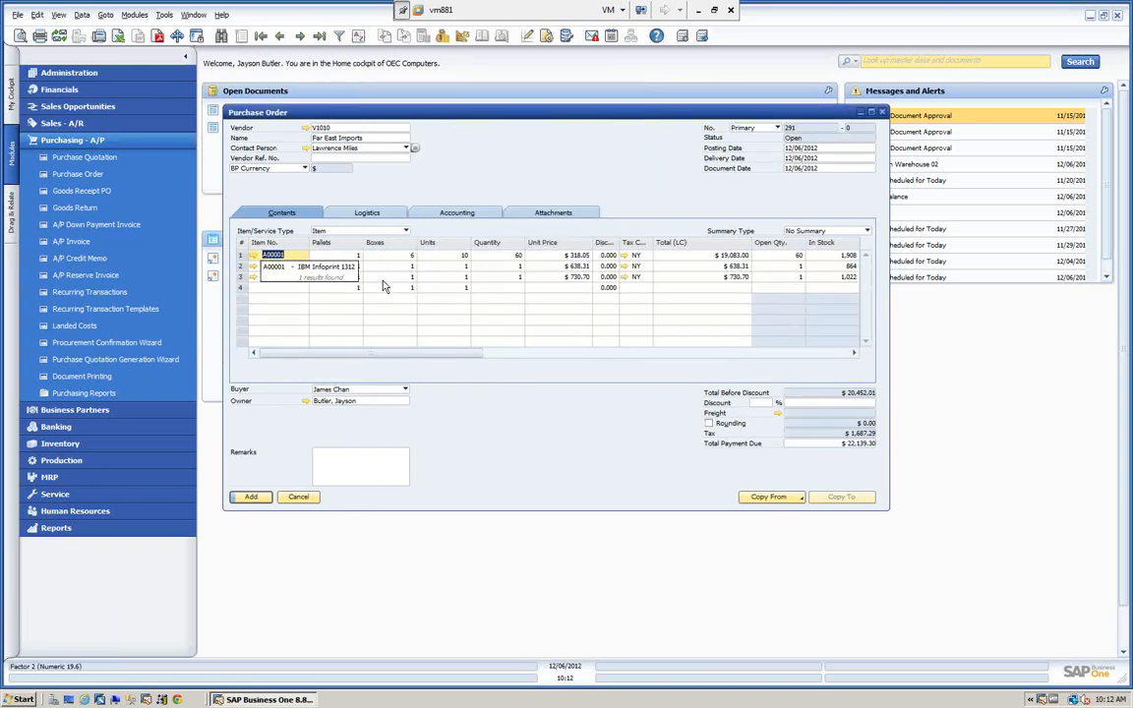
Set the quantity to 100 on all three purchase order lines.
{"action": "left_click", "coordinate": [509, 256]}
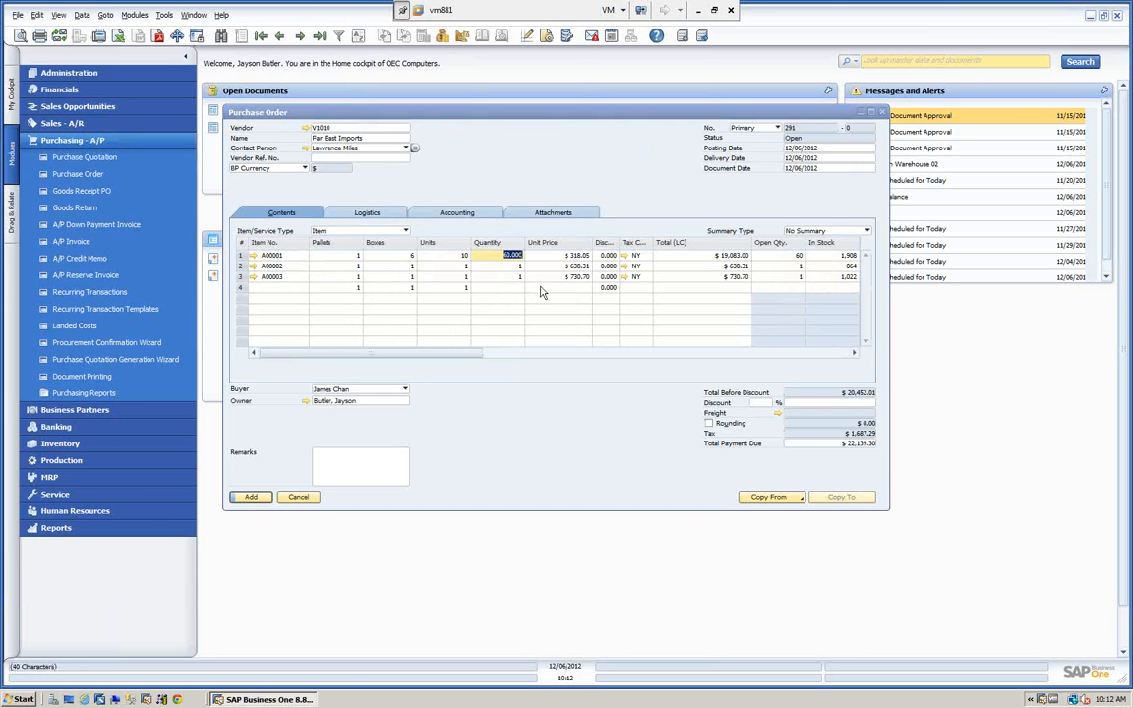
{"action": "type", "text": "100"}
{"action": "key", "text": "Down"}
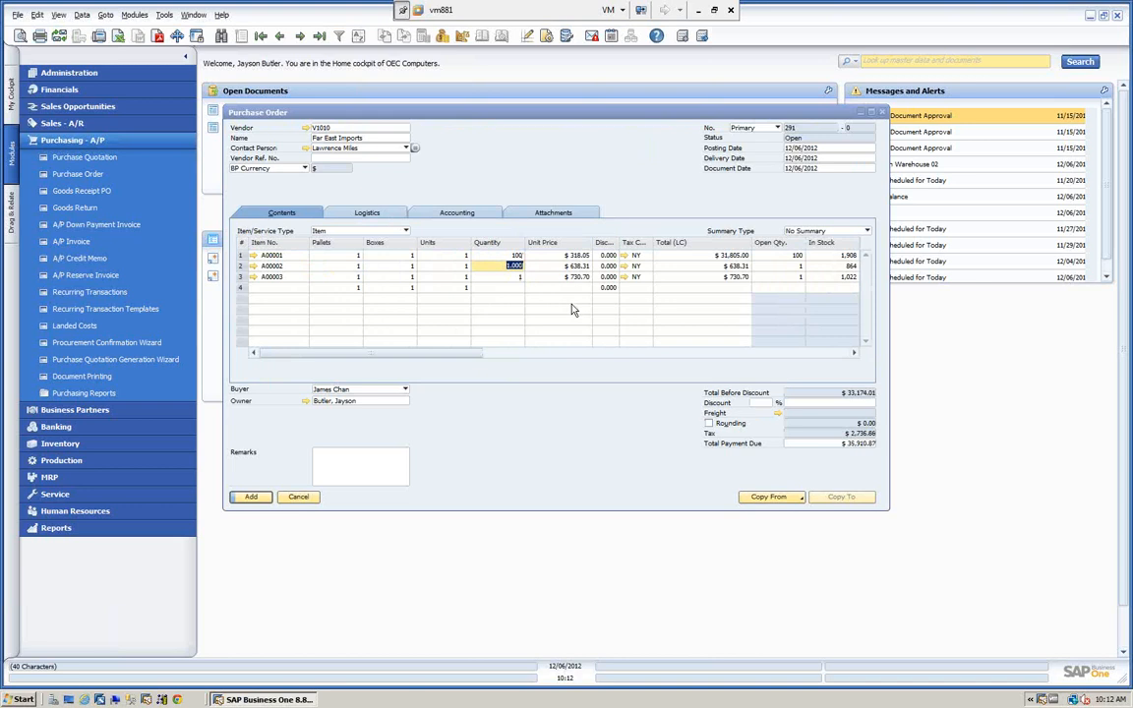
{"action": "type", "text": "100"}
{"action": "key", "text": "Down"}
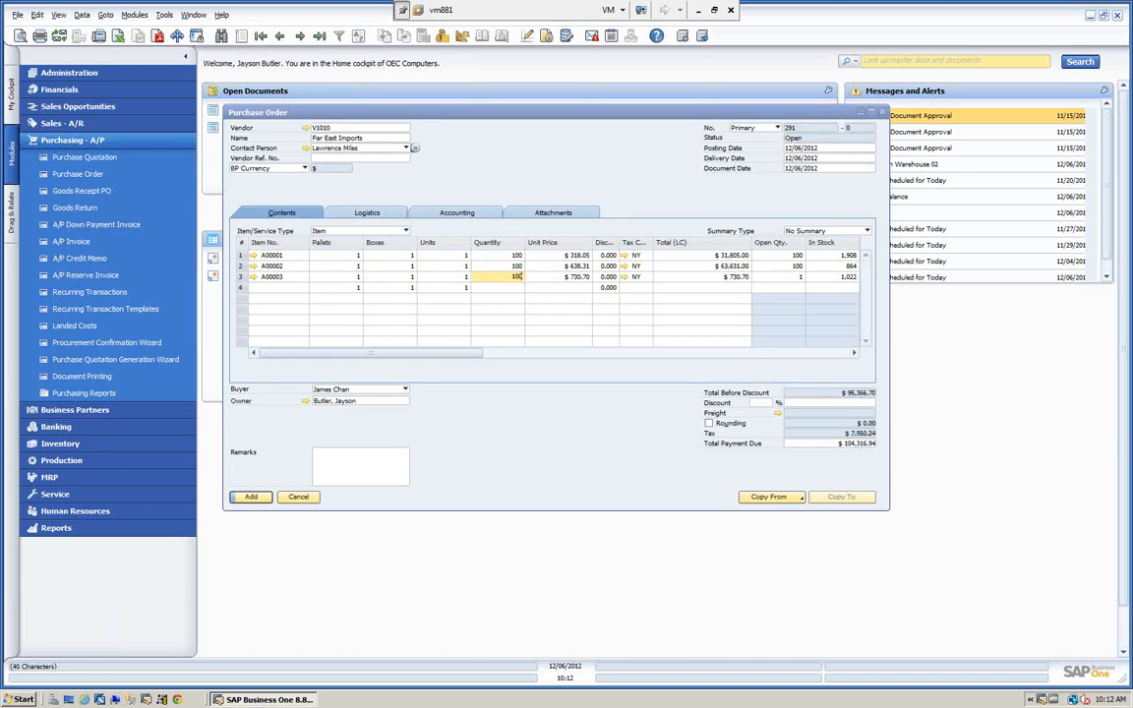
{"action": "left_click", "coordinate": [555, 255]}
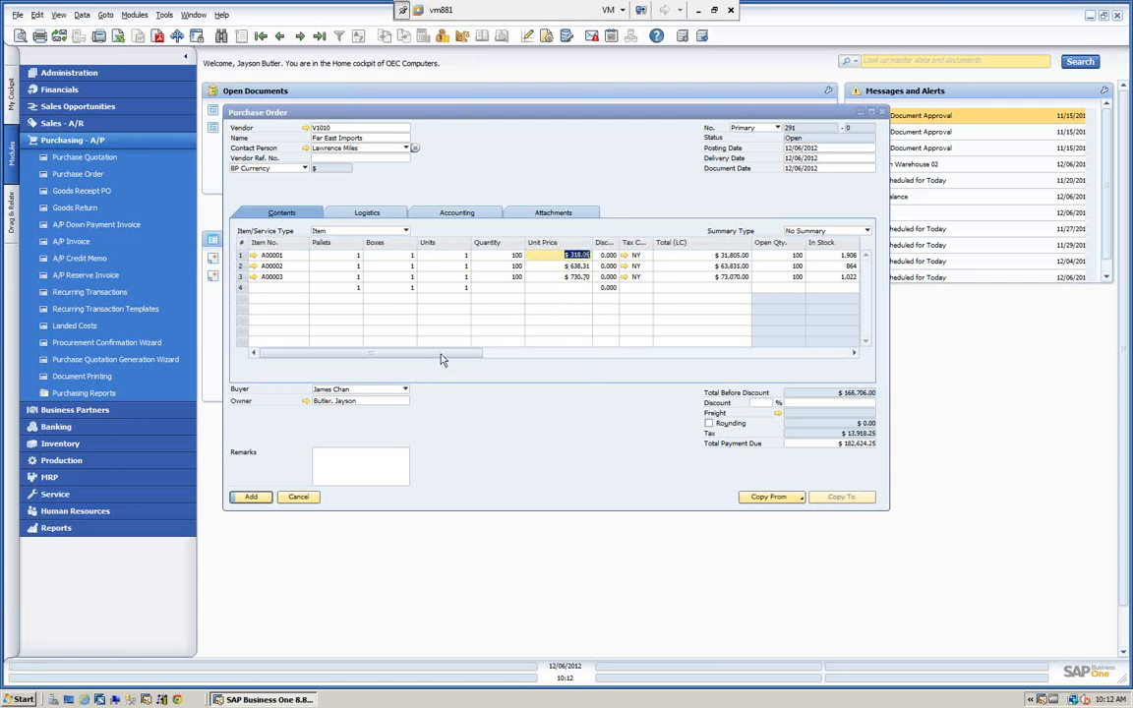
Make the Distribute Freight and Distrib. Amount (LC) columns visible in the purchase order's row table through its form settings.
{"action": "left_click_drag", "start_coordinate": [440, 357], "coordinate": [583, 360]}
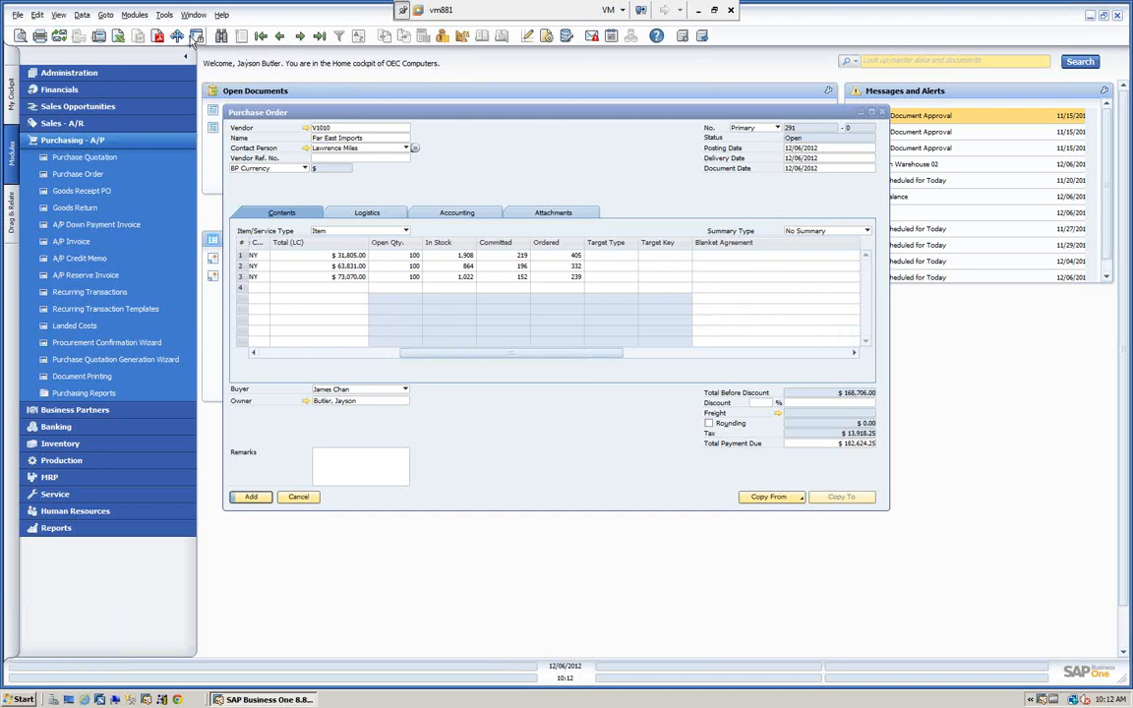
{"action": "left_click", "coordinate": [547, 37]}
{"action": "left_click", "coordinate": [132, 90]}
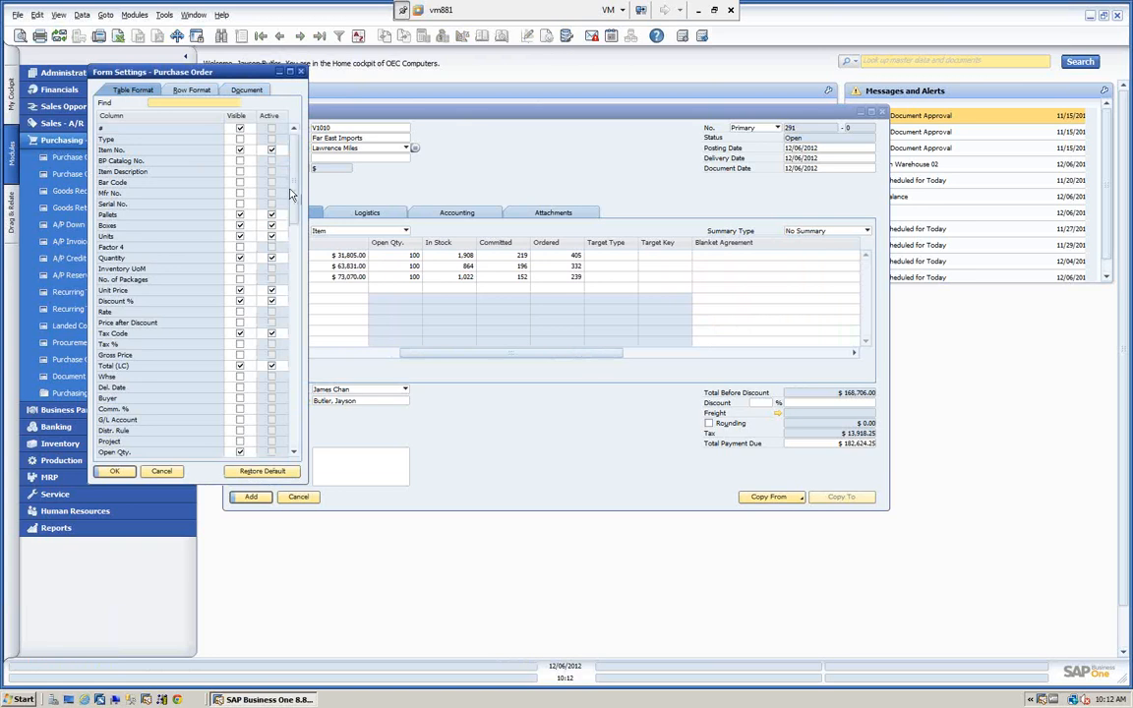
{"action": "scroll", "coordinate": [285, 201], "scroll_direction": "down", "scroll_amount": 3}
{"action": "scroll", "coordinate": [288, 209], "scroll_direction": "down", "scroll_amount": 5}
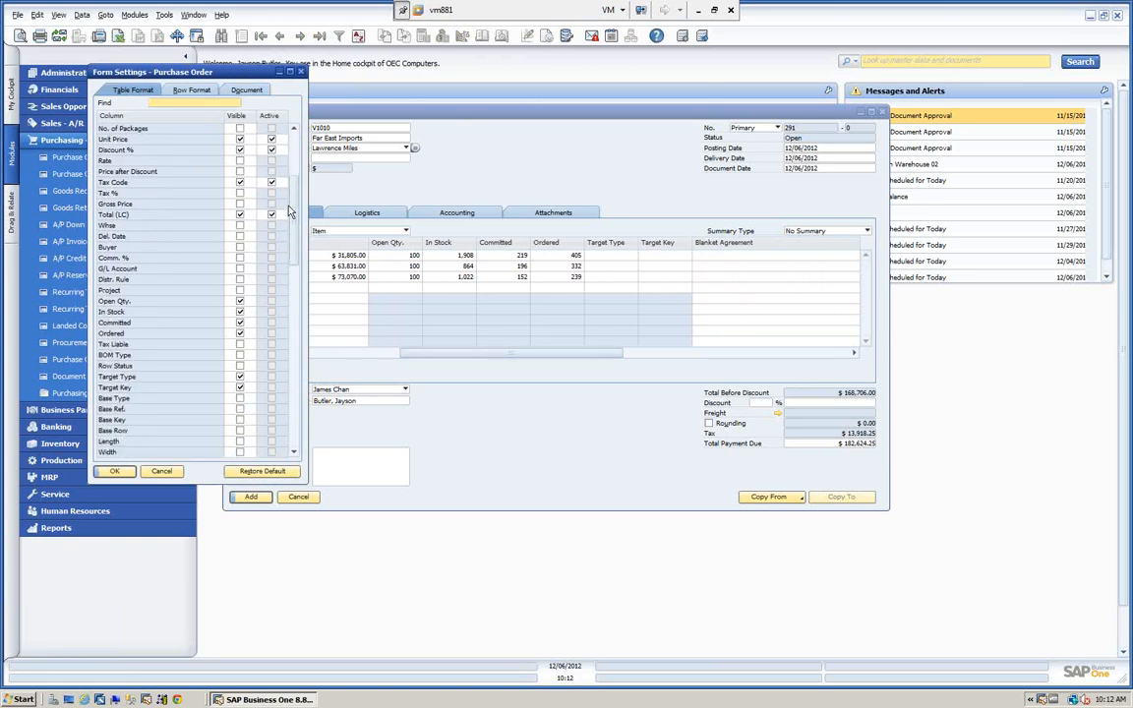
{"action": "scroll", "coordinate": [265, 257], "scroll_direction": "down", "scroll_amount": 3}
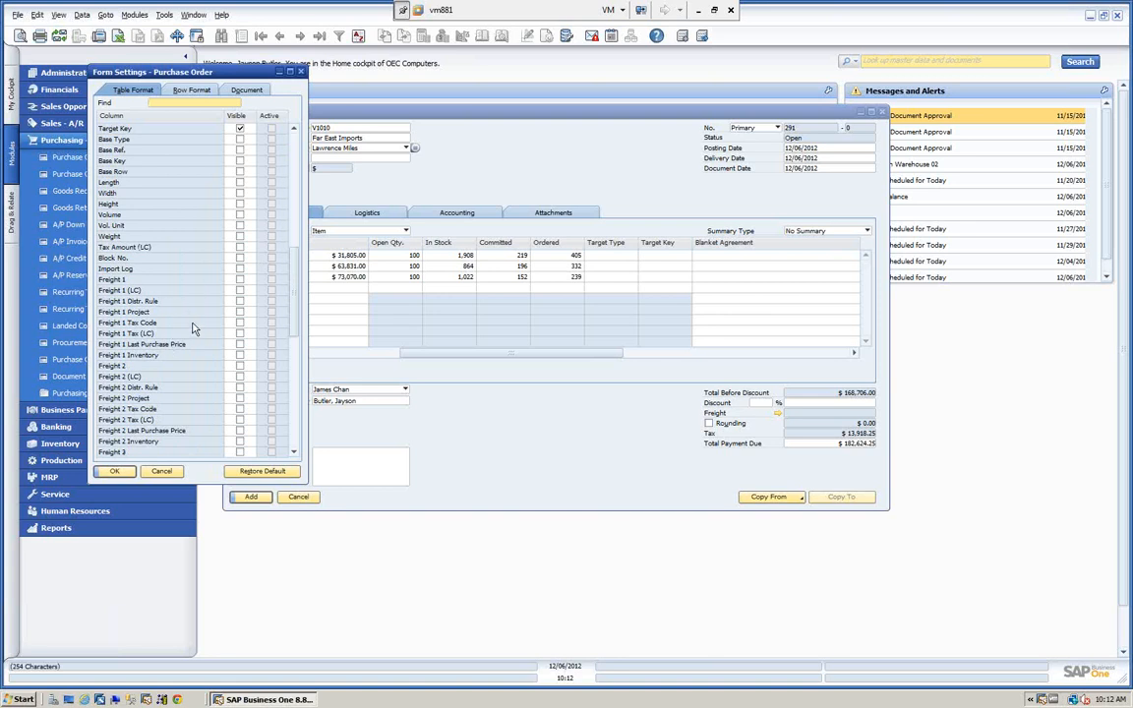
{"action": "scroll", "coordinate": [200, 363], "scroll_direction": "down", "scroll_amount": 5}
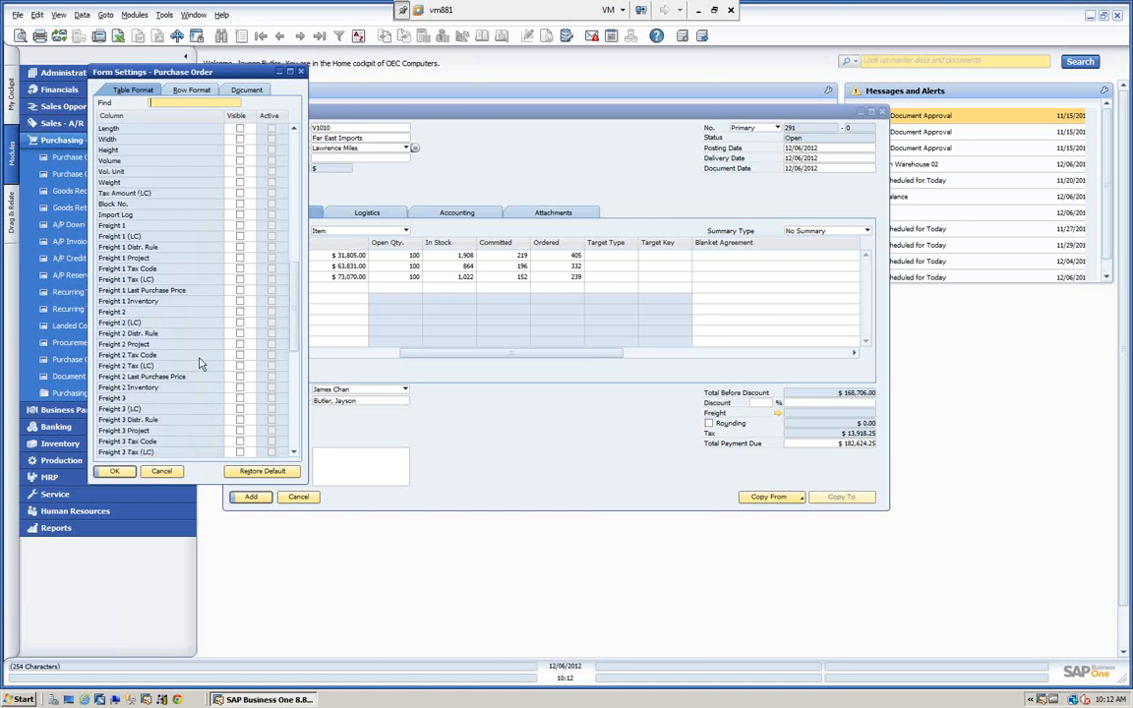
{"action": "scroll", "coordinate": [199, 364], "scroll_direction": "down", "scroll_amount": 6}
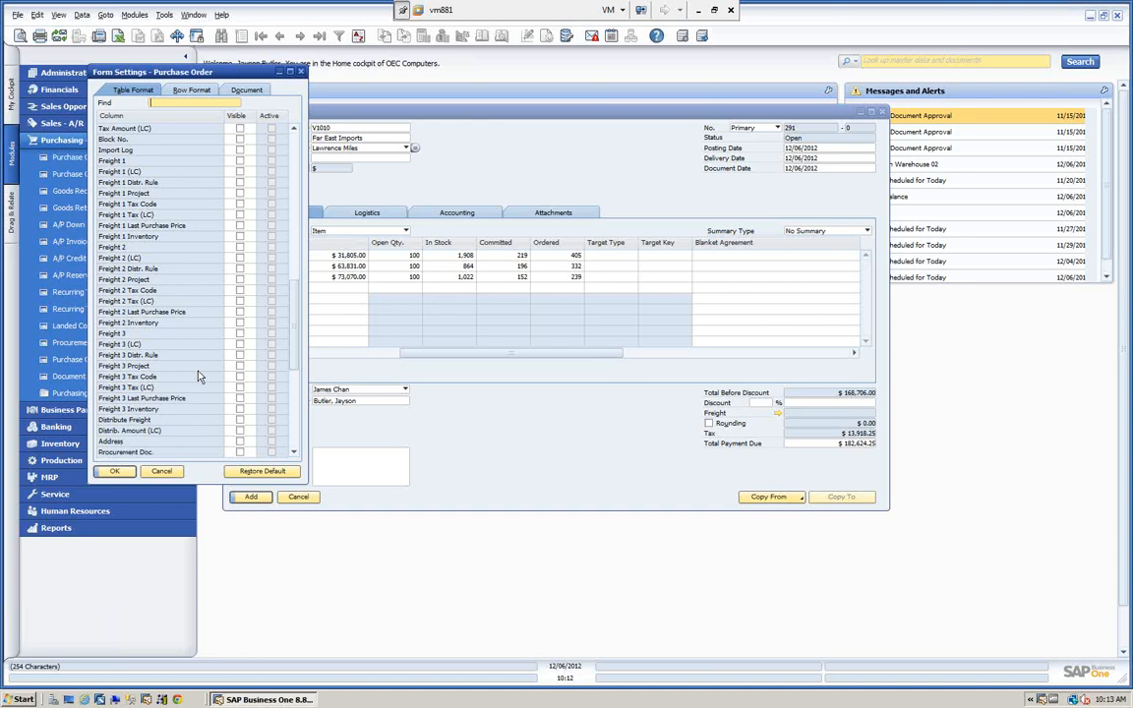
{"action": "scroll", "coordinate": [197, 375], "scroll_direction": "down", "scroll_amount": 1}
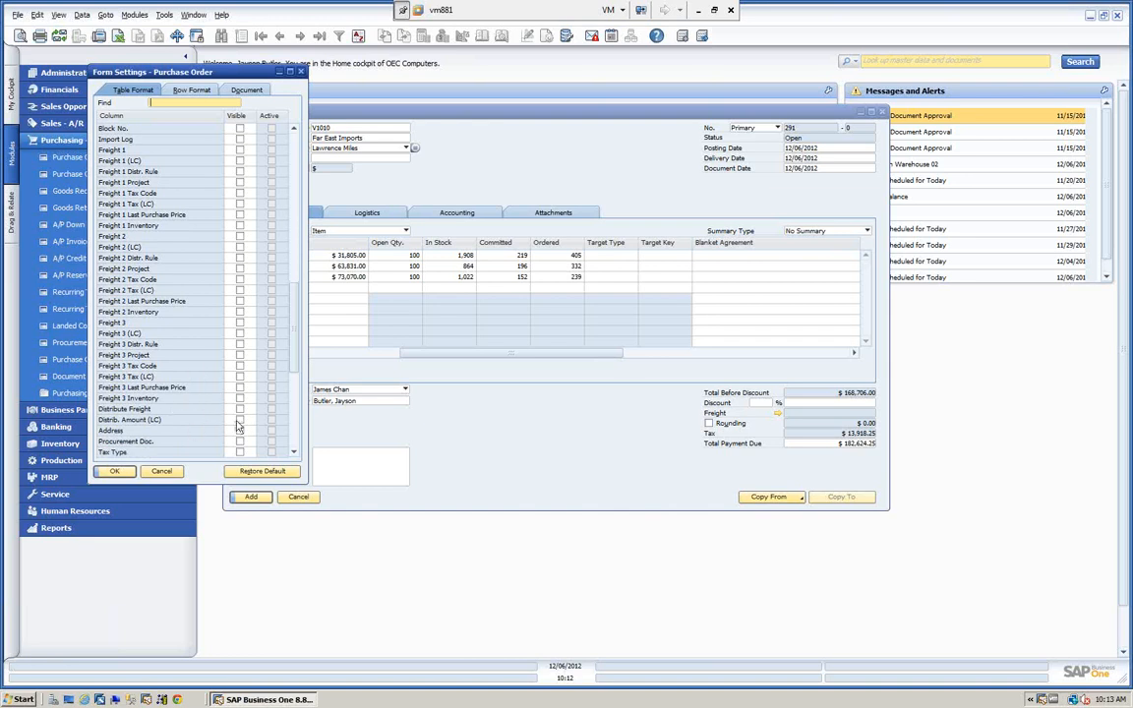
{"action": "left_click", "coordinate": [239, 421]}
{"action": "left_click", "coordinate": [238, 409]}
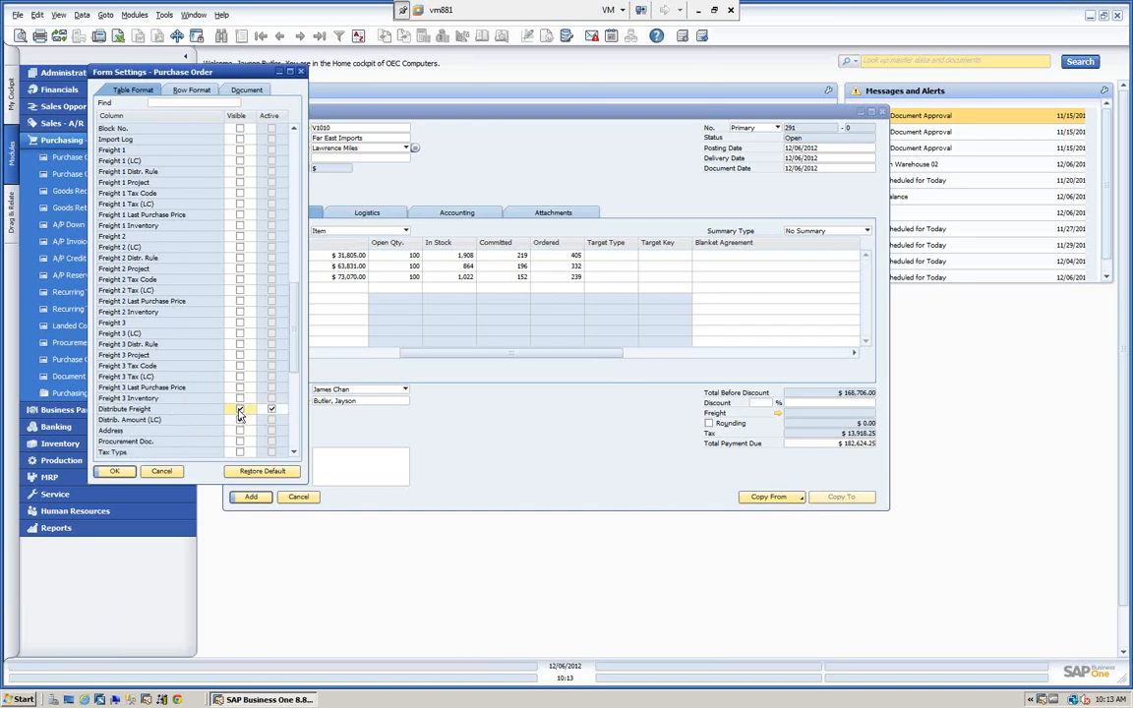
{"action": "left_click", "coordinate": [114, 472]}
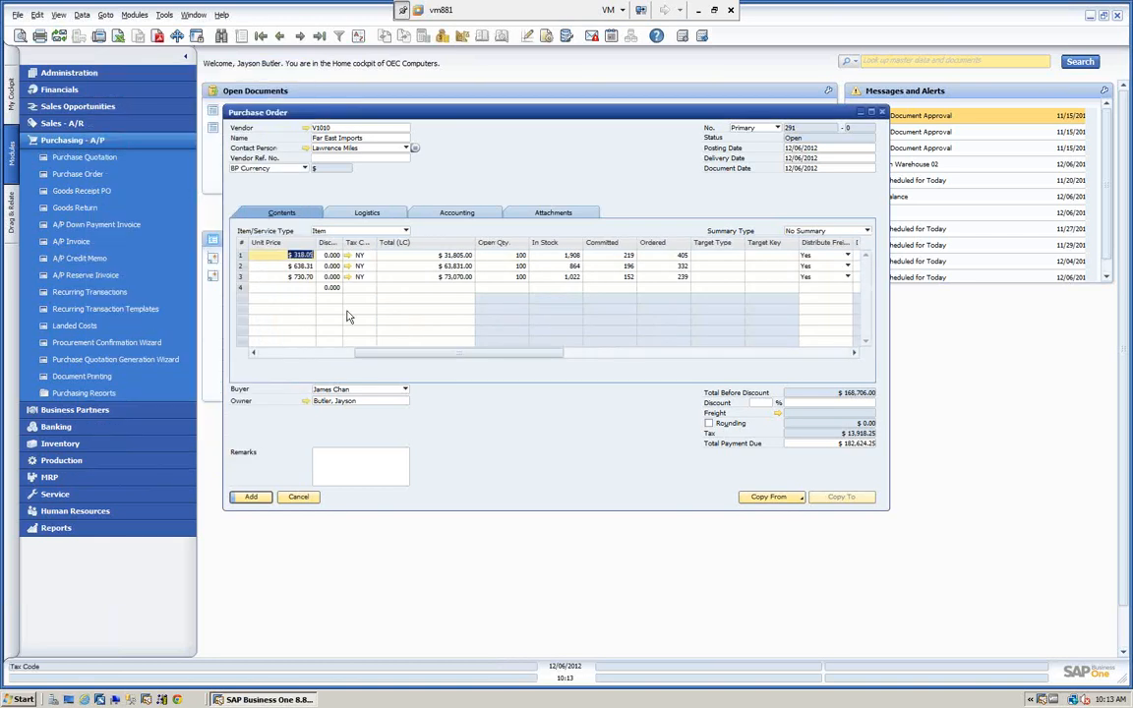
Display zero-amount freight charges, enter 1000 for Freight and 500 for Insurance, and add the purchase order.
{"action": "left_click_drag", "start_coordinate": [389, 358], "coordinate": [421, 354]}
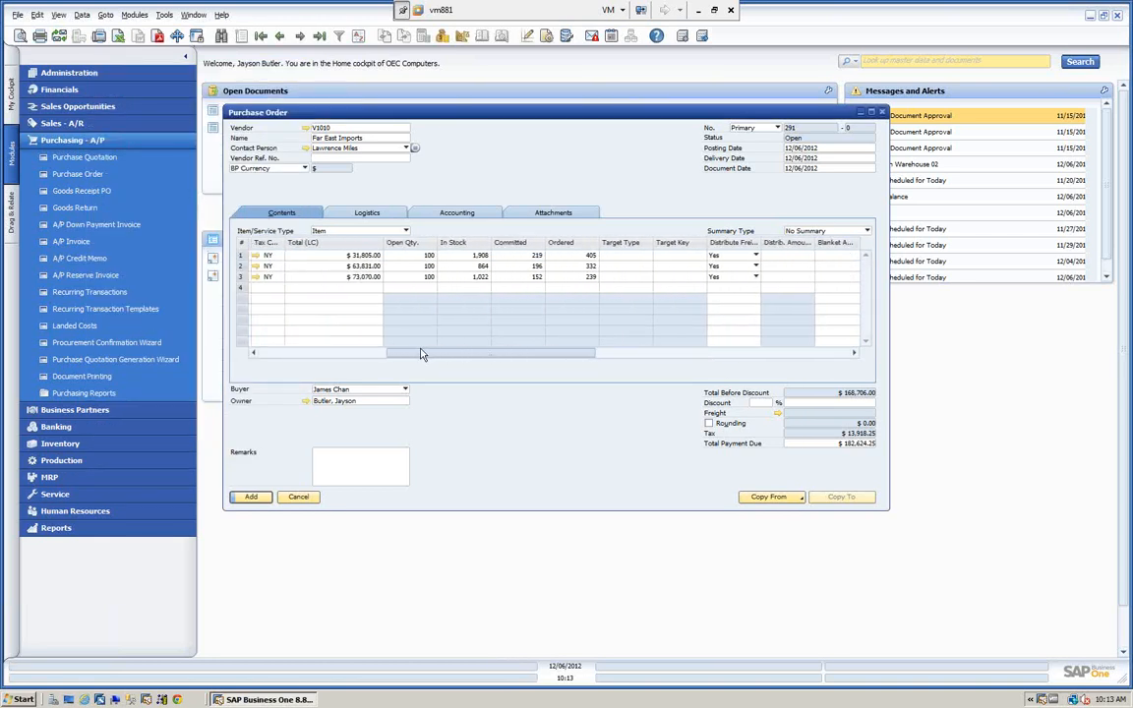
{"action": "left_click", "coordinate": [778, 414]}
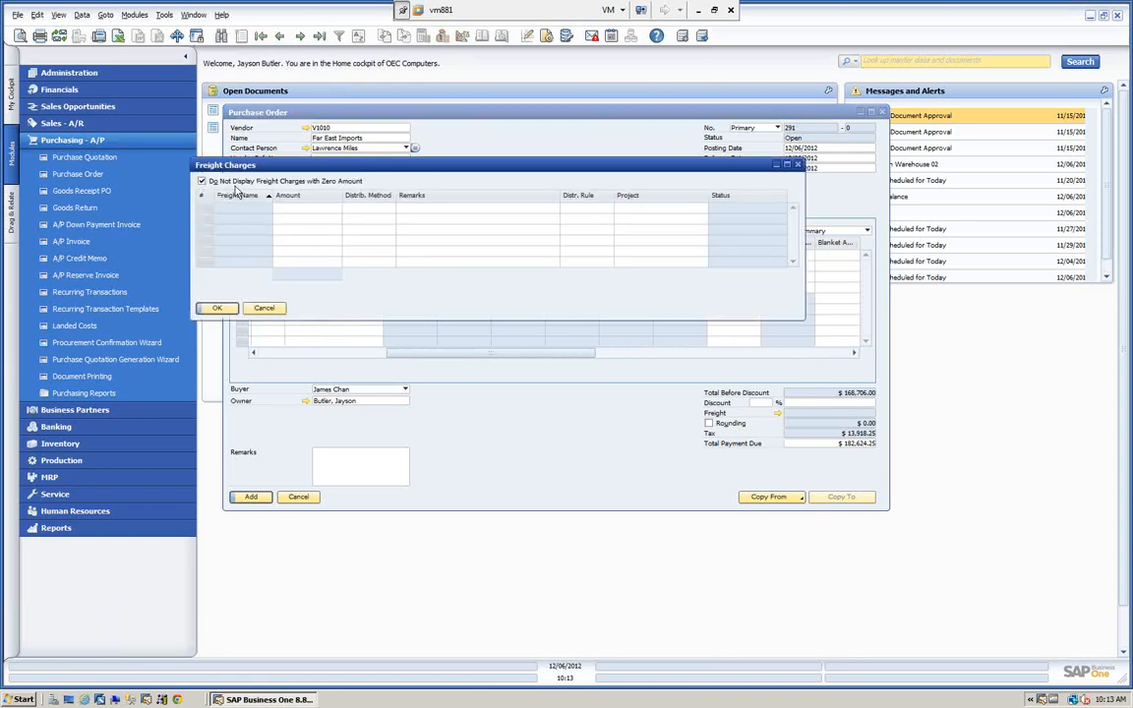
{"action": "left_click", "coordinate": [201, 181]}
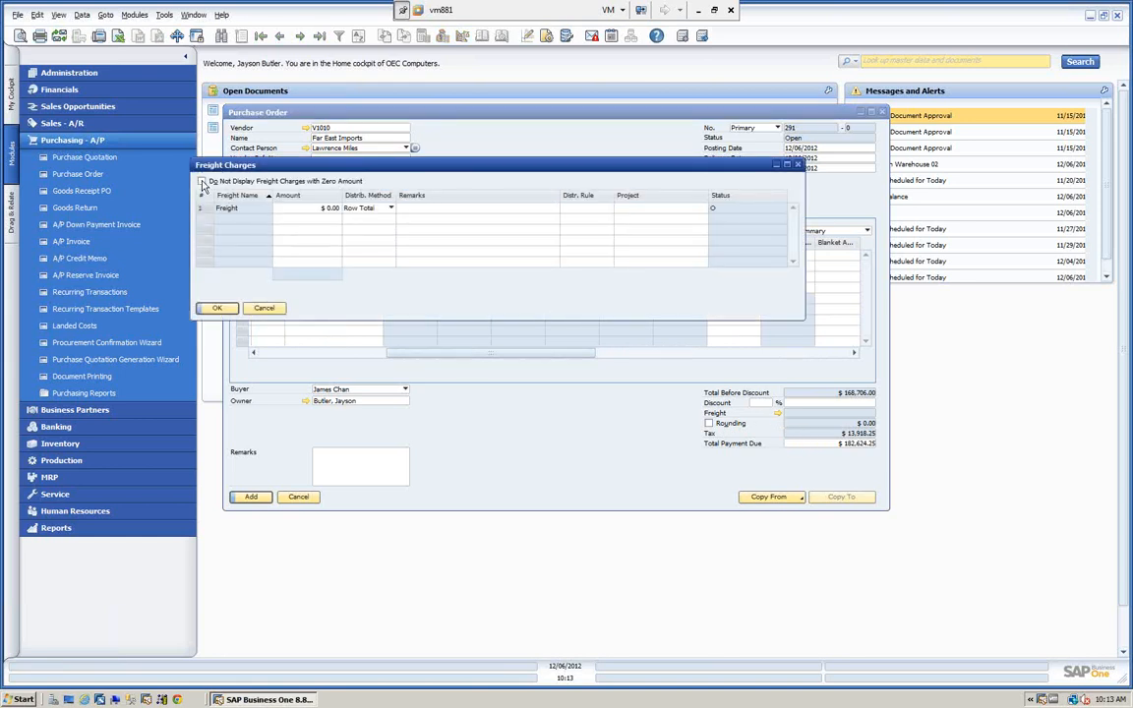
{"action": "left_click", "coordinate": [295, 208]}
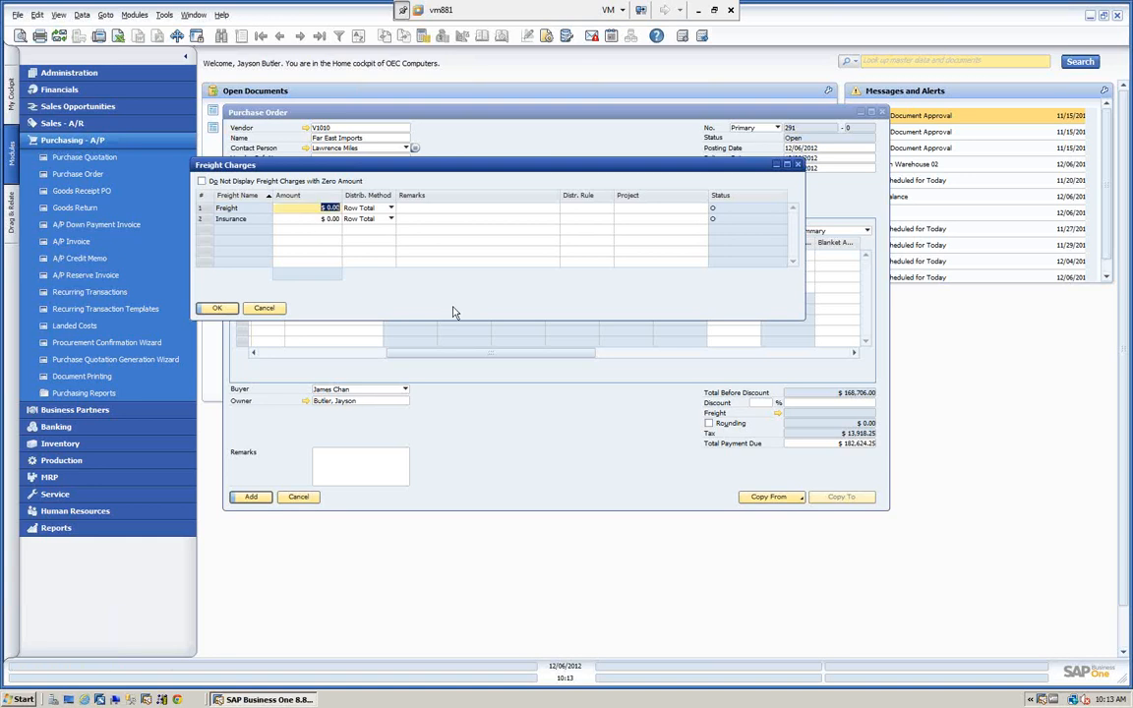
{"action": "type", "text": "1000"}
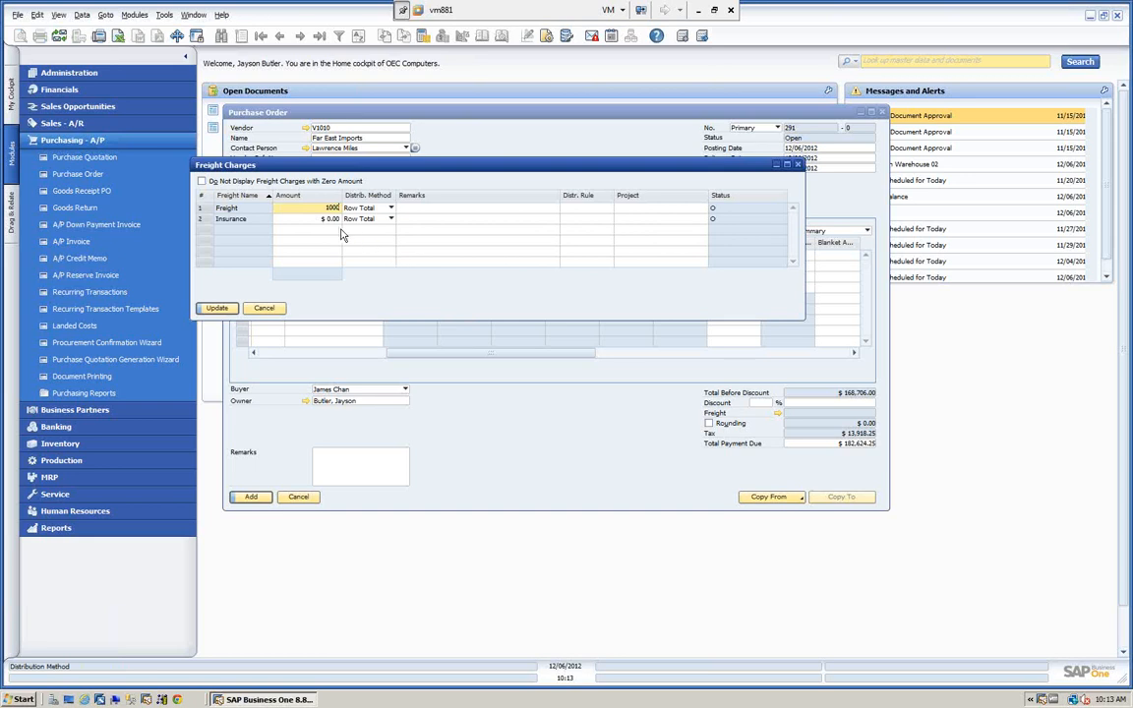
{"action": "key", "text": "Tab"}
{"action": "type", "text": "50"}
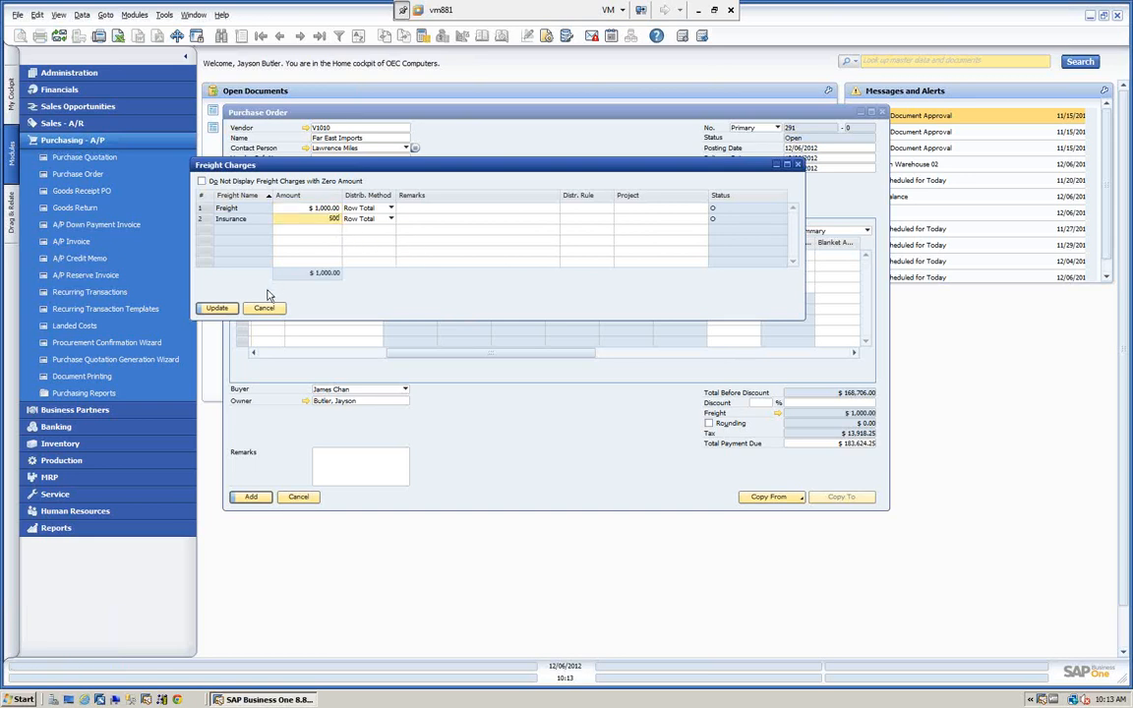
{"action": "key", "text": "Tab"}
{"action": "left_click", "coordinate": [214, 309]}
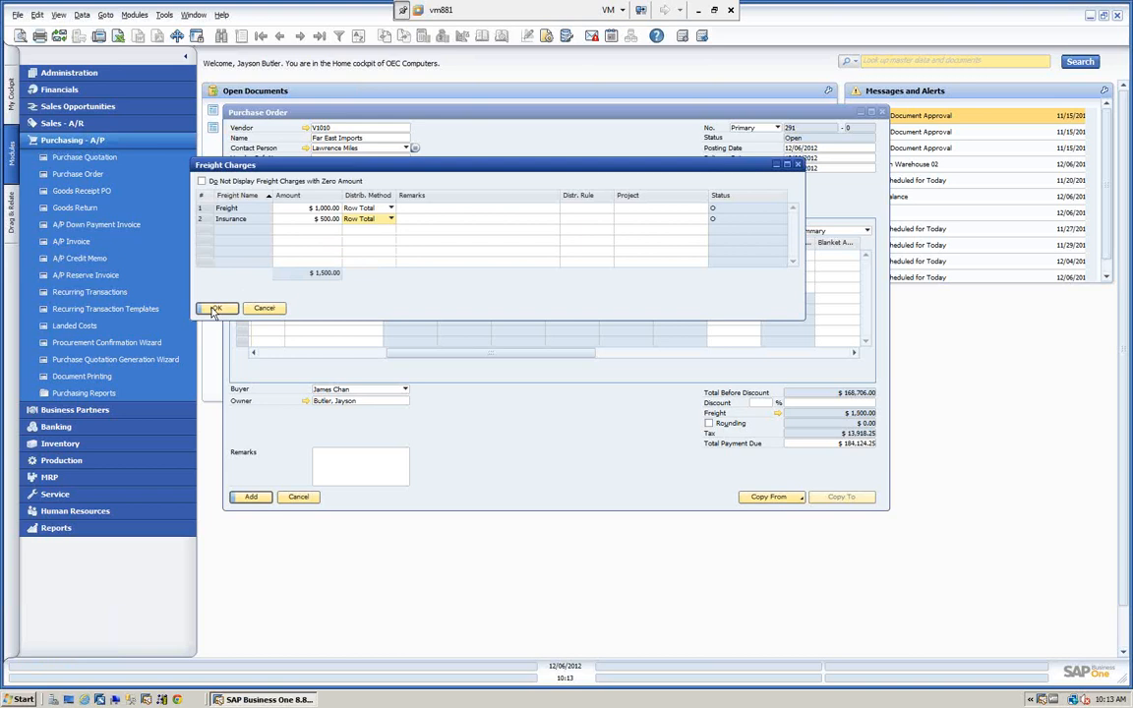
{"action": "left_click", "coordinate": [215, 311]}
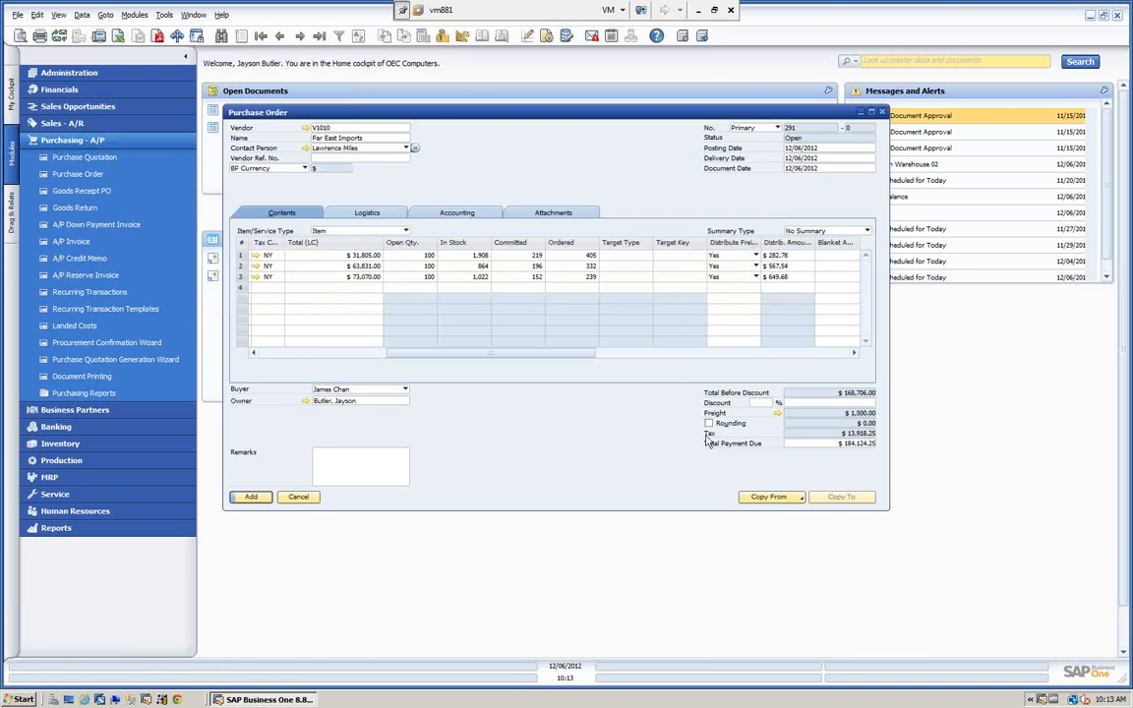
{"action": "left_click", "coordinate": [252, 500]}
Reopen the most recent purchase order, review the freight distributed to its rows, and copy it to an A/P invoice.
{"action": "left_click", "coordinate": [319, 37]}
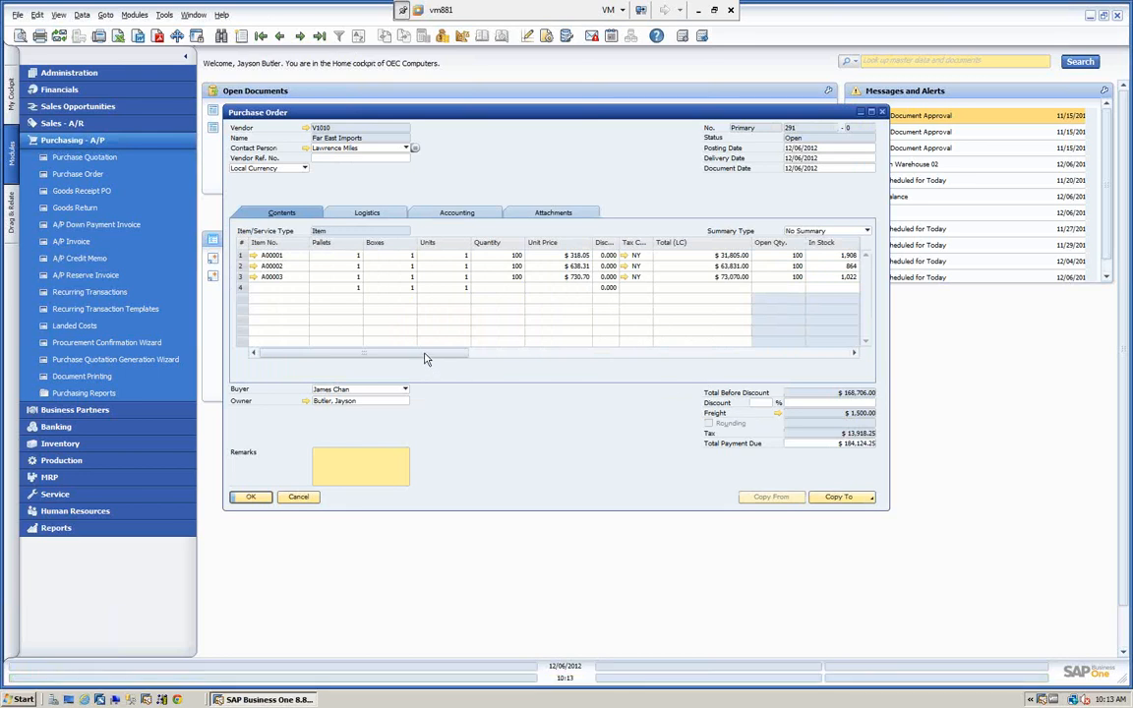
{"action": "left_click_drag", "start_coordinate": [424, 353], "coordinate": [547, 352]}
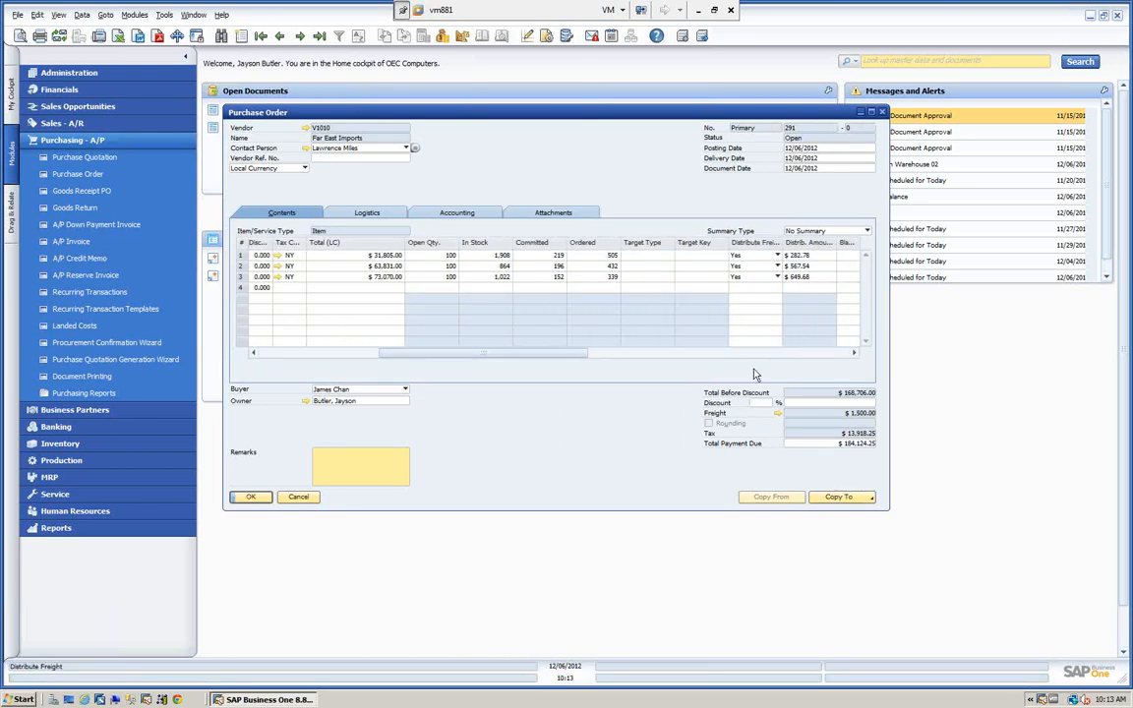
{"action": "left_click", "coordinate": [851, 500]}
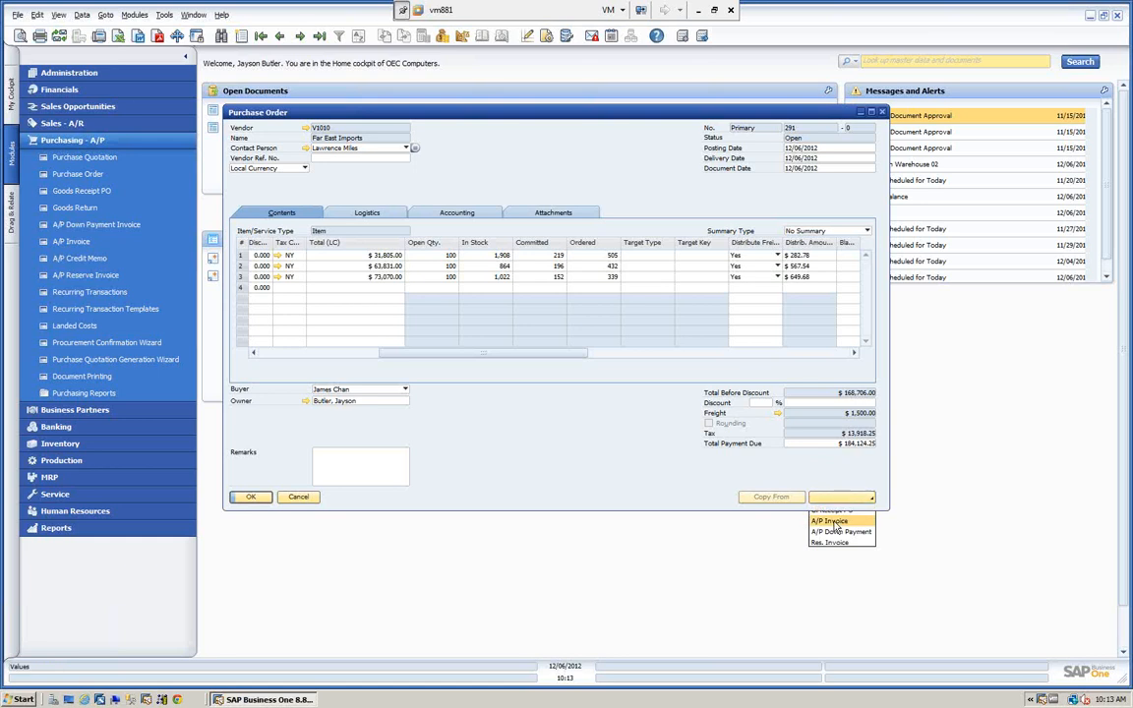
{"action": "left_click", "coordinate": [831, 521]}
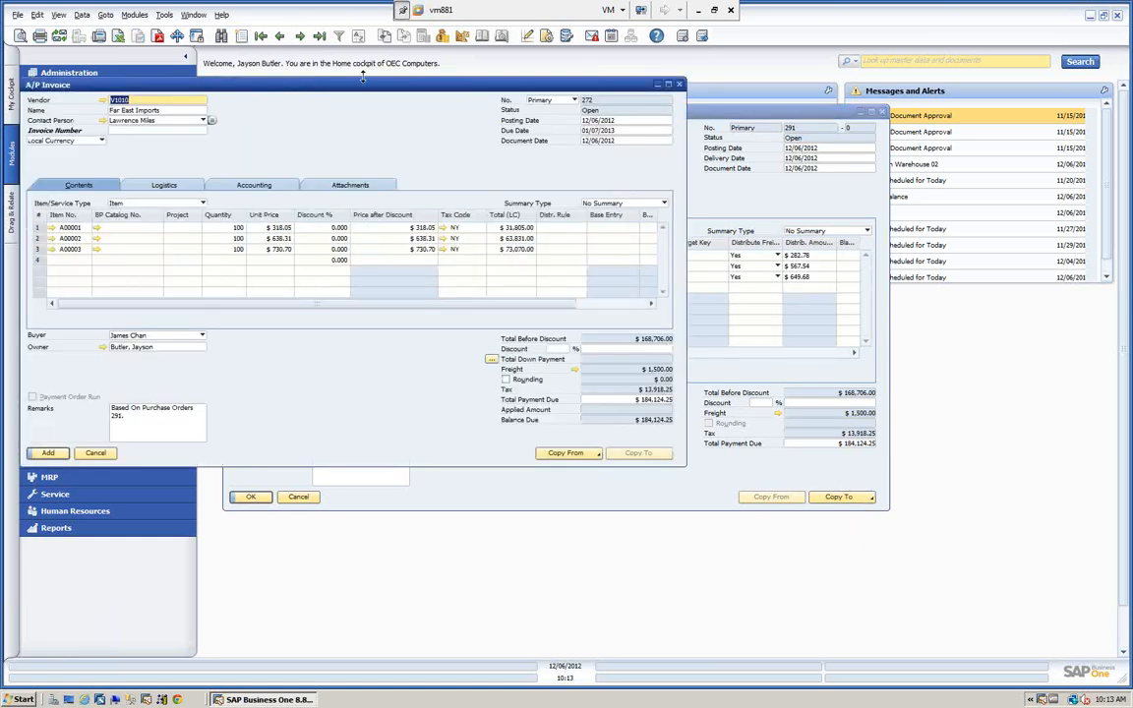
{"action": "left_click_drag", "start_coordinate": [360, 92], "coordinate": [436, 96]}
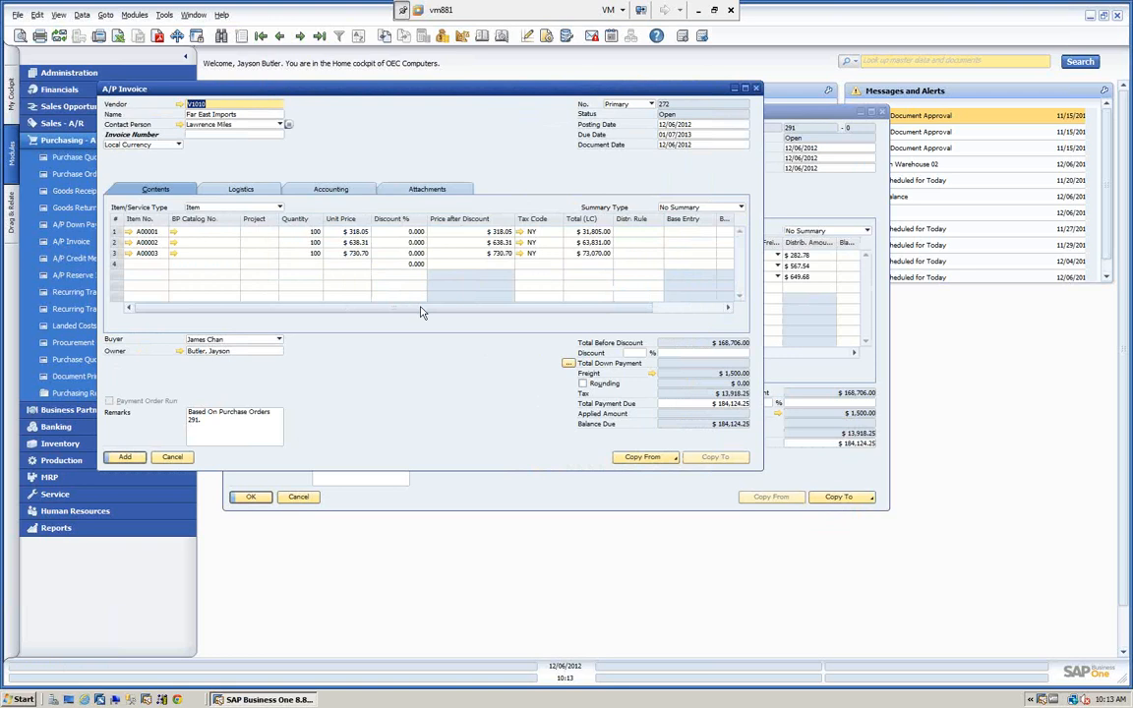
Make the Distribute Freight and Distrib. Amount (LC) columns visible in the A/P invoice's row table through its form settings.
{"action": "left_click_drag", "start_coordinate": [421, 312], "coordinate": [590, 317]}
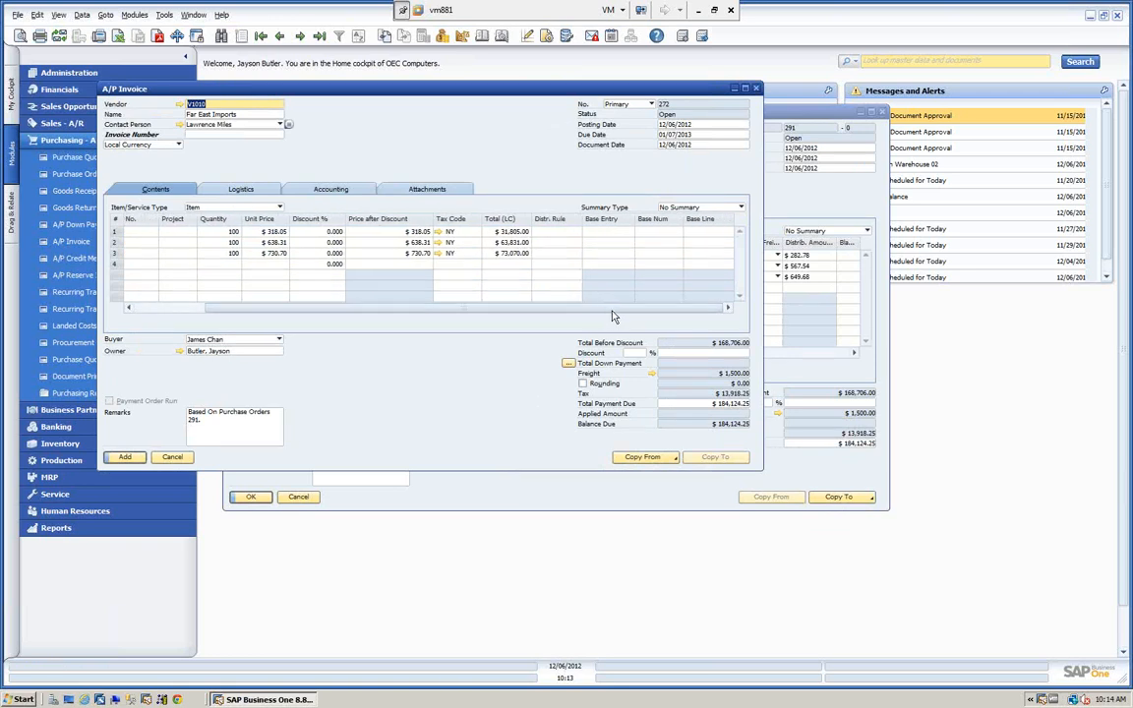
{"action": "left_click", "coordinate": [546, 36]}
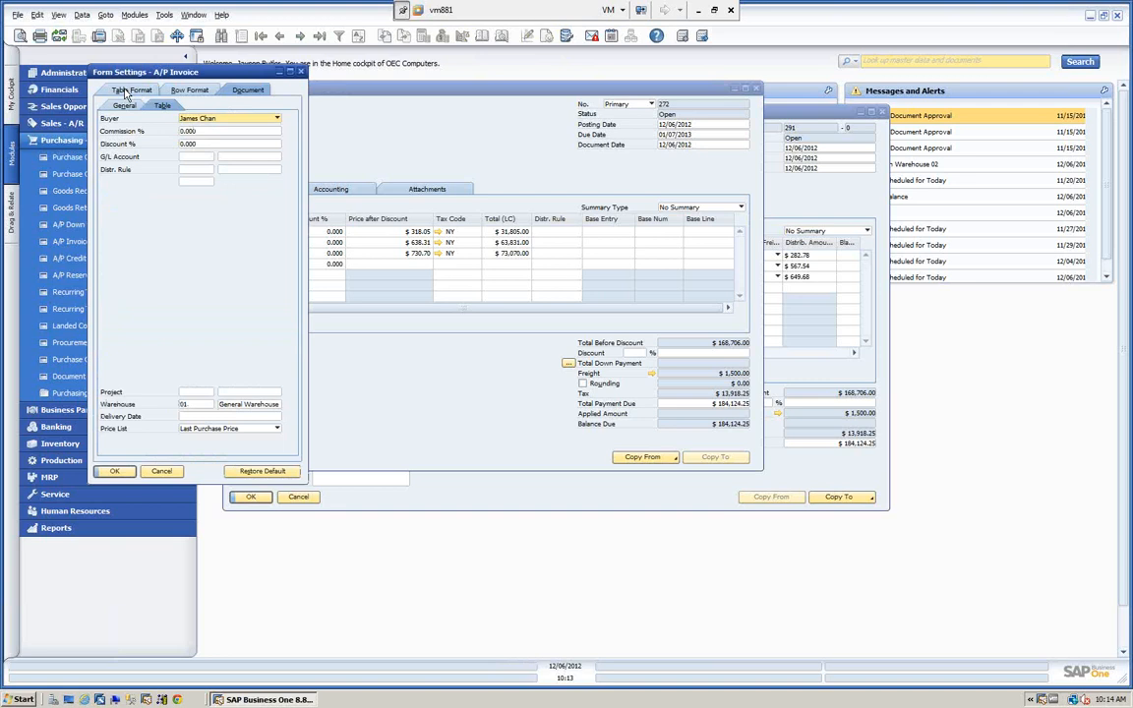
{"action": "left_click", "coordinate": [126, 92]}
{"action": "scroll", "coordinate": [274, 245], "scroll_direction": "down", "scroll_amount": 3}
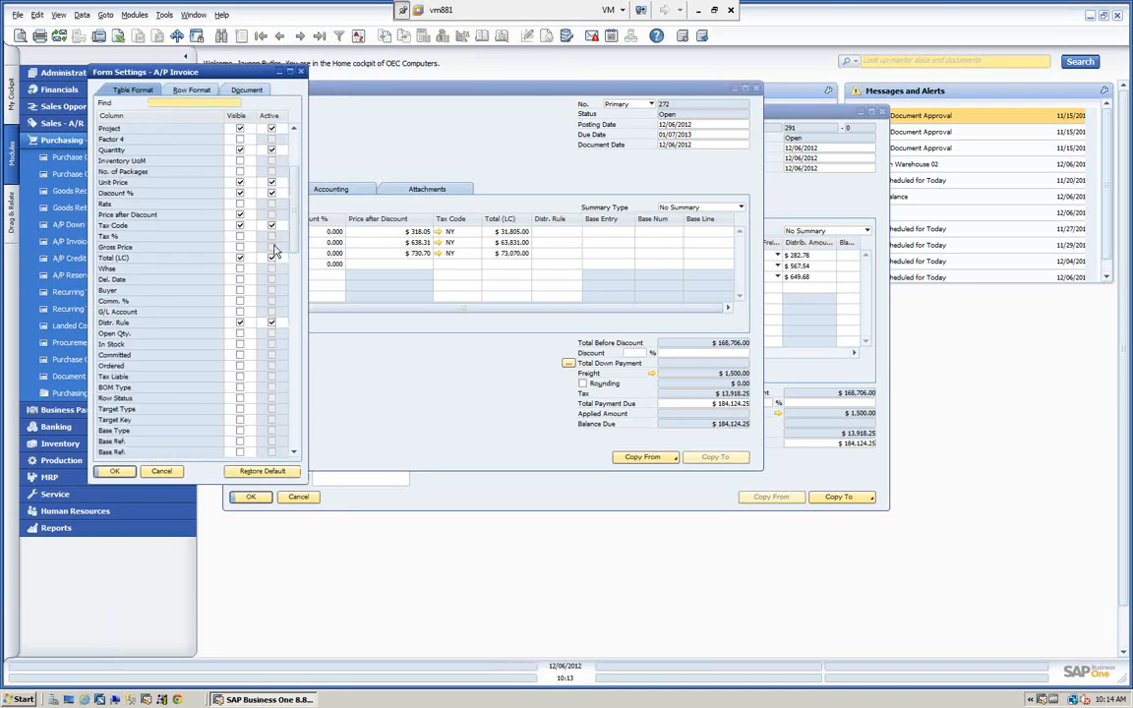
{"action": "scroll", "coordinate": [273, 252], "scroll_direction": "down", "scroll_amount": 9}
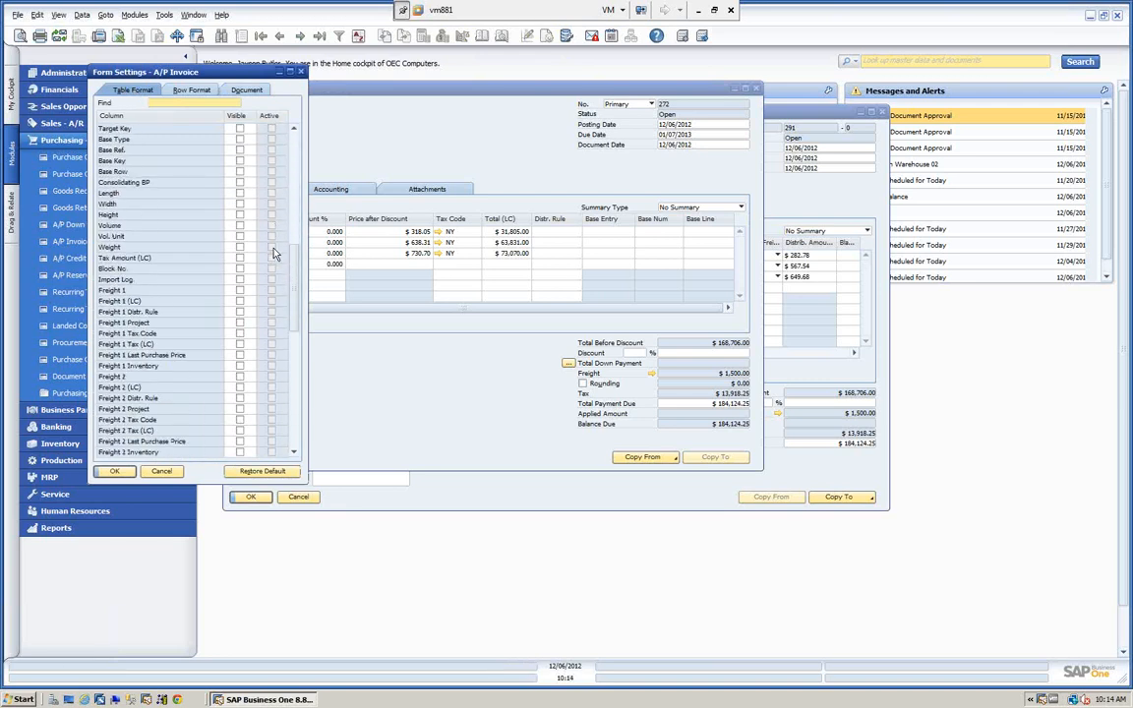
{"action": "scroll", "coordinate": [274, 254], "scroll_direction": "down", "scroll_amount": 5}
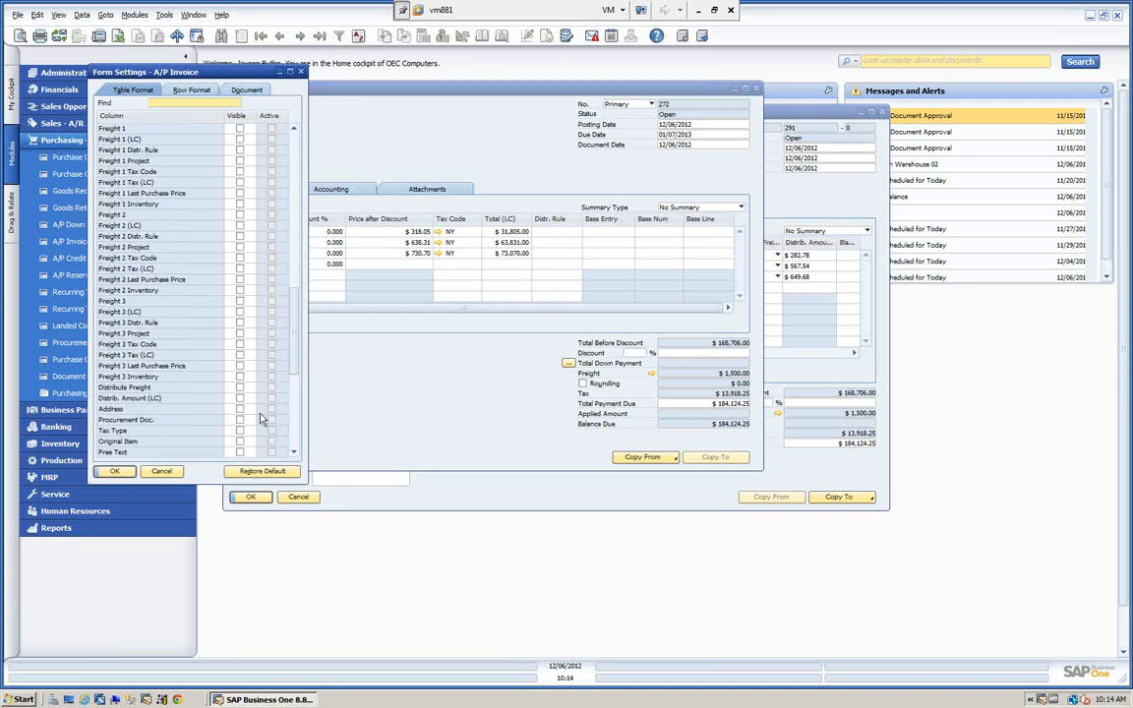
{"action": "left_click", "coordinate": [238, 398]}
{"action": "left_click", "coordinate": [239, 387]}
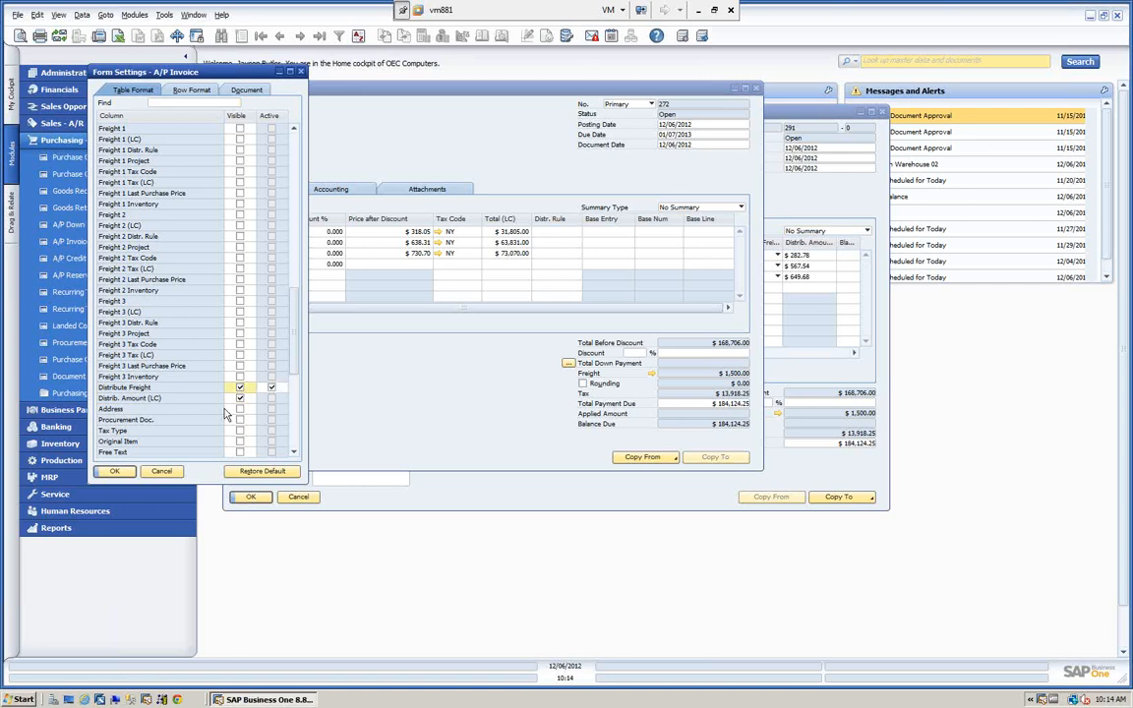
{"action": "left_click", "coordinate": [115, 471]}
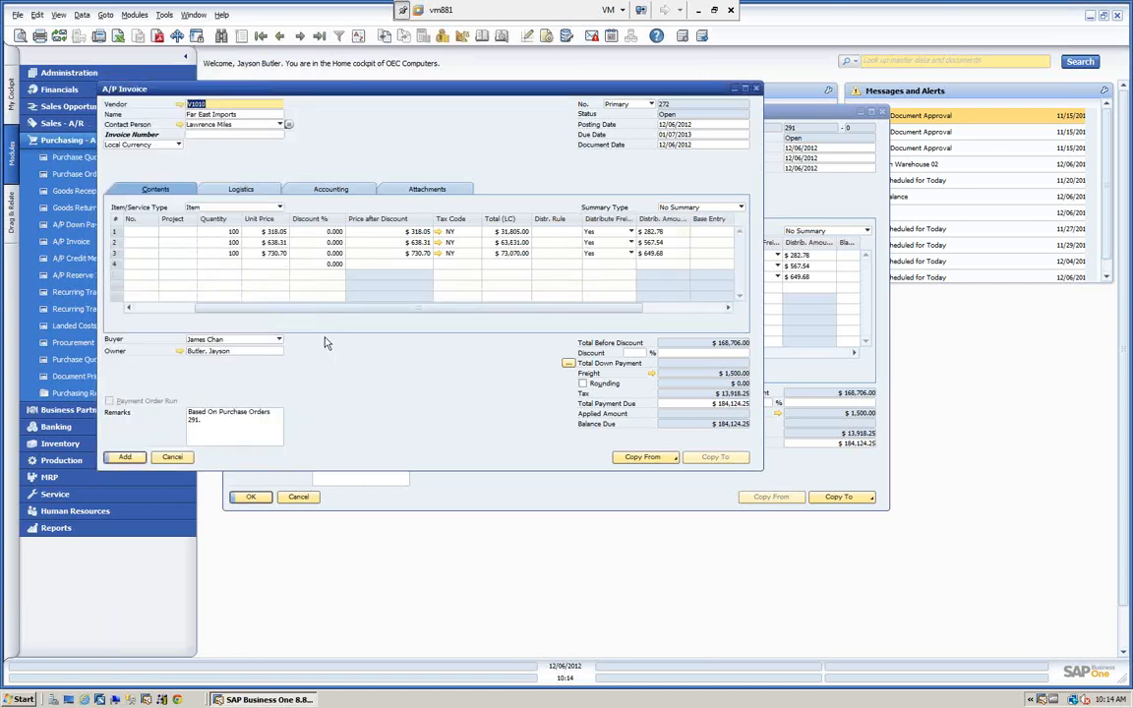
Review the distributed freight on the A/P invoice rows, add the invoice, and close the purchase order.
{"action": "left_click_drag", "start_coordinate": [362, 313], "coordinate": [393, 312]}
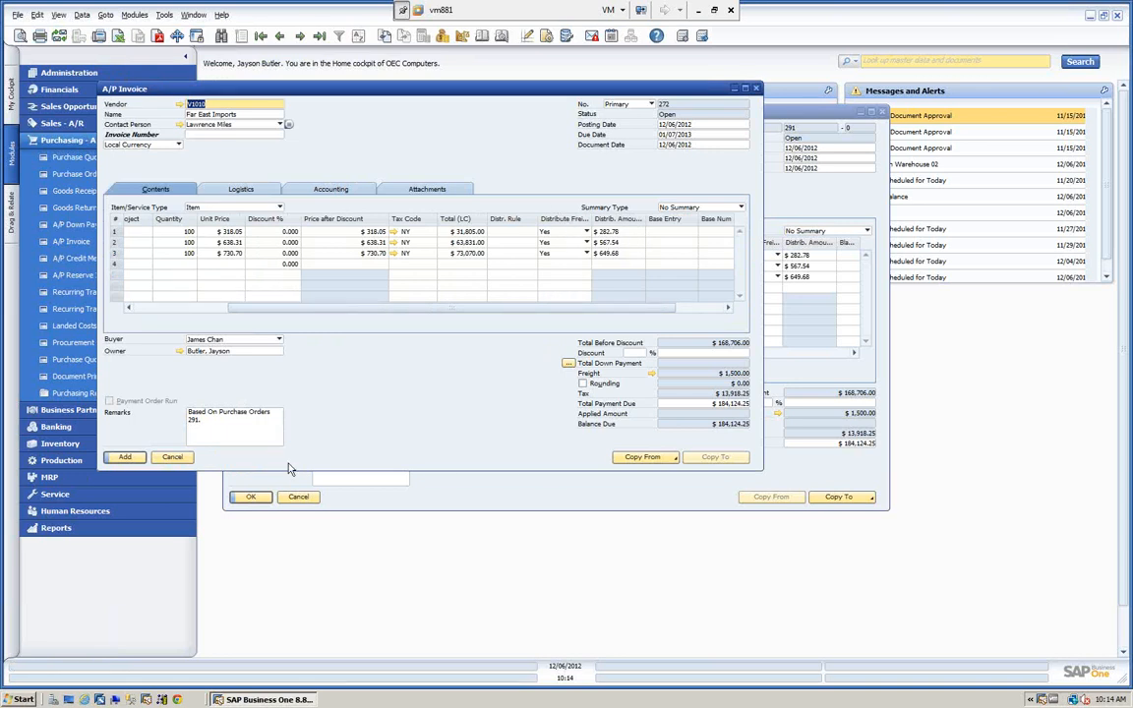
{"action": "left_click", "coordinate": [125, 458]}
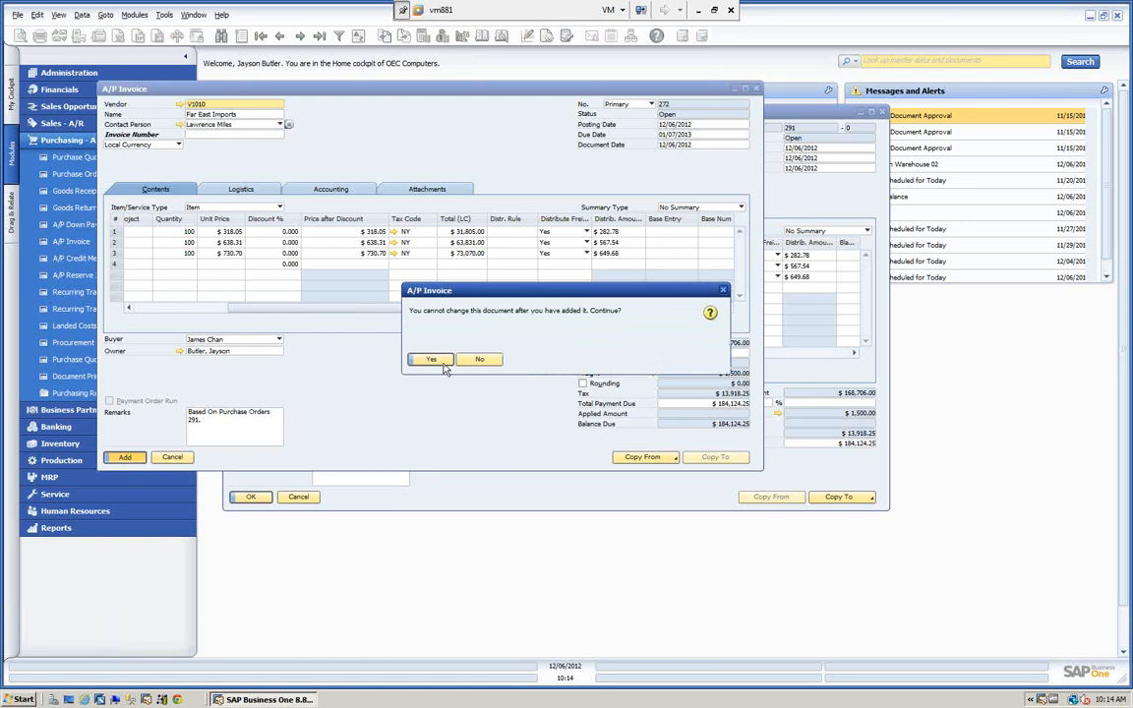
{"action": "left_click", "coordinate": [433, 360]}
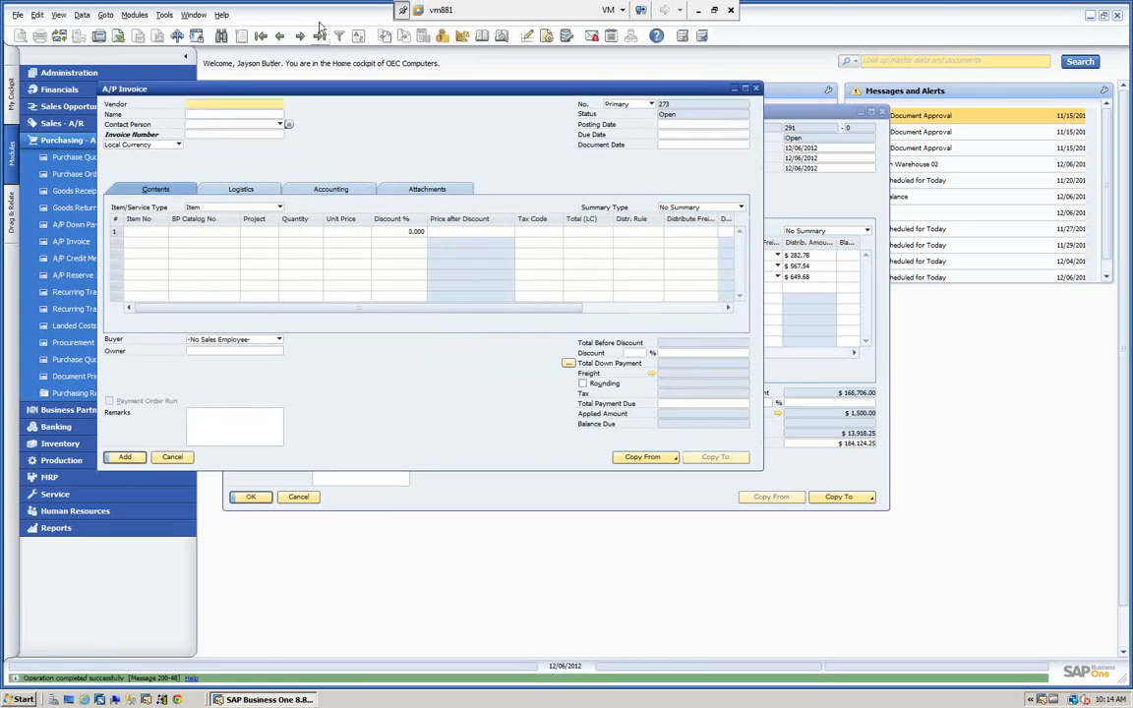
{"action": "left_click", "coordinate": [884, 114]}
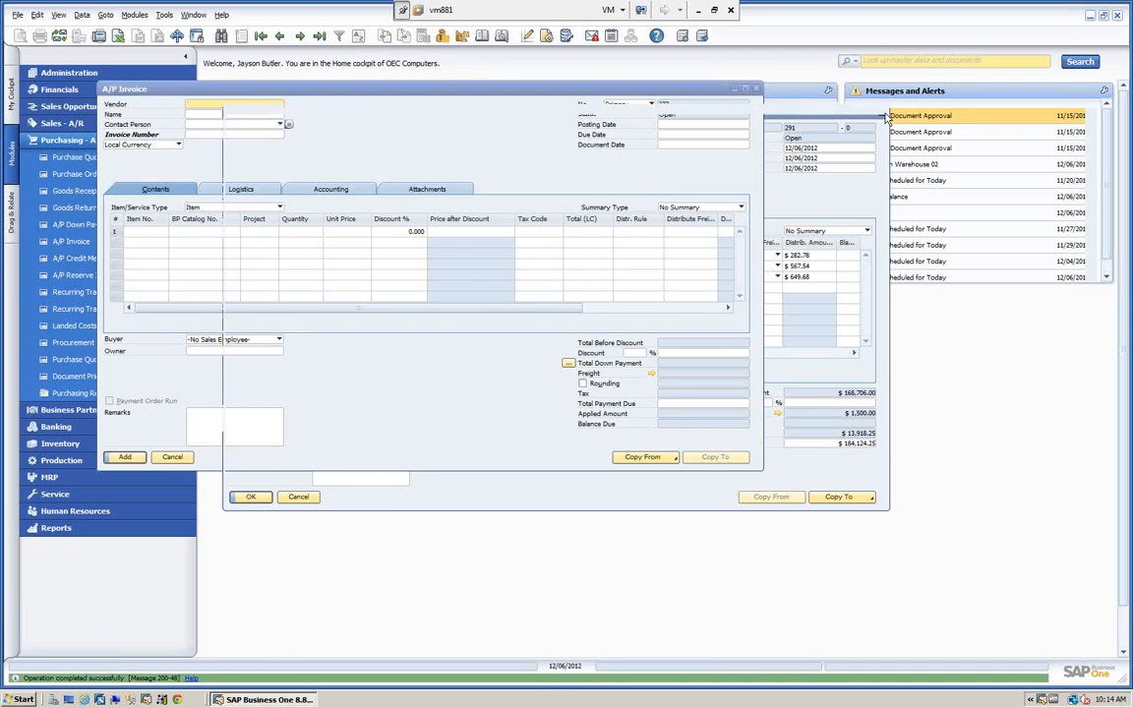
{"action": "left_click_drag", "start_coordinate": [580, 93], "coordinate": [678, 97]}
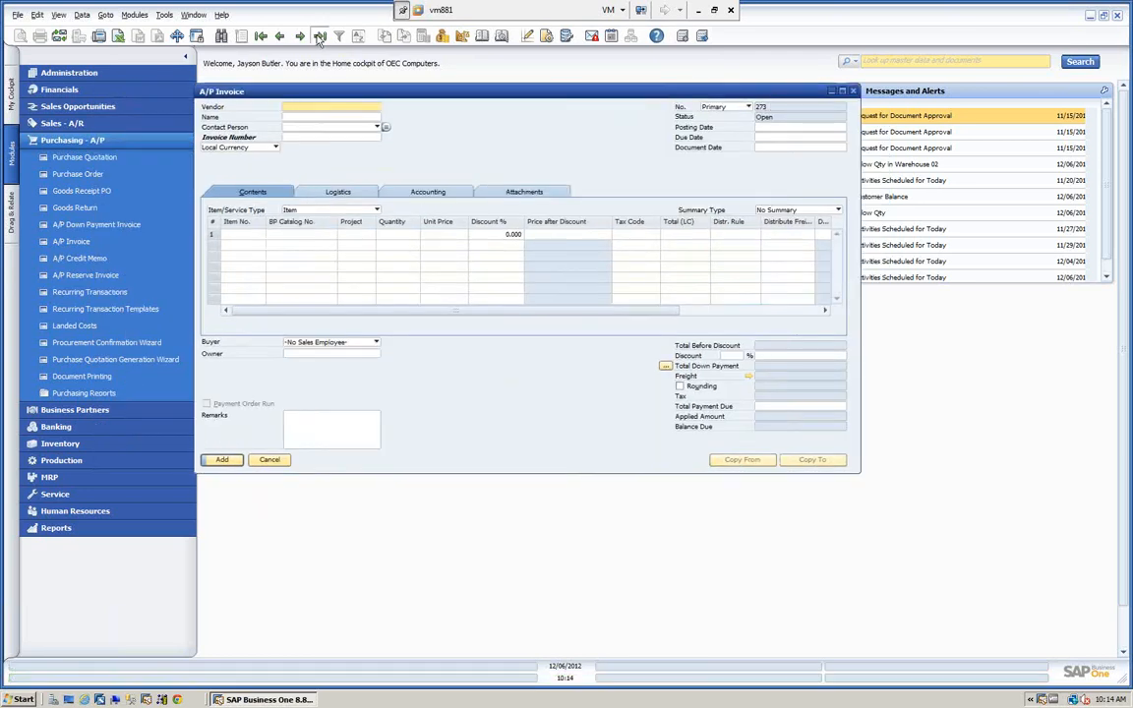
Open the last A/P invoice and check the item cost per warehouse in item A00001's inventory data.
{"action": "left_click", "coordinate": [320, 37]}
{"action": "left_click_drag", "start_coordinate": [342, 88], "coordinate": [382, 91]}
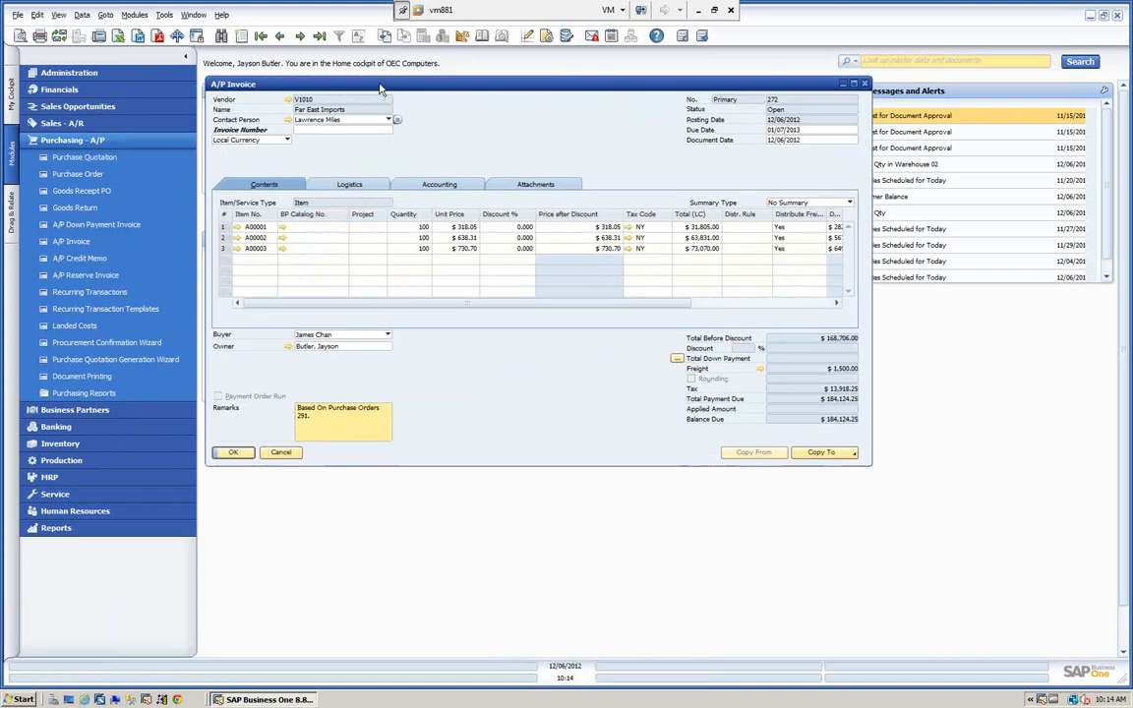
{"action": "left_click", "coordinate": [237, 228]}
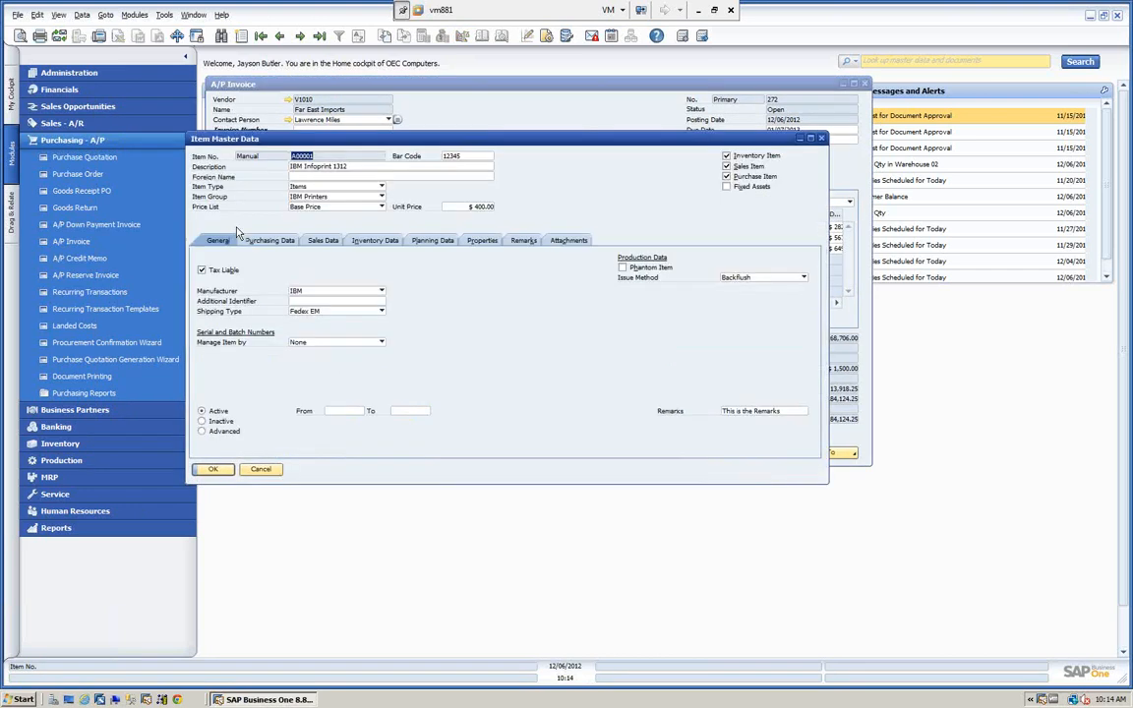
{"action": "left_click", "coordinate": [380, 244]}
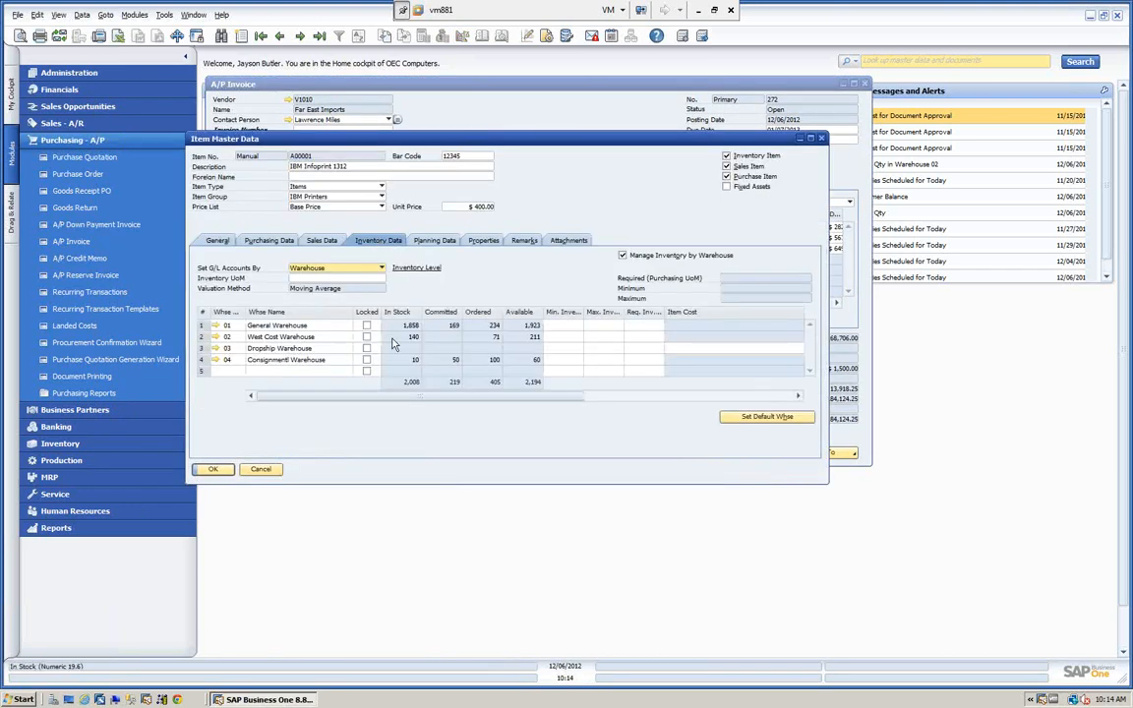
{"action": "left_click_drag", "start_coordinate": [422, 397], "coordinate": [598, 417]}
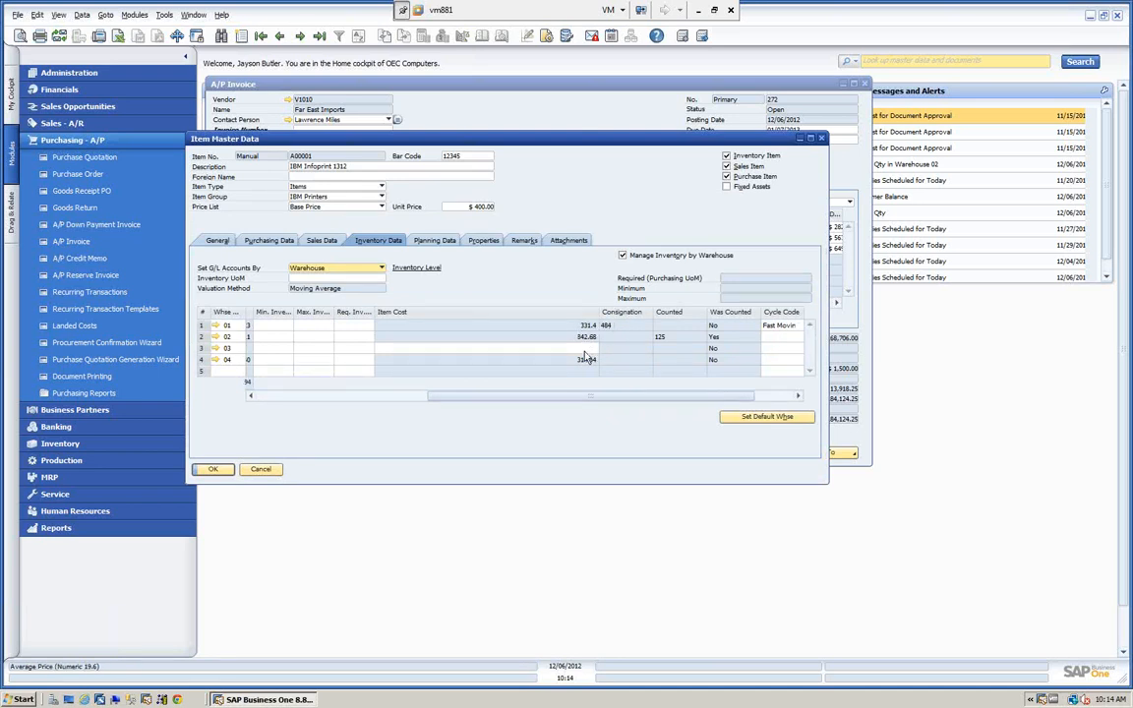
Check the Last Purchase Price of item A00001, and close the item record and the A/P invoice.
{"action": "left_click", "coordinate": [382, 208]}
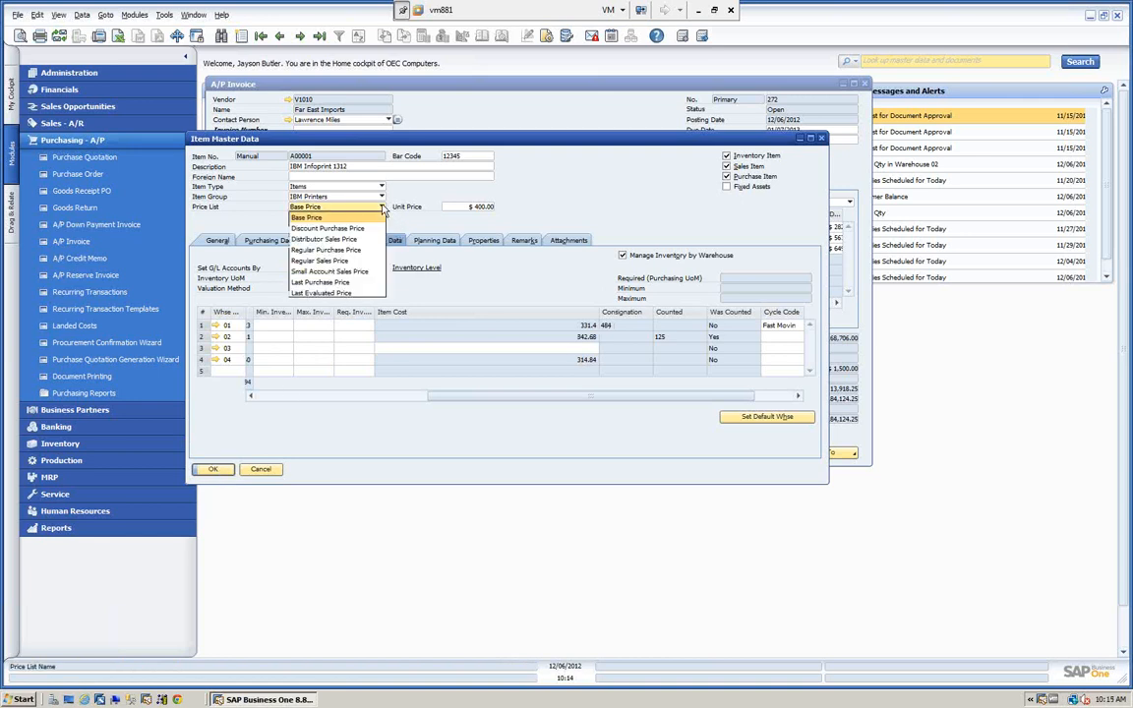
{"action": "left_click", "coordinate": [330, 283]}
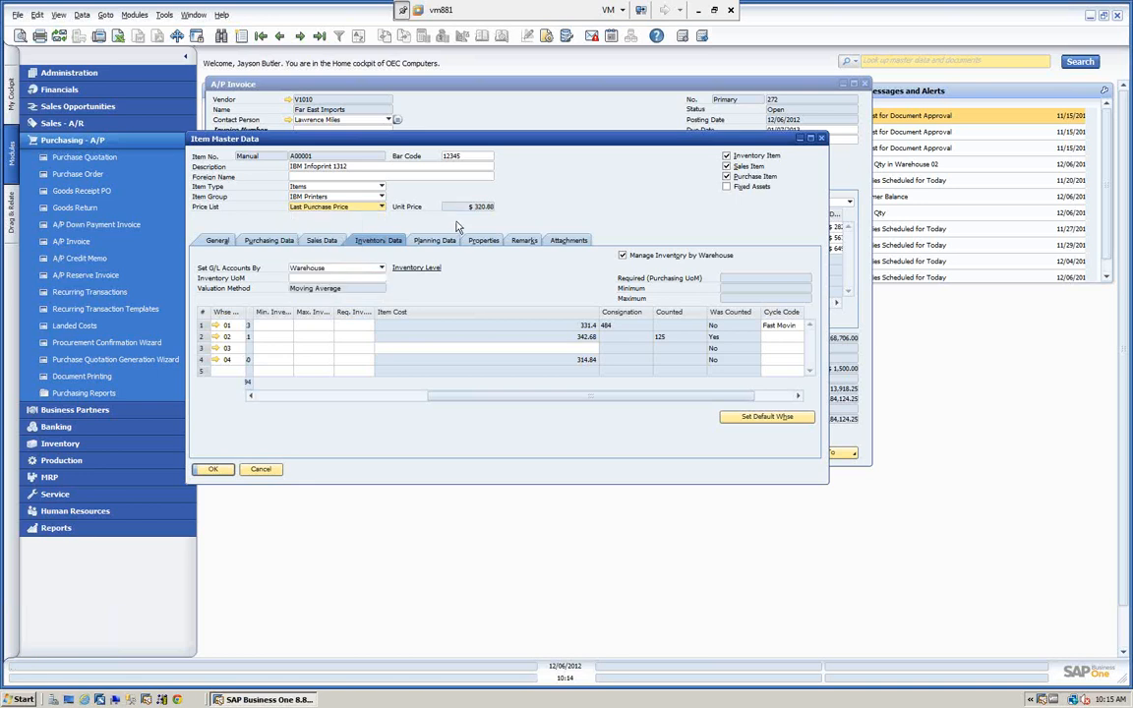
{"action": "left_click", "coordinate": [214, 469]}
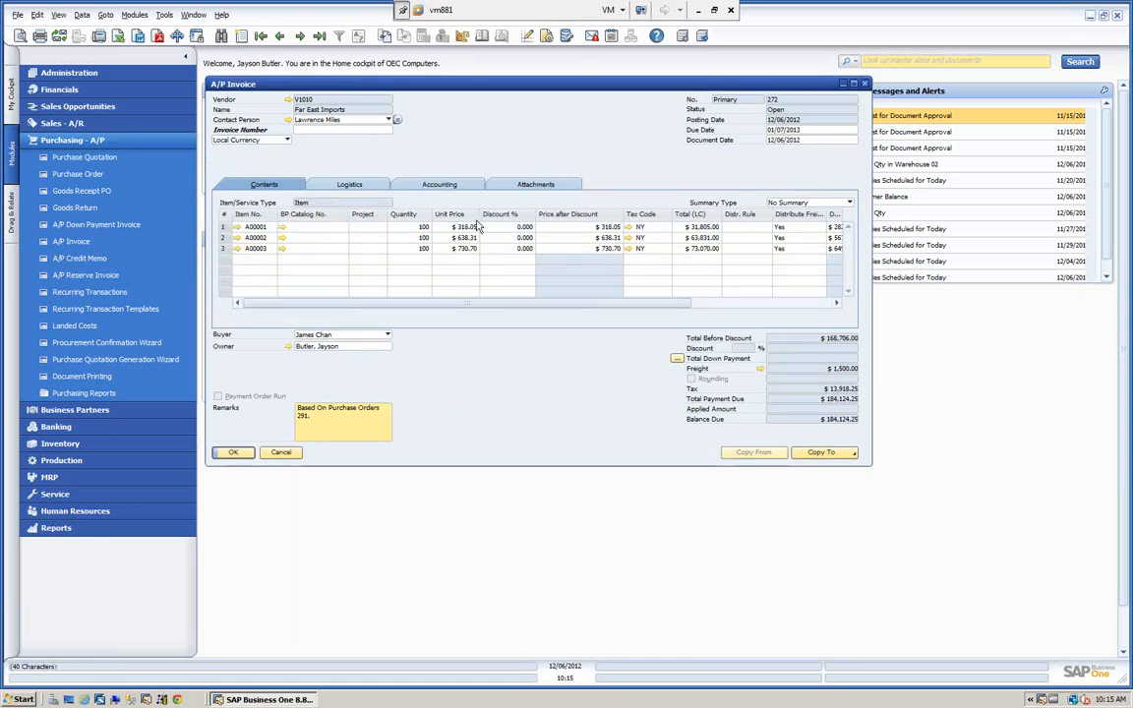
{"action": "left_click", "coordinate": [233, 453]}
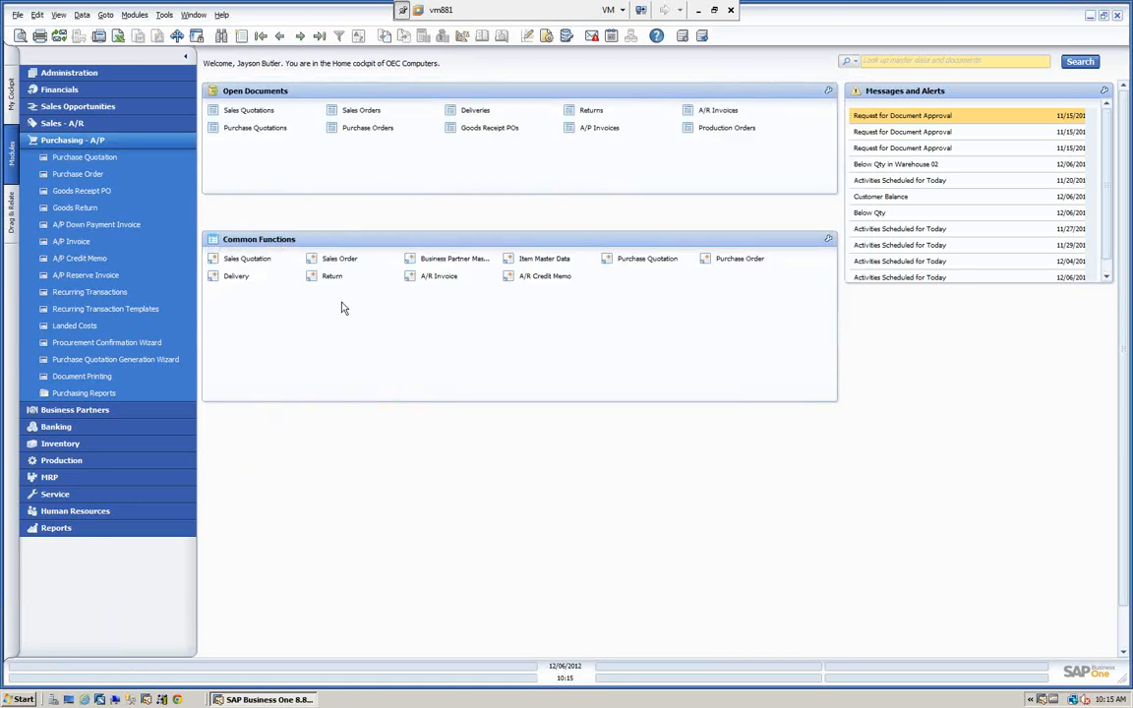
Open the general freight setup in the administration settings.
{"action": "left_click", "coordinate": [114, 148]}
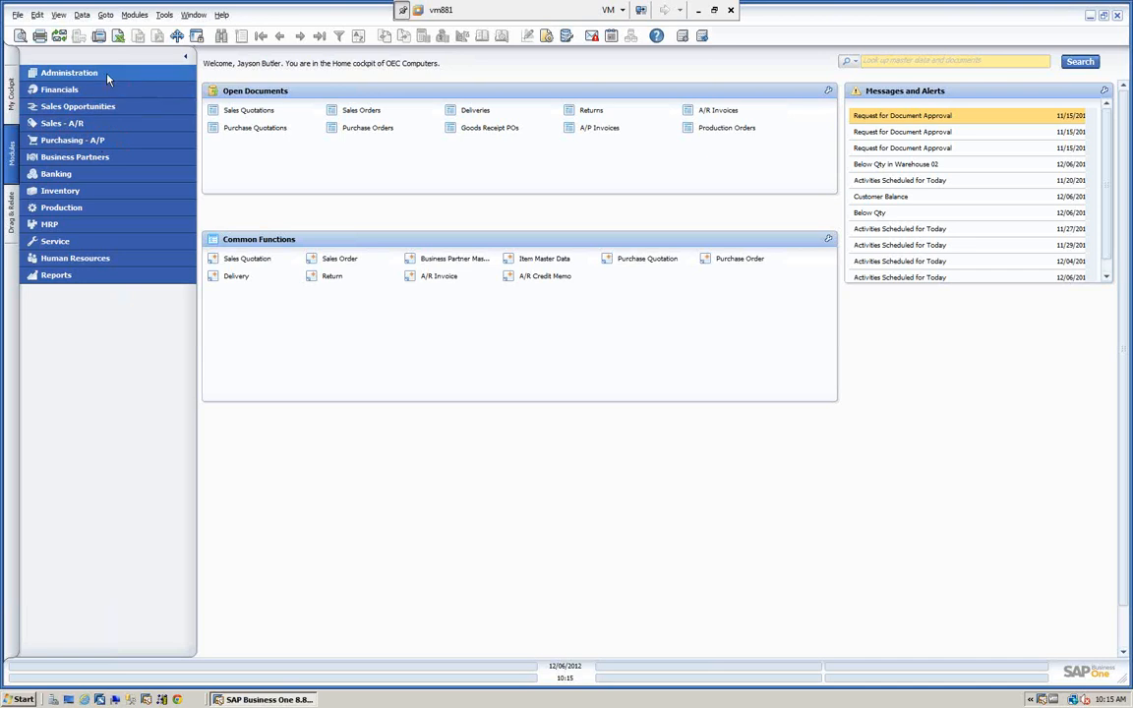
{"action": "left_click", "coordinate": [71, 72]}
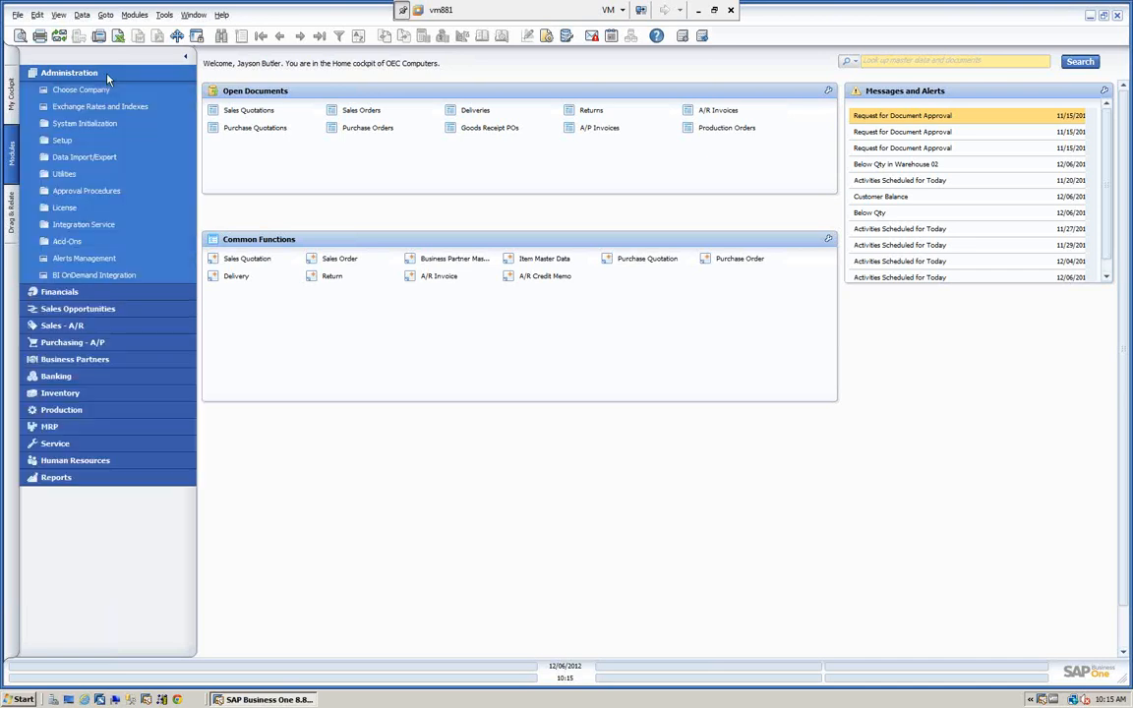
{"action": "left_click", "coordinate": [65, 140]}
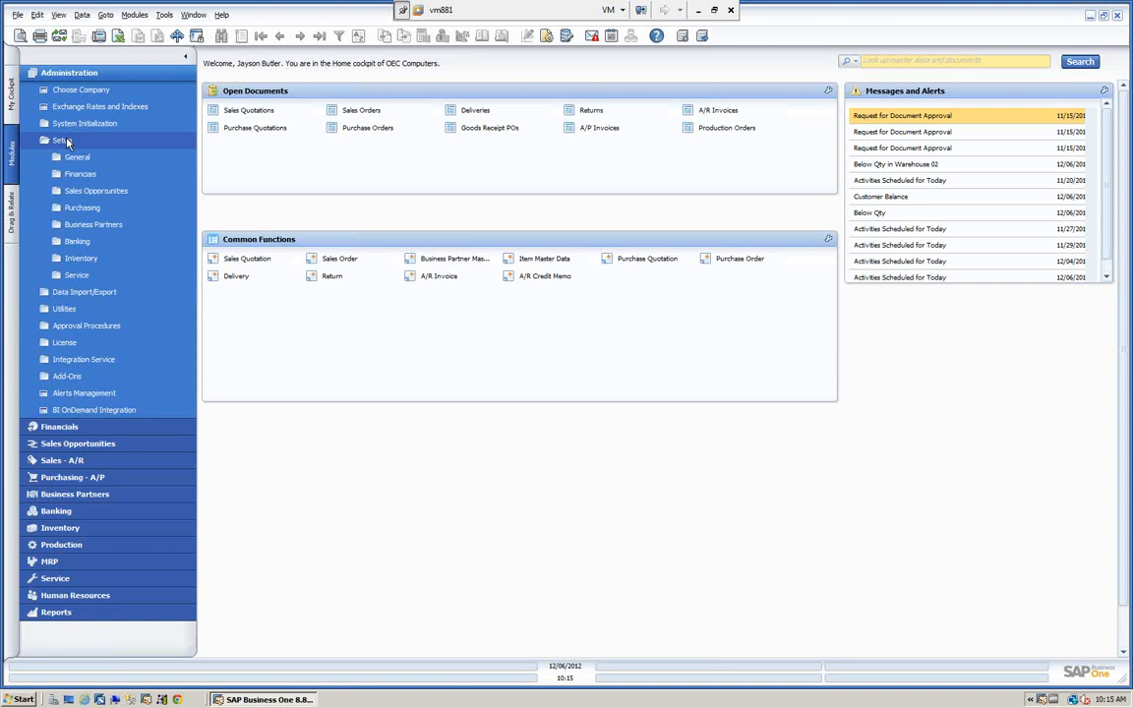
{"action": "left_click", "coordinate": [76, 159]}
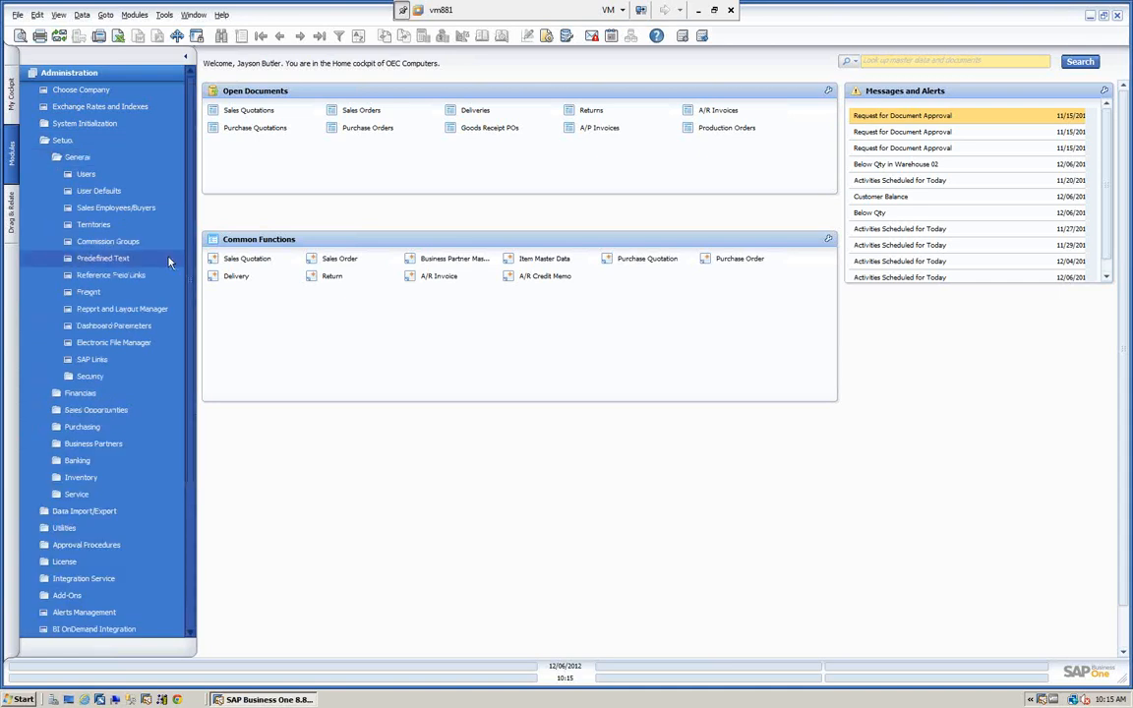
{"action": "left_click", "coordinate": [89, 294]}
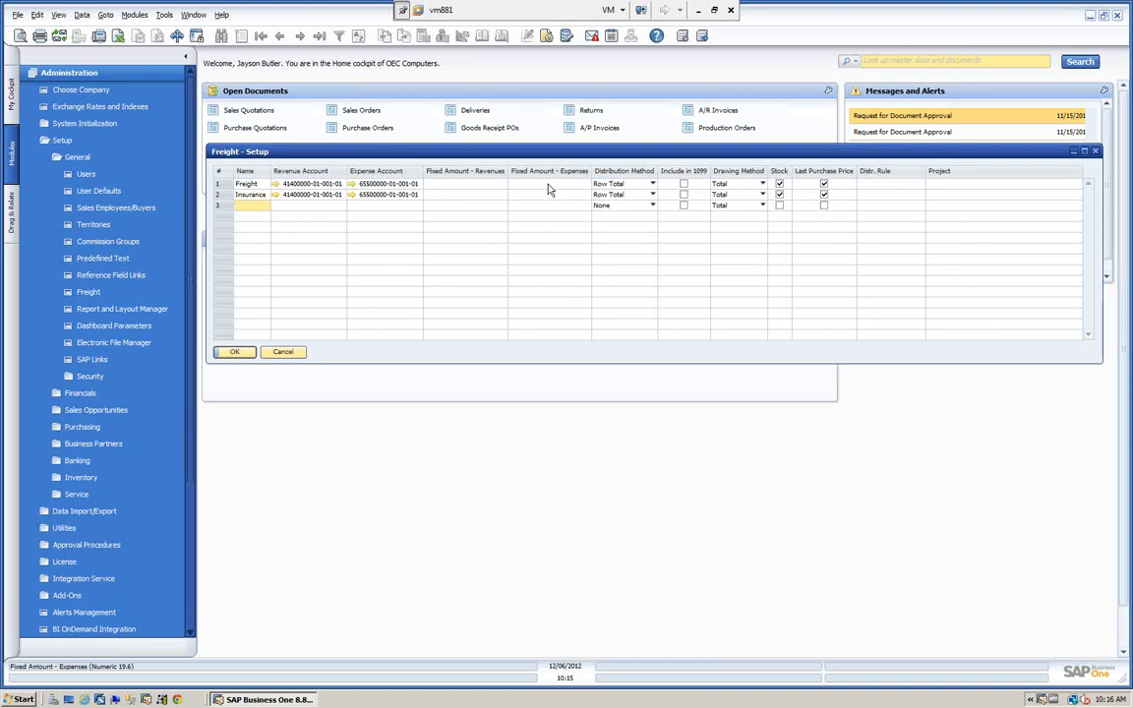
Examine the available distribution methods and drawing methods for the Freight charge.
{"action": "left_click", "coordinate": [653, 183]}
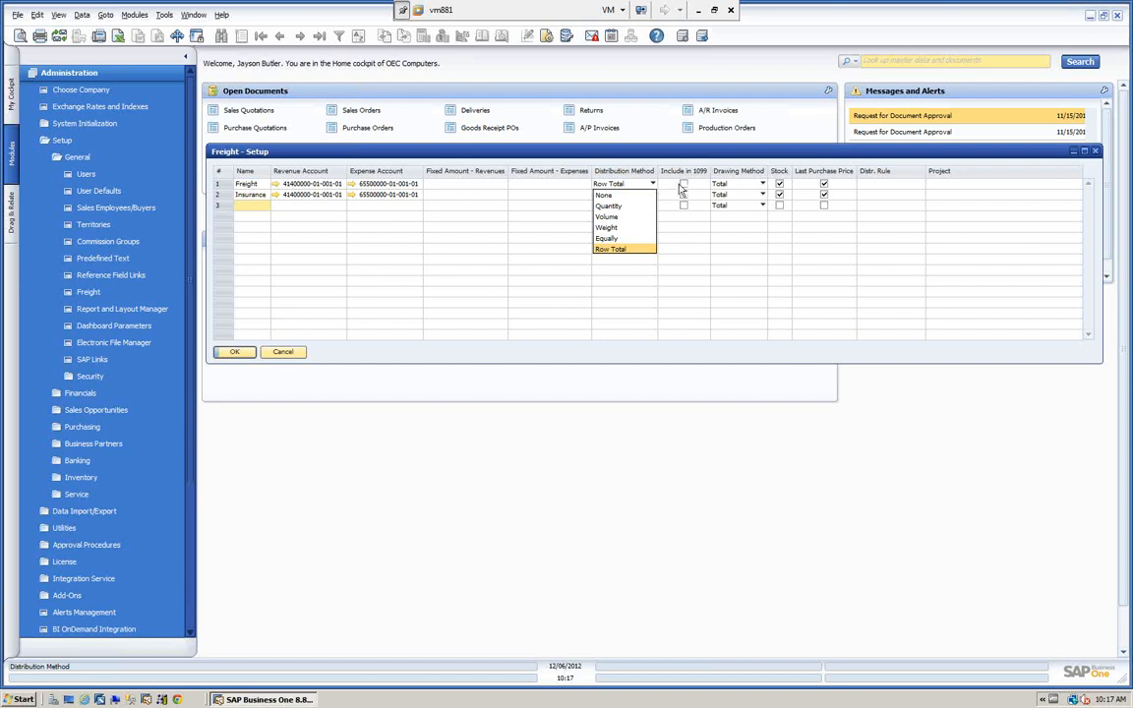
{"action": "left_click", "coordinate": [654, 185]}
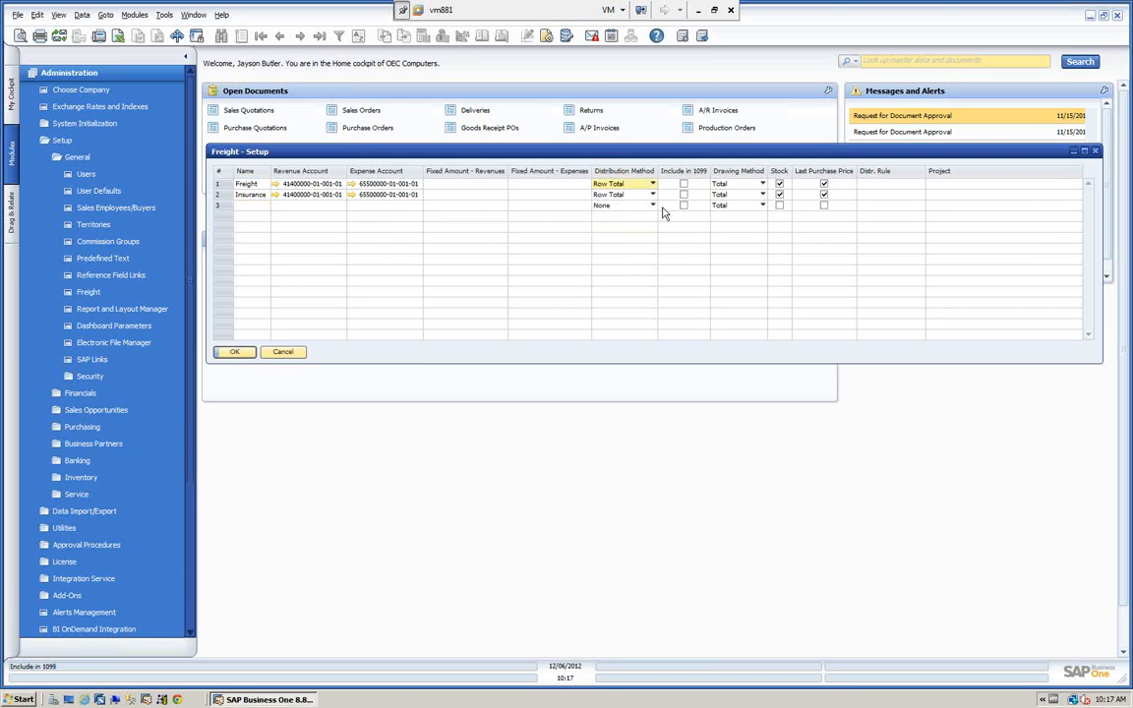
{"action": "left_click", "coordinate": [762, 185]}
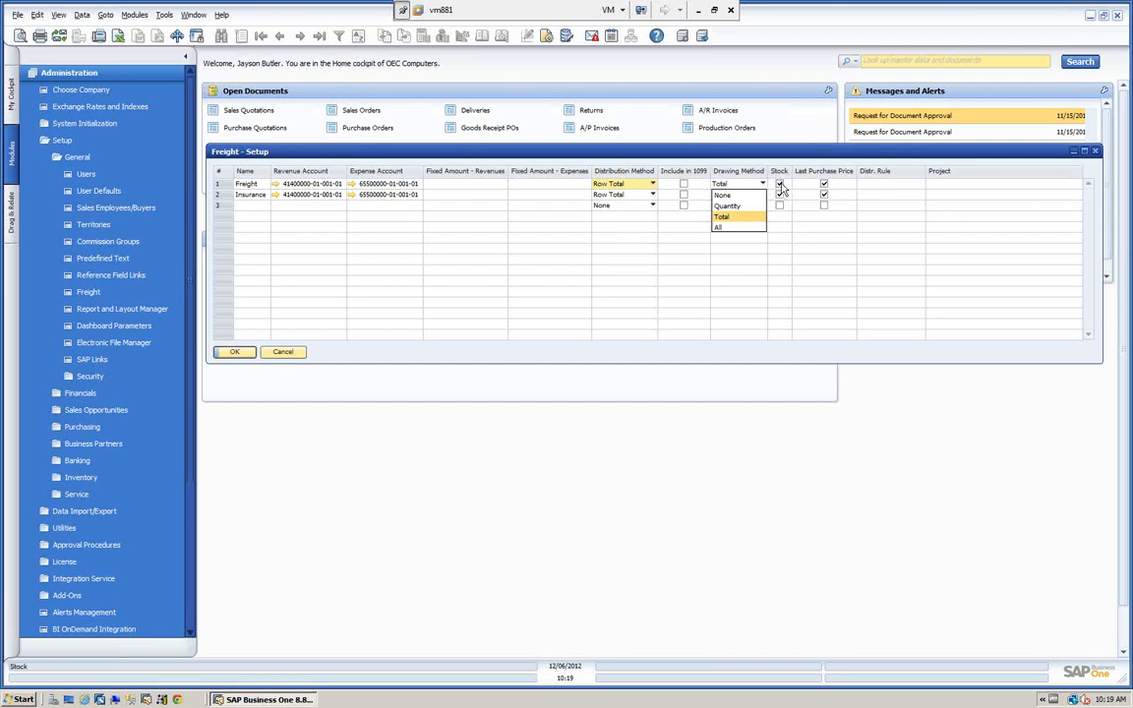
{"action": "left_click", "coordinate": [654, 185]}
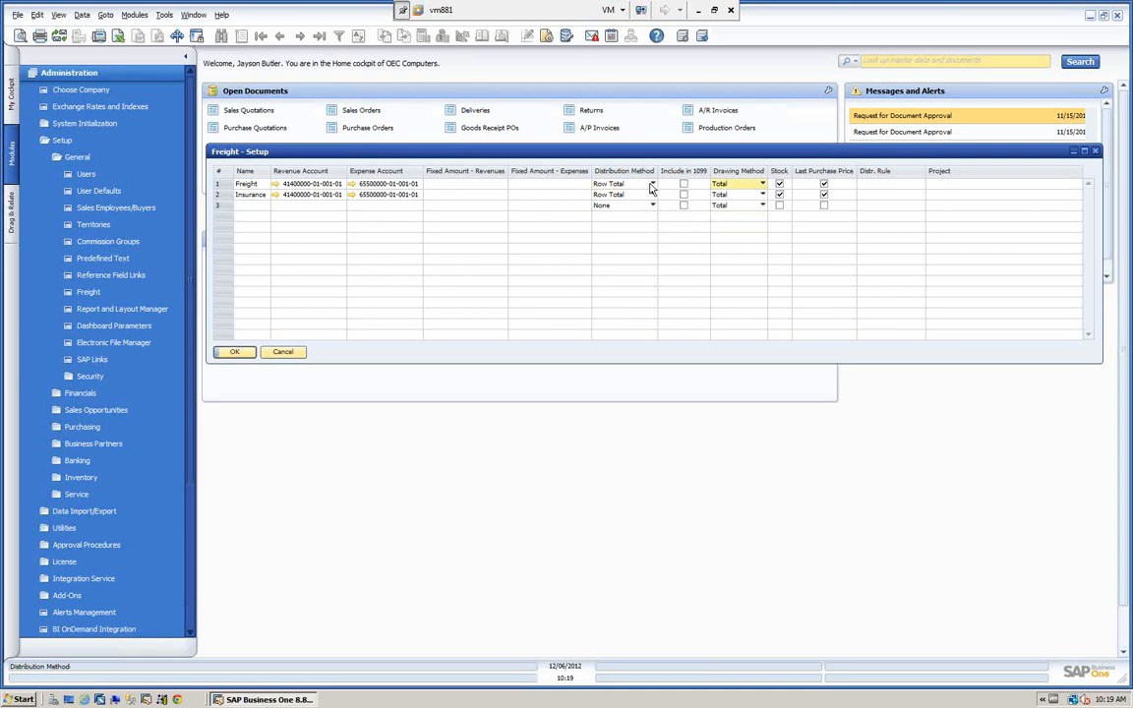
{"action": "left_click", "coordinate": [652, 184]}
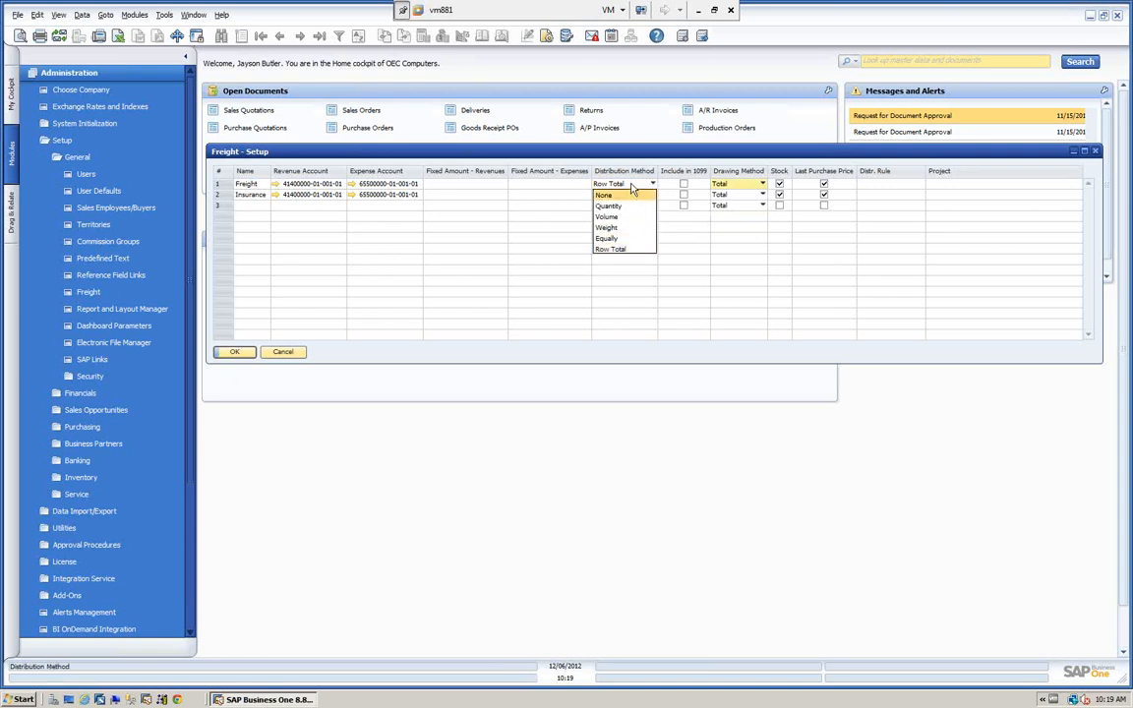
Check the Stock and Distr. Rule settings of the Freight charge, and close the freight setup.
{"action": "left_click", "coordinate": [782, 186]}
{"action": "left_click", "coordinate": [887, 183]}
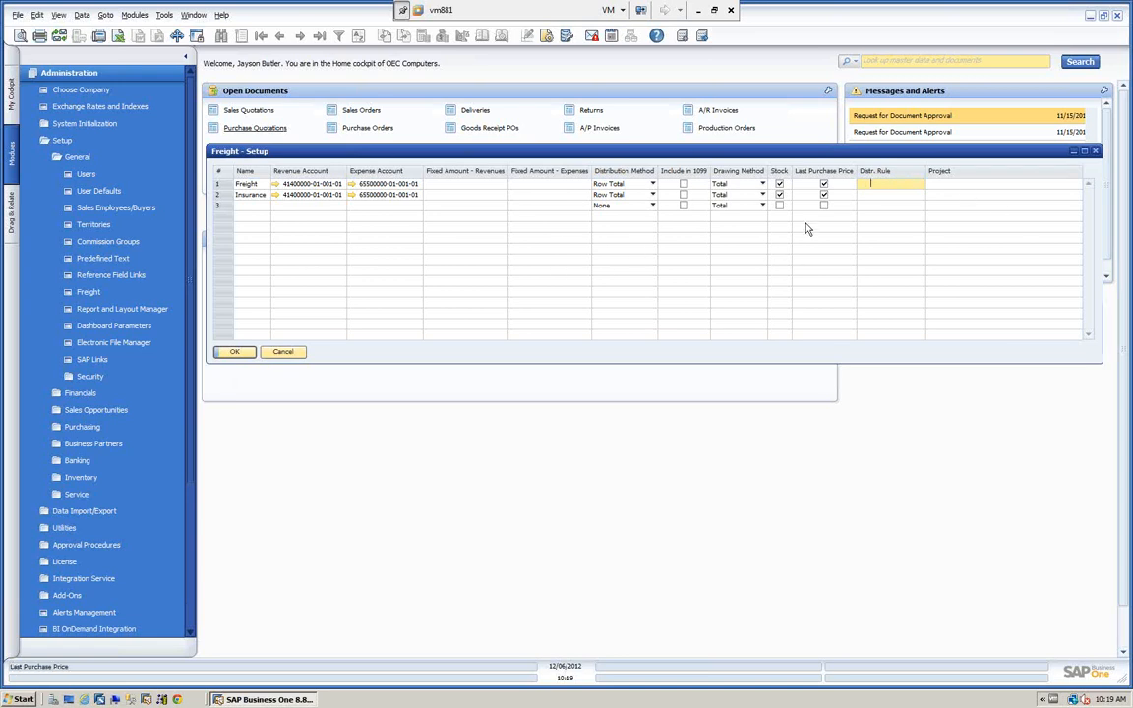
{"action": "left_click", "coordinate": [236, 354]}
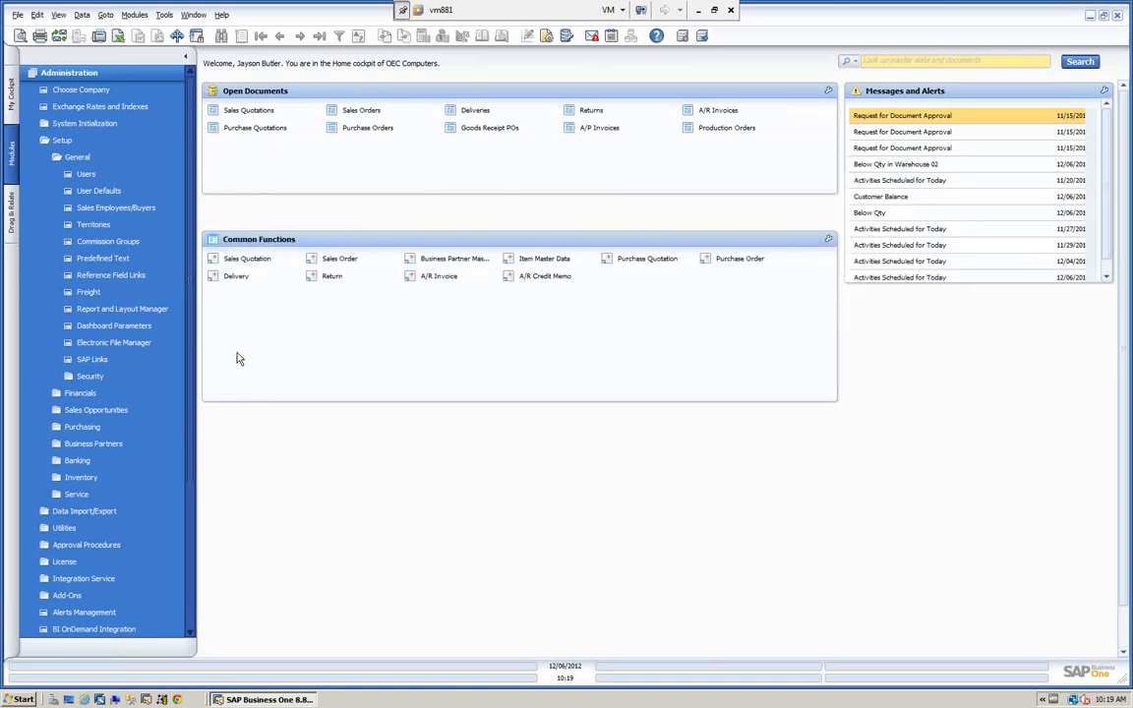
Start a new sales order for customer Earthshaker Corporation with delivery date 12/06/2012.
{"action": "left_click", "coordinate": [86, 77]}
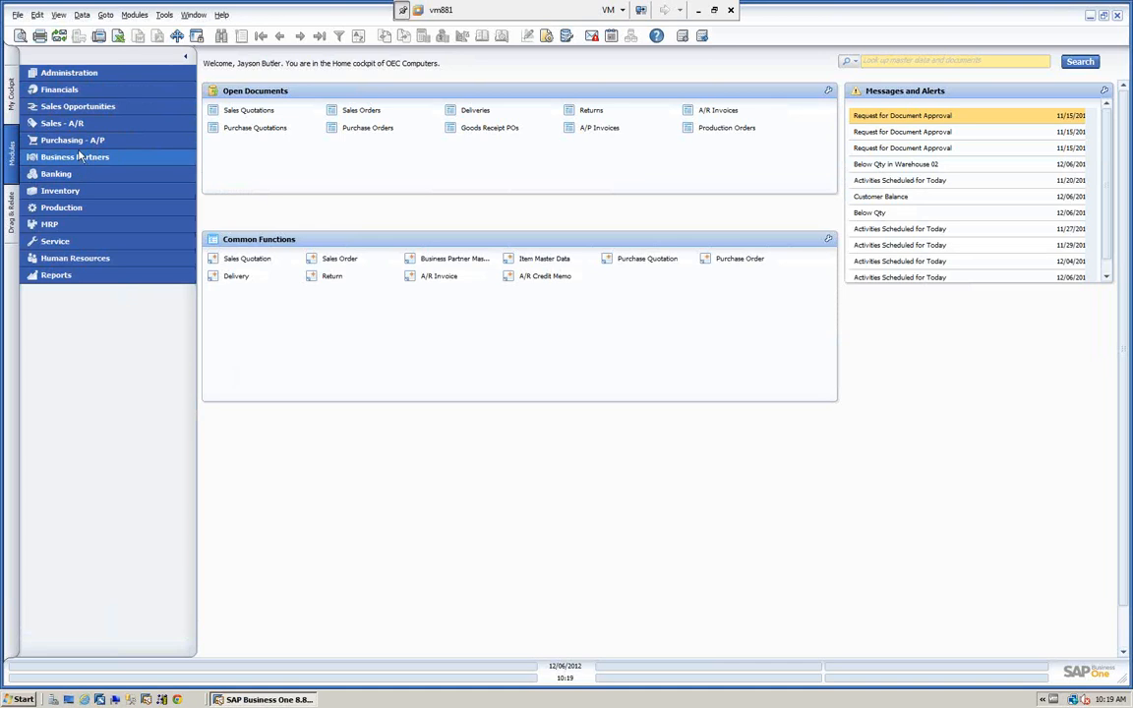
{"action": "left_click", "coordinate": [69, 123]}
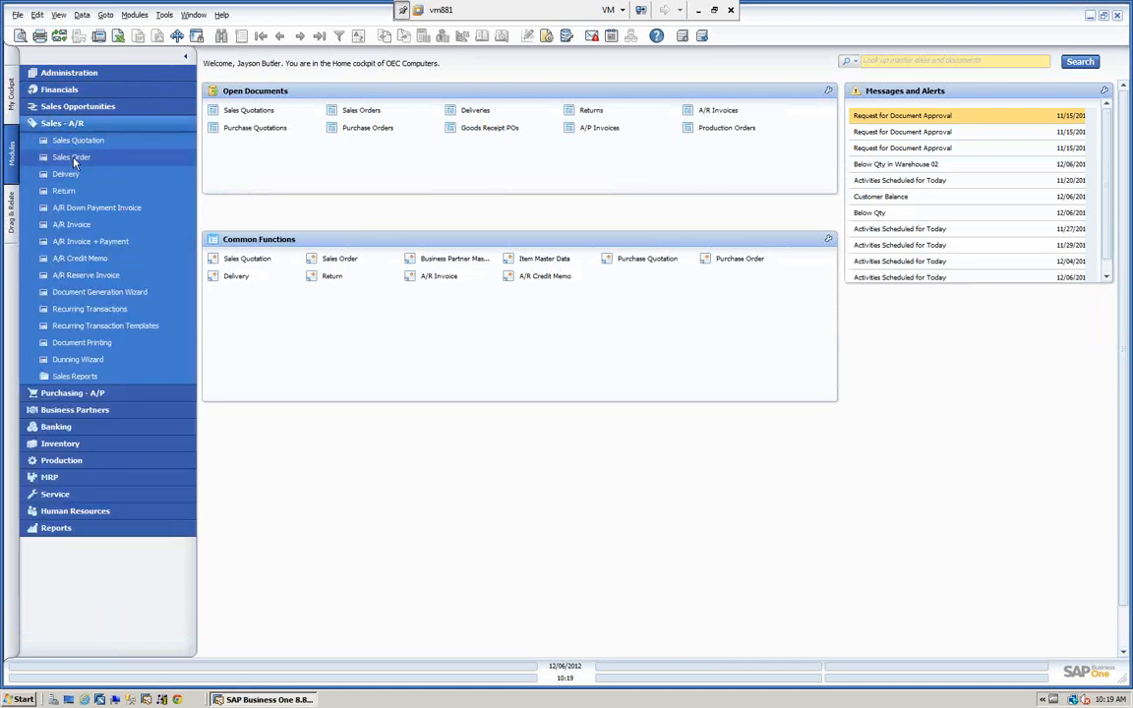
{"action": "left_click", "coordinate": [72, 158]}
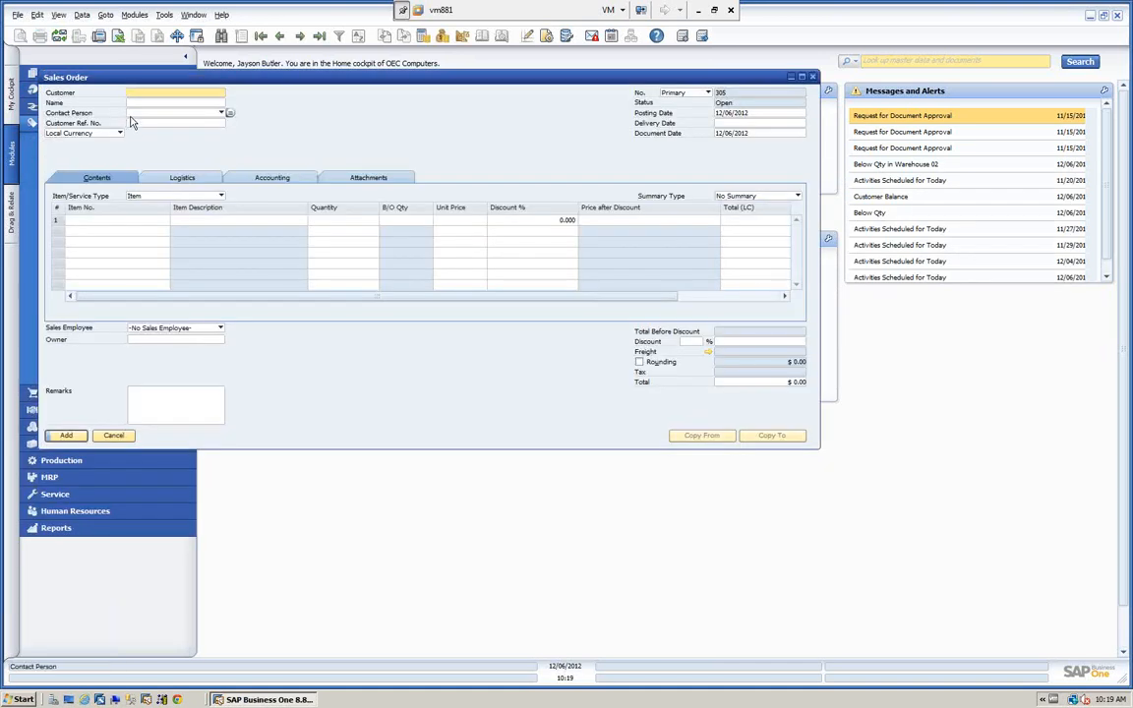
{"action": "key", "text": "Tab"}
{"action": "type", "text": "E"}
{"action": "key", "text": "Tab"}
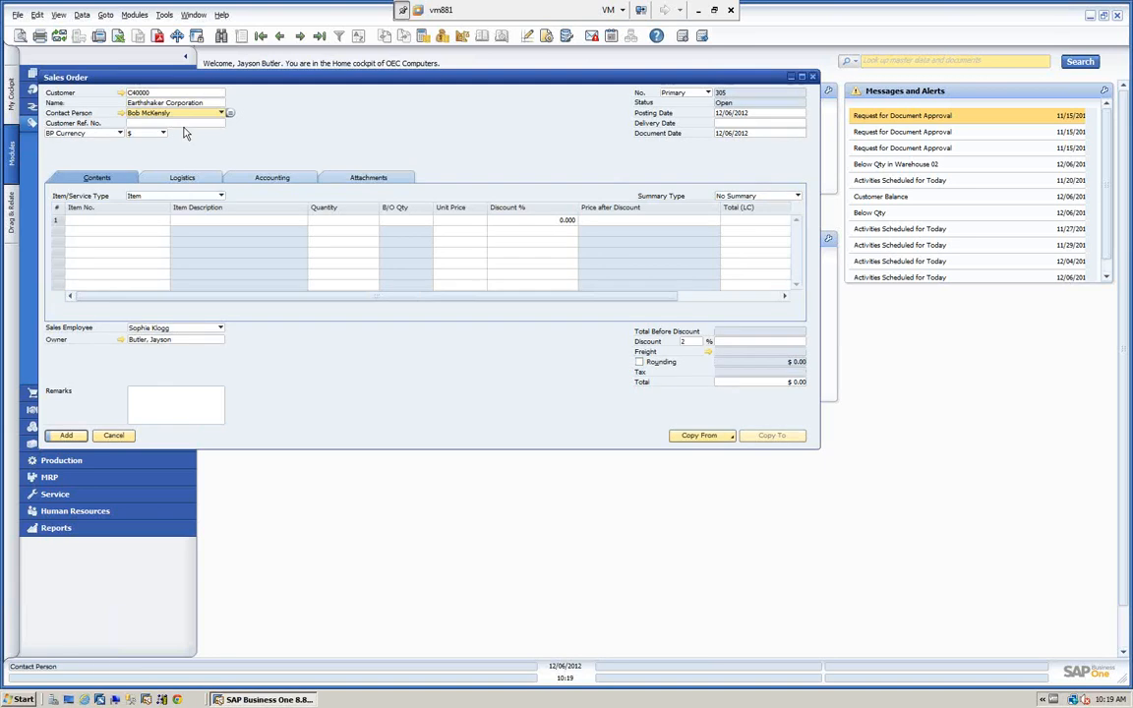
{"action": "left_click", "coordinate": [771, 124]}
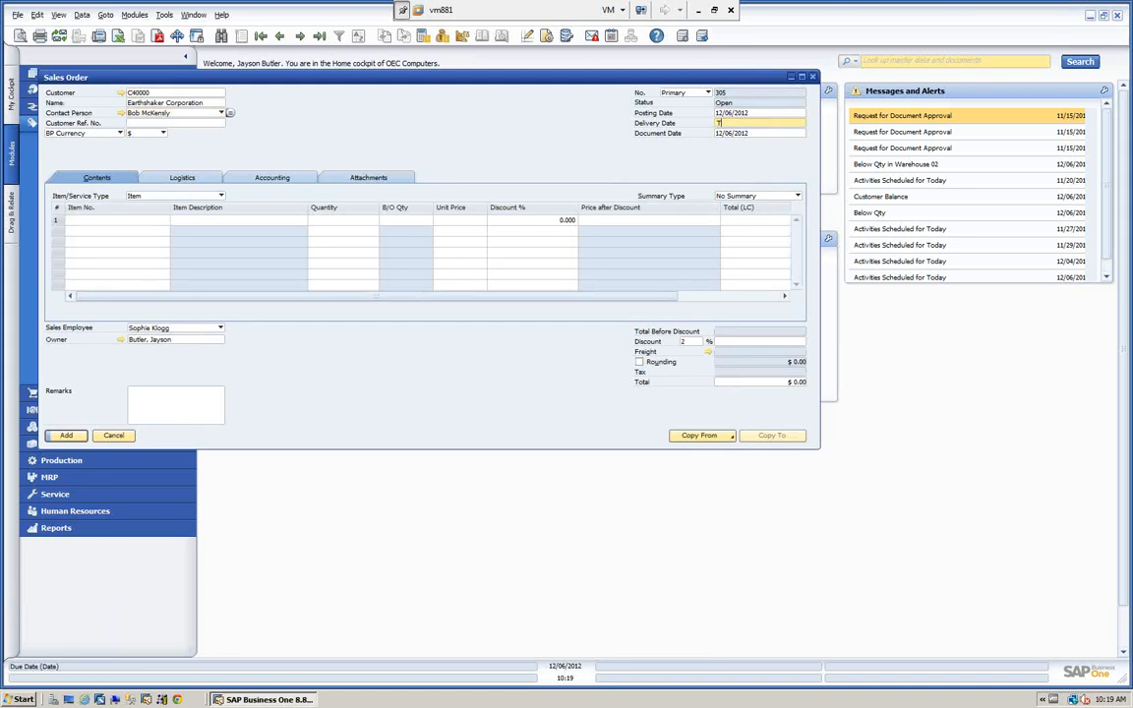
{"action": "key", "text": "Tab"}
Add items A00001, A00002 and A00003 to the sales order from the item list.
{"action": "left_click", "coordinate": [139, 218]}
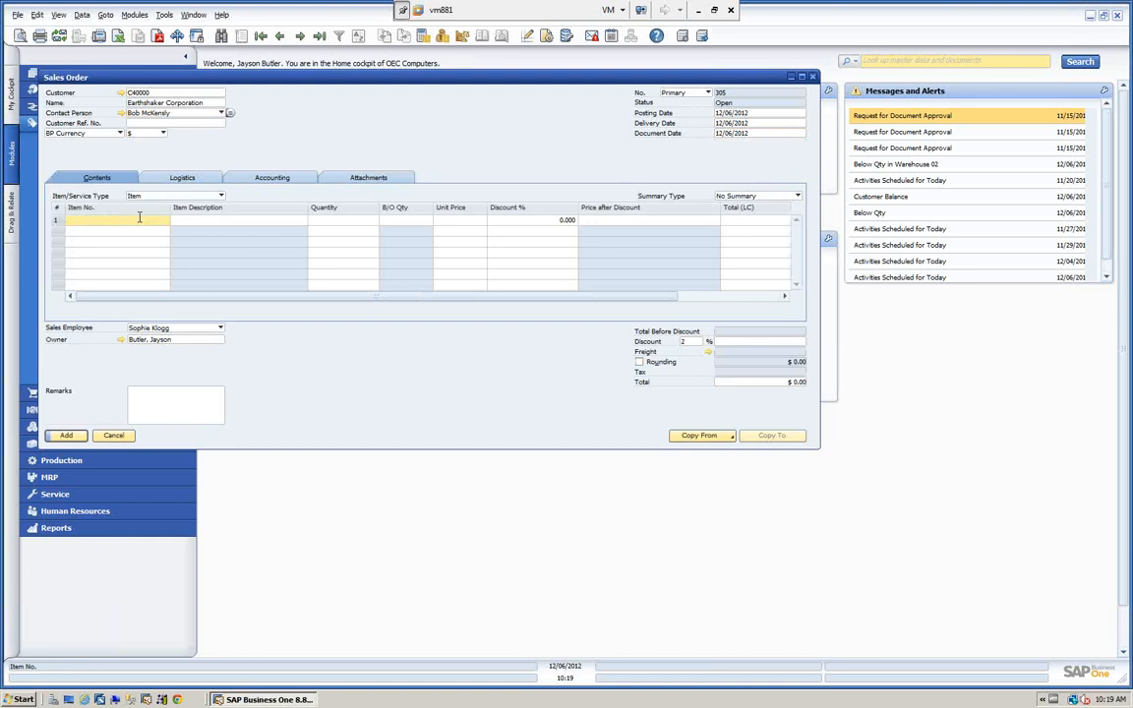
{"action": "key", "text": "Tab"}
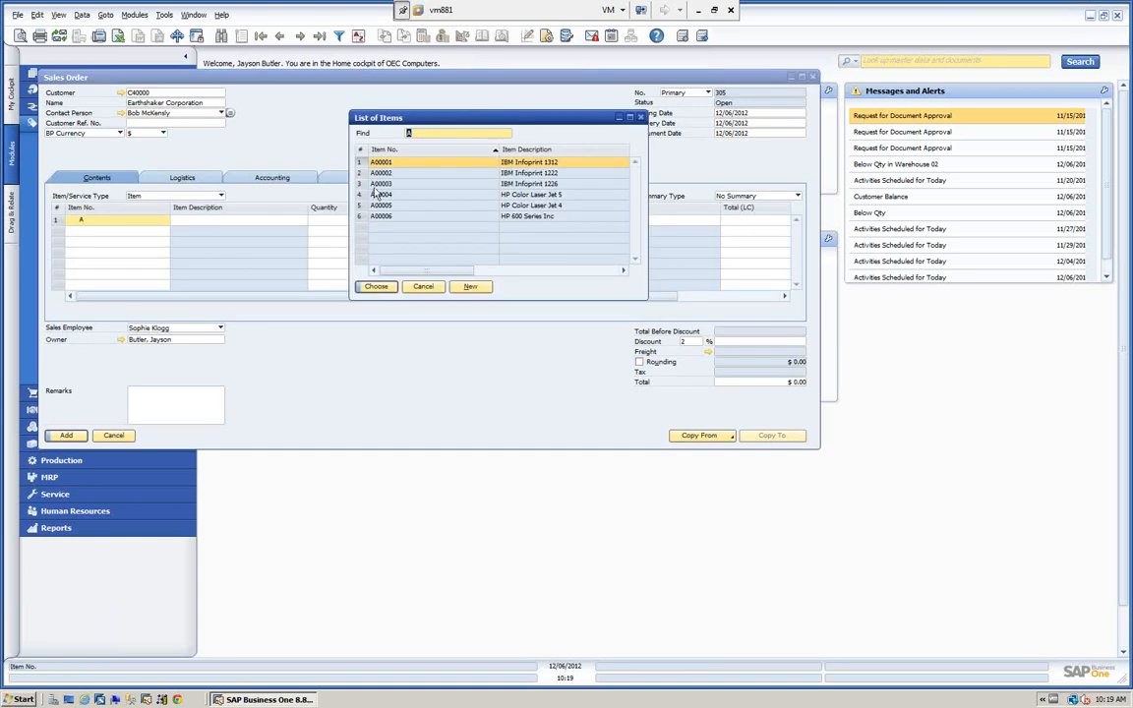
{"action": "left_click", "coordinate": [374, 187], "text": "shift"}
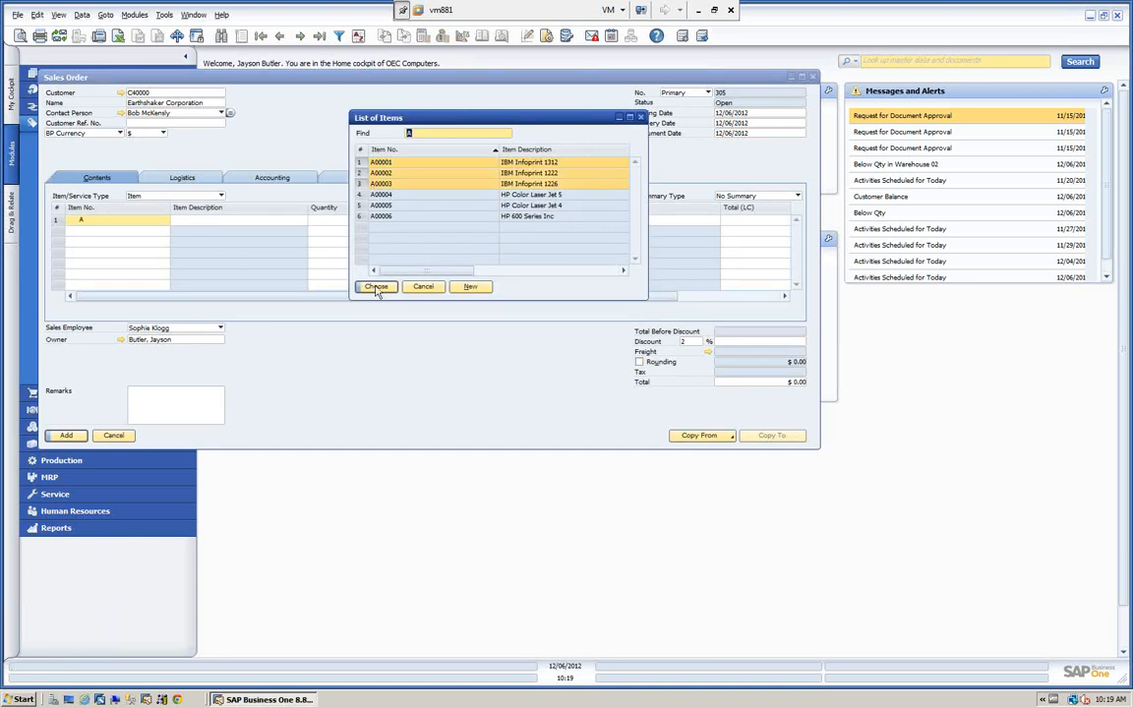
{"action": "left_click", "coordinate": [376, 286]}
Set item A00001's unit price to 500 and its discount to 0.
{"action": "left_click", "coordinate": [464, 222]}
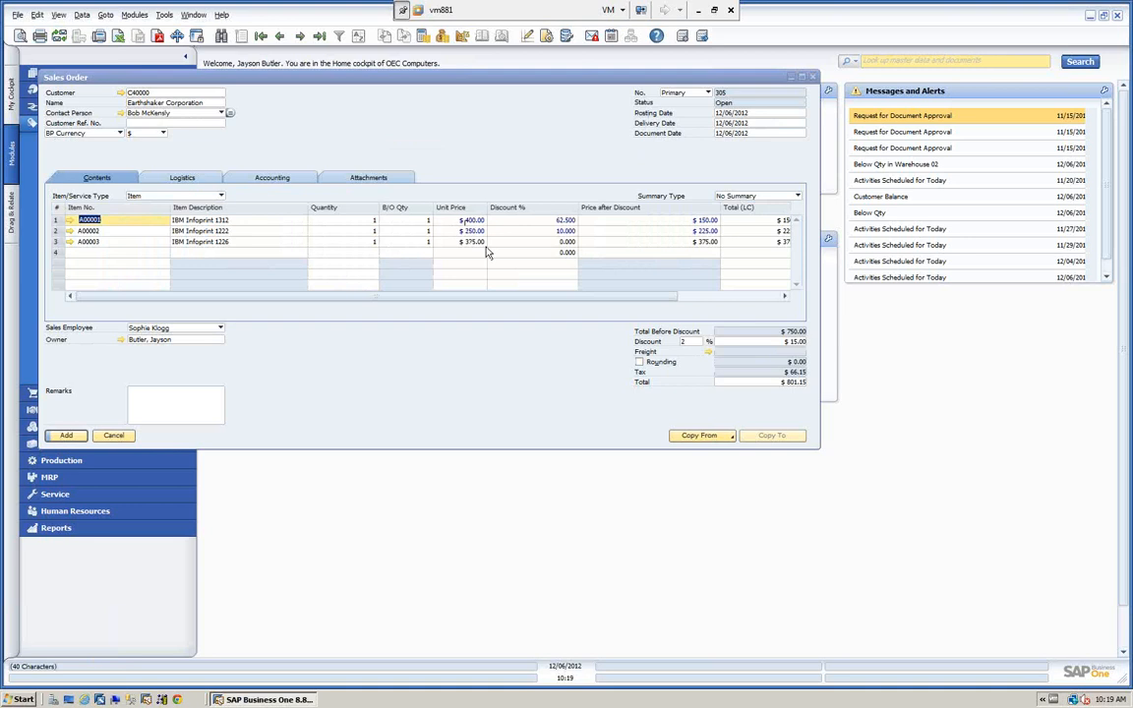
{"action": "type", "text": "5"}
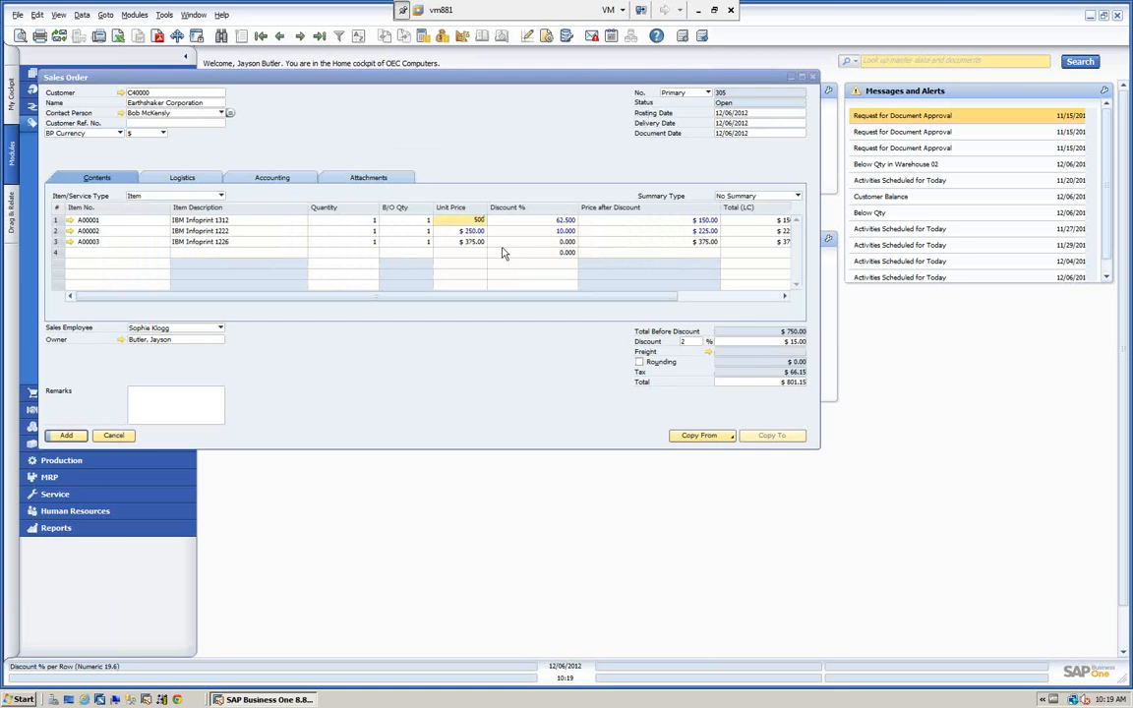
{"action": "type", "text": "00"}
{"action": "key", "text": "Tab"}
{"action": "type", "text": "0"}
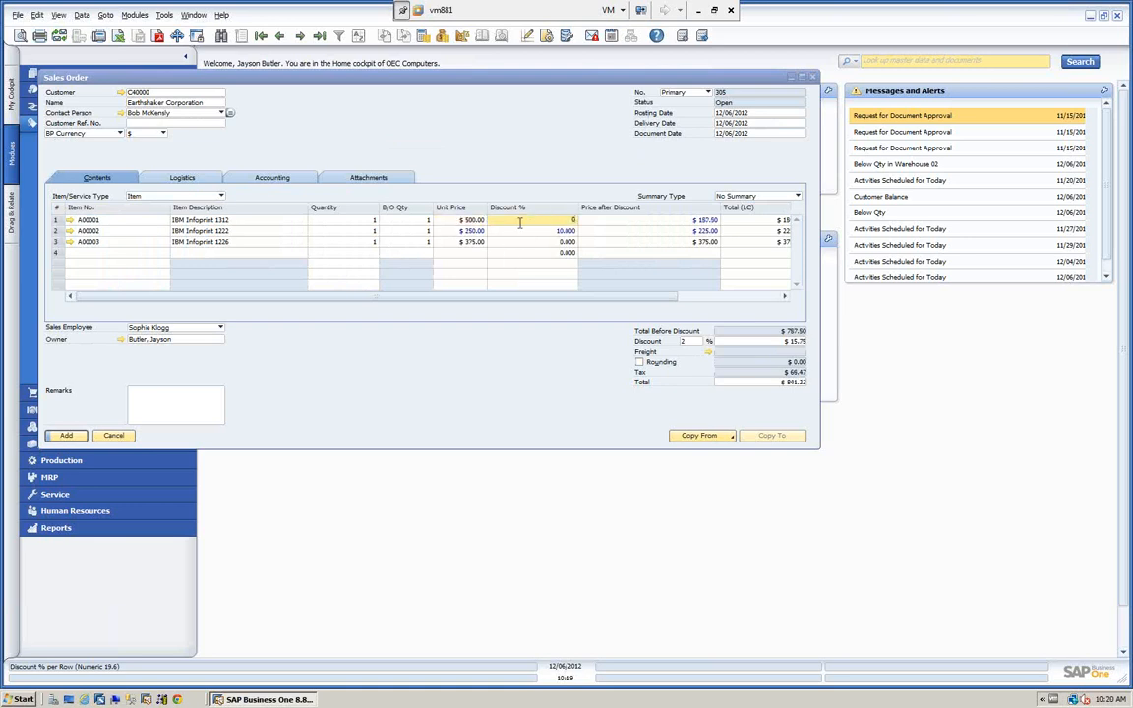
Set item A00002's unit price to 300 and its discount to 0.
{"action": "left_click", "coordinate": [470, 231]}
{"action": "type", "text": "3"}
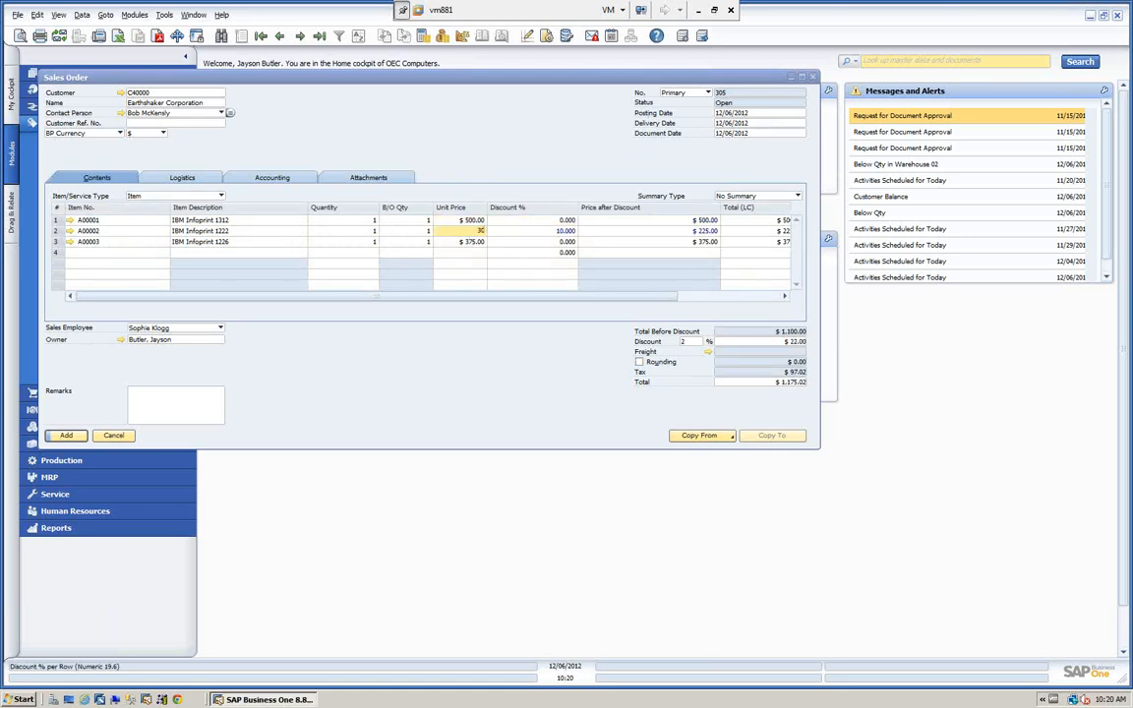
{"action": "type", "text": "00"}
{"action": "left_click", "coordinate": [538, 233]}
{"action": "type", "text": "0"}
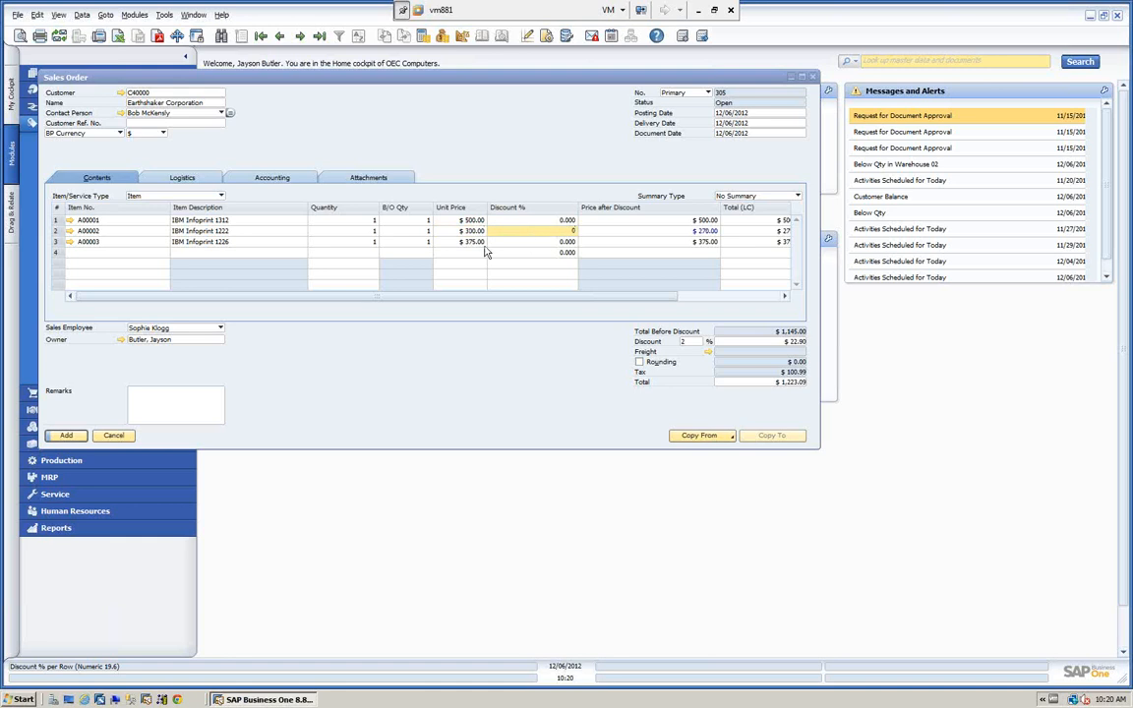
Set item A00003's unit price to 200.
{"action": "left_click", "coordinate": [452, 242]}
{"action": "type", "text": "20"}
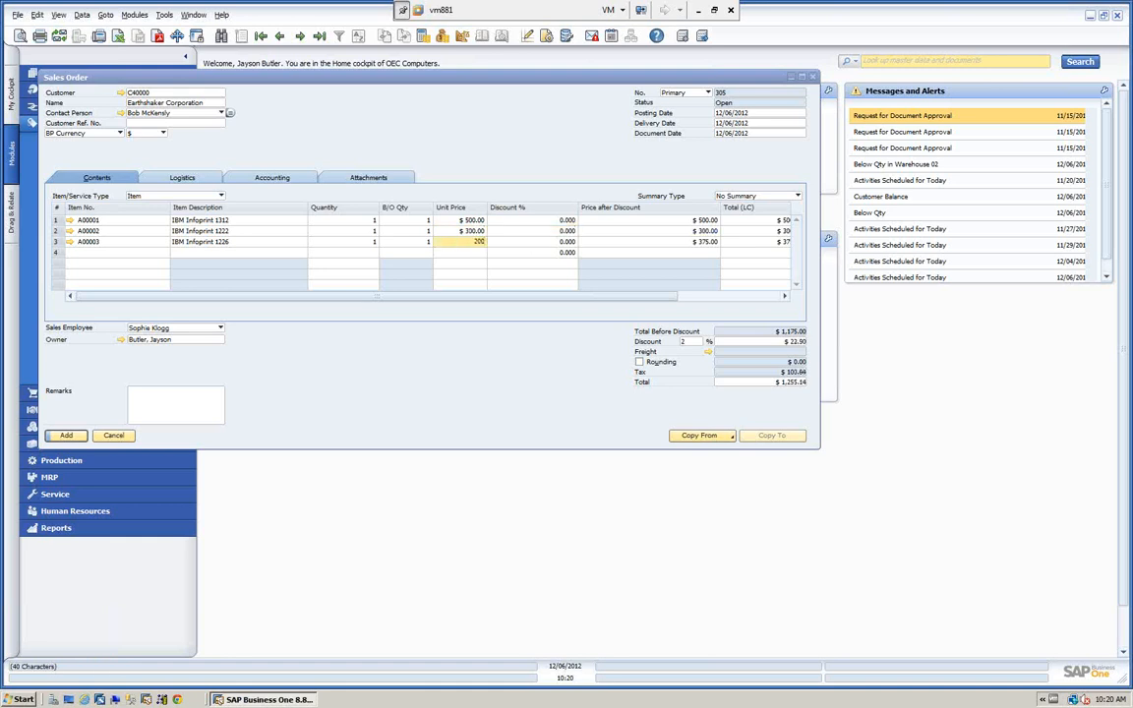
{"action": "type", "text": "0"}
{"action": "key", "text": "Tab"}
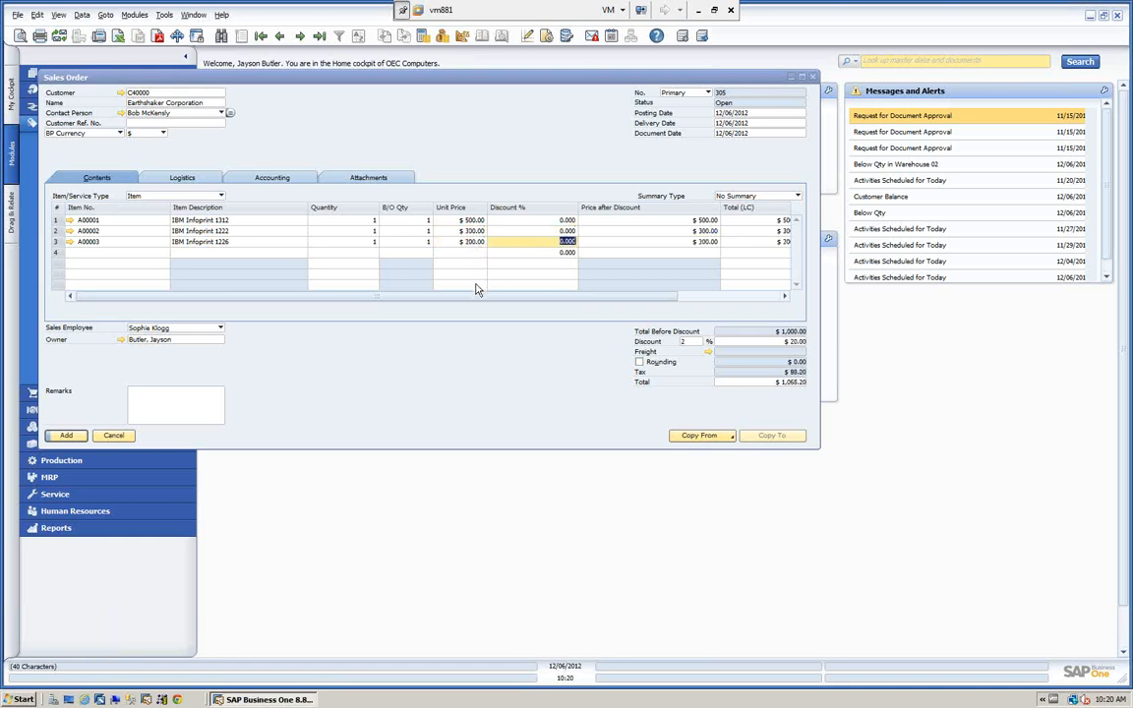
Add a Freight charge of $100 to the sales order, distributed by Row Total.
{"action": "left_click_drag", "start_coordinate": [473, 295], "coordinate": [612, 283]}
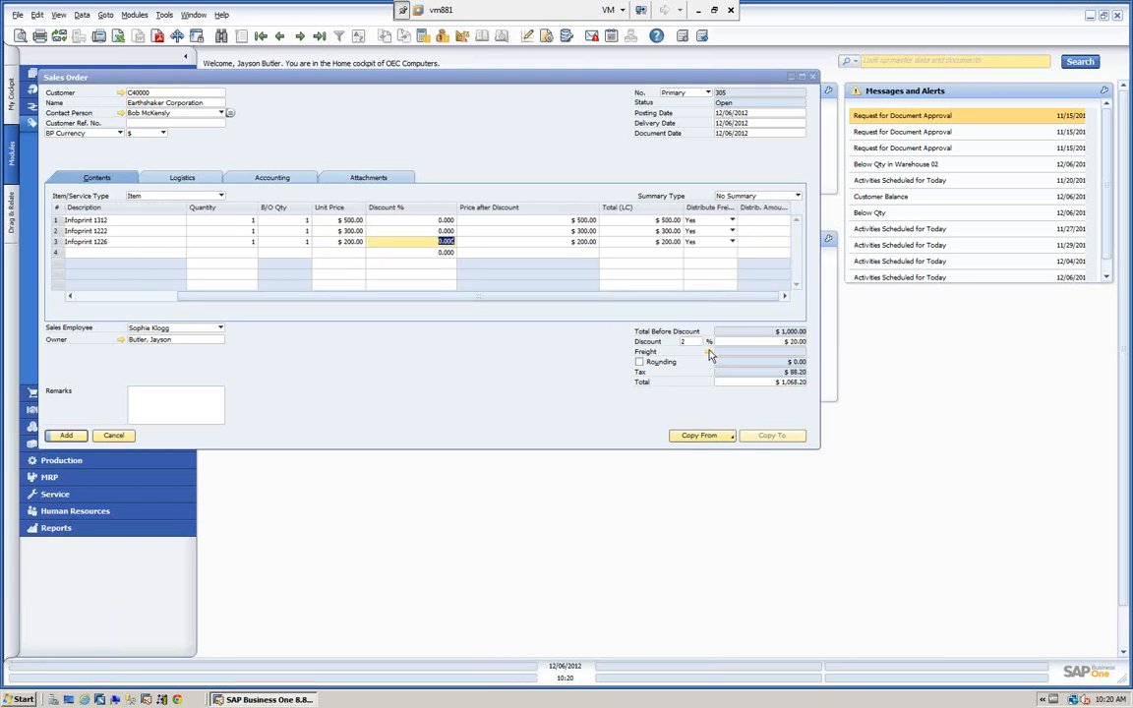
{"action": "left_click", "coordinate": [709, 353]}
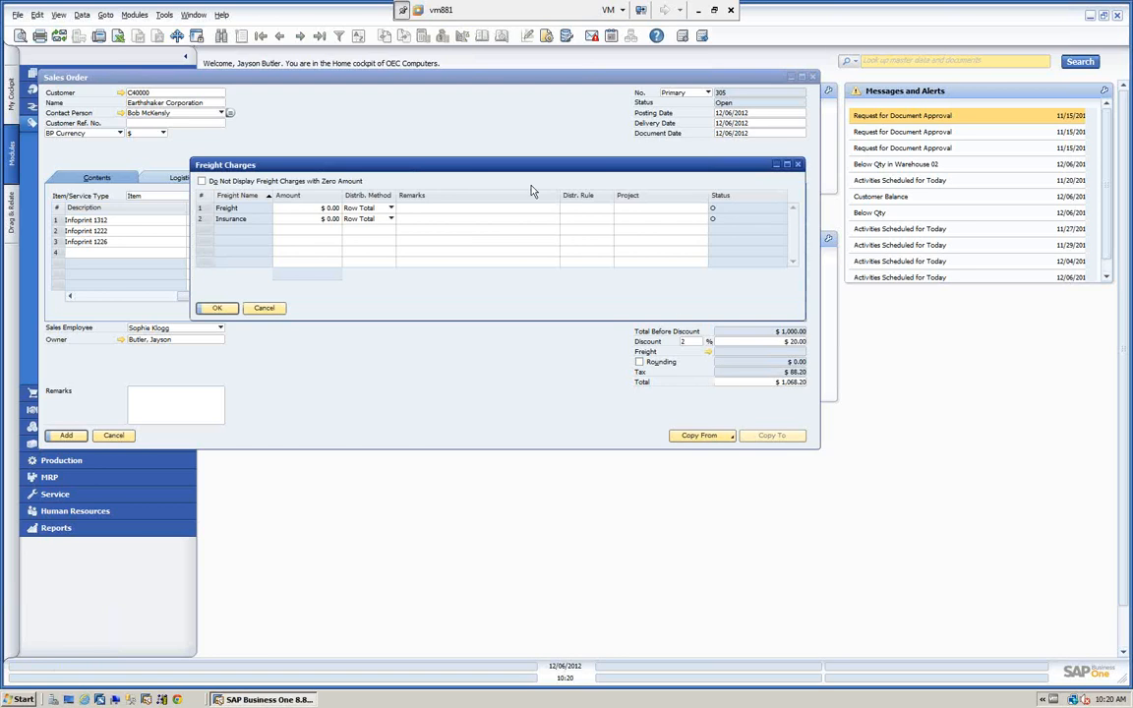
{"action": "left_click_drag", "start_coordinate": [507, 170], "coordinate": [447, 148]}
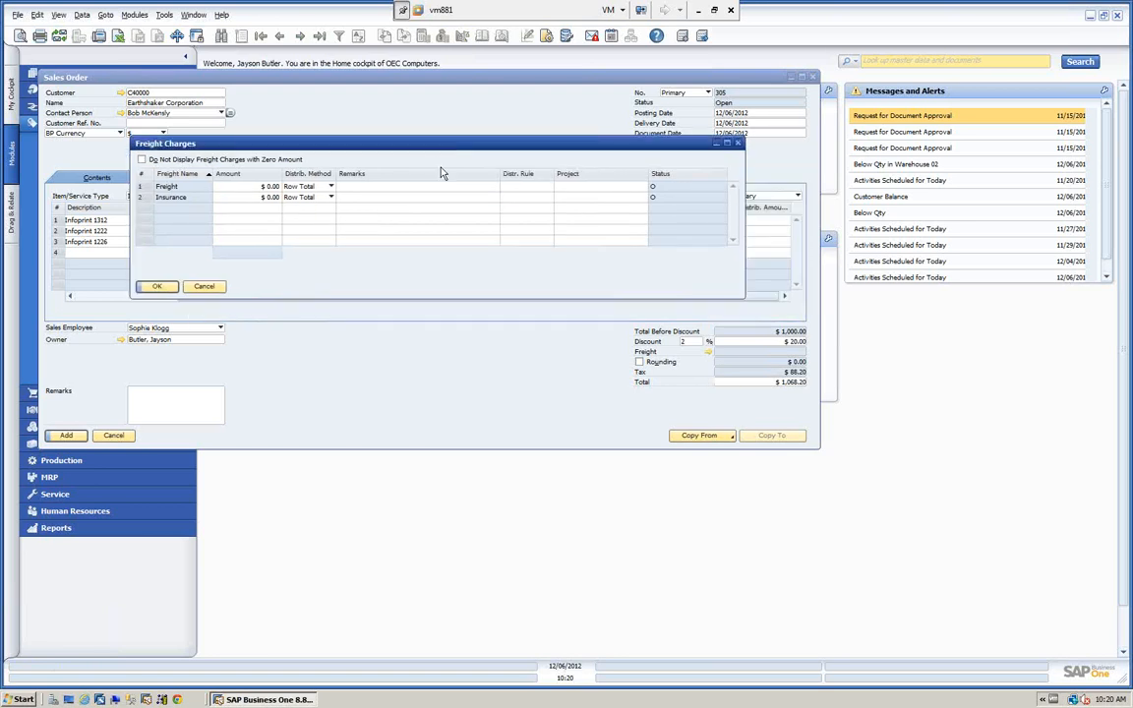
{"action": "left_click", "coordinate": [265, 185]}
{"action": "type", "text": "10"}
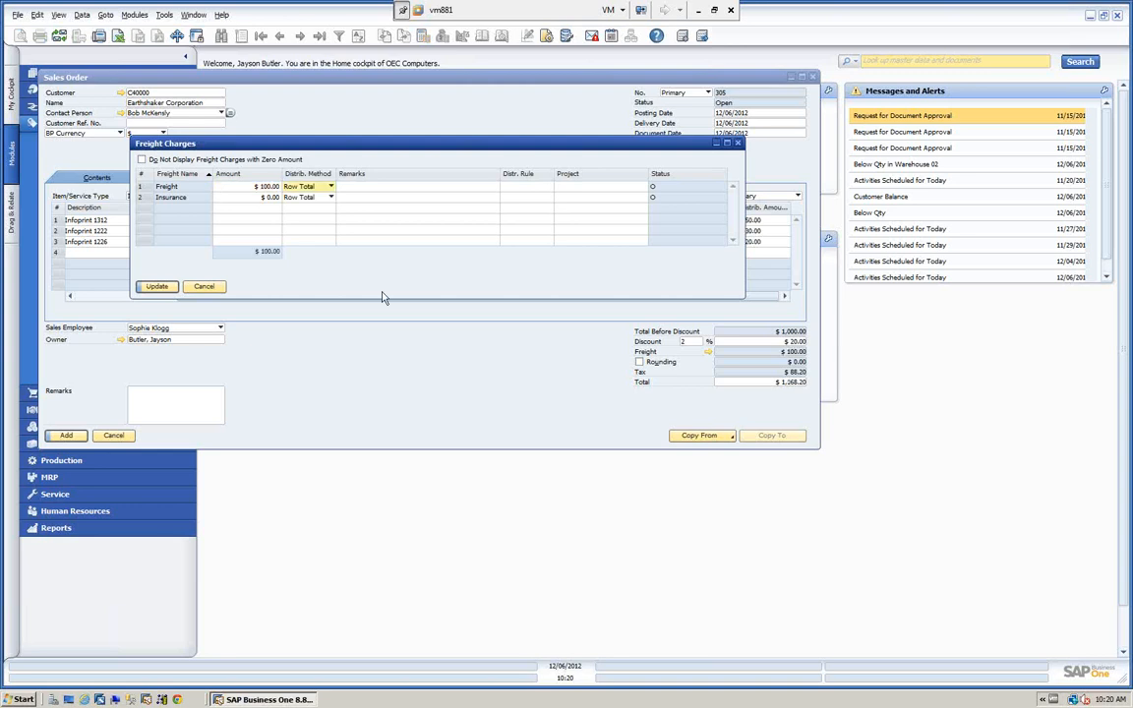
{"action": "left_click", "coordinate": [332, 186]}
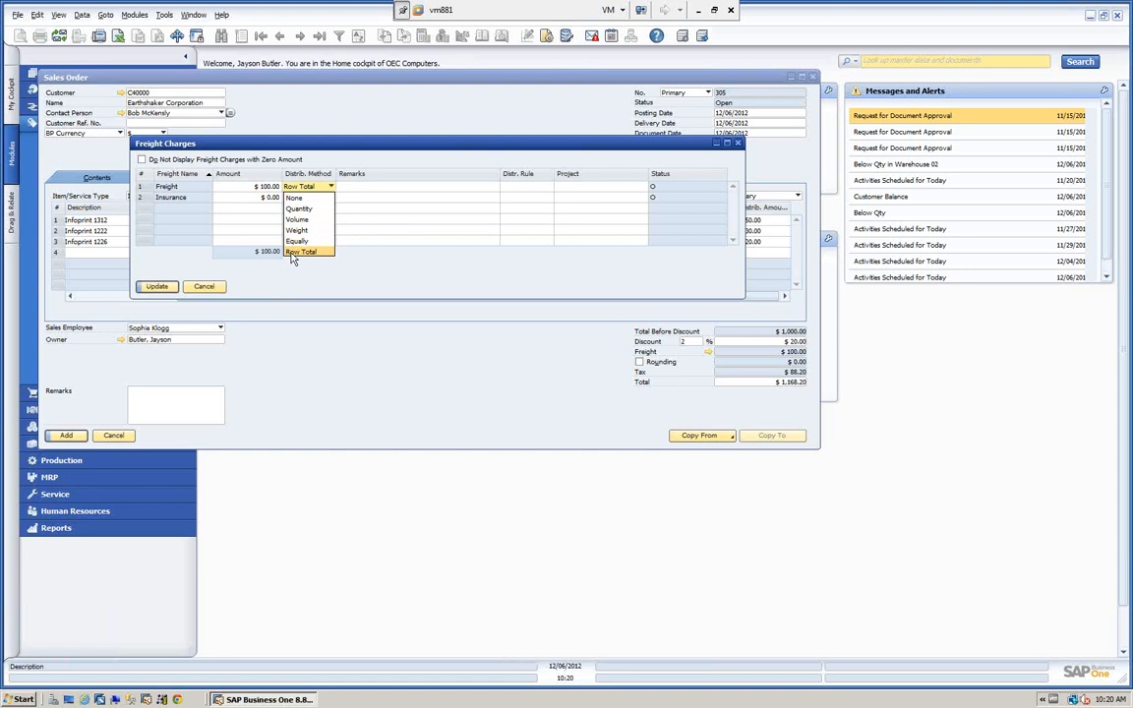
{"action": "left_click", "coordinate": [165, 291]}
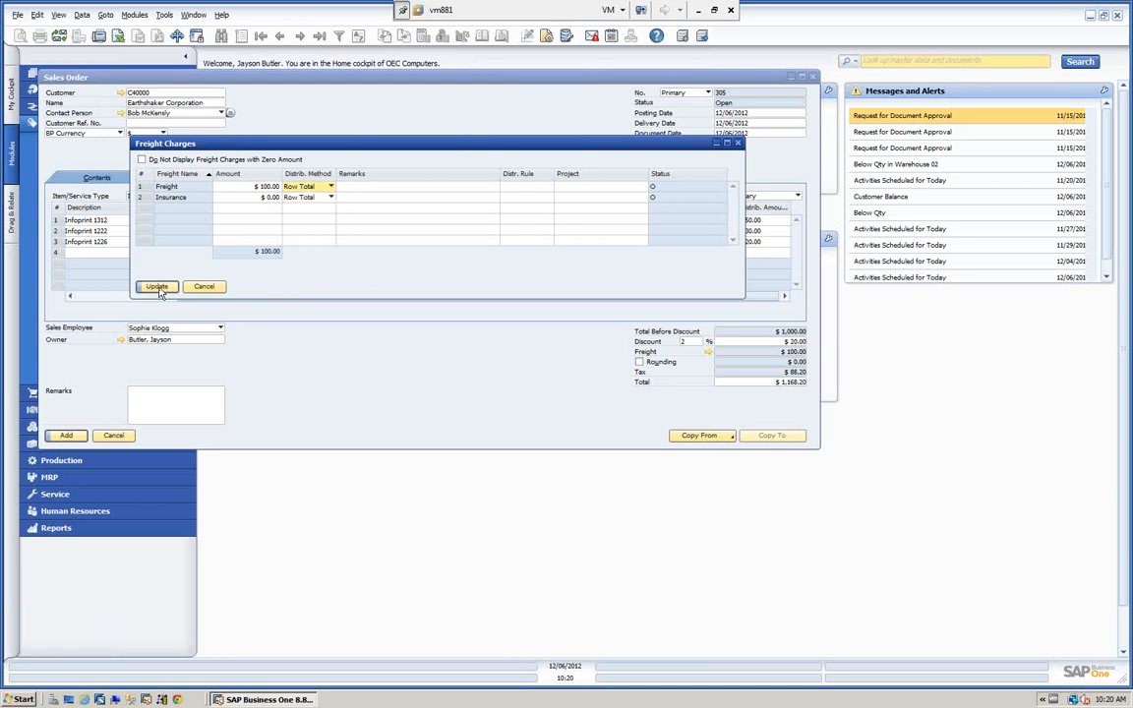
{"action": "left_click", "coordinate": [158, 287]}
{"action": "left_click", "coordinate": [158, 287]}
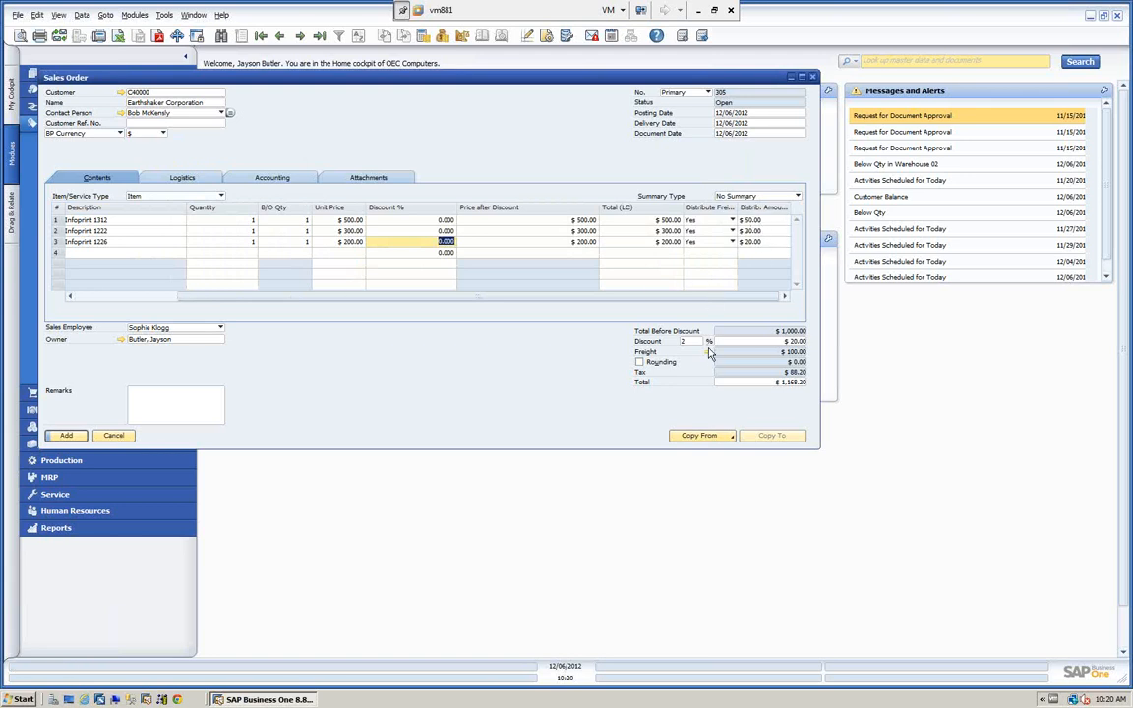
Change the Freight charge's distribution method to Equally and apply it to the sales order.
{"action": "left_click", "coordinate": [708, 352]}
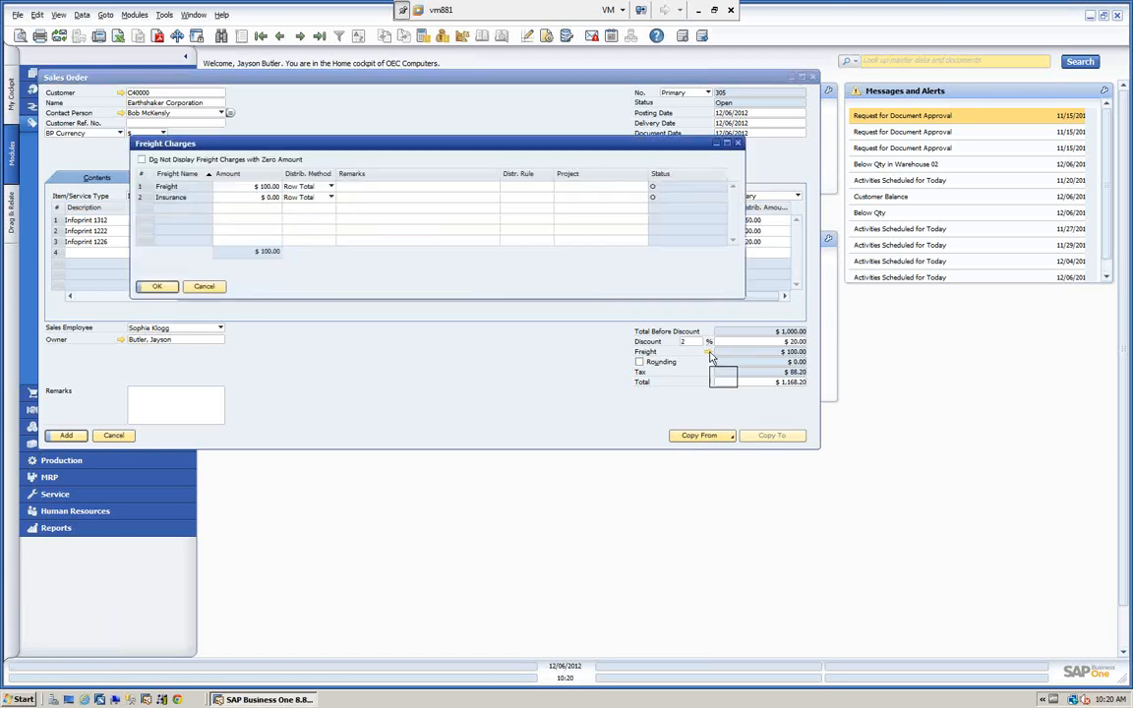
{"action": "left_click", "coordinate": [331, 188]}
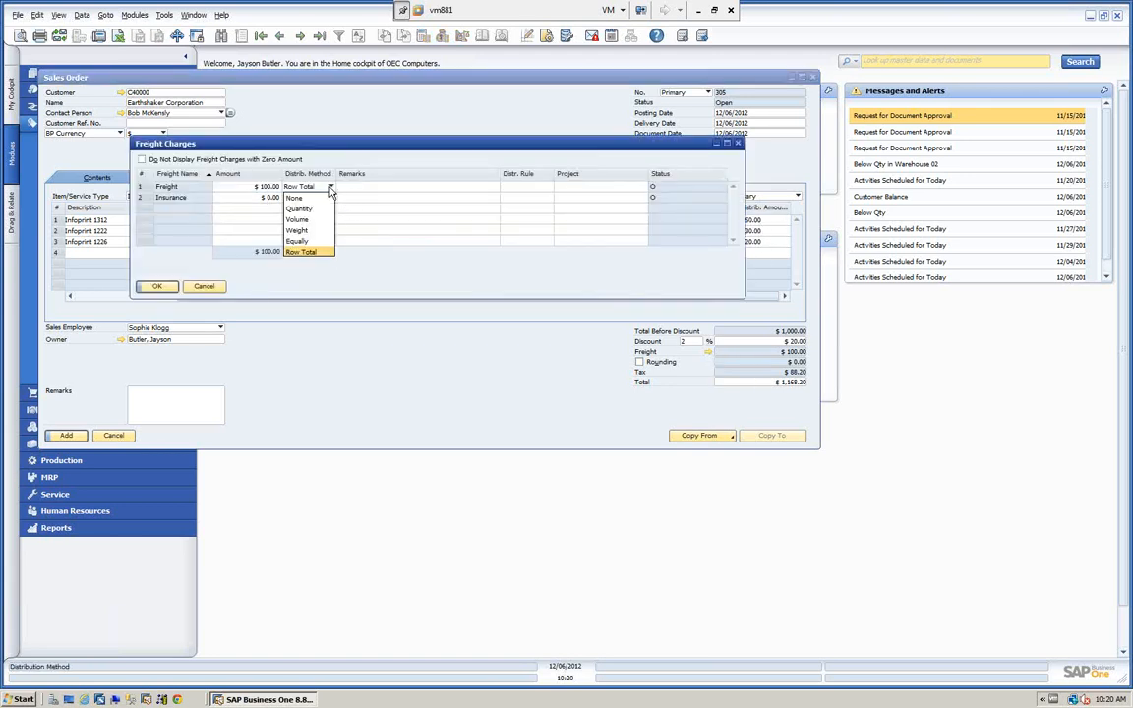
{"action": "left_click", "coordinate": [295, 241]}
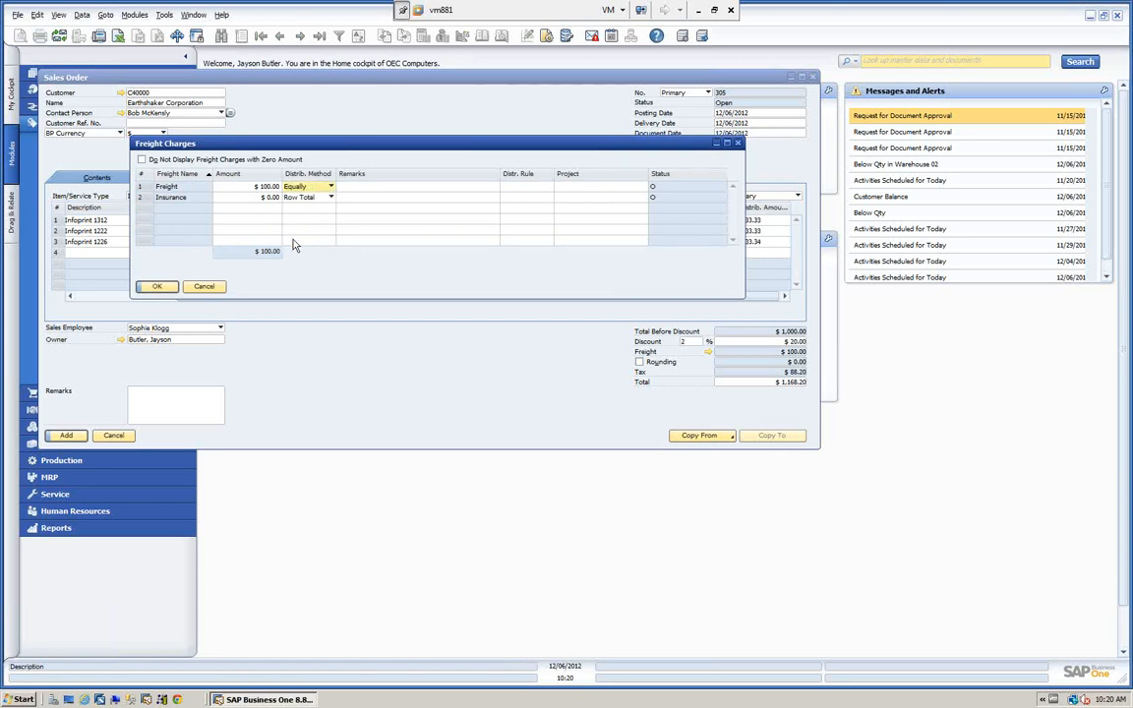
{"action": "left_click", "coordinate": [157, 286]}
{"action": "left_click", "coordinate": [158, 287]}
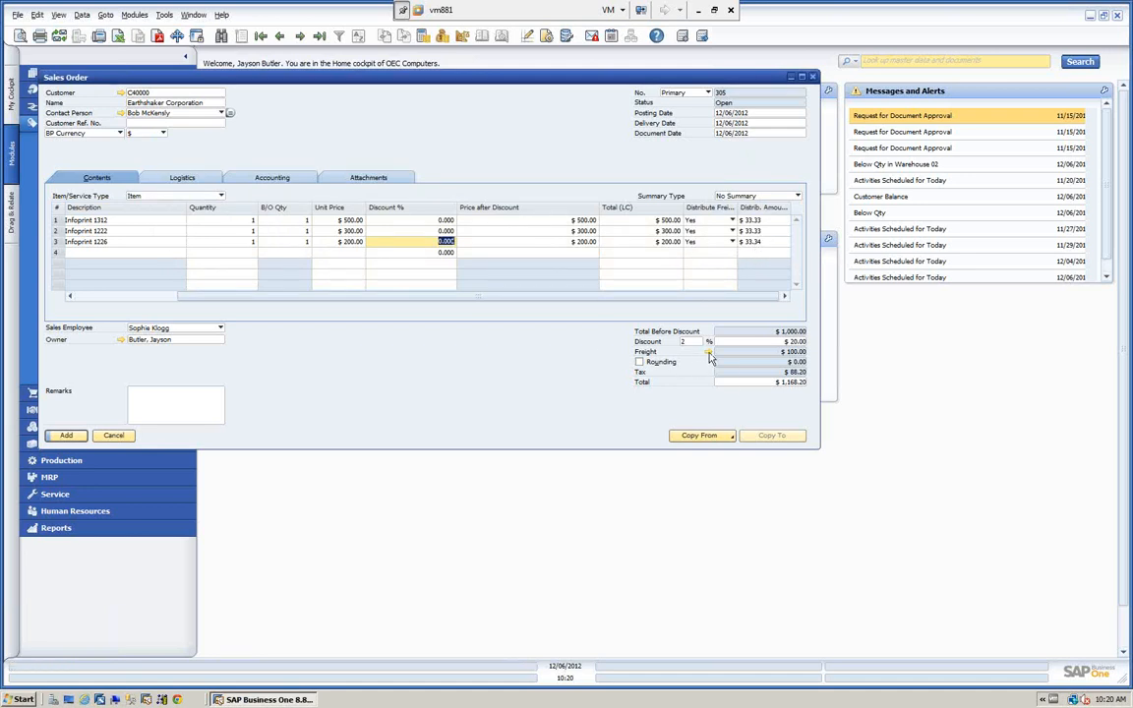
Set the quantities to 5 for A00001, 3 for A00002 and 2 for A00003.
{"action": "left_click", "coordinate": [236, 220]}
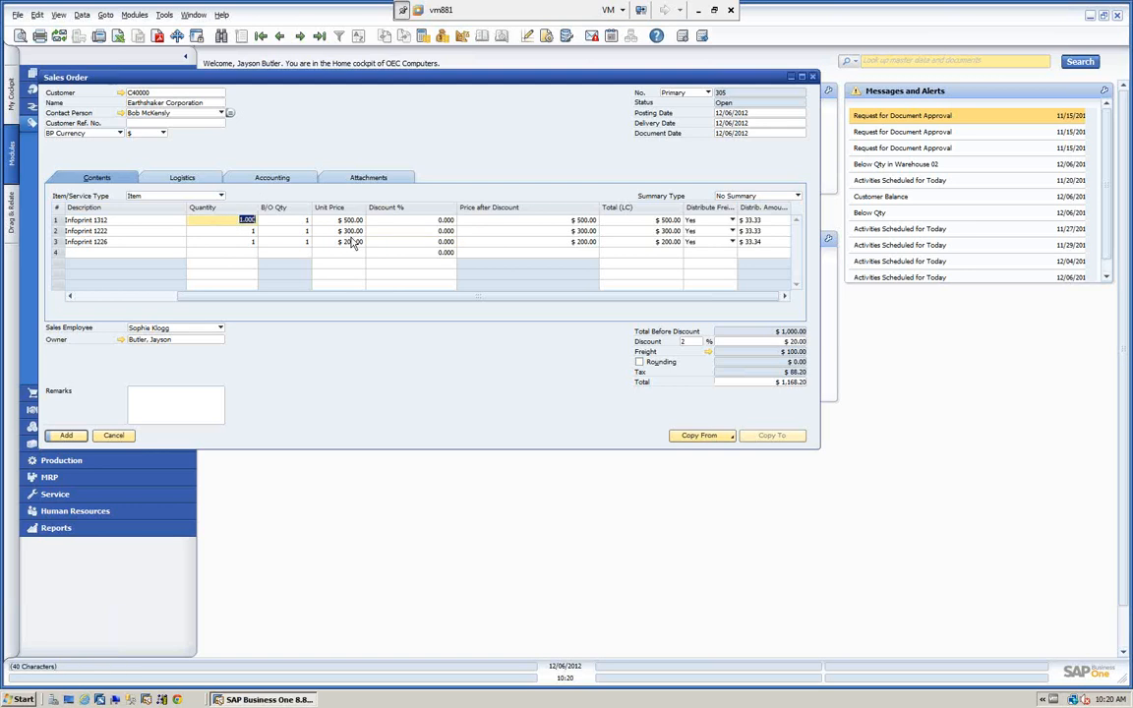
{"action": "type", "text": "5"}
{"action": "left_click", "coordinate": [243, 231]}
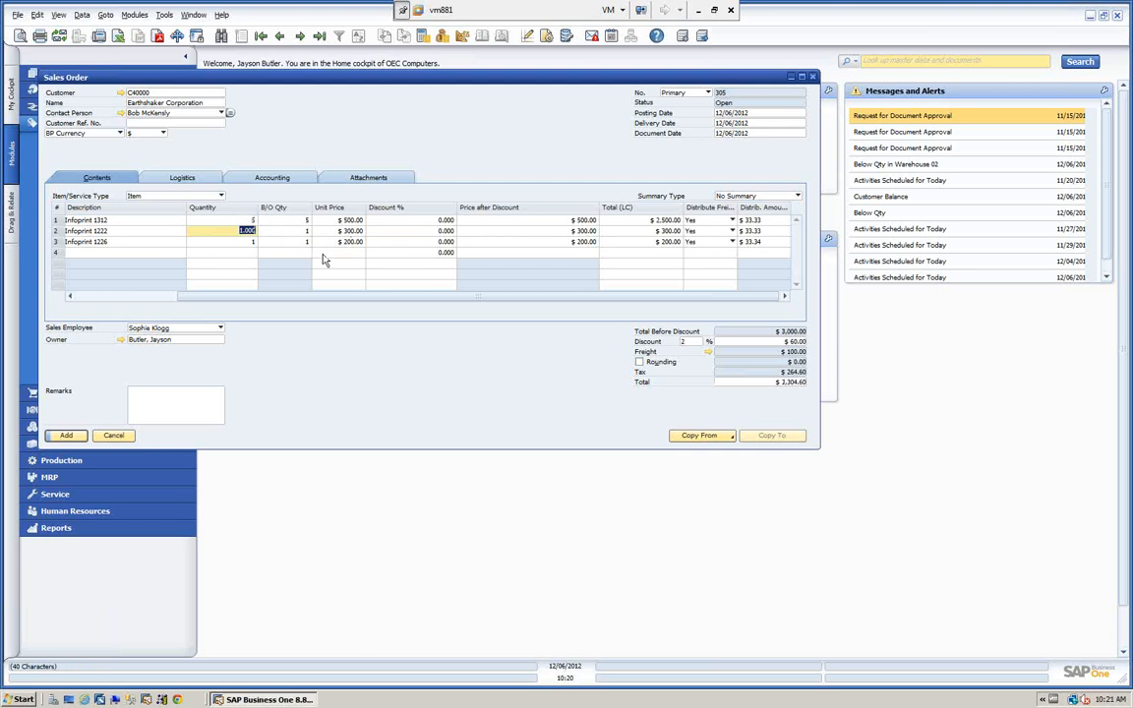
{"action": "type", "text": "3"}
{"action": "left_click", "coordinate": [241, 241]}
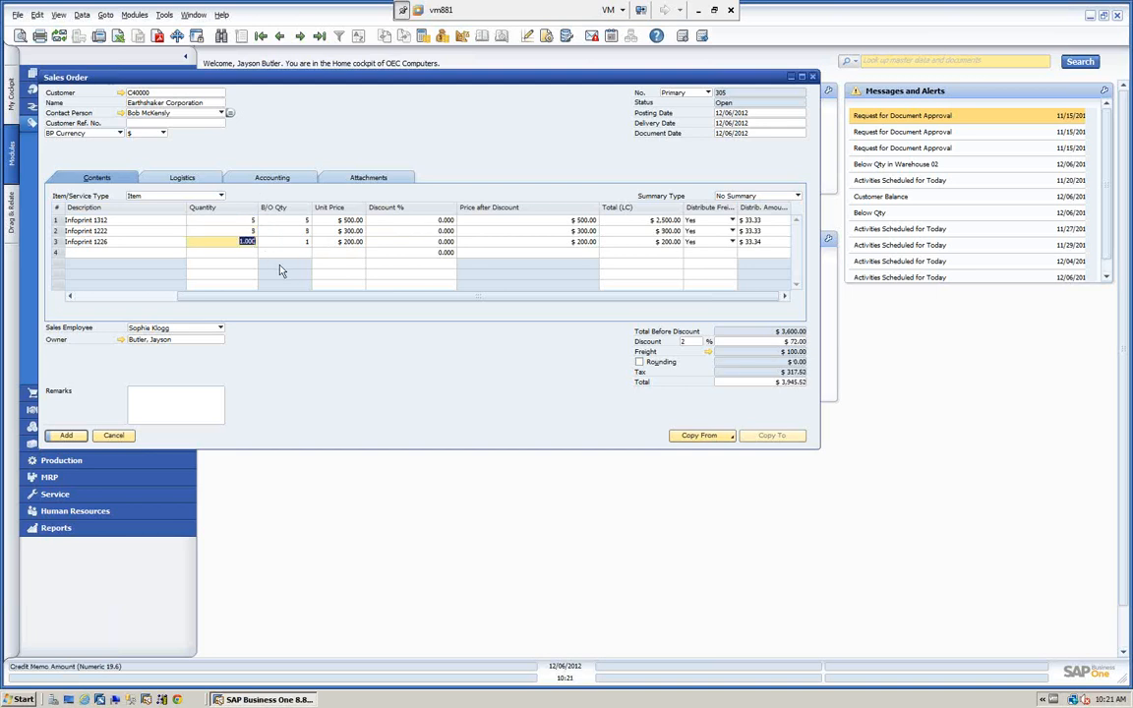
{"action": "type", "text": "2"}
{"action": "key", "text": "Tab"}
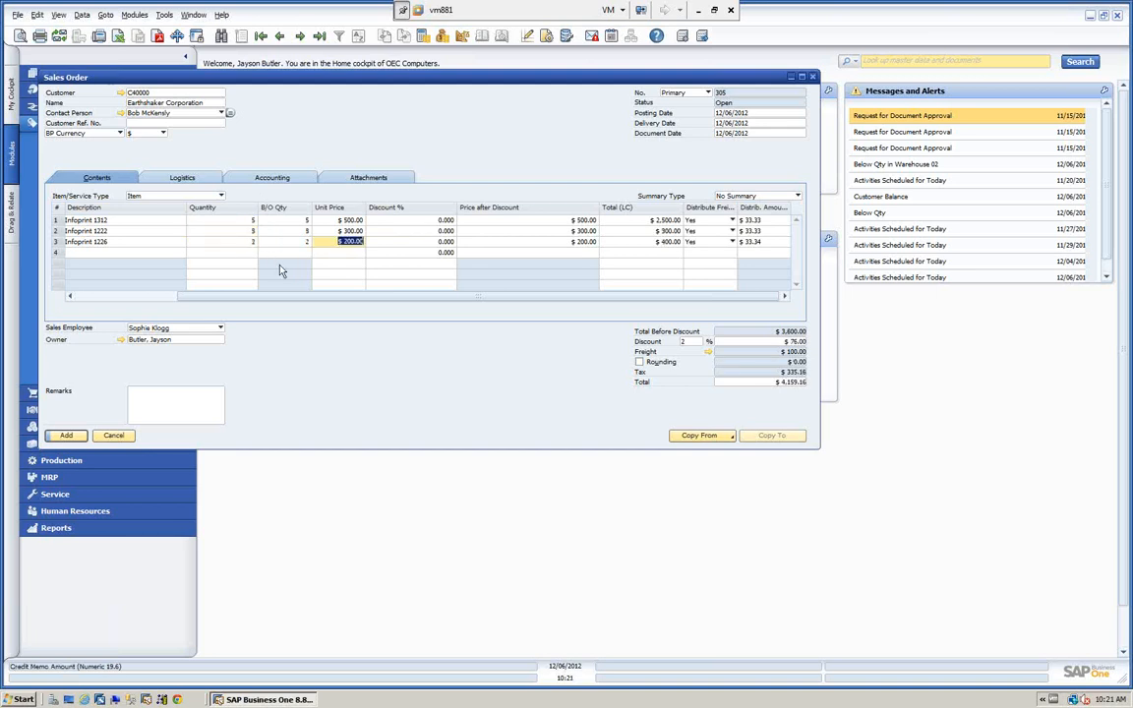
Change the Freight charge's distribution method to Quantity and apply it to the sales order.
{"action": "left_click", "coordinate": [707, 352]}
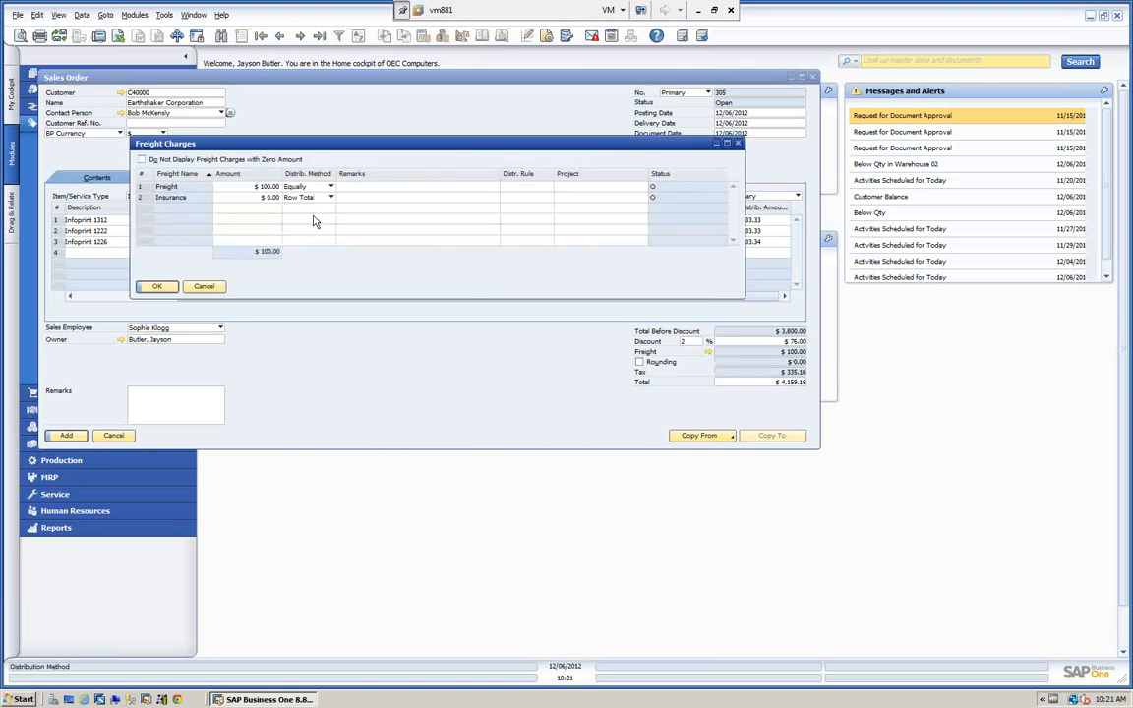
{"action": "left_click", "coordinate": [297, 186]}
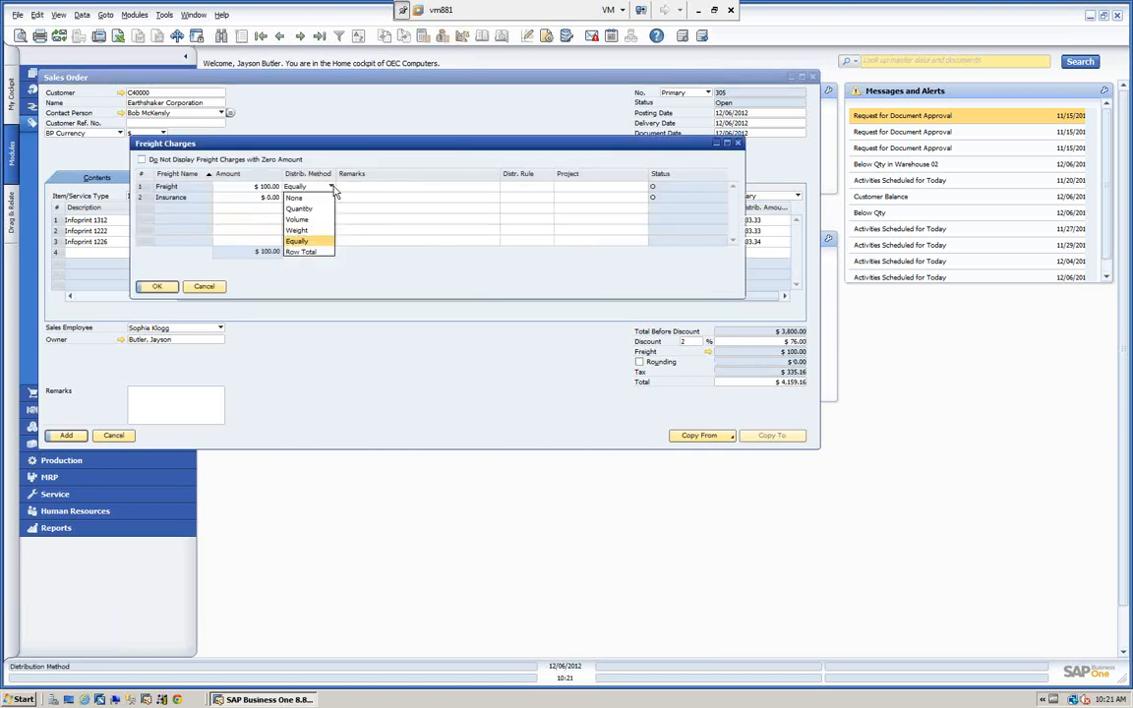
{"action": "left_click", "coordinate": [298, 210]}
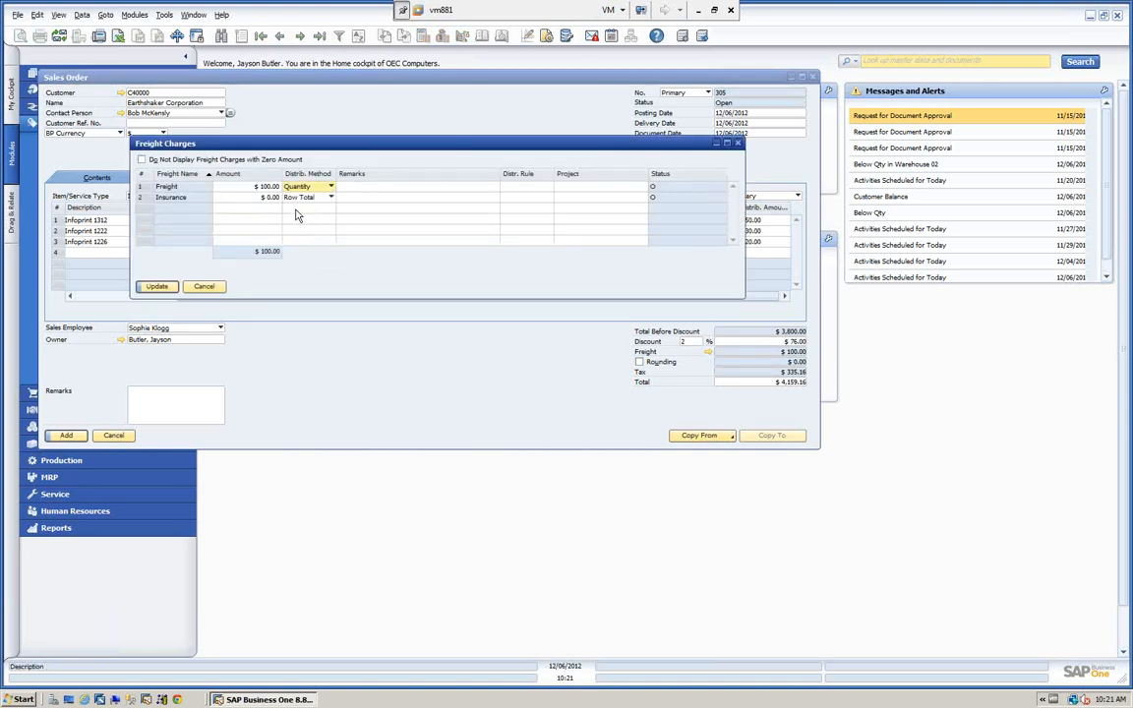
{"action": "left_click", "coordinate": [157, 286]}
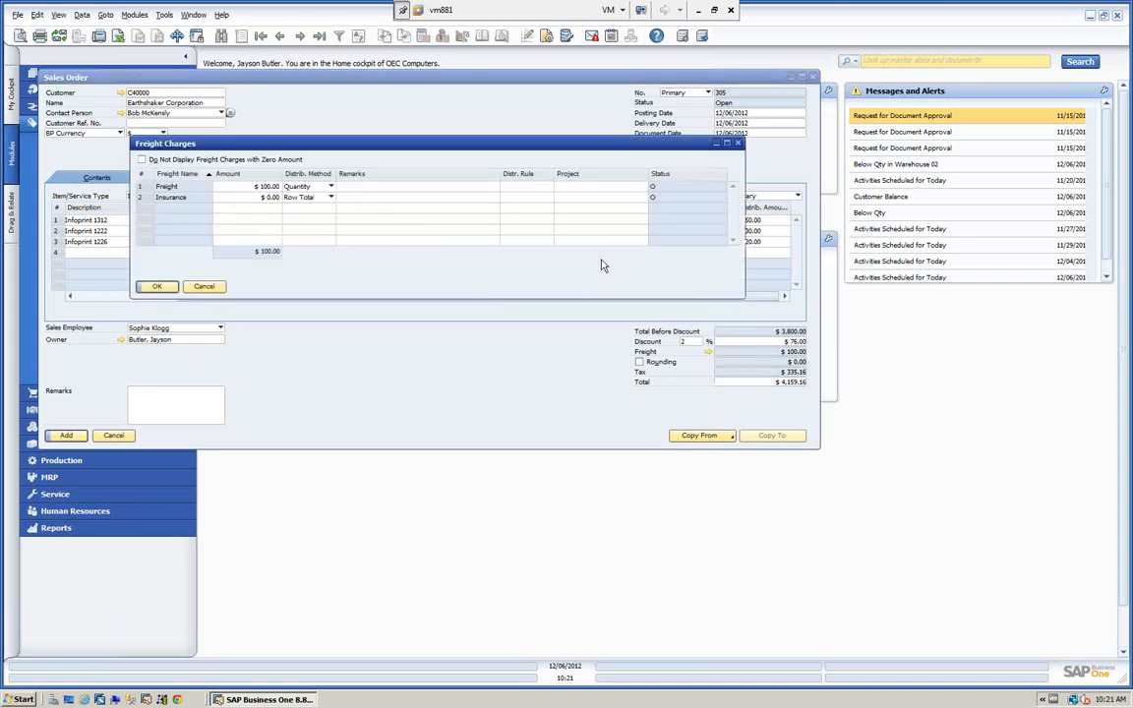
Switch the Freight charge's distribution method to Volume, and add the sales order.
{"action": "left_click", "coordinate": [332, 186]}
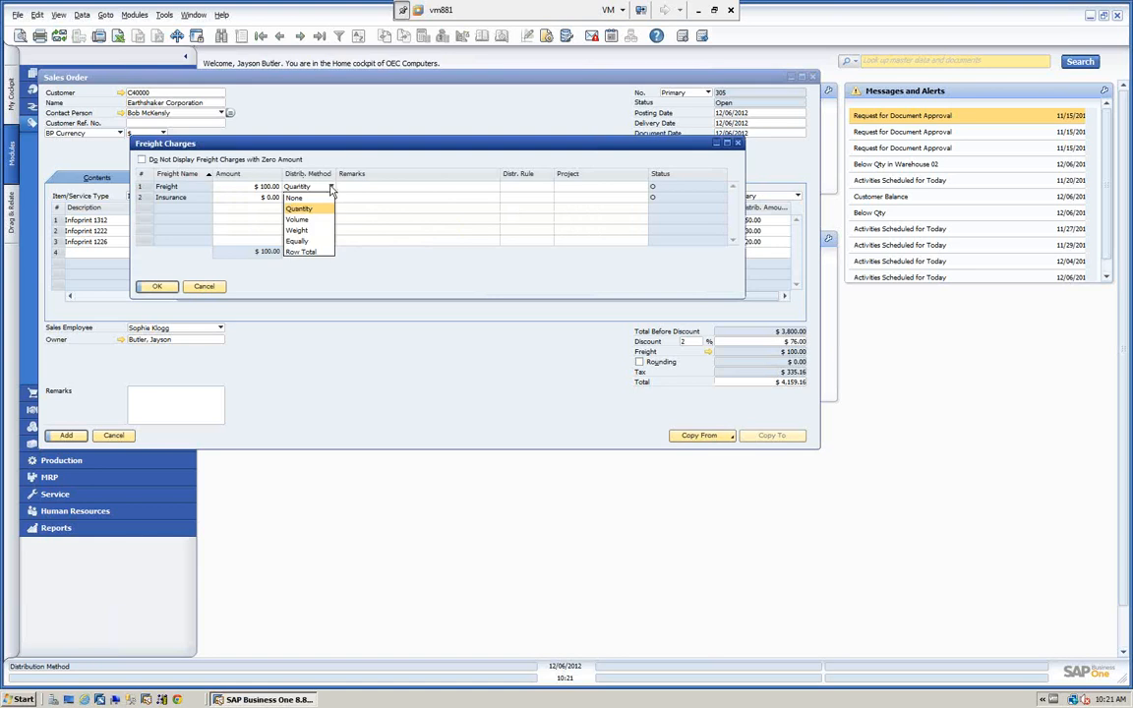
{"action": "left_click", "coordinate": [296, 221]}
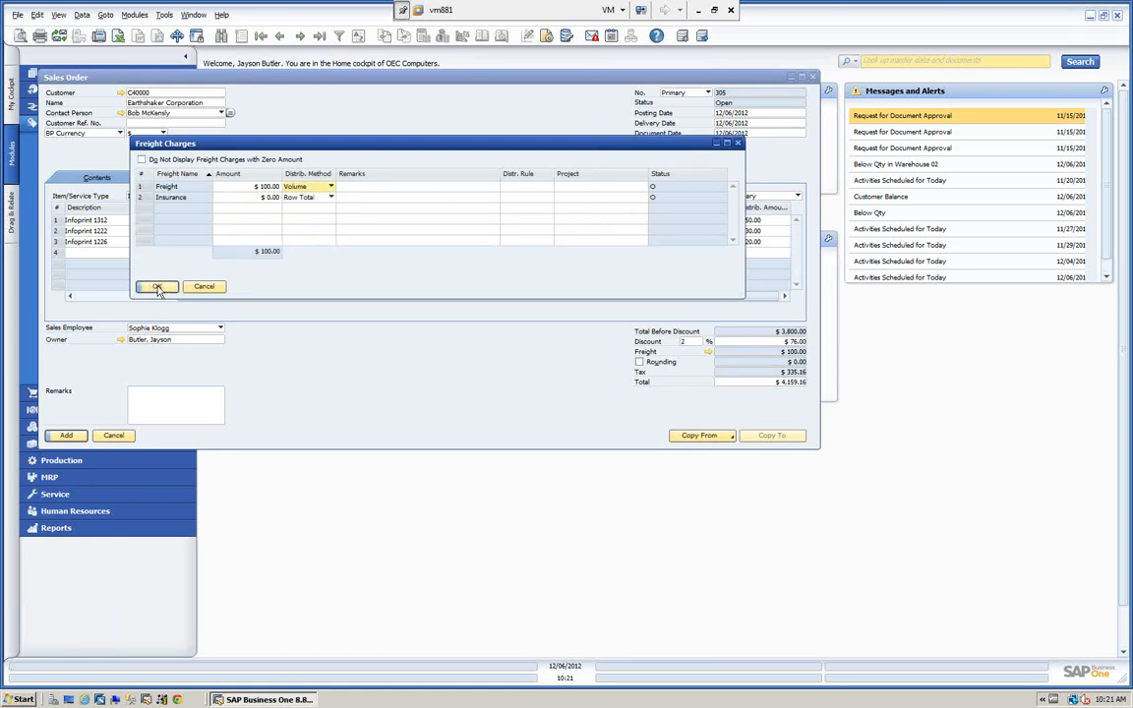
{"action": "left_click", "coordinate": [157, 287]}
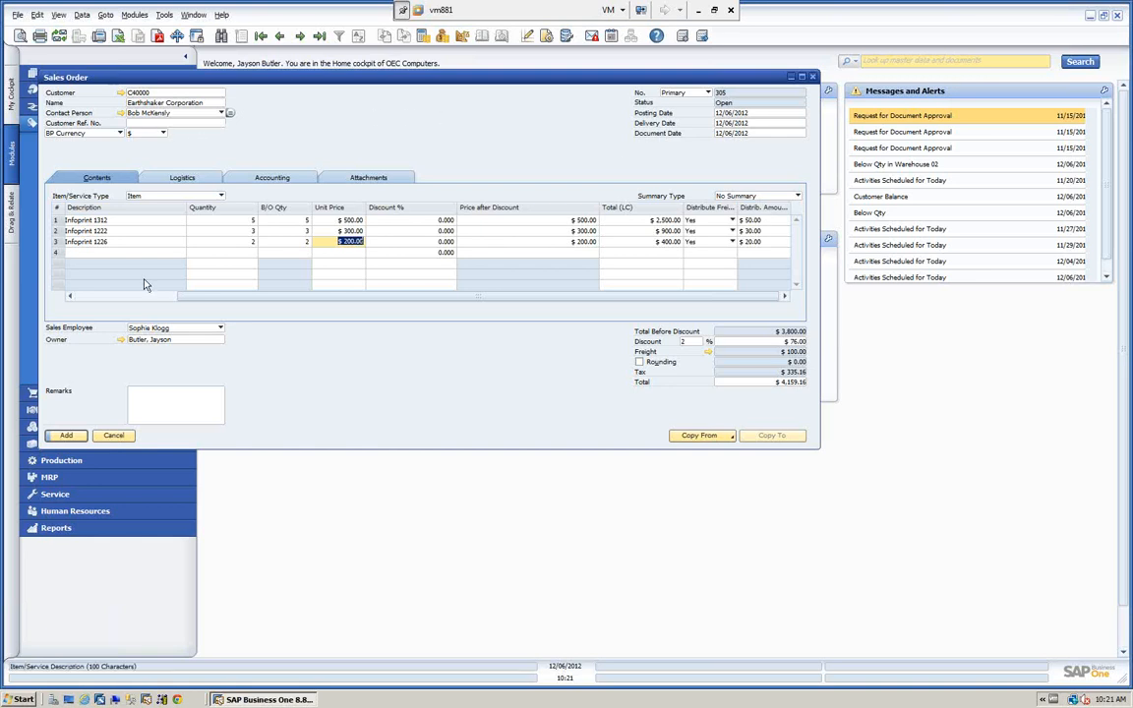
{"action": "left_click", "coordinate": [77, 437]}
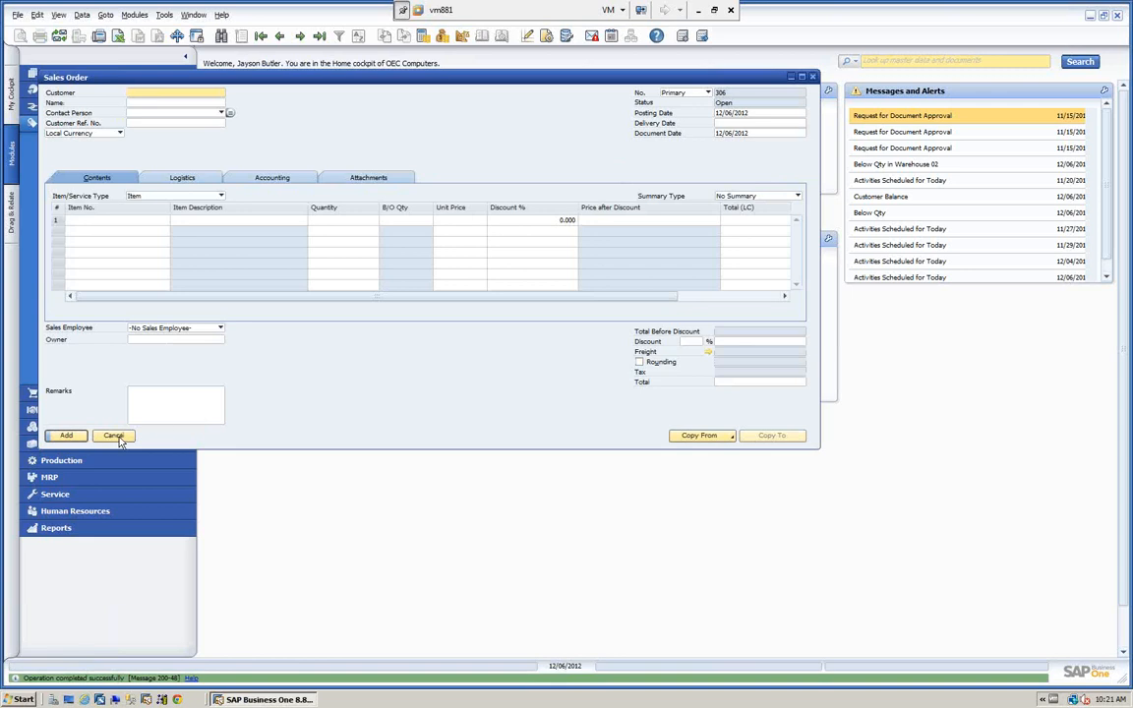
{"action": "left_click", "coordinate": [113, 436]}
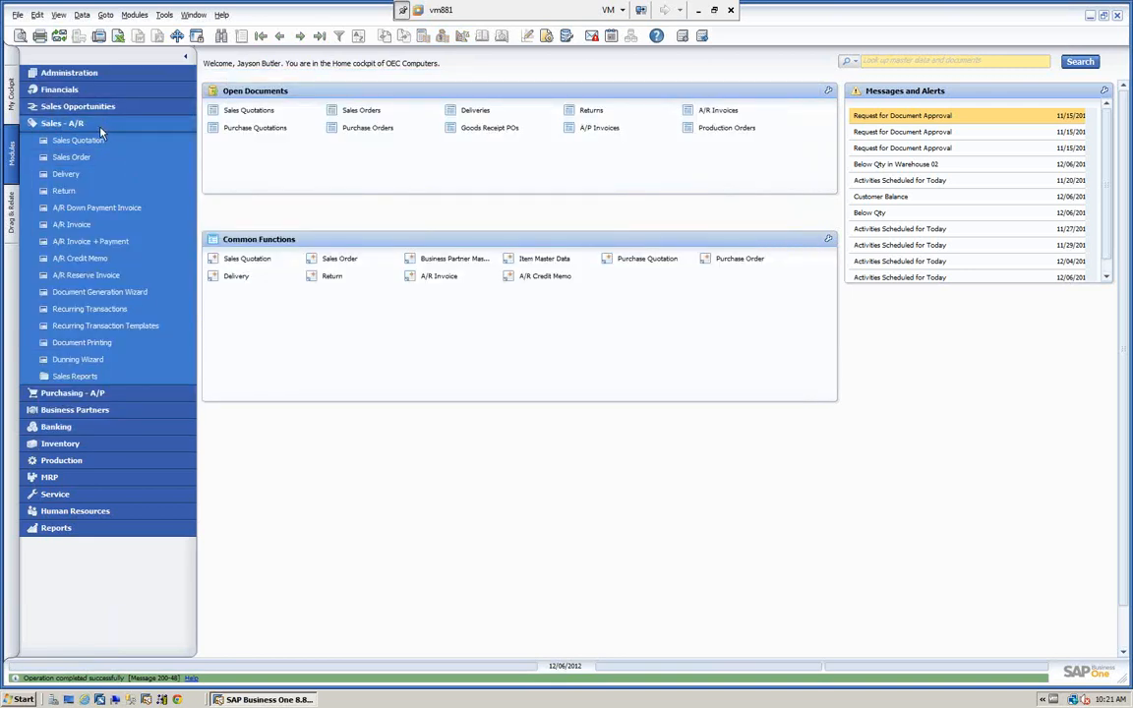
Start a delivery for Earthshaker Corporation based on its most recent sales order.
{"action": "left_click", "coordinate": [66, 174]}
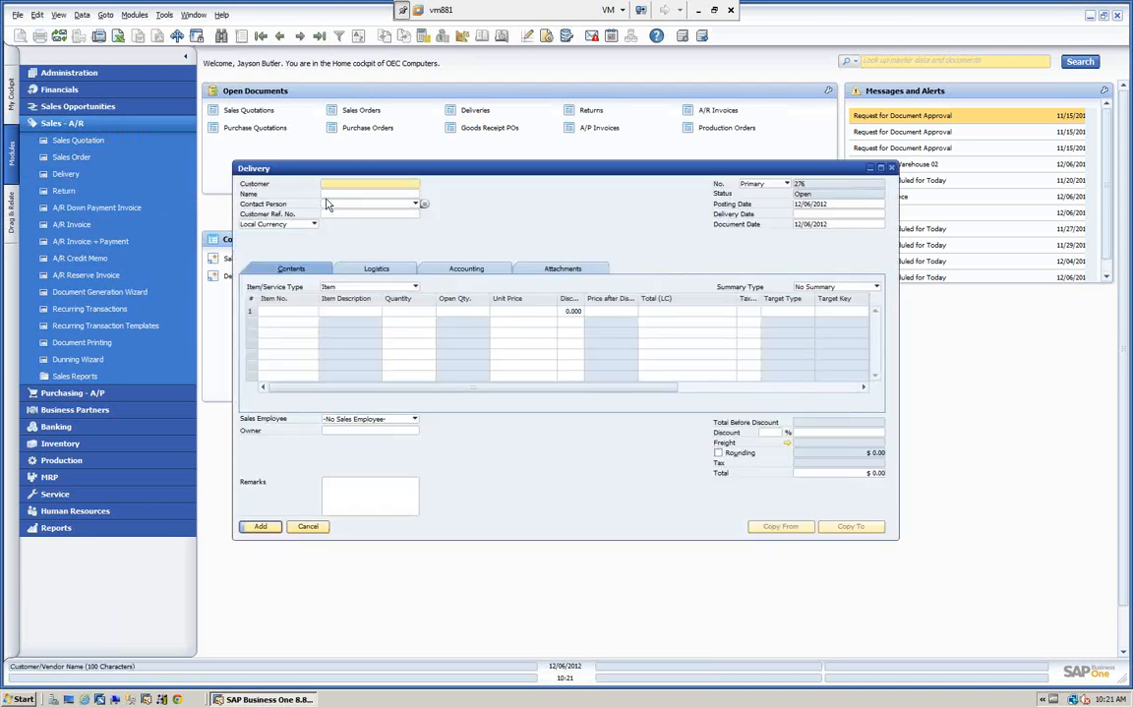
{"action": "type", "text": "C40000"}
{"action": "key", "text": "Tab"}
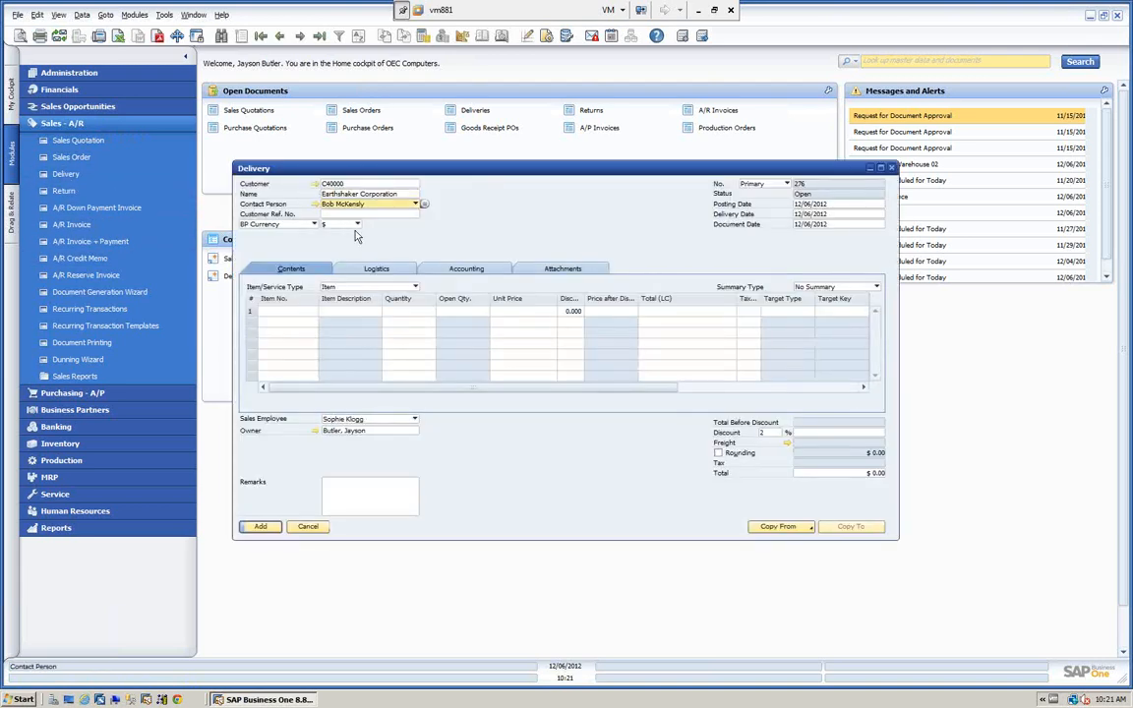
{"action": "left_click_drag", "start_coordinate": [336, 176], "coordinate": [334, 139]}
{"action": "left_click", "coordinate": [744, 488]}
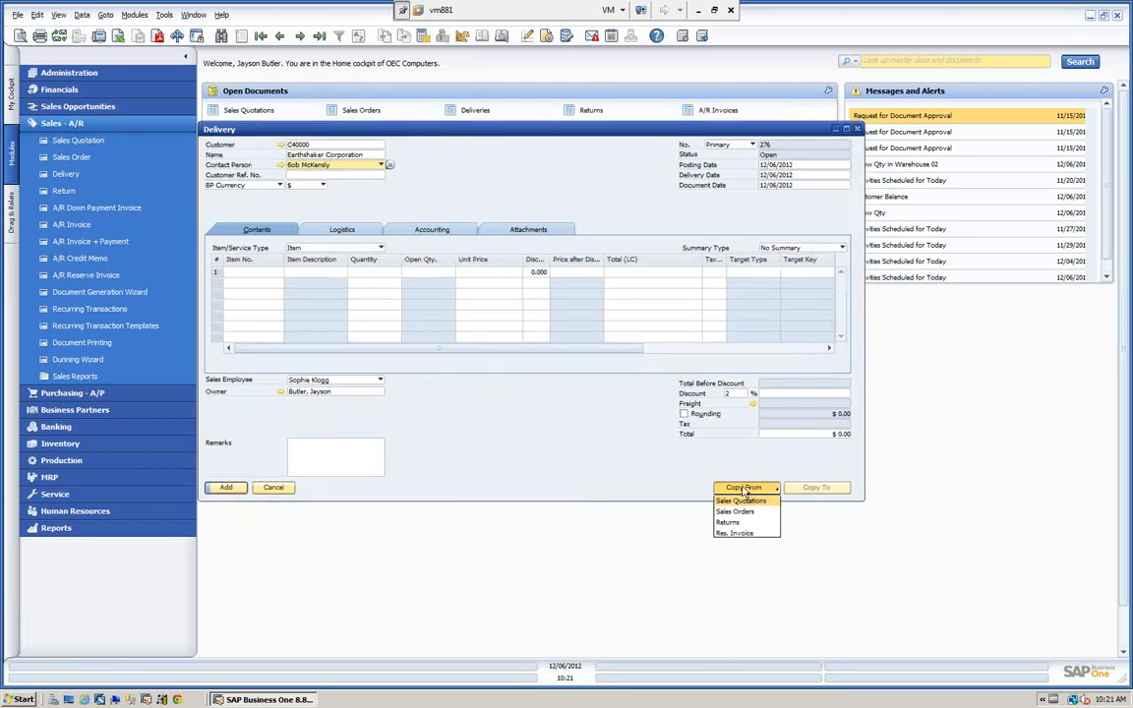
{"action": "left_click", "coordinate": [736, 511]}
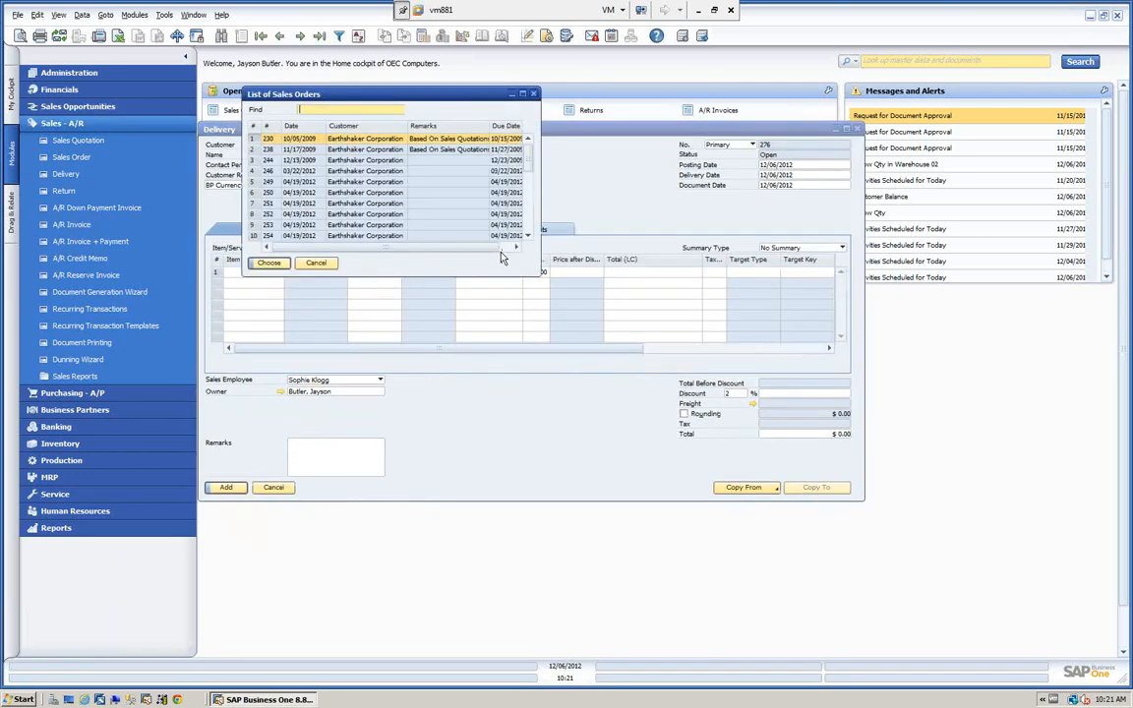
{"action": "left_click_drag", "start_coordinate": [529, 153], "coordinate": [536, 236]}
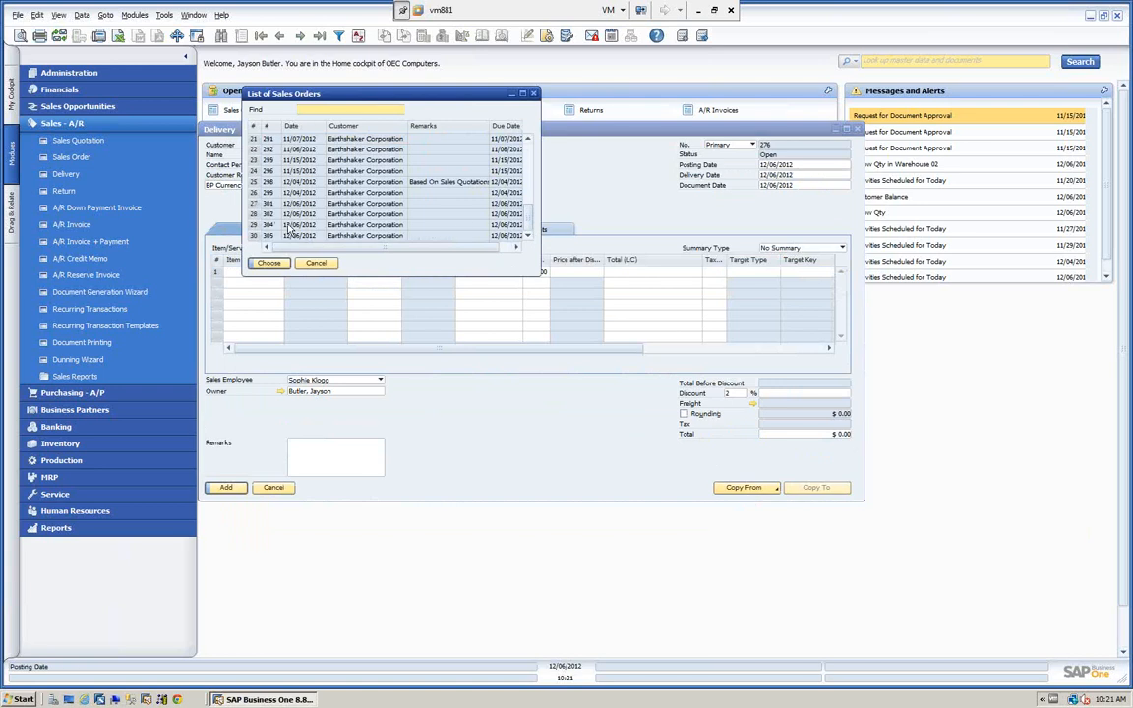
{"action": "left_click", "coordinate": [291, 237]}
{"action": "left_click", "coordinate": [263, 263]}
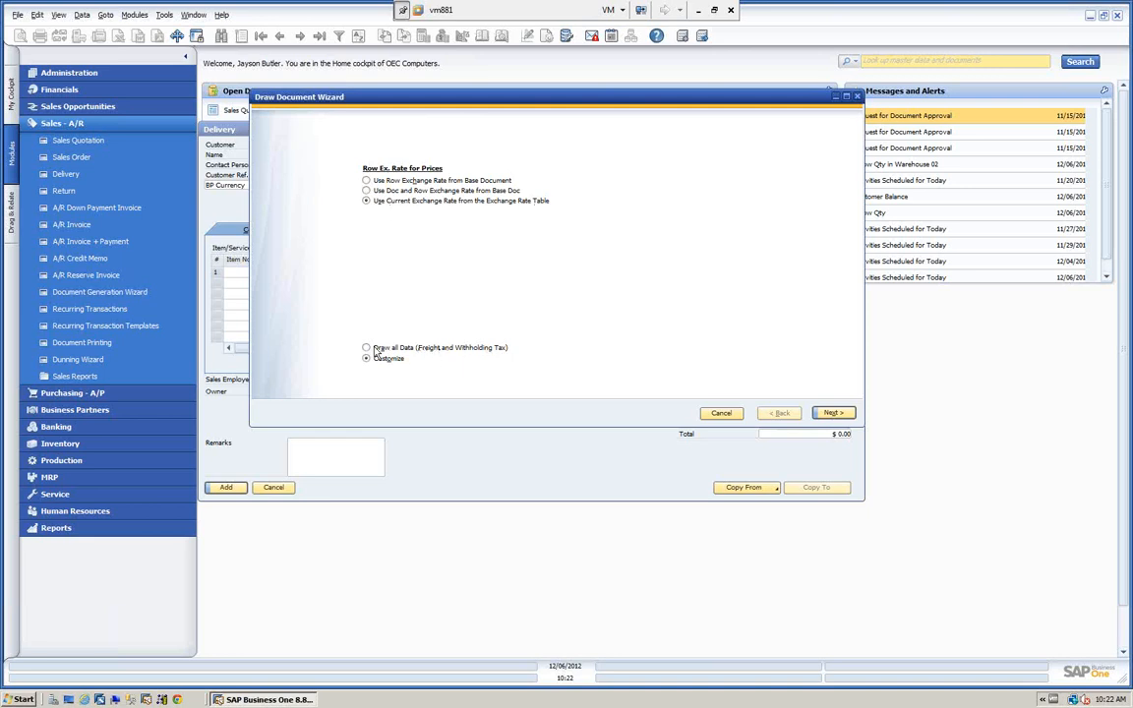
Customize the quantities to copy into the delivery: 4 for A00001, 2 for A00002 and 1 for A00003.
{"action": "left_click", "coordinate": [832, 413]}
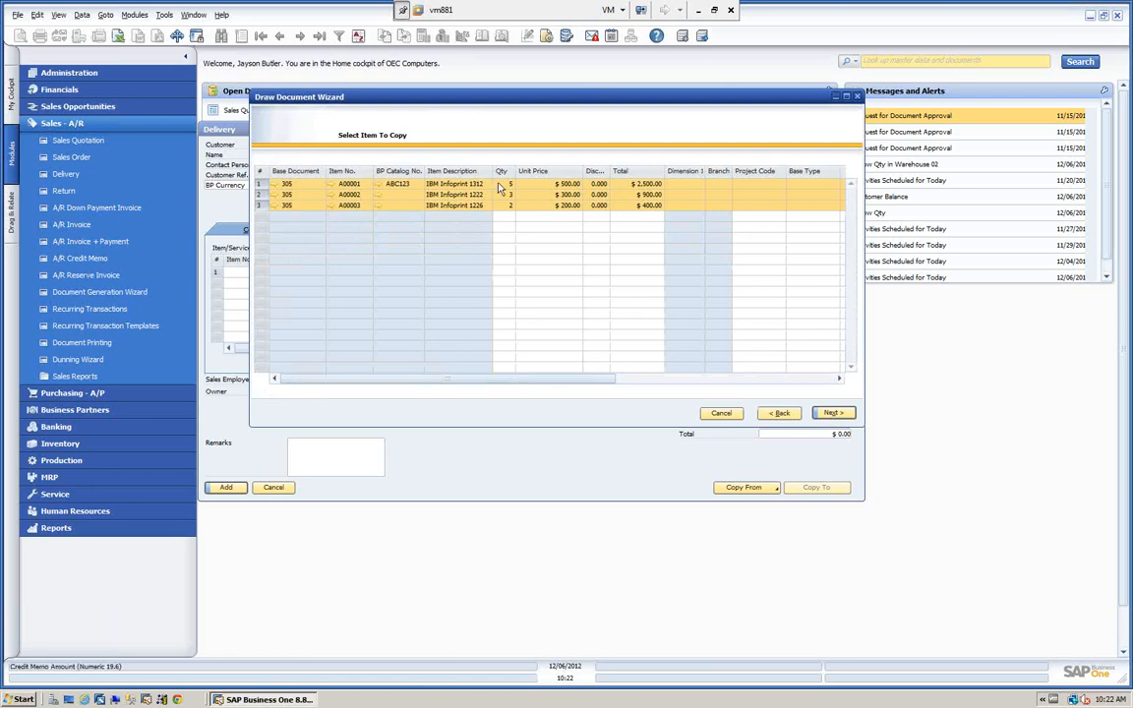
{"action": "left_click", "coordinate": [504, 184]}
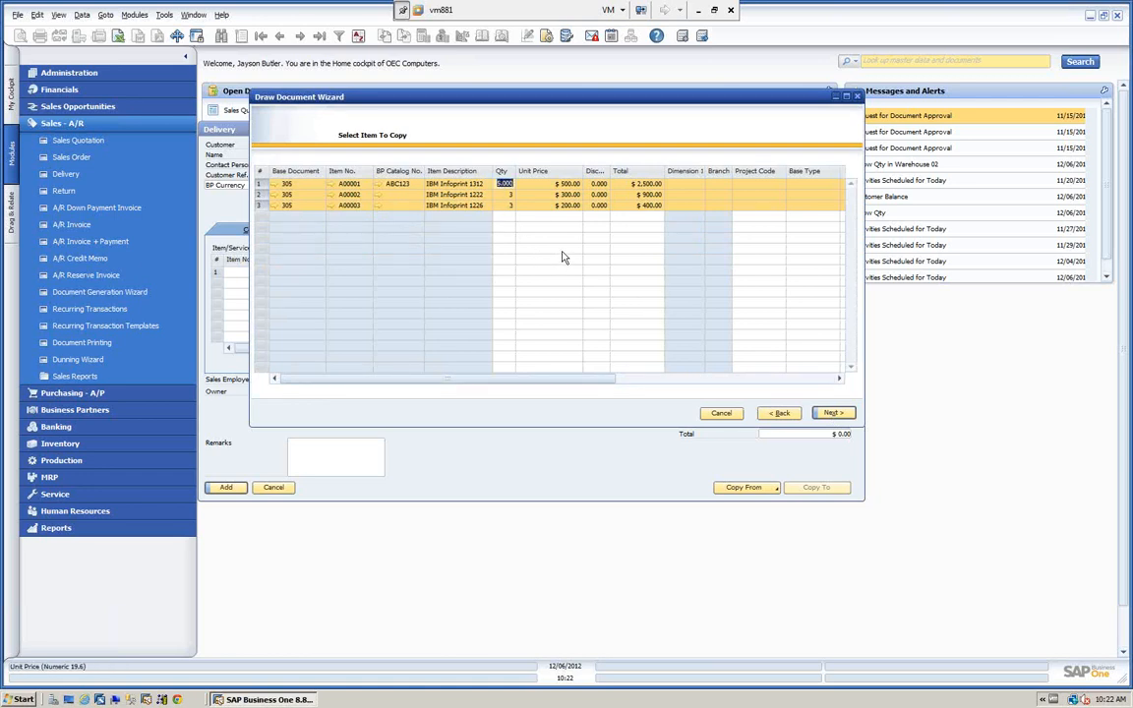
{"action": "type", "text": "4"}
{"action": "left_click", "coordinate": [508, 195]}
{"action": "type", "text": "2"}
{"action": "left_click", "coordinate": [504, 205]}
{"action": "type", "text": "1"}
{"action": "left_click", "coordinate": [834, 414]}
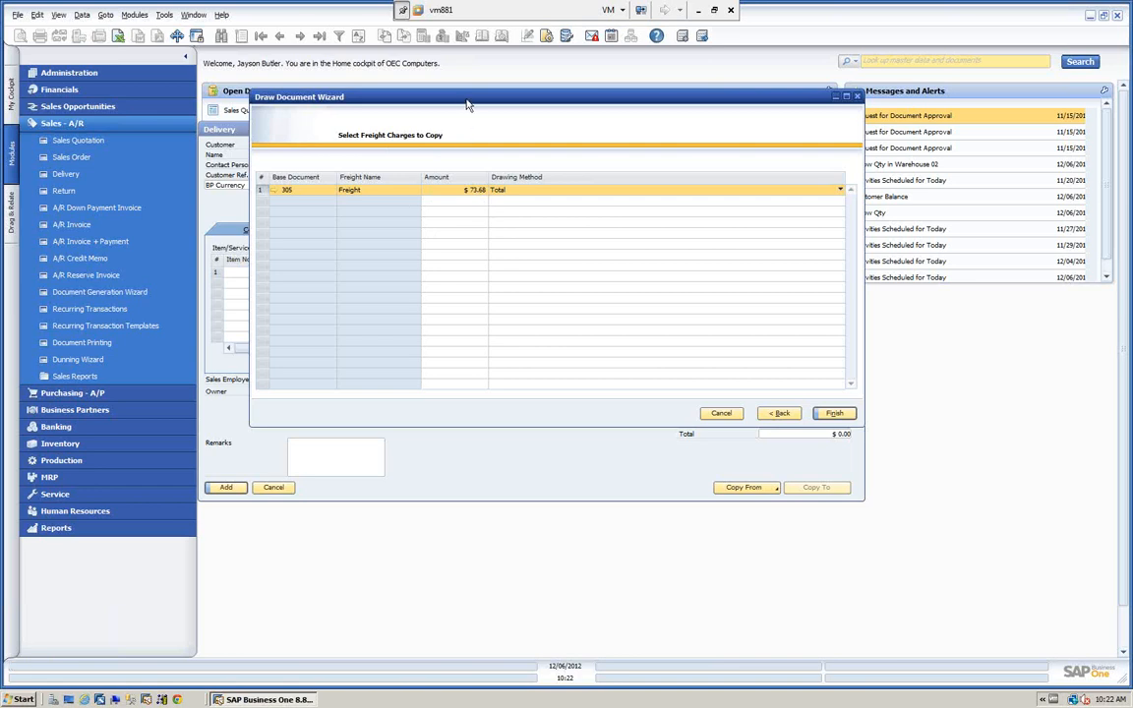
Check the freight amounts distributed to each row of the base sales order, and return to the freight charge selection.
{"action": "mouse_move", "coordinate": [468, 104]}
{"action": "left_mouse_down"}
{"action": "mouse_move", "coordinate": [491, 227]}
{"action": "mouse_move", "coordinate": [417, 298]}
{"action": "mouse_move", "coordinate": [283, 297]}
{"action": "left_mouse_up"}
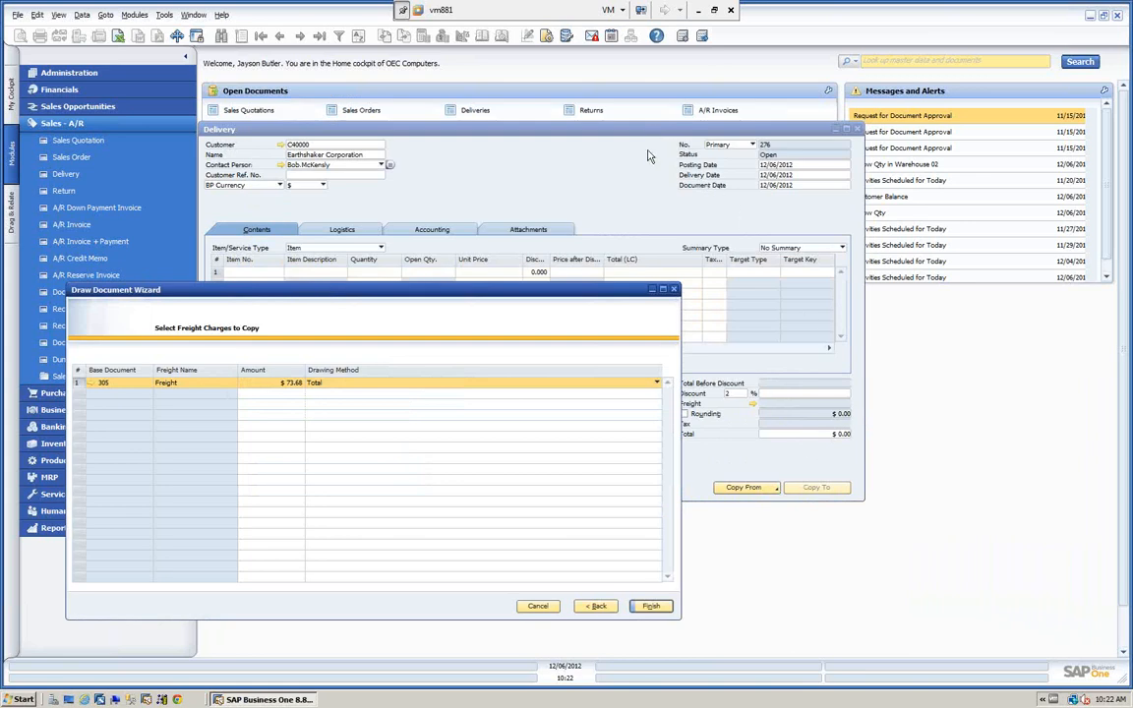
{"action": "left_click_drag", "start_coordinate": [617, 129], "coordinate": [679, 110]}
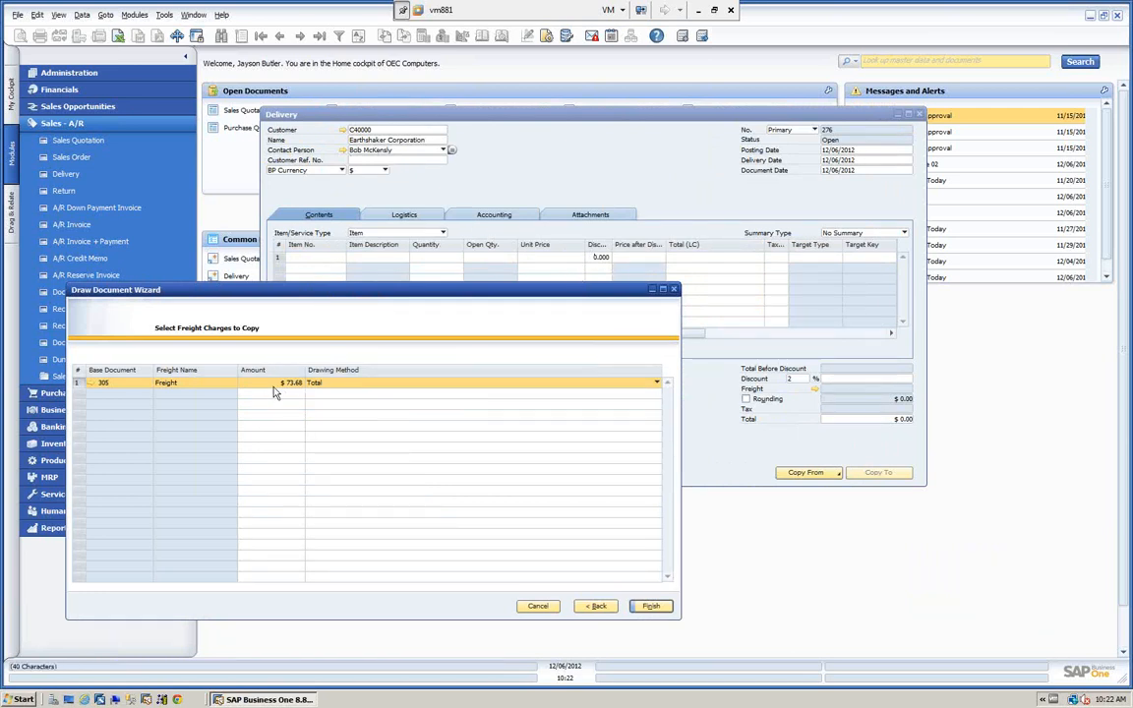
{"action": "left_click", "coordinate": [90, 384]}
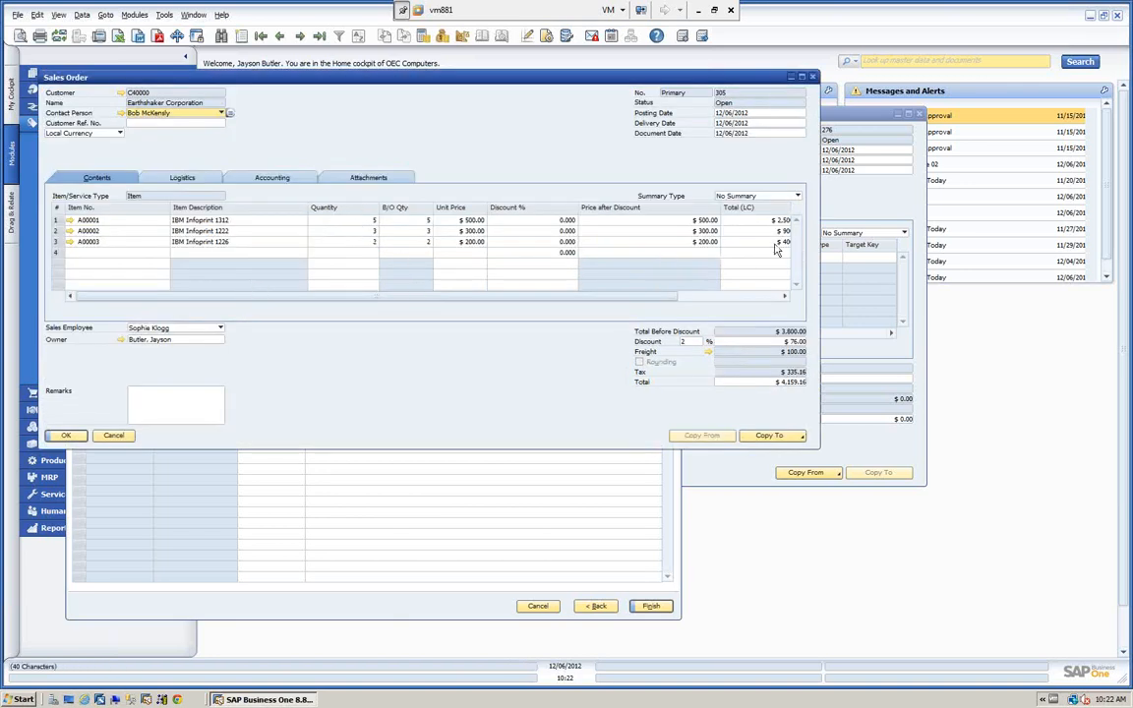
{"action": "left_click_drag", "start_coordinate": [620, 298], "coordinate": [732, 304]}
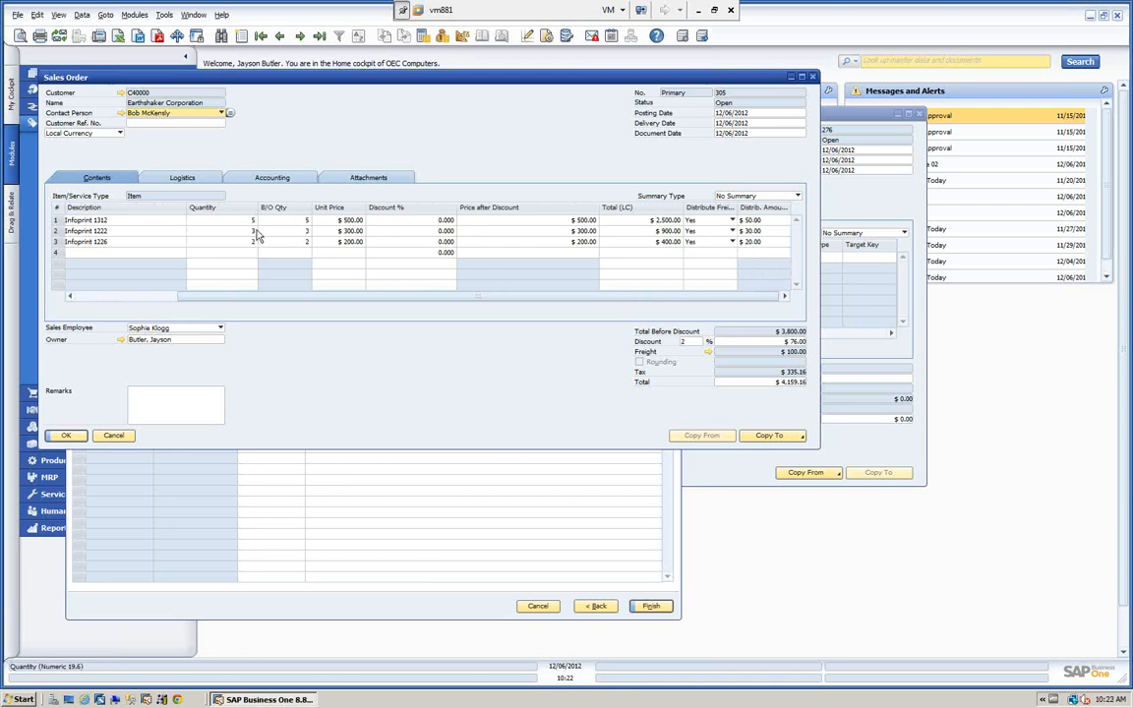
{"action": "left_click", "coordinate": [113, 436]}
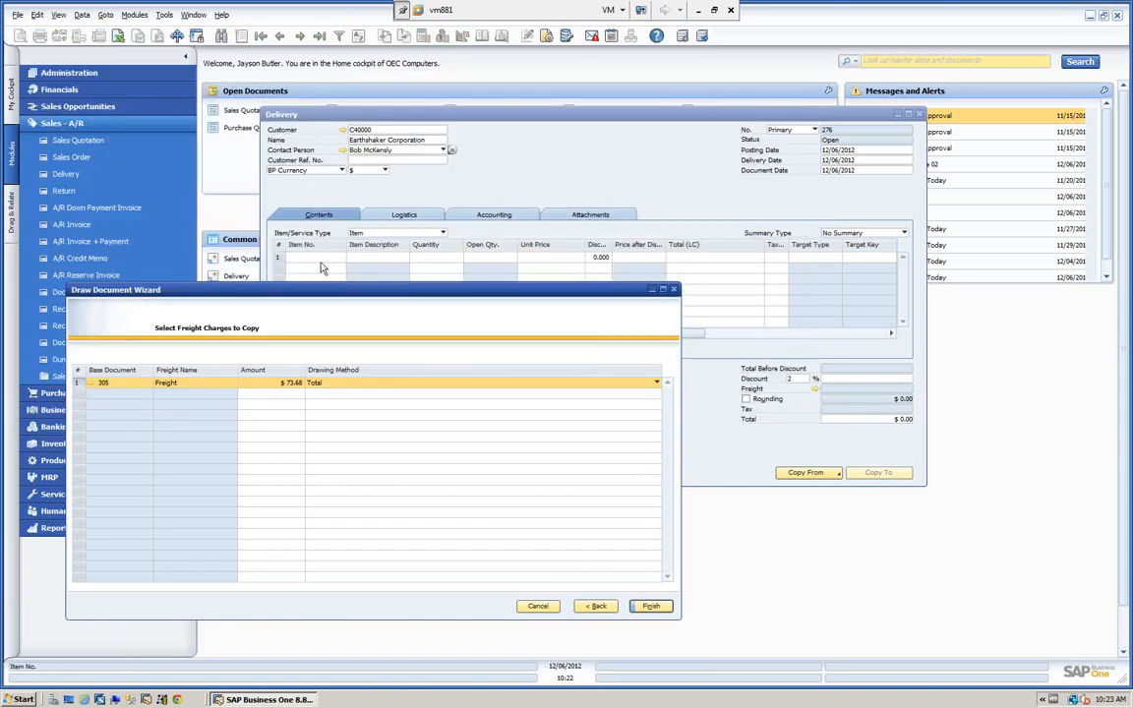
{"action": "left_click_drag", "start_coordinate": [356, 286], "coordinate": [323, 188]}
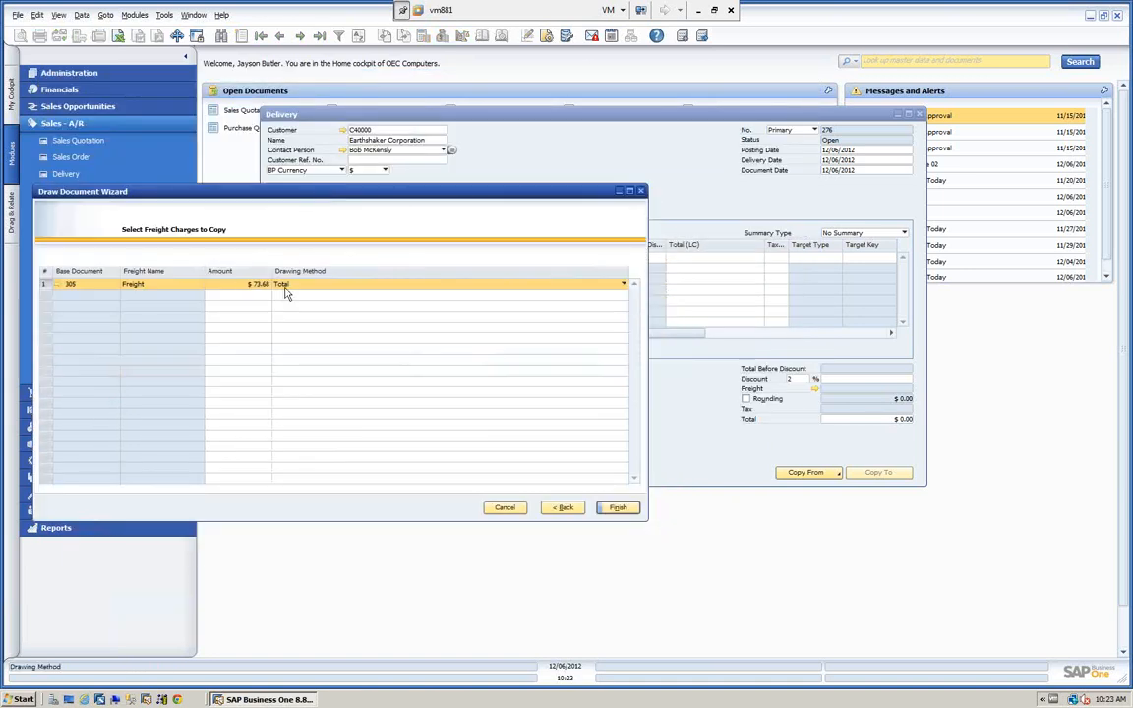
Copy the freight charge with the Total drawing method, check its row distribution, and add the partial delivery.
{"action": "left_click", "coordinate": [618, 508]}
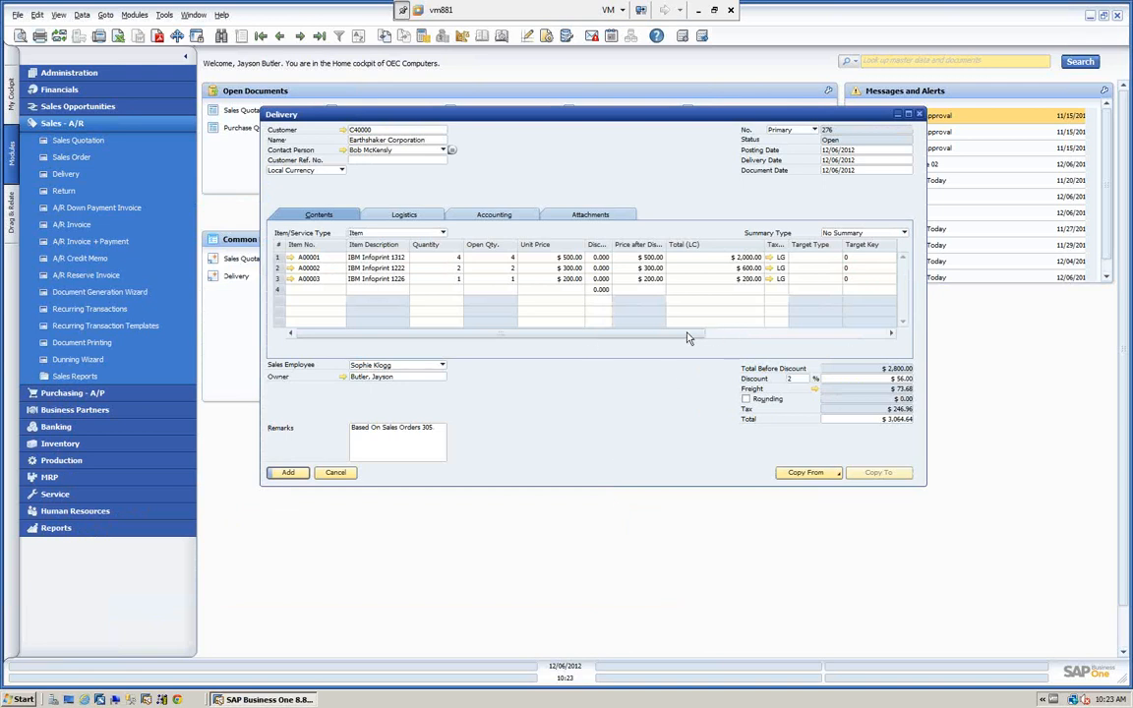
{"action": "left_click_drag", "start_coordinate": [689, 338], "coordinate": [864, 337]}
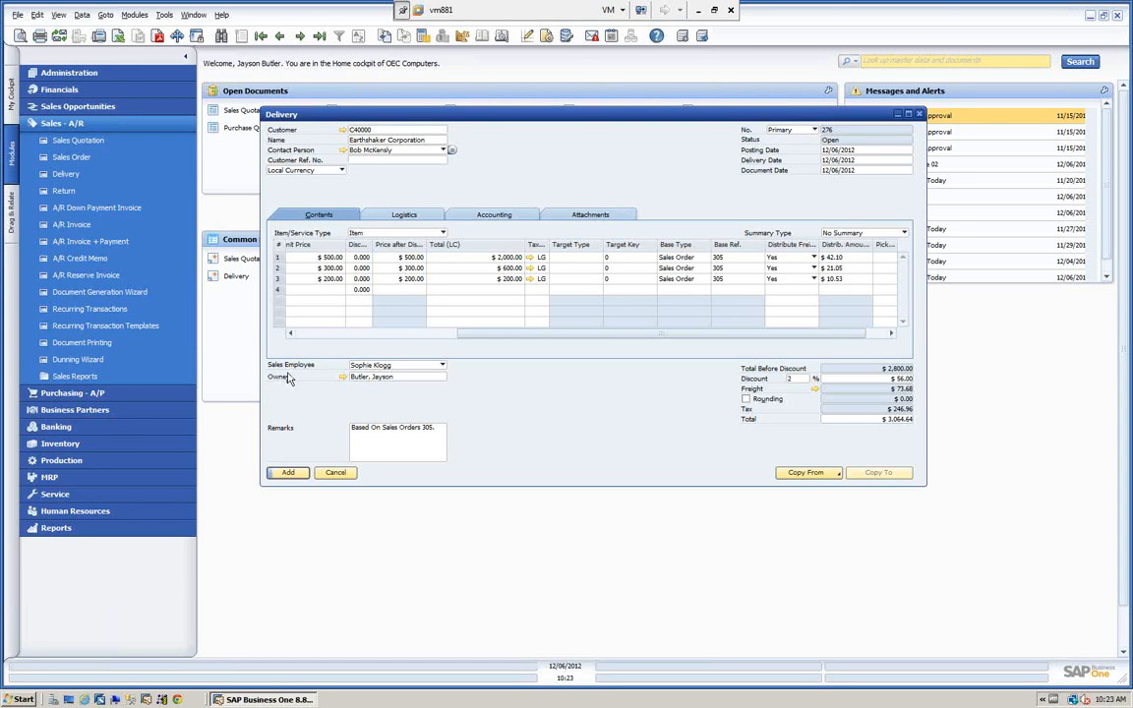
{"action": "left_click", "coordinate": [288, 473]}
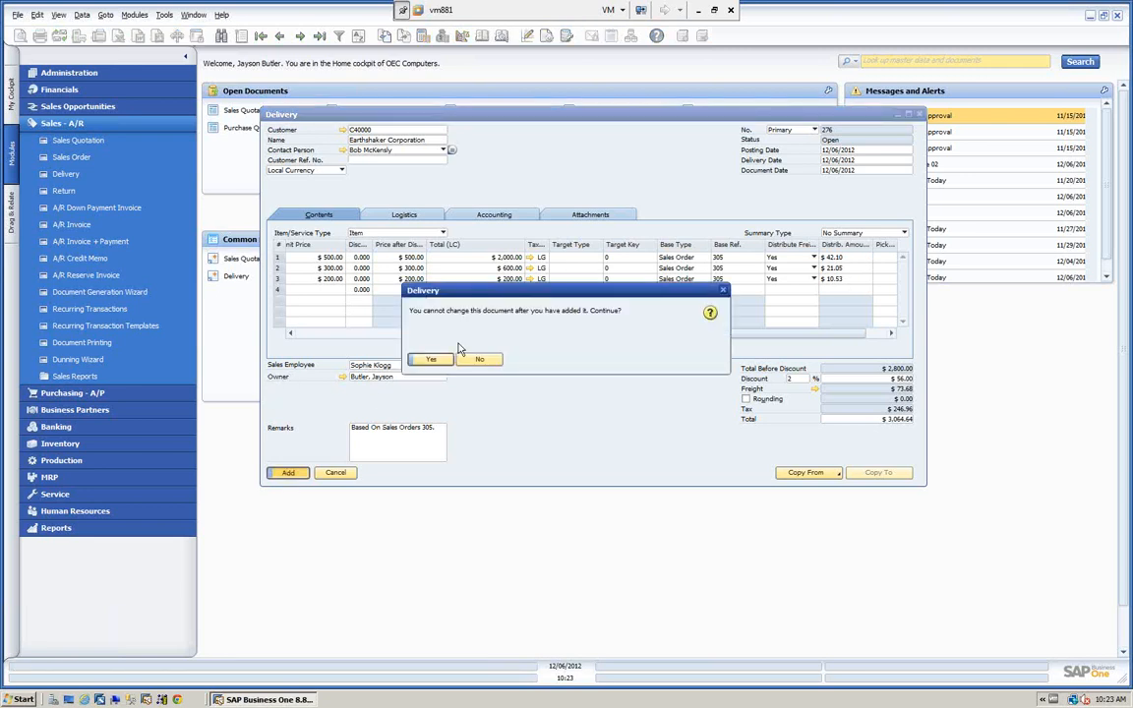
{"action": "left_click", "coordinate": [430, 358]}
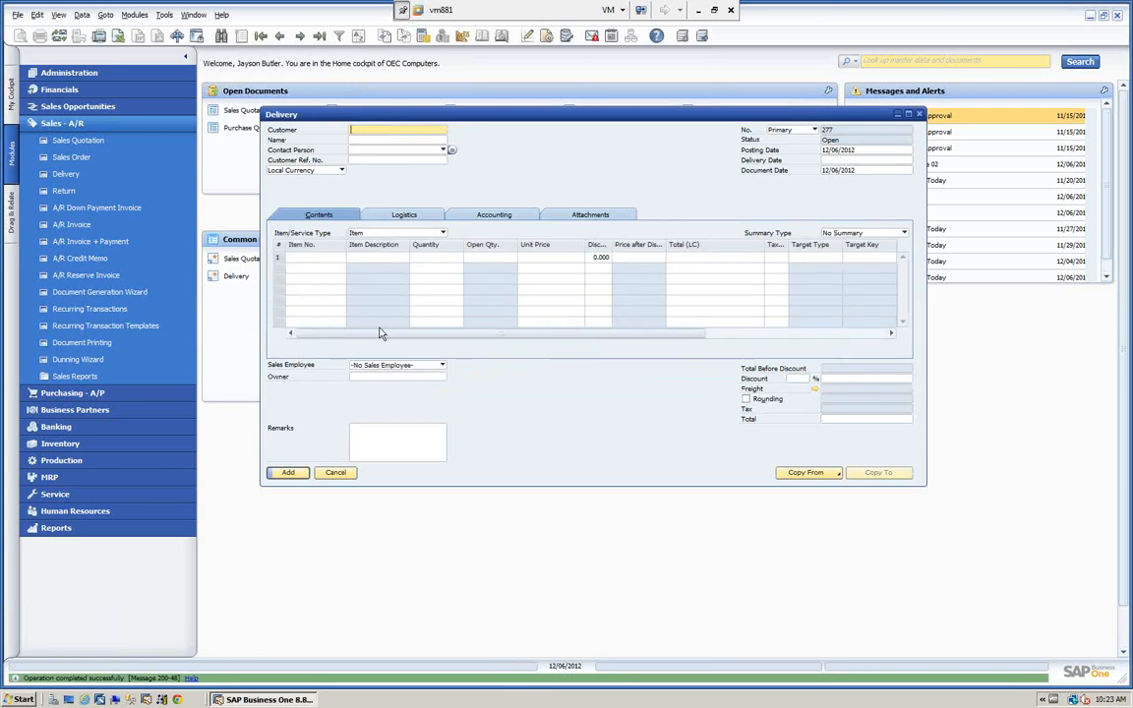
Start a second delivery for Earthshaker Corporation based on the same sales order.
{"action": "type", "text": "C40000"}
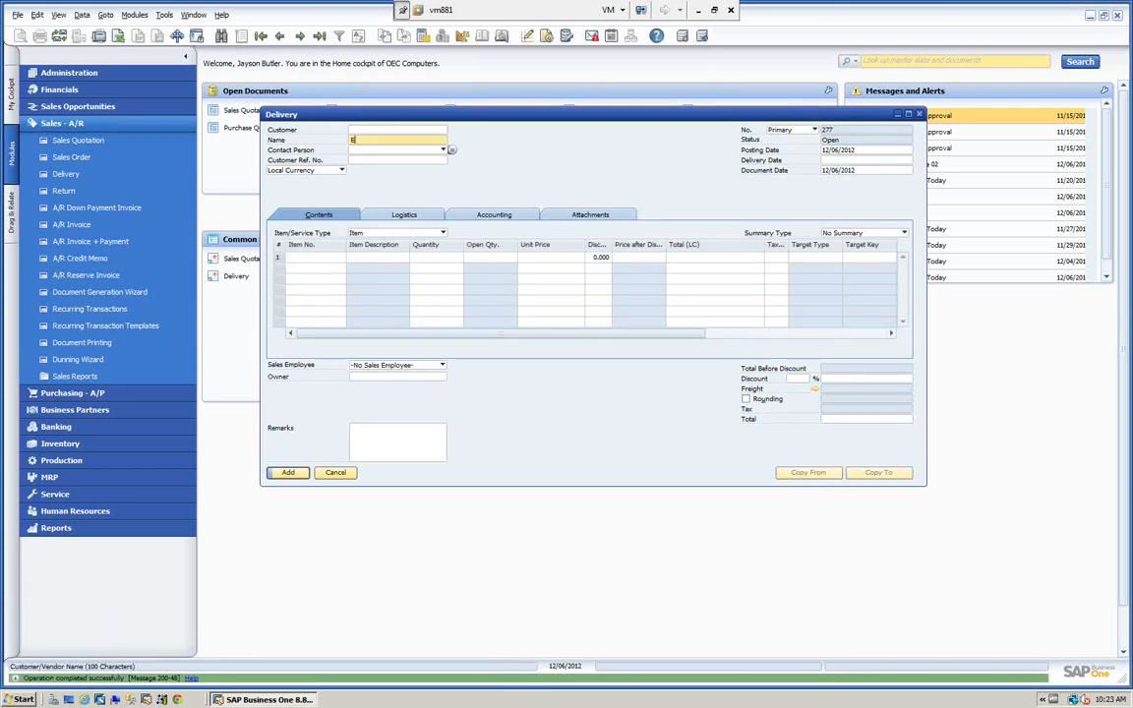
{"action": "key", "text": "Tab"}
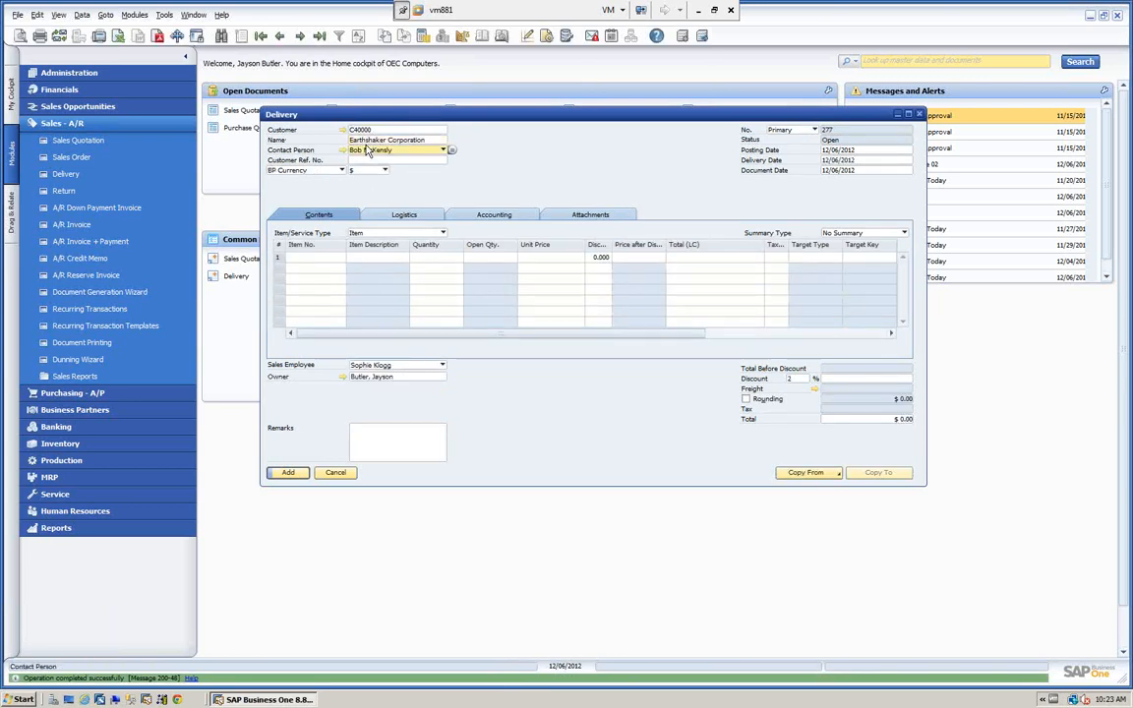
{"action": "left_click", "coordinate": [809, 473]}
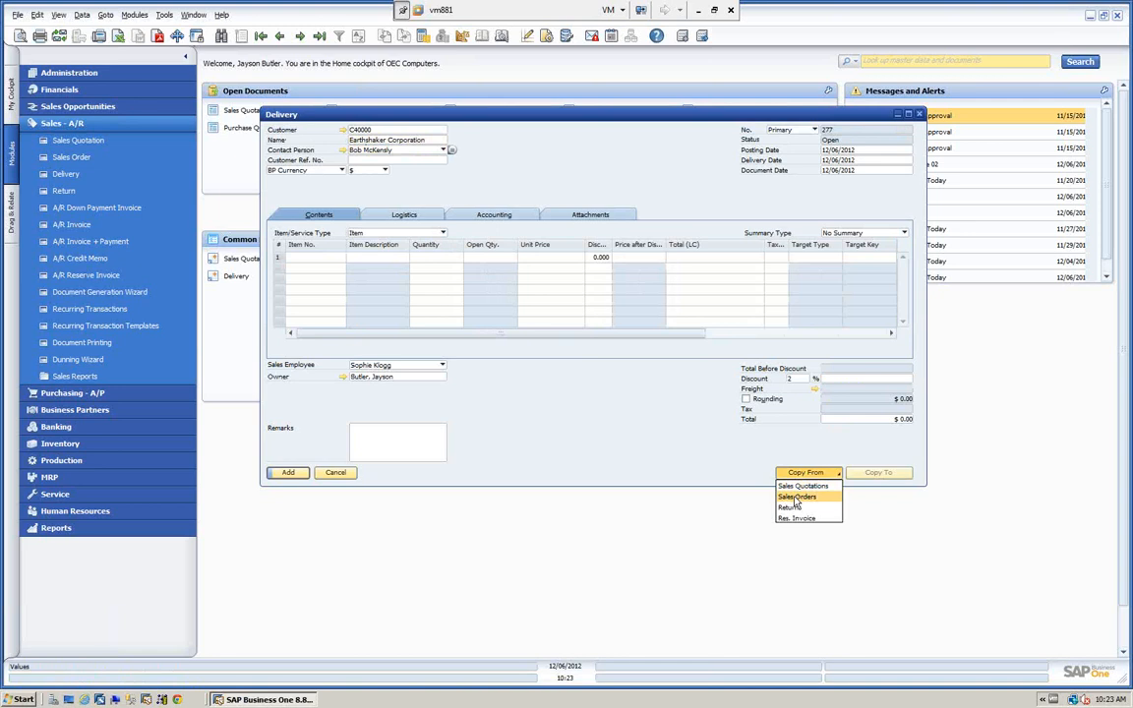
{"action": "left_click", "coordinate": [796, 497]}
{"action": "scroll", "coordinate": [536, 187], "scroll_direction": "down", "scroll_amount": 2}
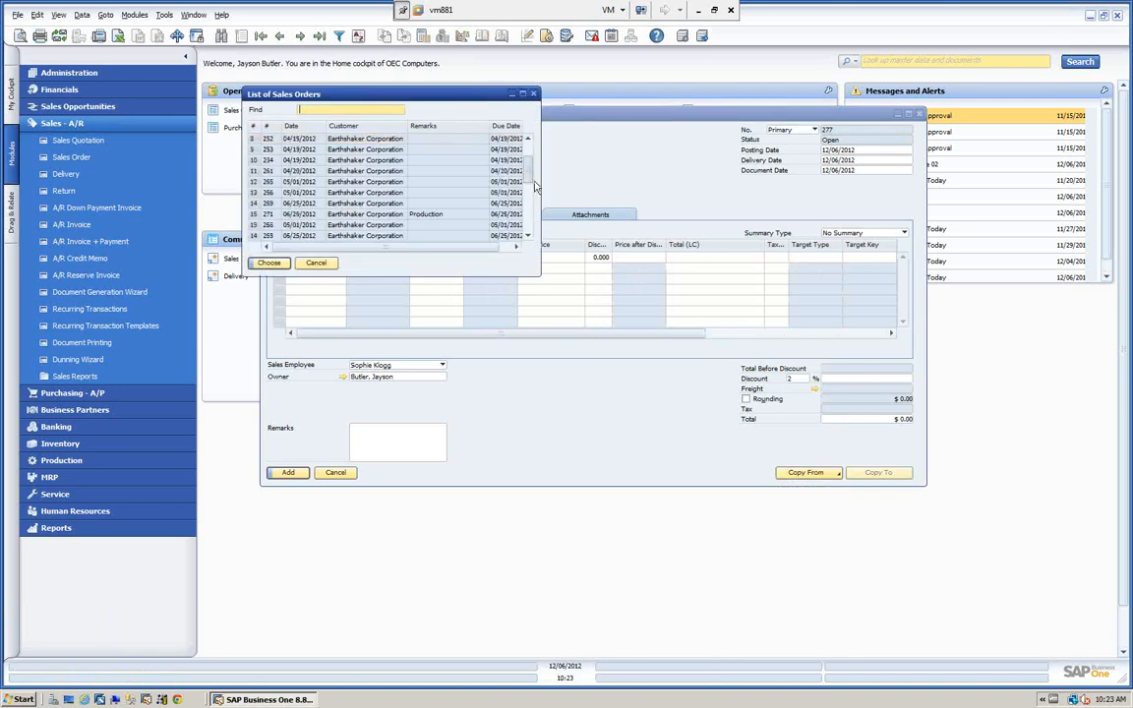
{"action": "scroll", "coordinate": [536, 187], "scroll_direction": "down", "scroll_amount": 4}
{"action": "left_click", "coordinate": [276, 236]}
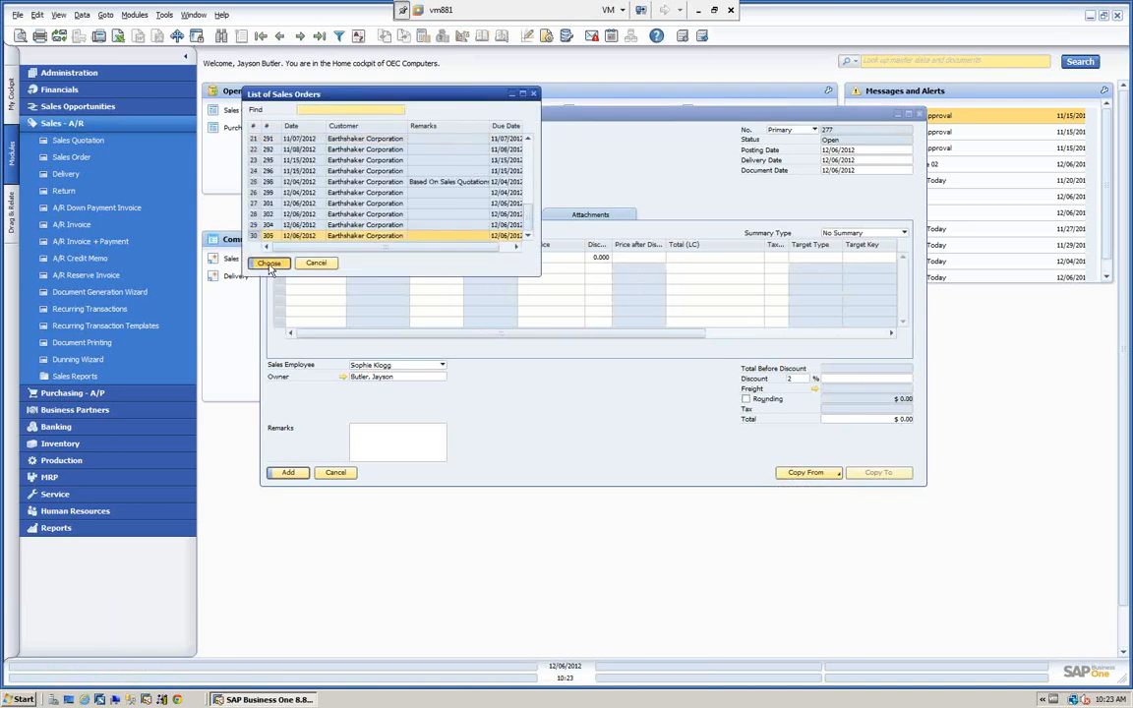
{"action": "left_click", "coordinate": [270, 263]}
Copy the remaining item quantities and the remaining freight charge, drawn by Total, into the second delivery.
{"action": "mouse_move", "coordinate": [316, 195]}
{"action": "left_mouse_down"}
{"action": "mouse_move", "coordinate": [316, 175]}
{"action": "mouse_move", "coordinate": [346, 177]}
{"action": "left_mouse_up"}
{"action": "left_click", "coordinate": [647, 486]}
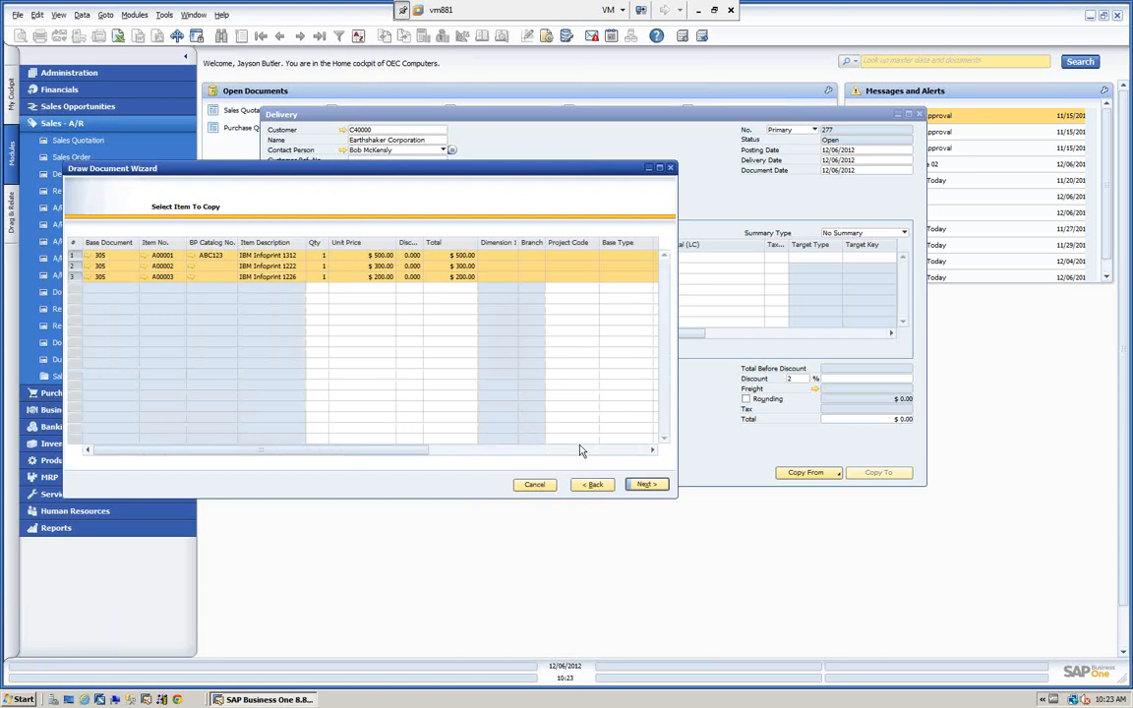
{"action": "left_click", "coordinate": [647, 487]}
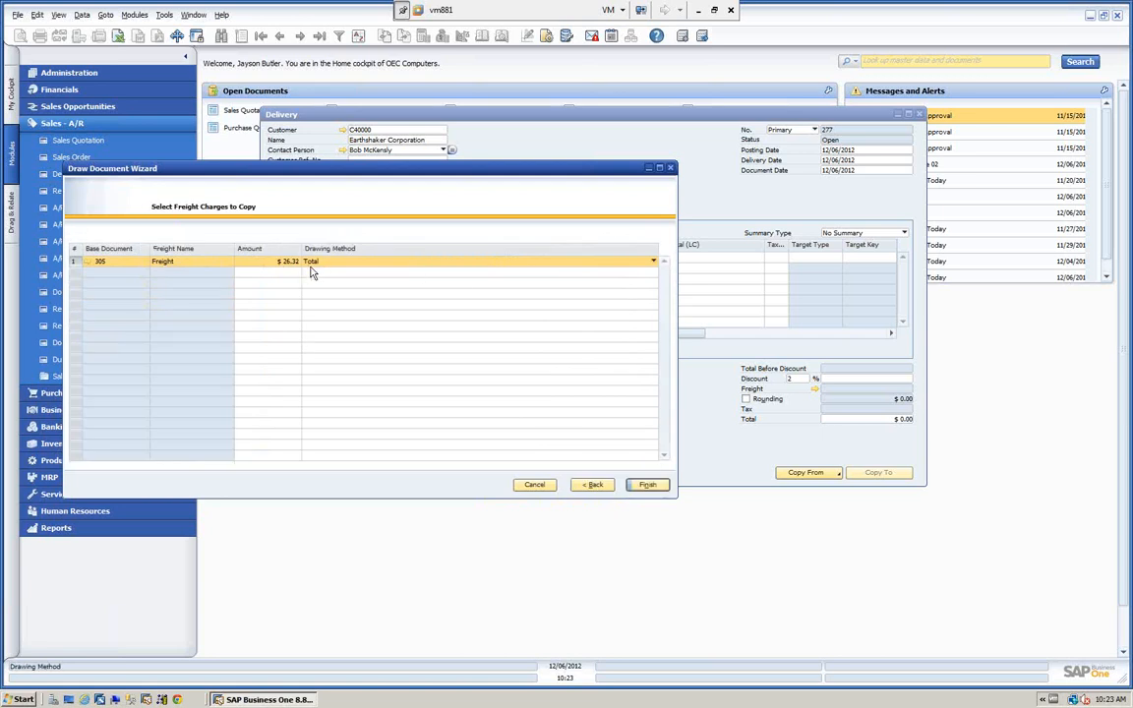
{"action": "left_click", "coordinate": [648, 485]}
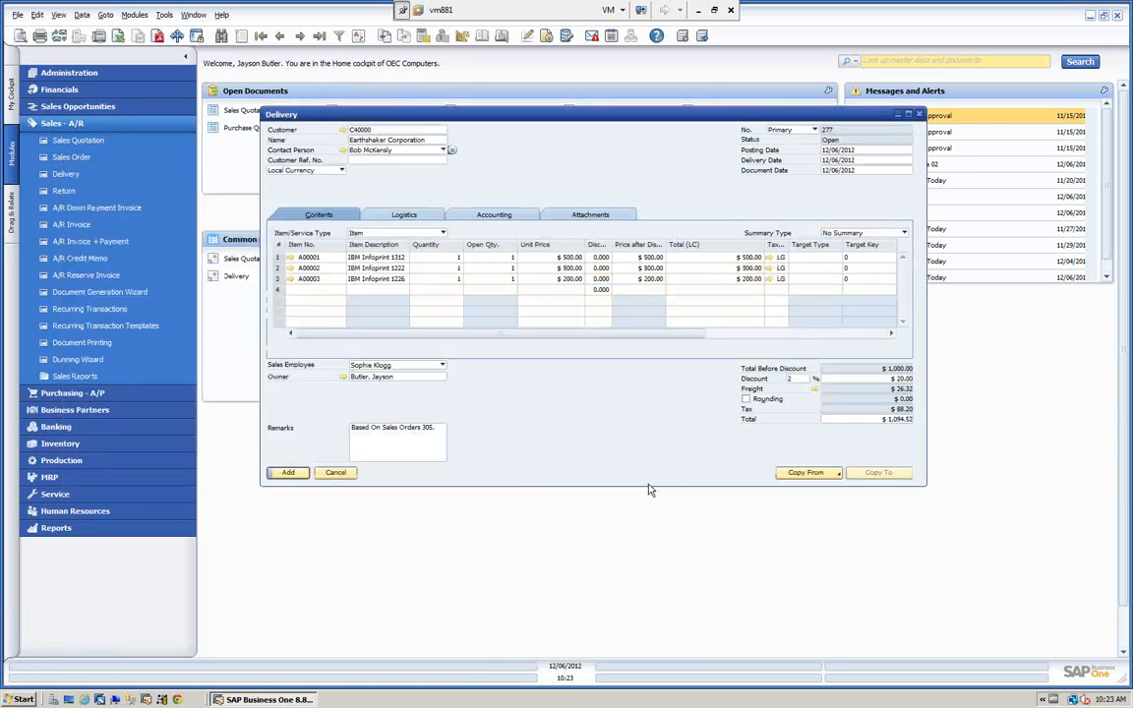
Add the second delivery and close the delivery form.
{"action": "left_click", "coordinate": [288, 473]}
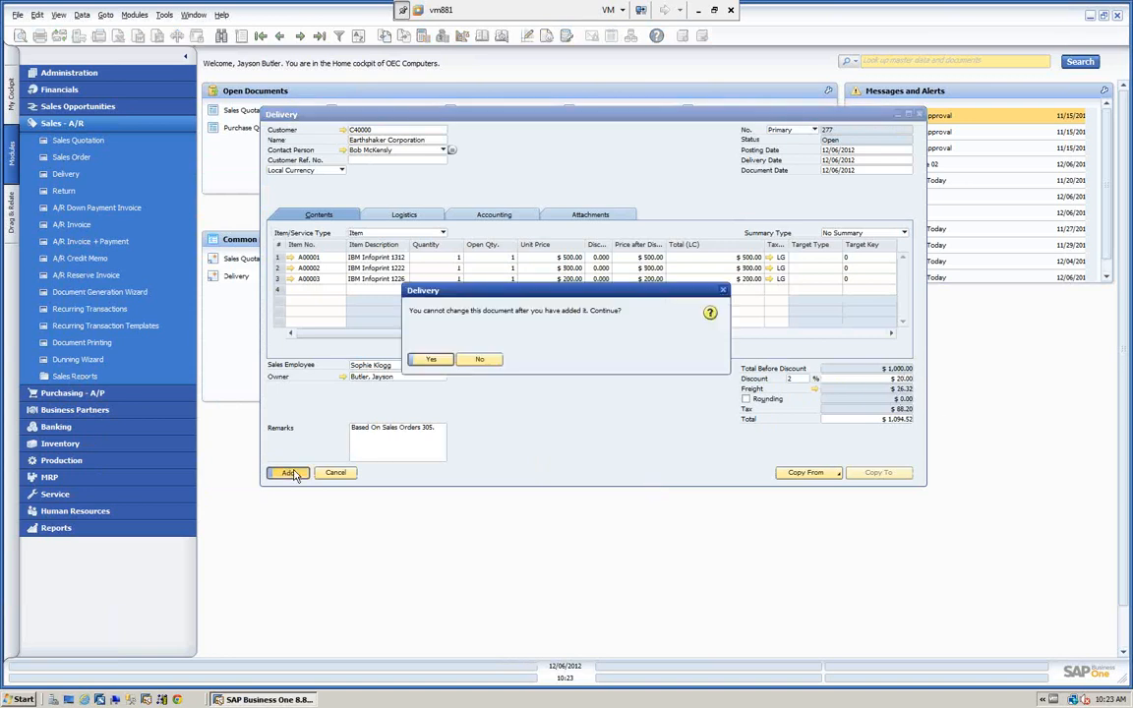
{"action": "left_click", "coordinate": [429, 361]}
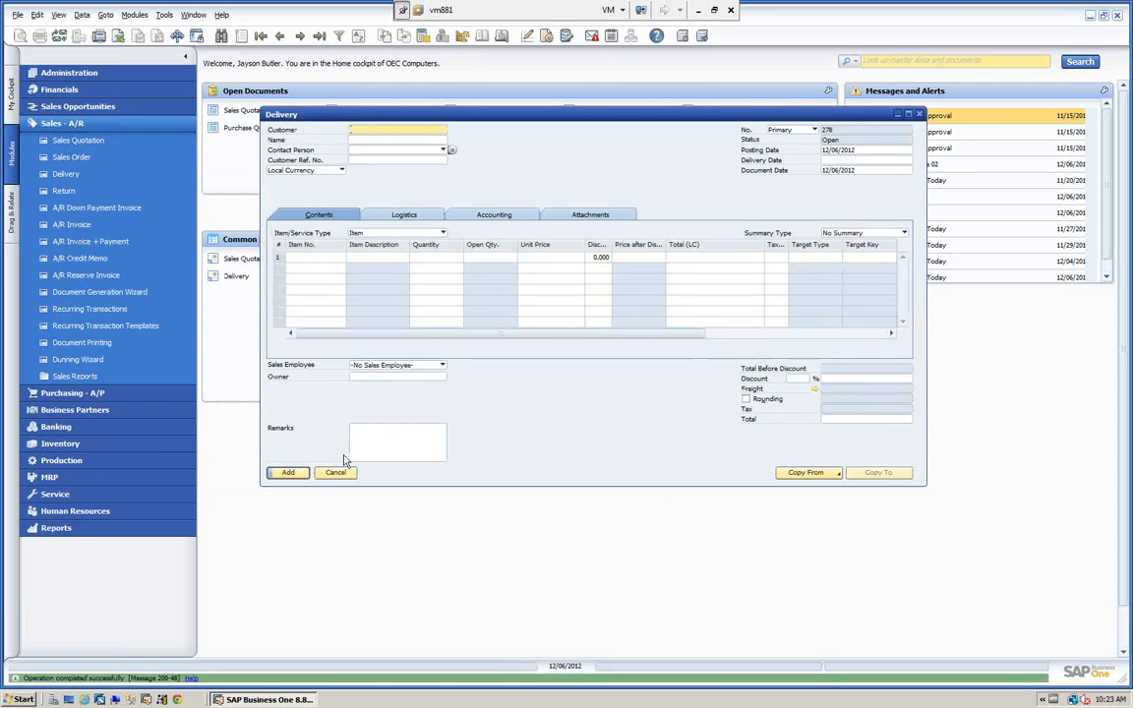
{"action": "left_click", "coordinate": [336, 474]}
{"action": "left_click", "coordinate": [117, 124]}
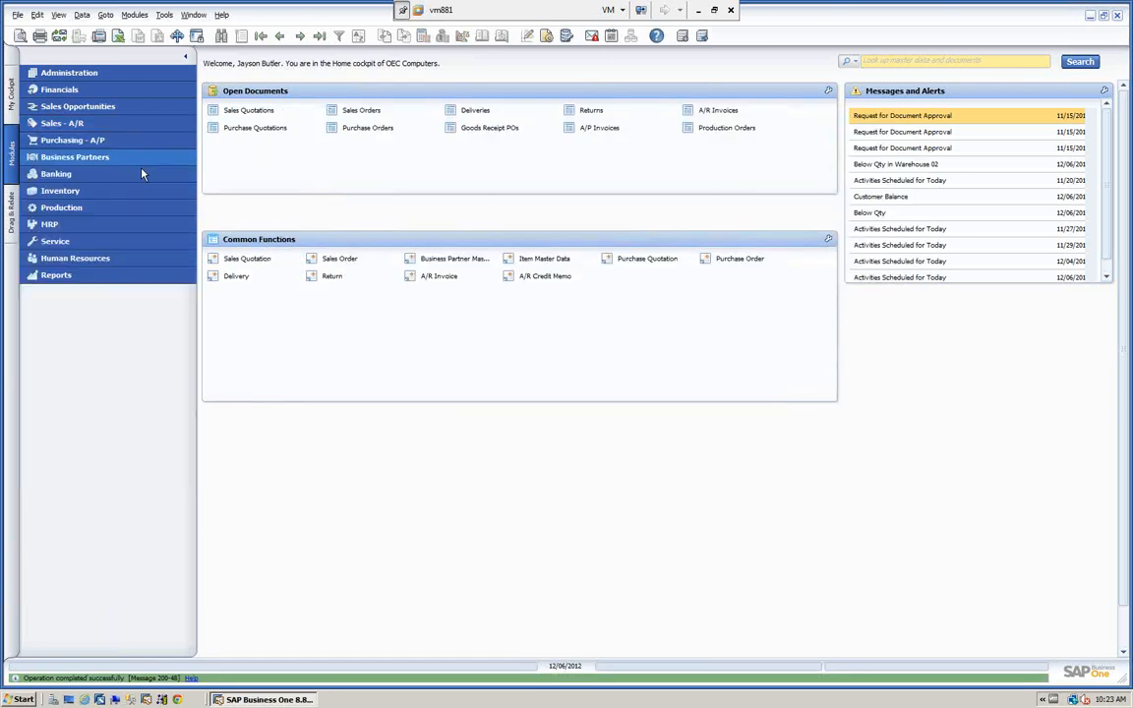